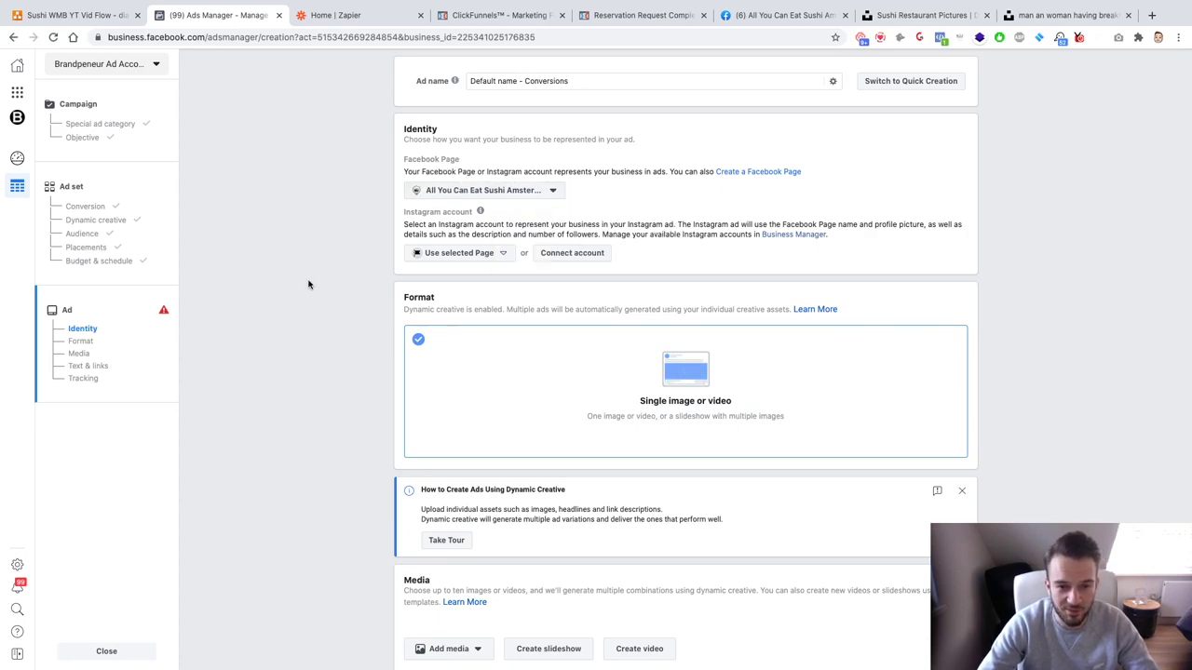
Step: Paste the funnel's foodreservations.online optin page link into the ad's Website URL field
{"action": "scroll", "coordinate": [313, 289], "scroll_direction": "down", "scroll_amount": 5}
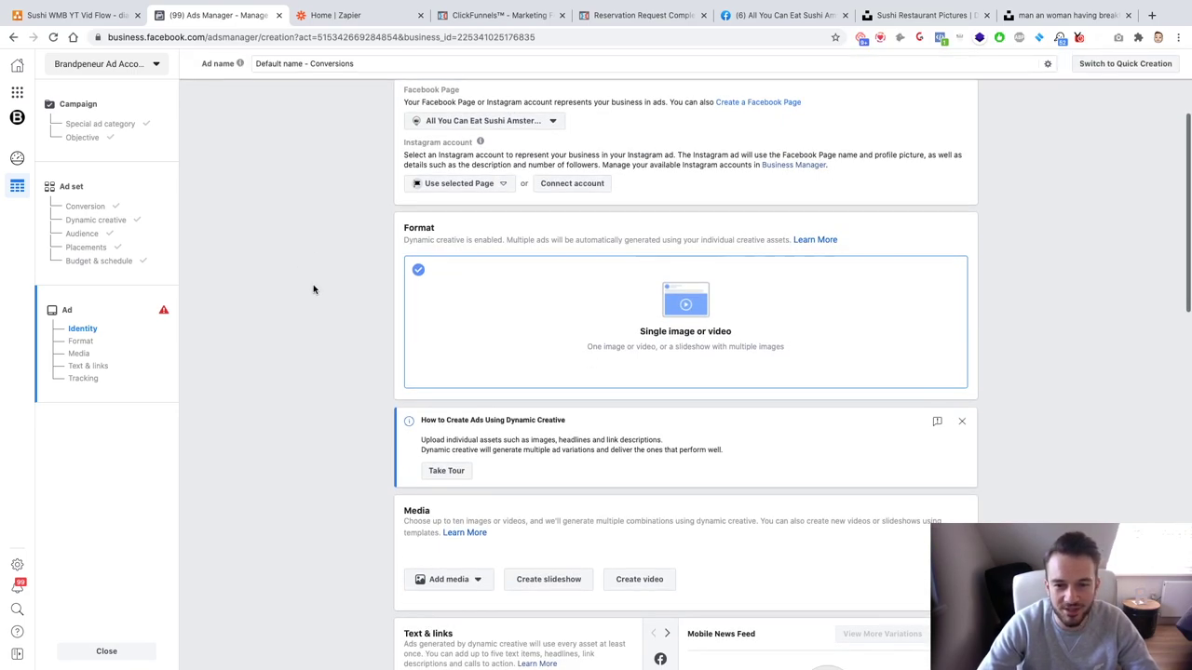
{"action": "scroll", "coordinate": [313, 288], "scroll_direction": "down", "scroll_amount": 3}
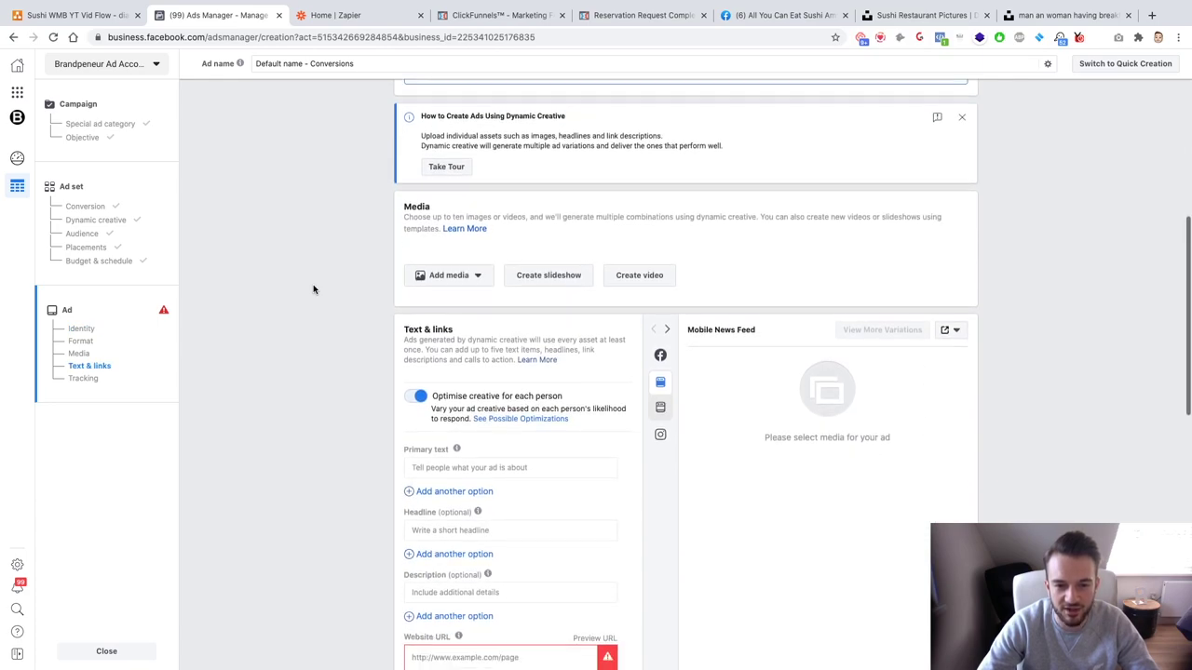
{"action": "scroll", "coordinate": [313, 289], "scroll_direction": "down", "scroll_amount": 2}
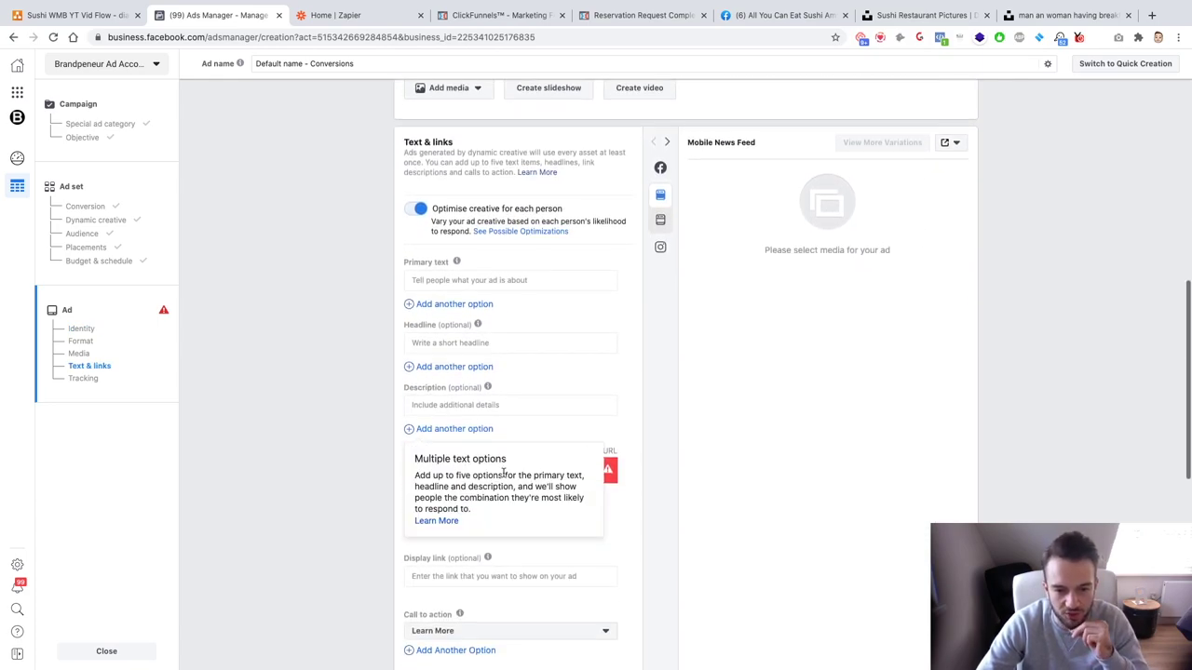
{"action": "left_click", "coordinate": [521, 15]}
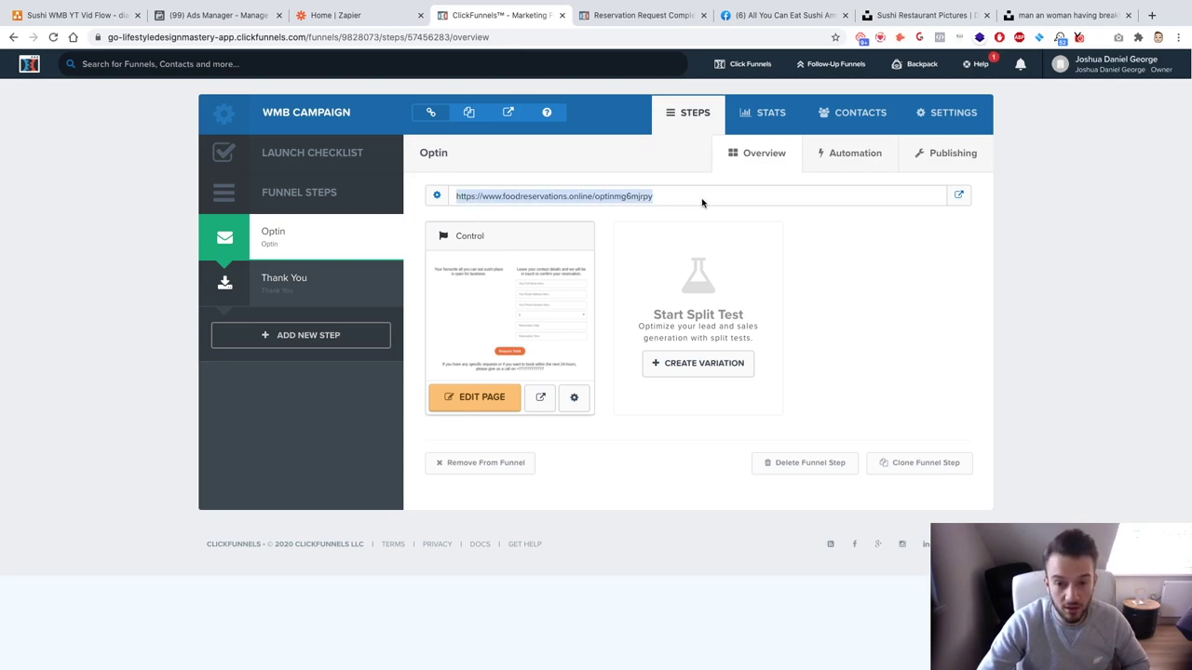
{"action": "left_click", "coordinate": [337, 17]}
{"action": "left_click", "coordinate": [228, 17]}
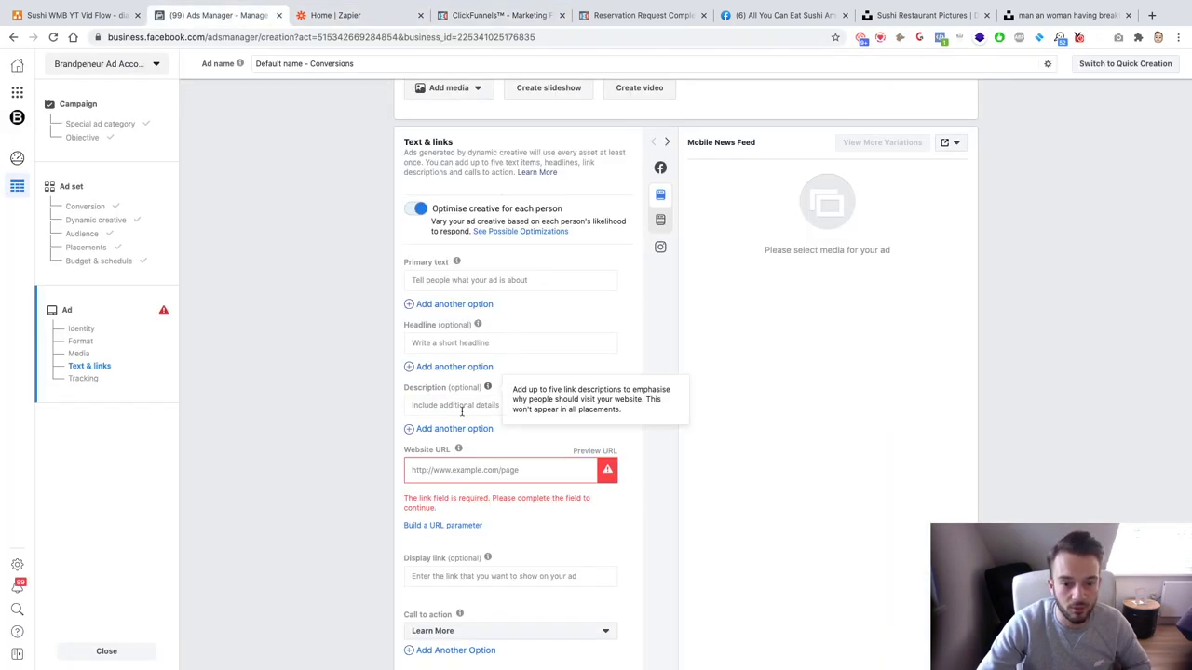
{"action": "left_click", "coordinate": [364, 479]}
{"action": "mouse_move", "coordinate": [460, 592]}
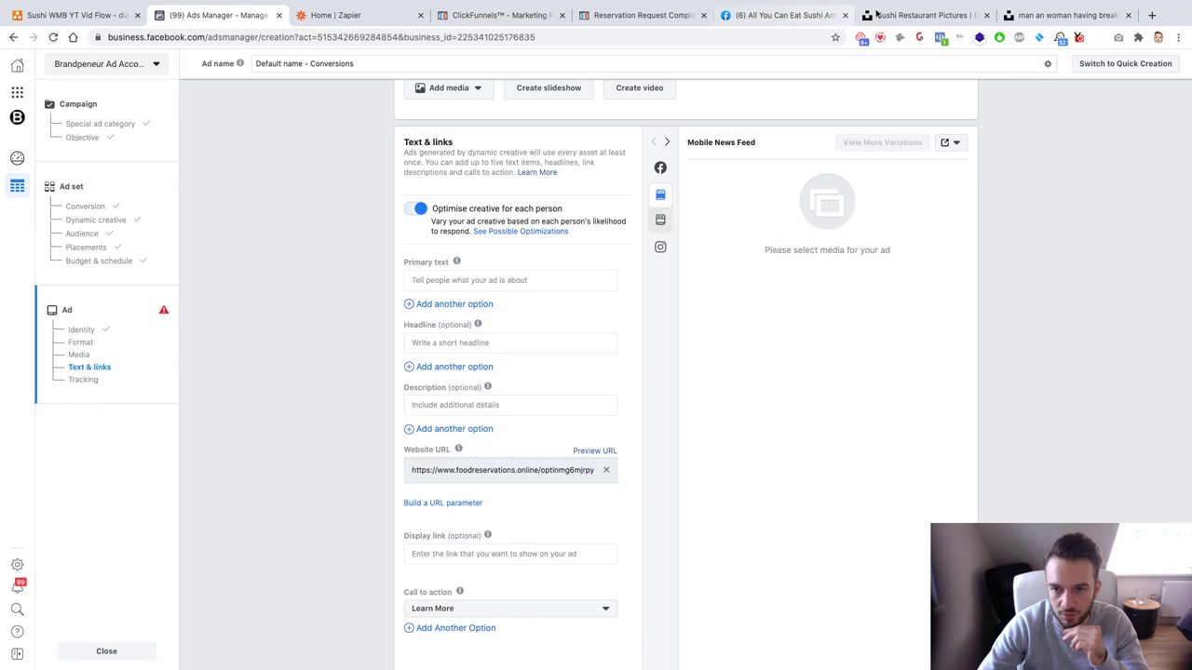
{"action": "left_click", "coordinate": [917, 15]}
Step: Close the thanks popup and change the Unsplash search from 'sushi restaurant' to 'sushi'
{"action": "scroll", "coordinate": [779, 272], "scroll_direction": "down", "scroll_amount": 3}
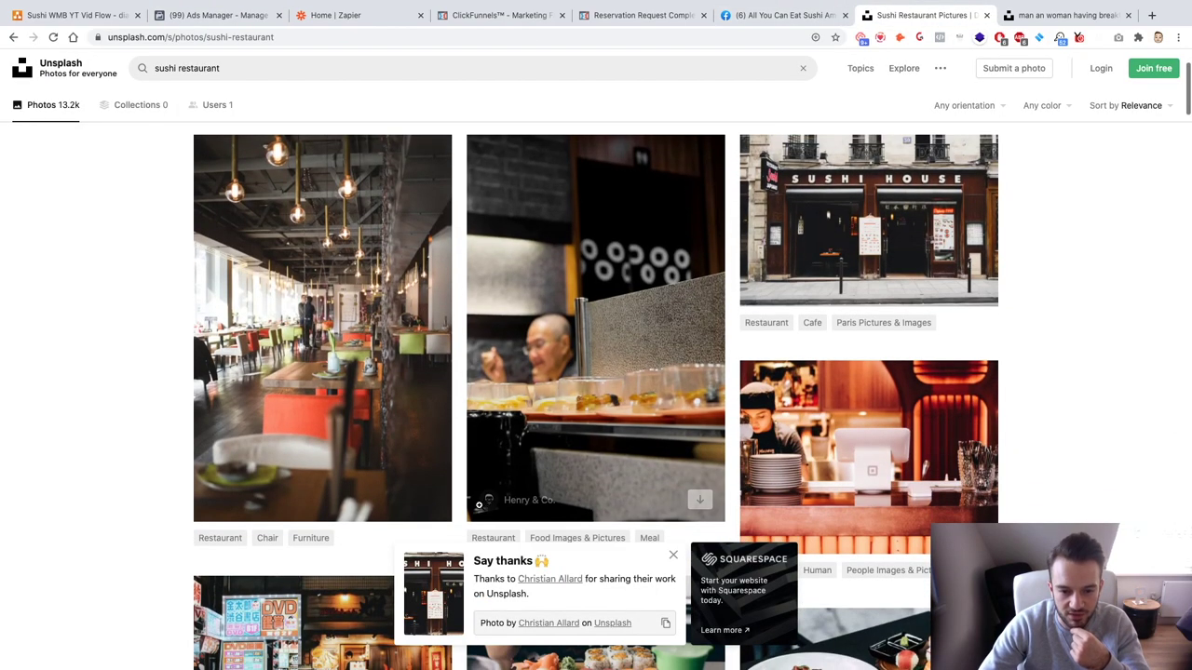
{"action": "left_click", "coordinate": [672, 555]}
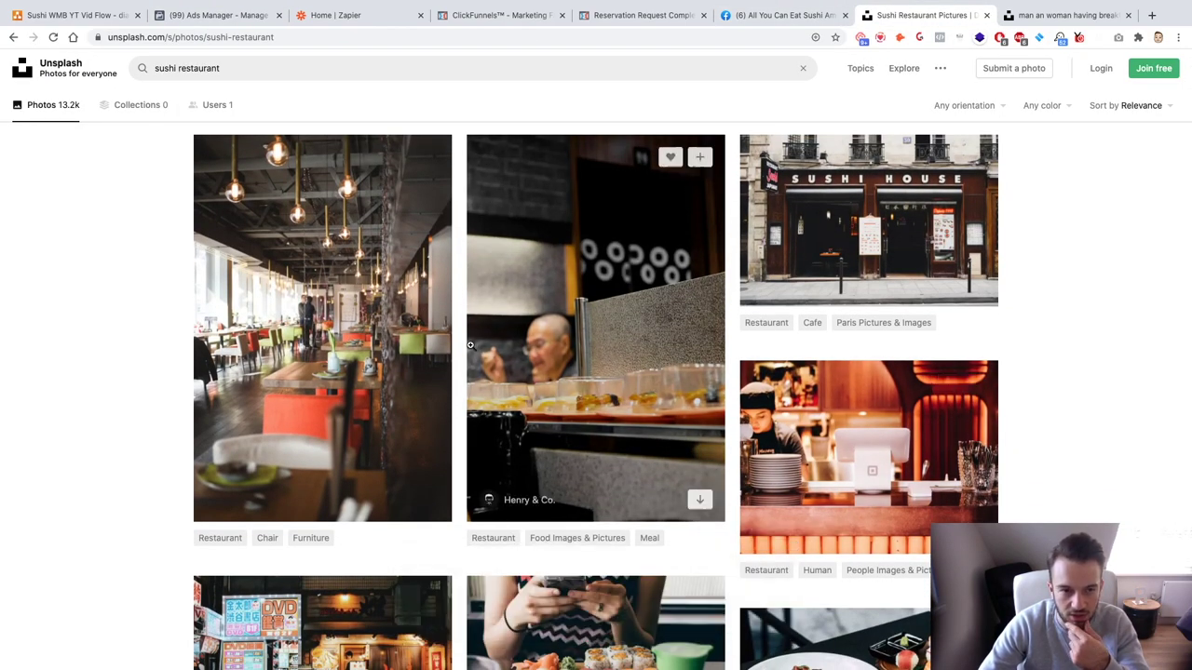
{"action": "scroll", "coordinate": [558, 373], "scroll_direction": "up", "scroll_amount": 3}
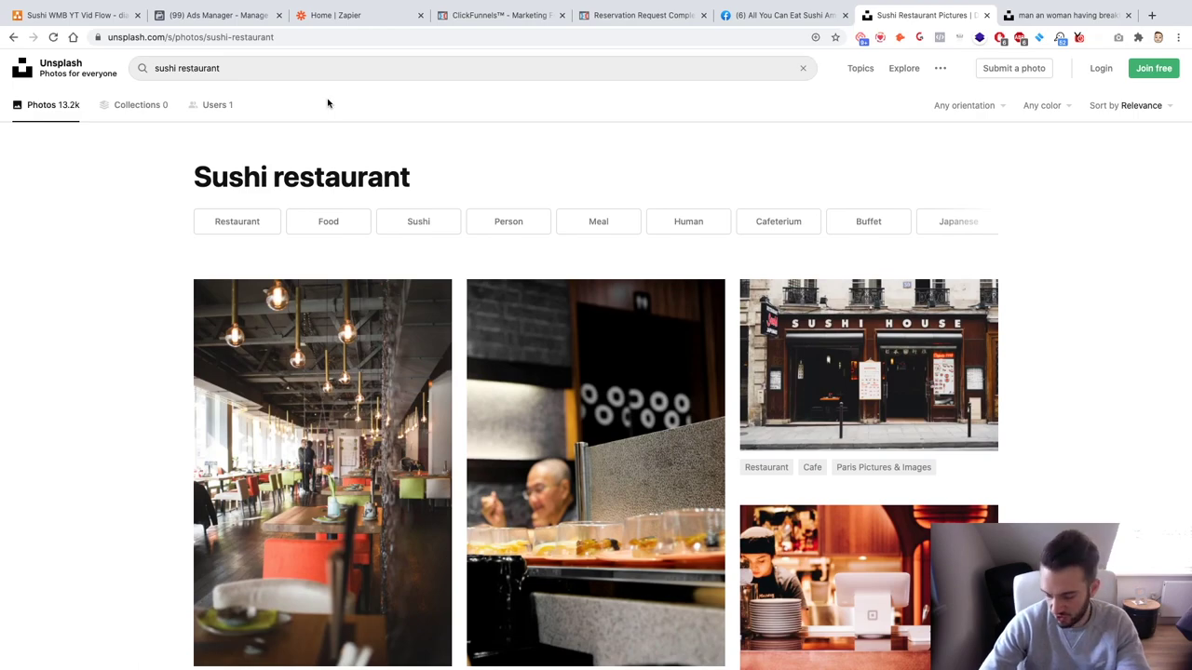
{"action": "left_click", "coordinate": [183, 68]}
{"action": "key", "text": "Delete"}
{"action": "key", "text": "Delete"}
{"action": "key", "text": "Delete"}
{"action": "key", "text": "Delete"}
{"action": "key", "text": "Delete"}
{"action": "key", "text": "Delete"}
{"action": "key", "text": "Delete"}
{"action": "key", "text": "Delete"}
{"action": "key", "text": "Delete"}
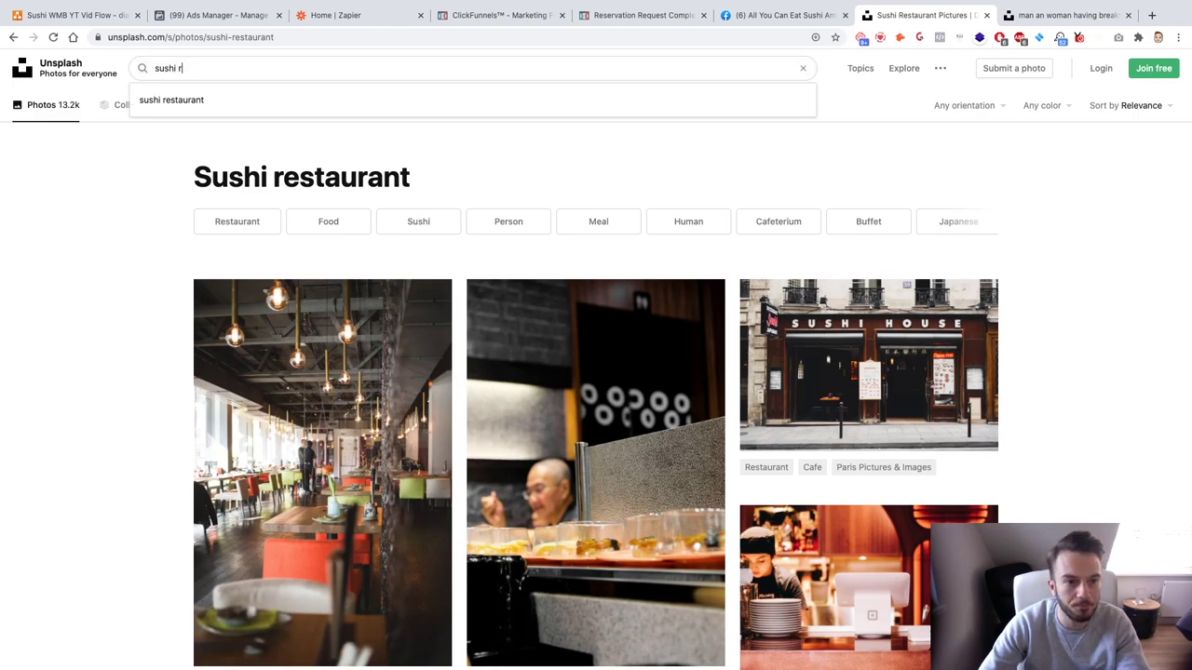
{"action": "key", "text": "BackSpace"}
{"action": "key", "text": "BackSpace"}
{"action": "key", "text": "Return"}
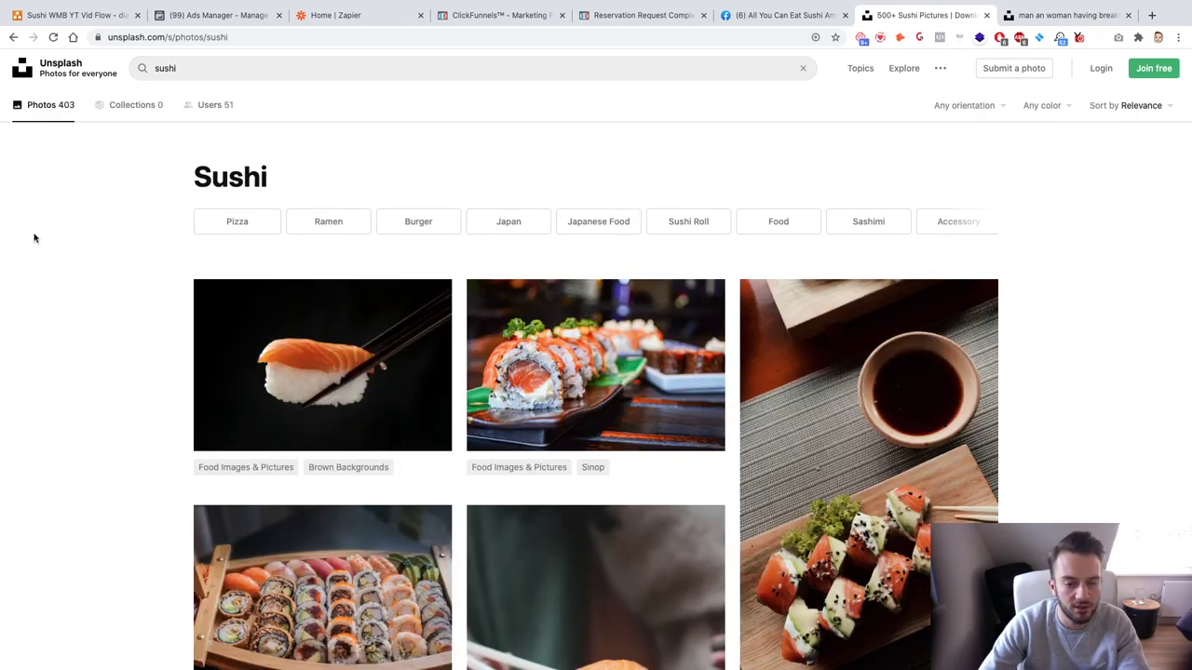
Step: Download the salmon rolls, sushi boat and close-up rolls photos from the sushi results
{"action": "scroll", "coordinate": [34, 239], "scroll_direction": "down", "scroll_amount": 3}
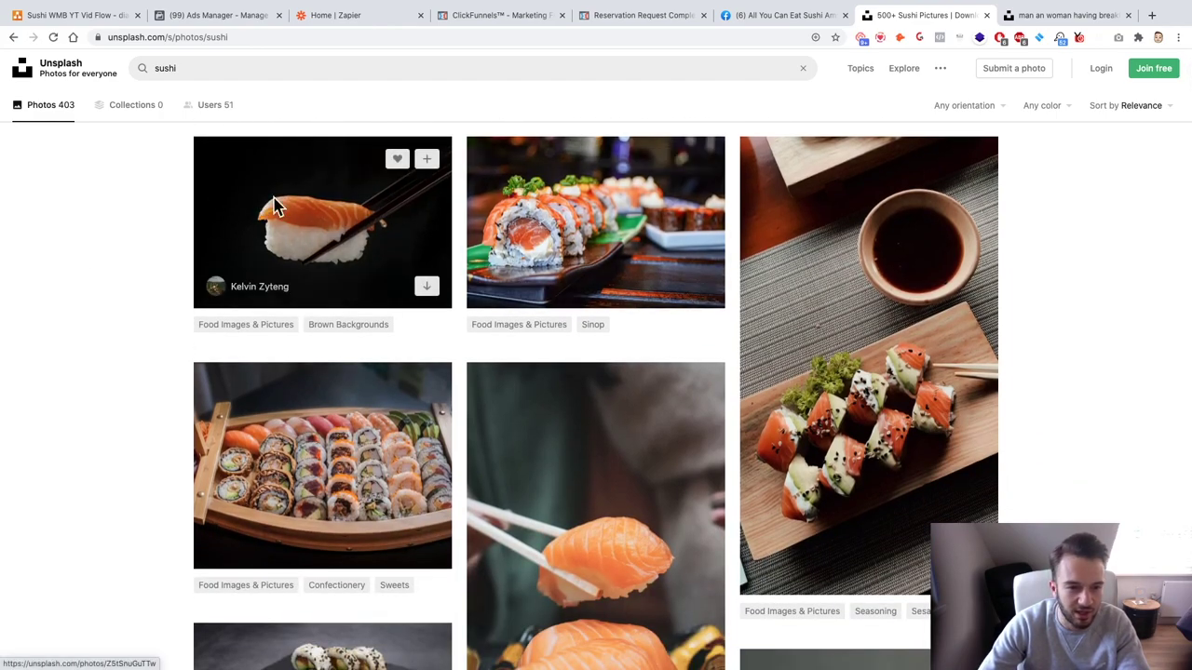
{"action": "scroll", "coordinate": [148, 261], "scroll_direction": "down", "scroll_amount": 1}
{"action": "scroll", "coordinate": [148, 261], "scroll_direction": "up", "scroll_amount": 2}
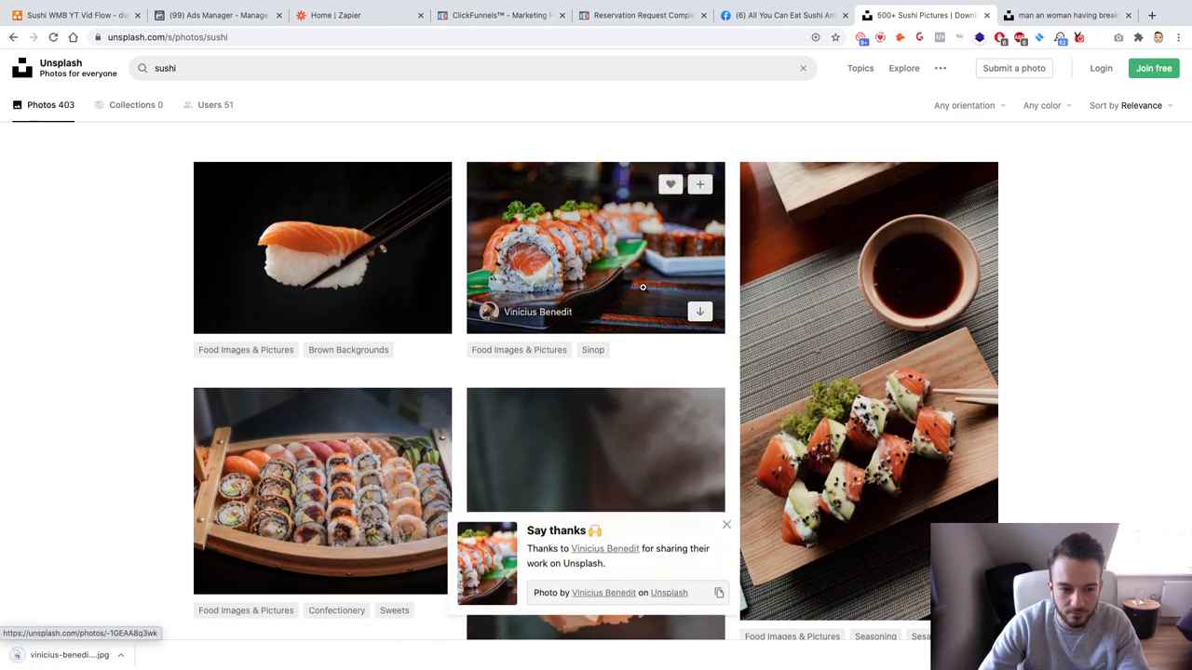
{"action": "scroll", "coordinate": [378, 332], "scroll_direction": "down", "scroll_amount": 3}
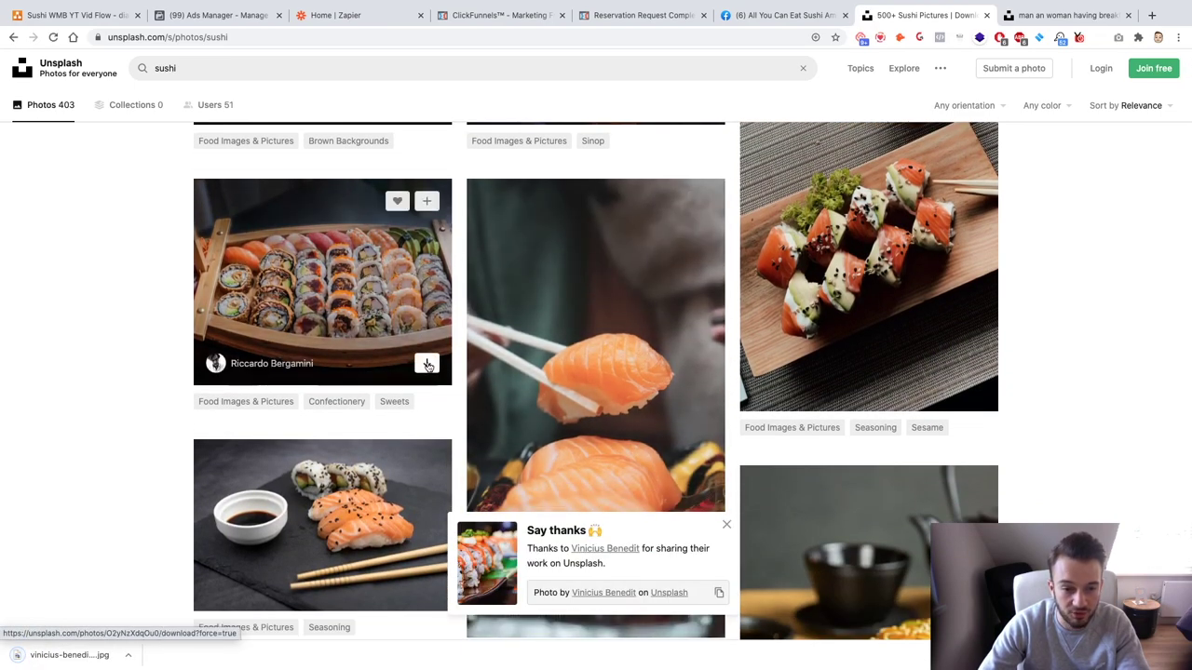
{"action": "scroll", "coordinate": [365, 275], "scroll_direction": "down", "scroll_amount": 5}
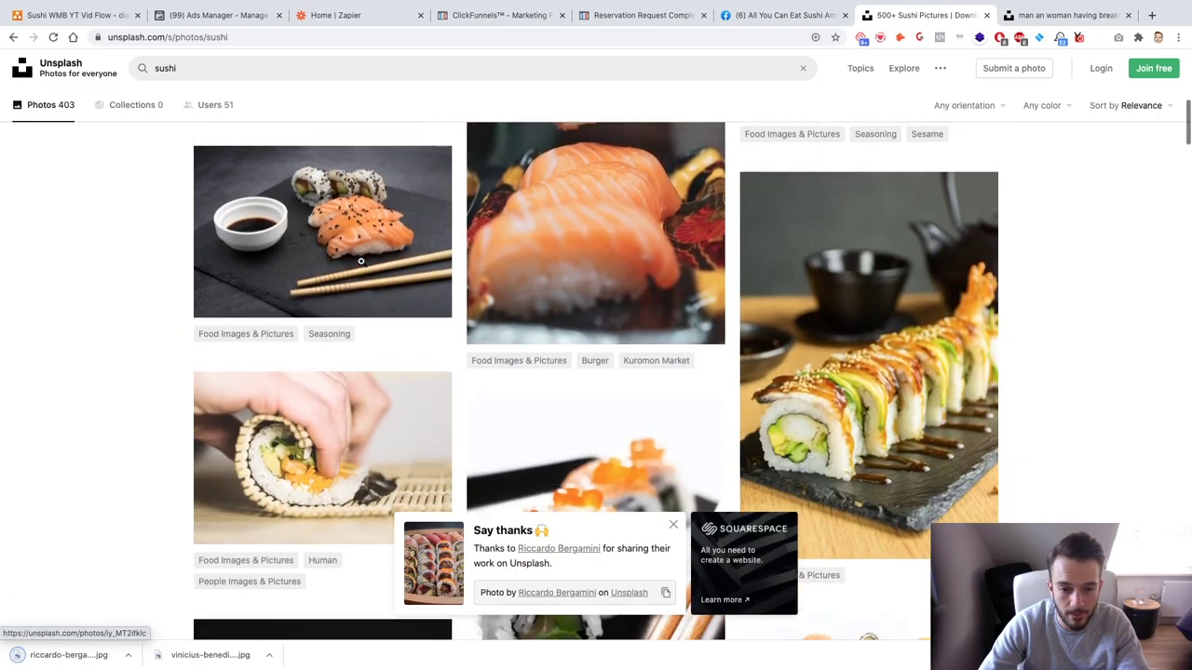
{"action": "scroll", "coordinate": [361, 266], "scroll_direction": "down", "scroll_amount": 6}
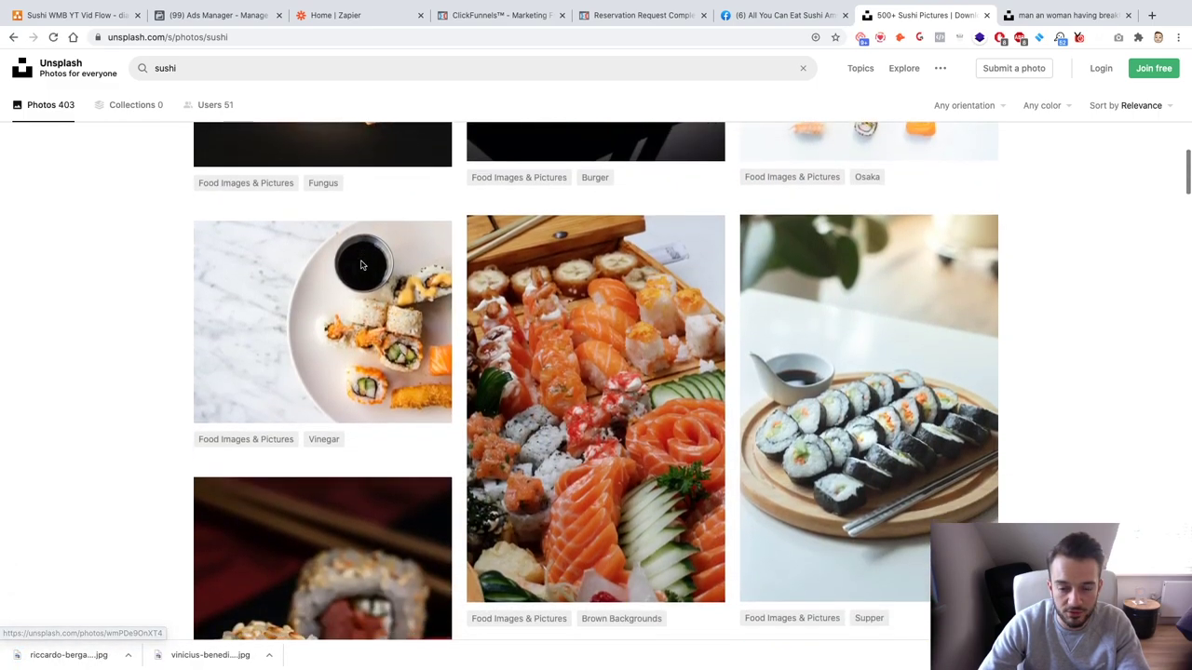
{"action": "scroll", "coordinate": [361, 262], "scroll_direction": "down", "scroll_amount": 1}
{"action": "scroll", "coordinate": [361, 263], "scroll_direction": "down", "scroll_amount": 6}
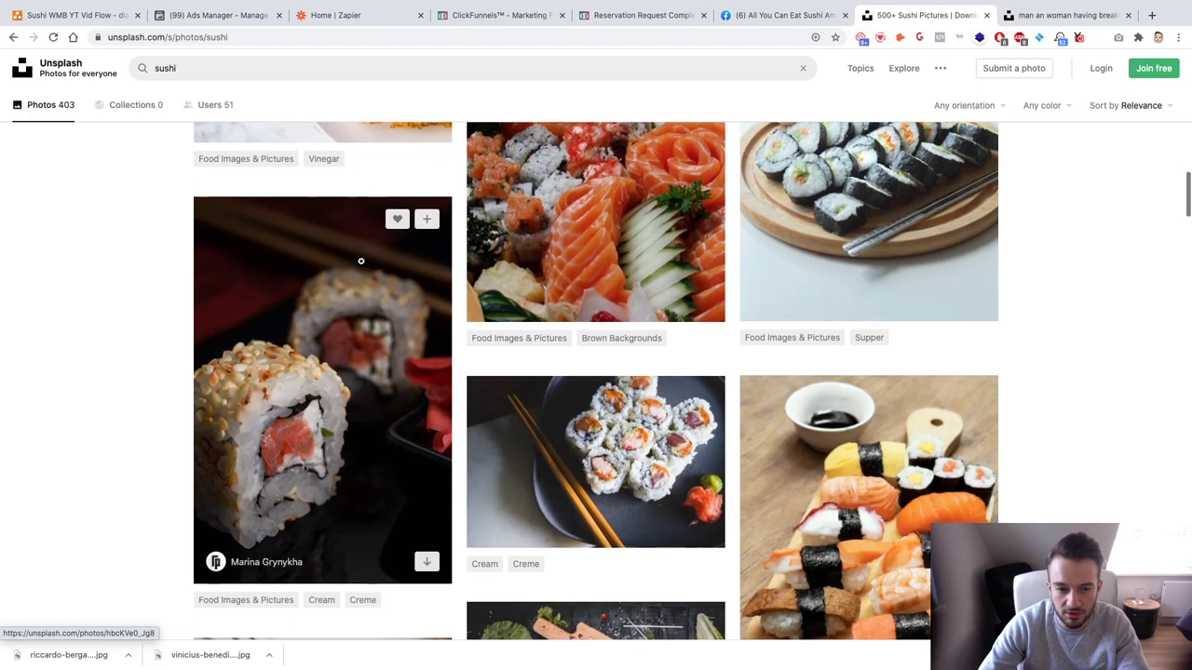
{"action": "scroll", "coordinate": [361, 266], "scroll_direction": "down", "scroll_amount": 5}
{"action": "scroll", "coordinate": [362, 264], "scroll_direction": "up", "scroll_amount": 1}
{"action": "scroll", "coordinate": [361, 263], "scroll_direction": "down", "scroll_amount": 4}
{"action": "scroll", "coordinate": [361, 262], "scroll_direction": "down", "scroll_amount": 9}
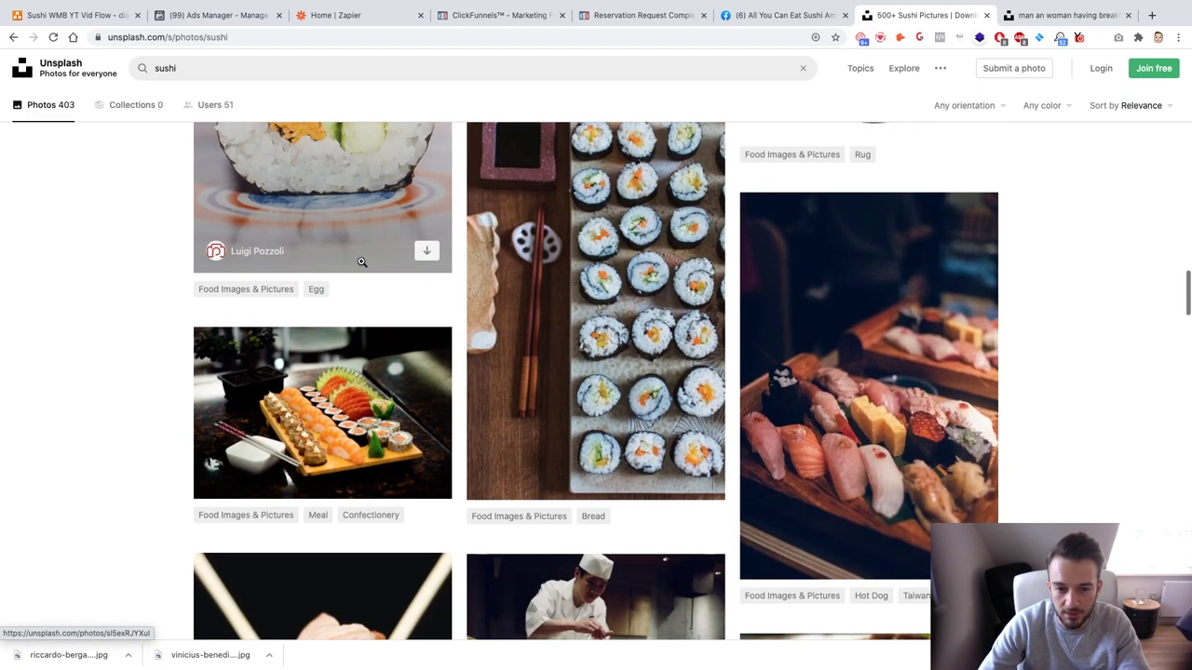
{"action": "scroll", "coordinate": [361, 262], "scroll_direction": "down", "scroll_amount": 8}
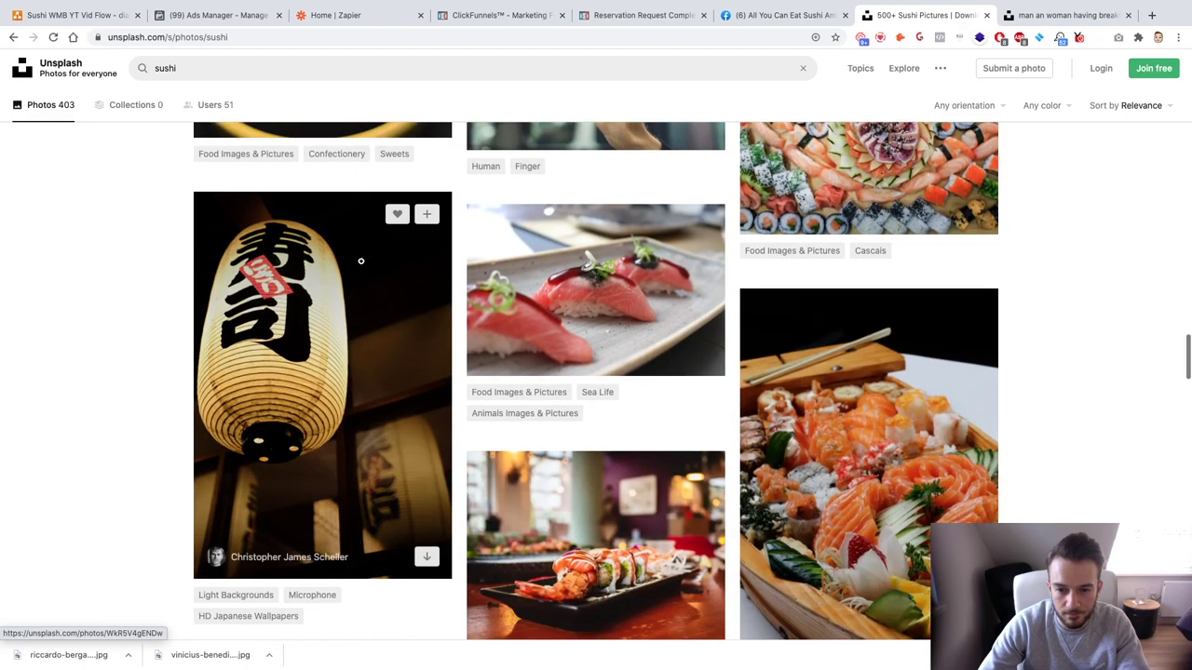
{"action": "scroll", "coordinate": [361, 263], "scroll_direction": "down", "scroll_amount": 3}
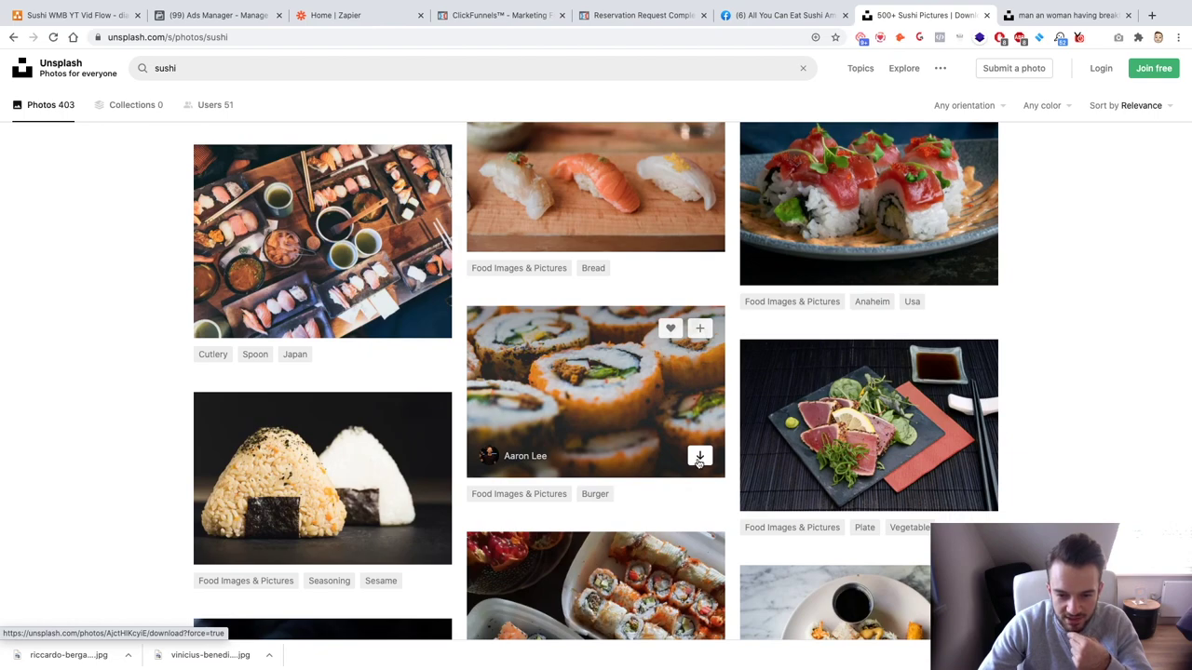
{"action": "scroll", "coordinate": [593, 403], "scroll_direction": "down", "scroll_amount": 3}
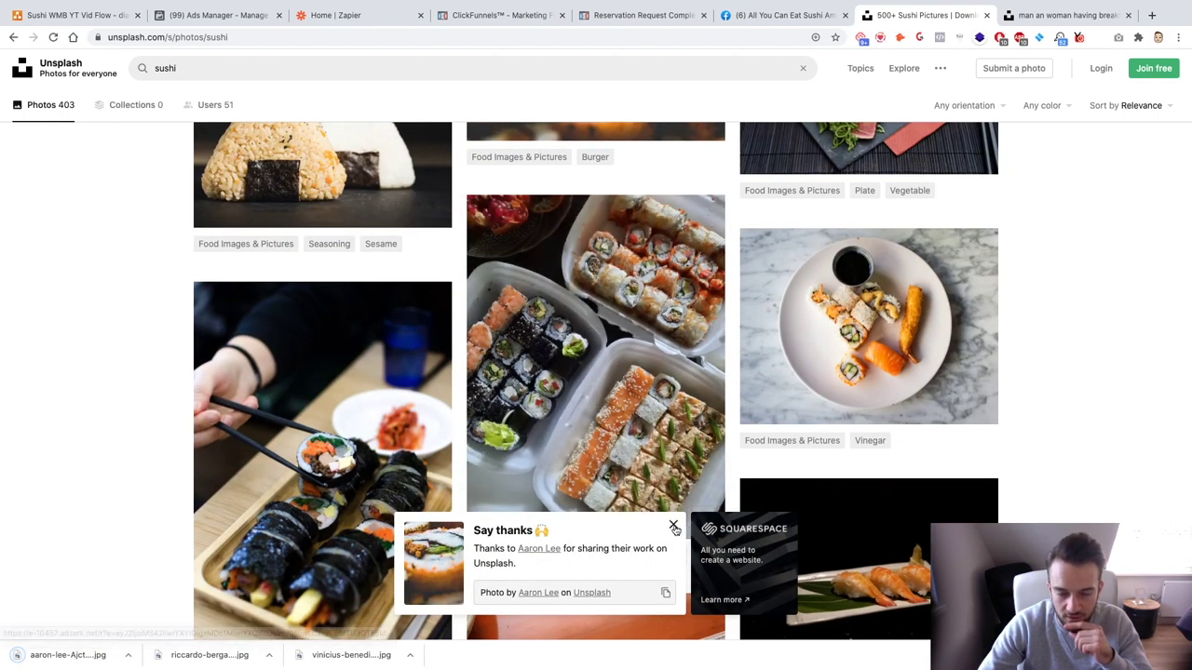
{"action": "left_click", "coordinate": [674, 528]}
{"action": "scroll", "coordinate": [675, 526], "scroll_direction": "down", "scroll_amount": 4}
Step: Download the Unsplash photo of a large tray of sushi rolls and close the thanks popup
{"action": "scroll", "coordinate": [674, 524], "scroll_direction": "down", "scroll_amount": 5}
{"action": "scroll", "coordinate": [675, 524], "scroll_direction": "down", "scroll_amount": 5}
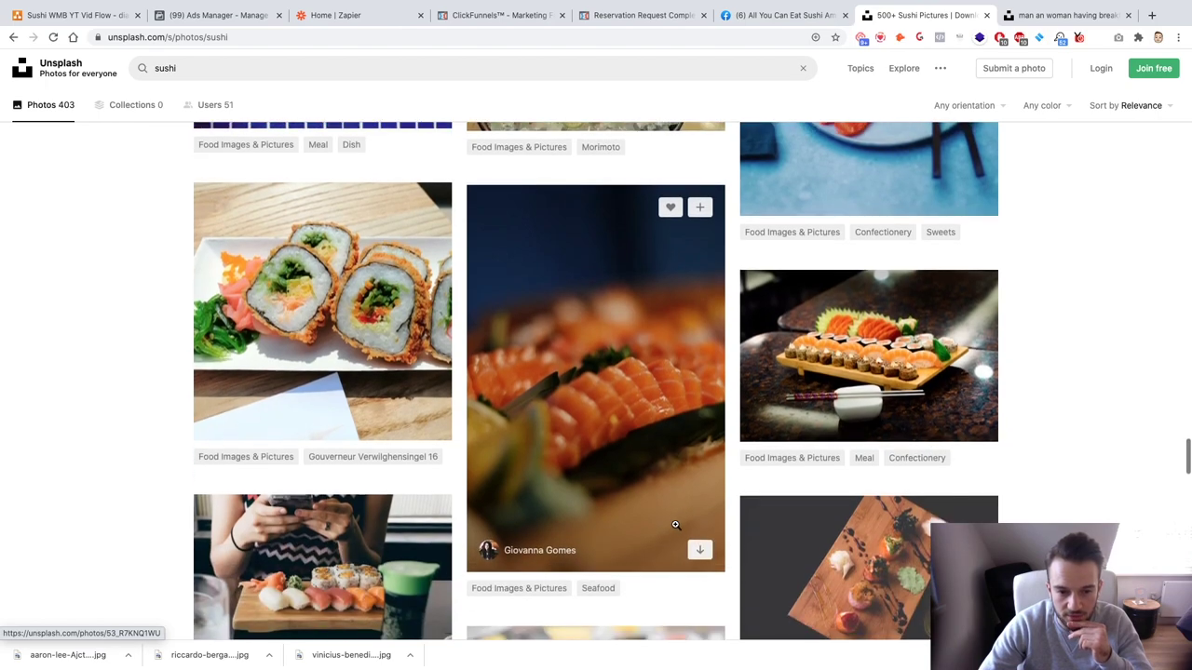
{"action": "scroll", "coordinate": [675, 524], "scroll_direction": "down", "scroll_amount": 5}
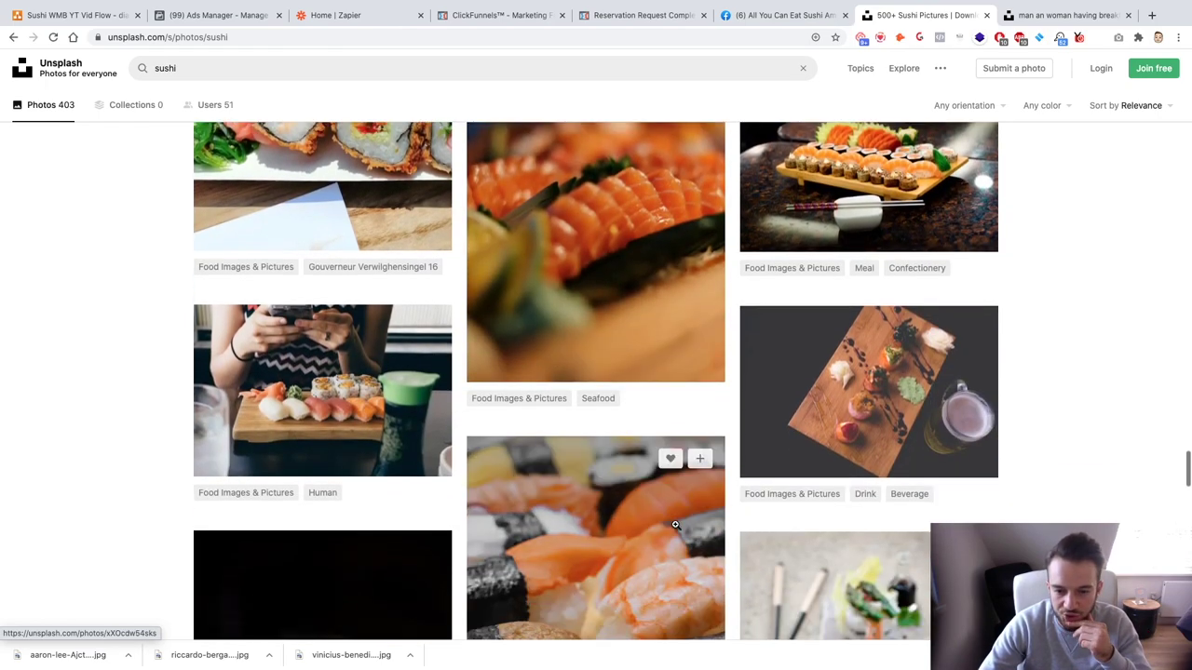
{"action": "scroll", "coordinate": [675, 524], "scroll_direction": "down", "scroll_amount": 5}
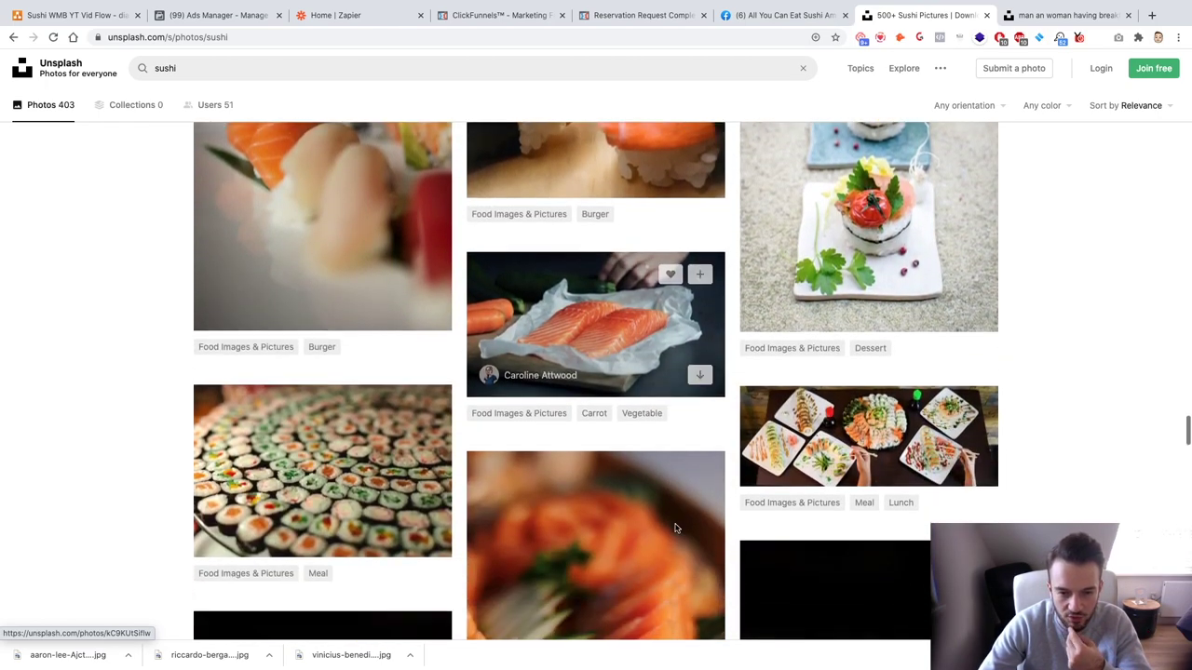
{"action": "scroll", "coordinate": [675, 524], "scroll_direction": "down", "scroll_amount": 2}
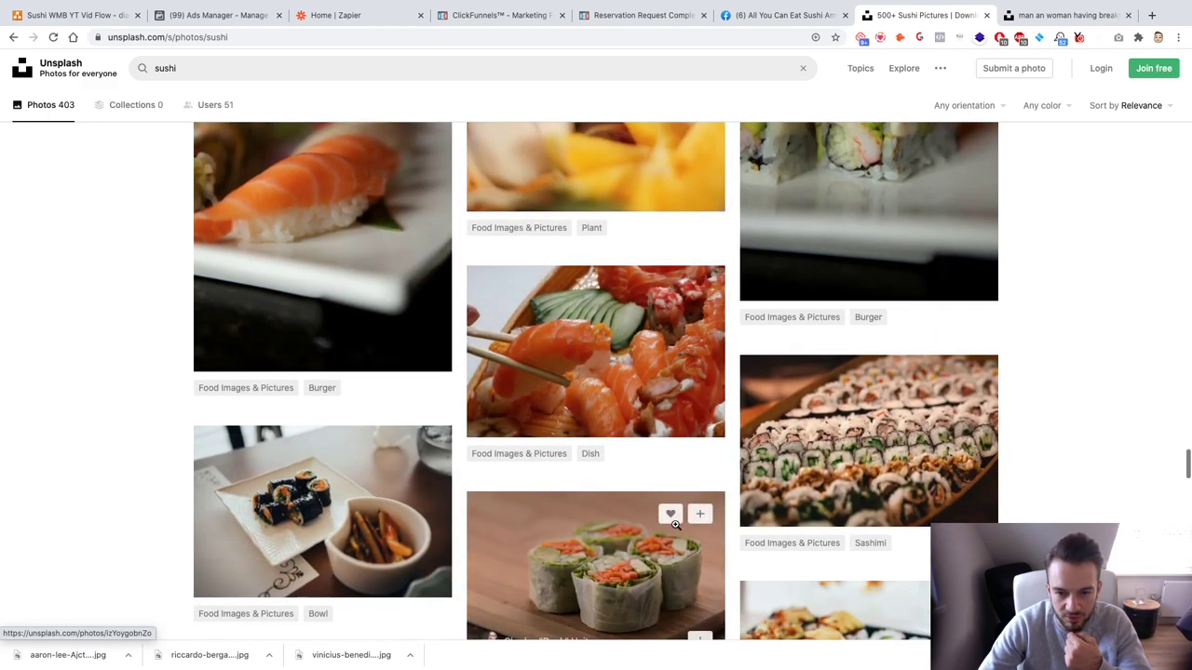
{"action": "scroll", "coordinate": [675, 524], "scroll_direction": "down", "scroll_amount": 1}
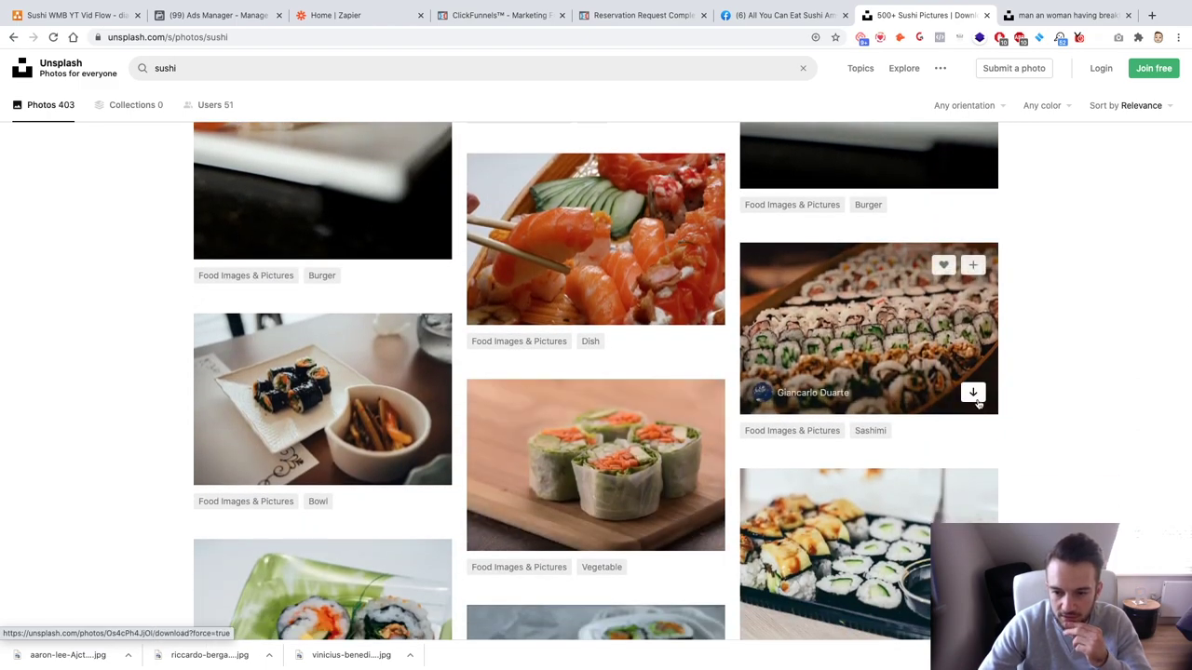
{"action": "left_click", "coordinate": [973, 394]}
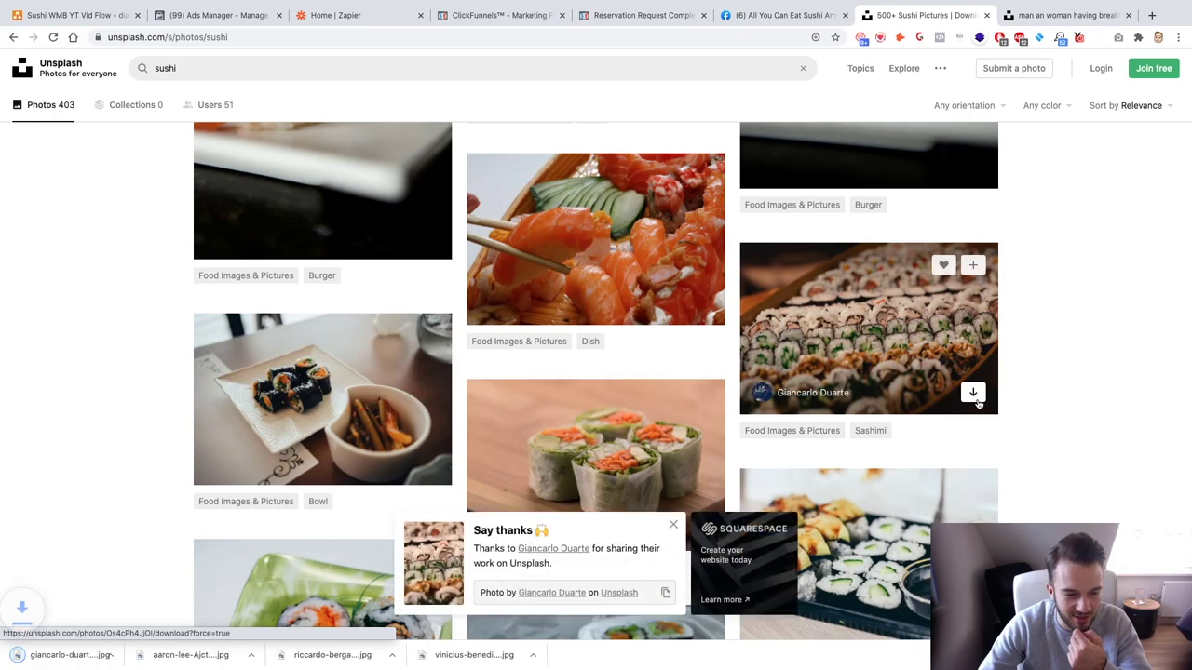
{"action": "scroll", "coordinate": [906, 410], "scroll_direction": "down", "scroll_amount": 5}
{"action": "scroll", "coordinate": [181, 522], "scroll_direction": "down", "scroll_amount": 1}
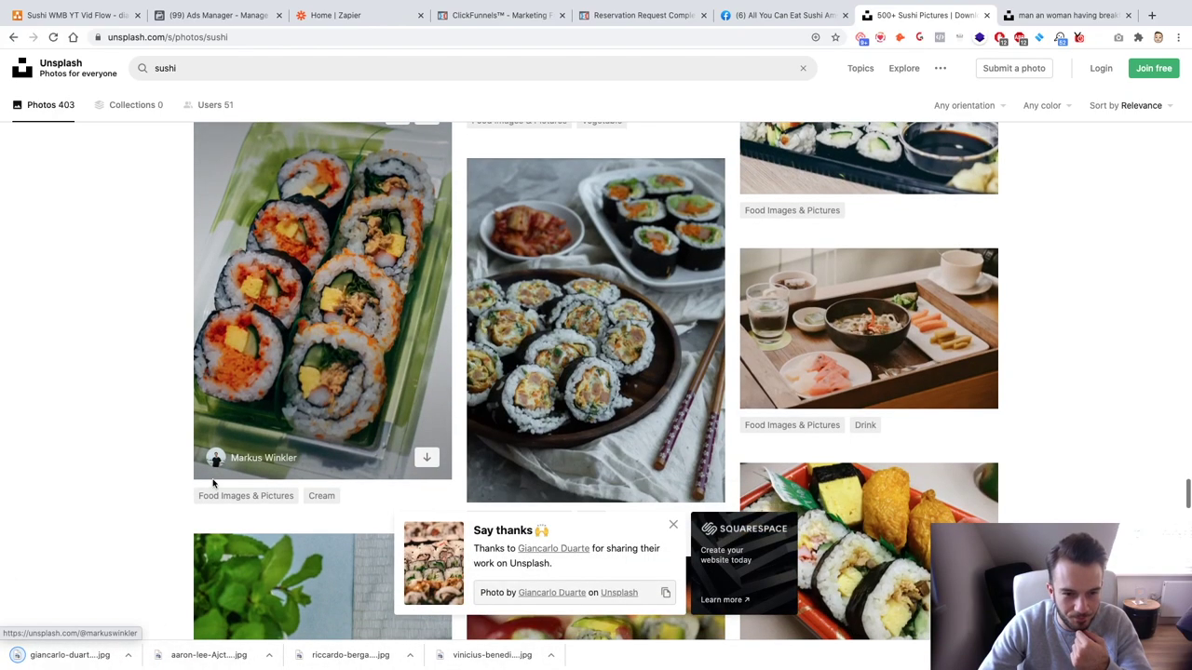
{"action": "scroll", "coordinate": [303, 392], "scroll_direction": "down", "scroll_amount": 1}
{"action": "scroll", "coordinate": [304, 393], "scroll_direction": "down", "scroll_amount": 2}
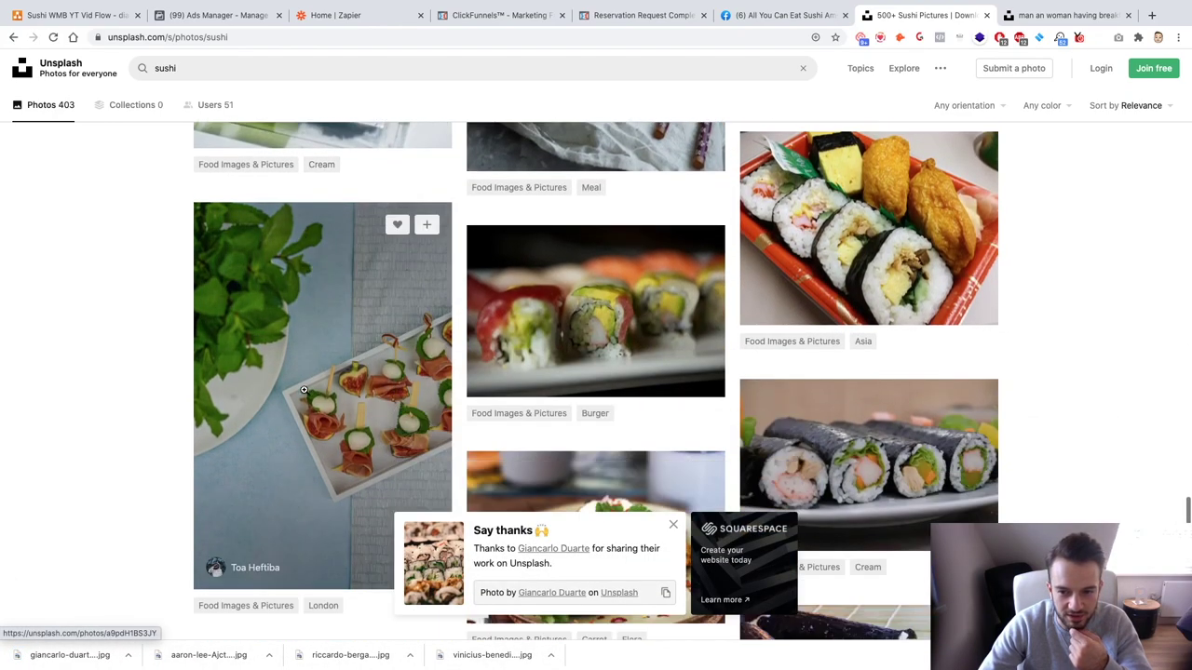
{"action": "left_click", "coordinate": [673, 527]}
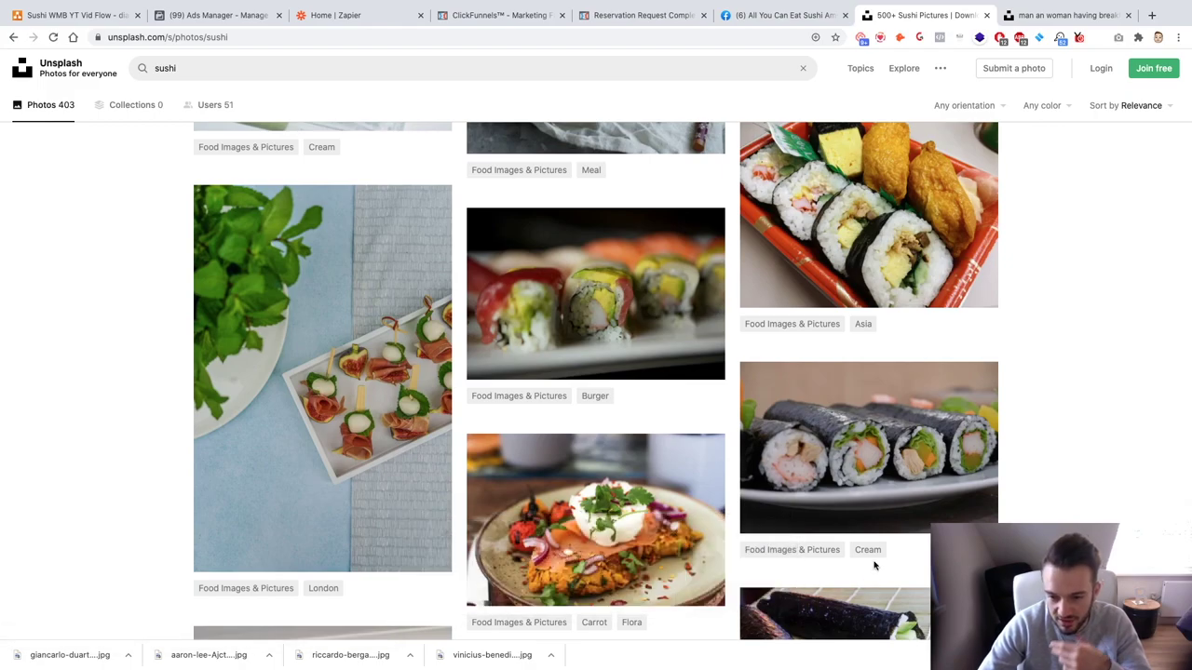
{"action": "scroll", "coordinate": [872, 559], "scroll_direction": "down", "scroll_amount": 4}
{"action": "scroll", "coordinate": [873, 556], "scroll_direction": "down", "scroll_amount": 8}
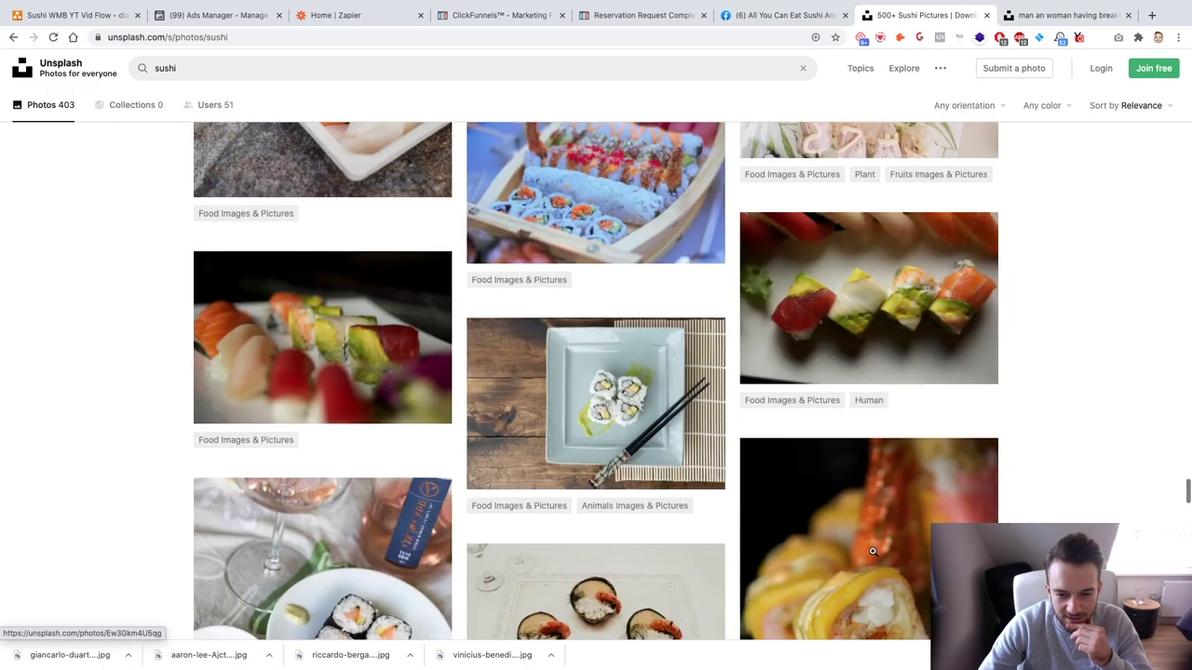
{"action": "scroll", "coordinate": [872, 551], "scroll_direction": "down", "scroll_amount": 1}
{"action": "scroll", "coordinate": [873, 551], "scroll_direction": "up", "scroll_amount": 2}
{"action": "scroll", "coordinate": [872, 551], "scroll_direction": "down", "scroll_amount": 10}
{"action": "scroll", "coordinate": [871, 549], "scroll_direction": "down", "scroll_amount": 5}
{"action": "left_click", "coordinate": [670, 38]}
Step: Search Google Images for 'all you can eat sushi'
{"action": "type", "text": "google"}
{"action": "key", "text": "Return"}
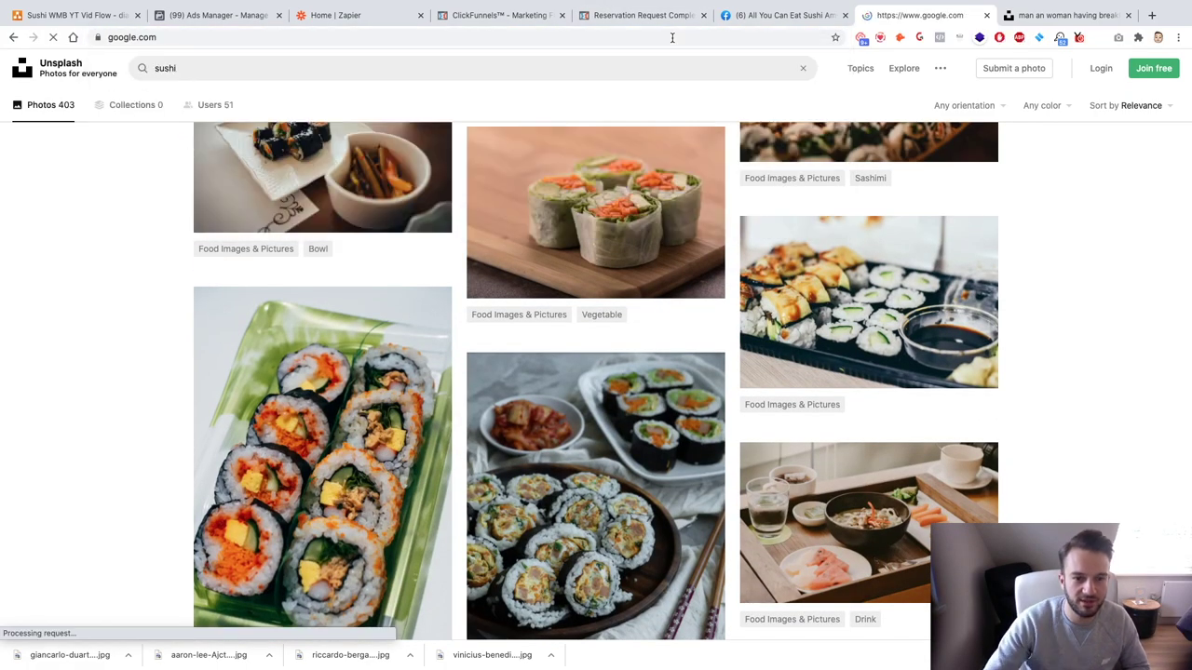
{"action": "type", "text": "all you ca"}
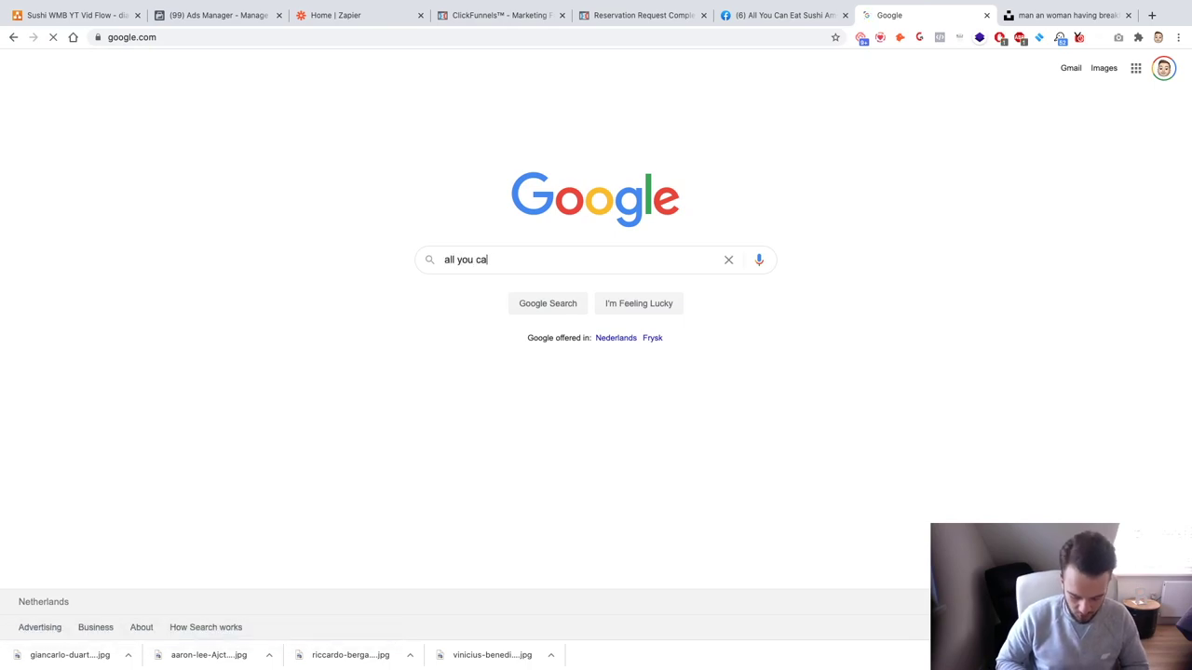
{"action": "type", "text": "n eat sushi"}
{"action": "key", "text": "Return"}
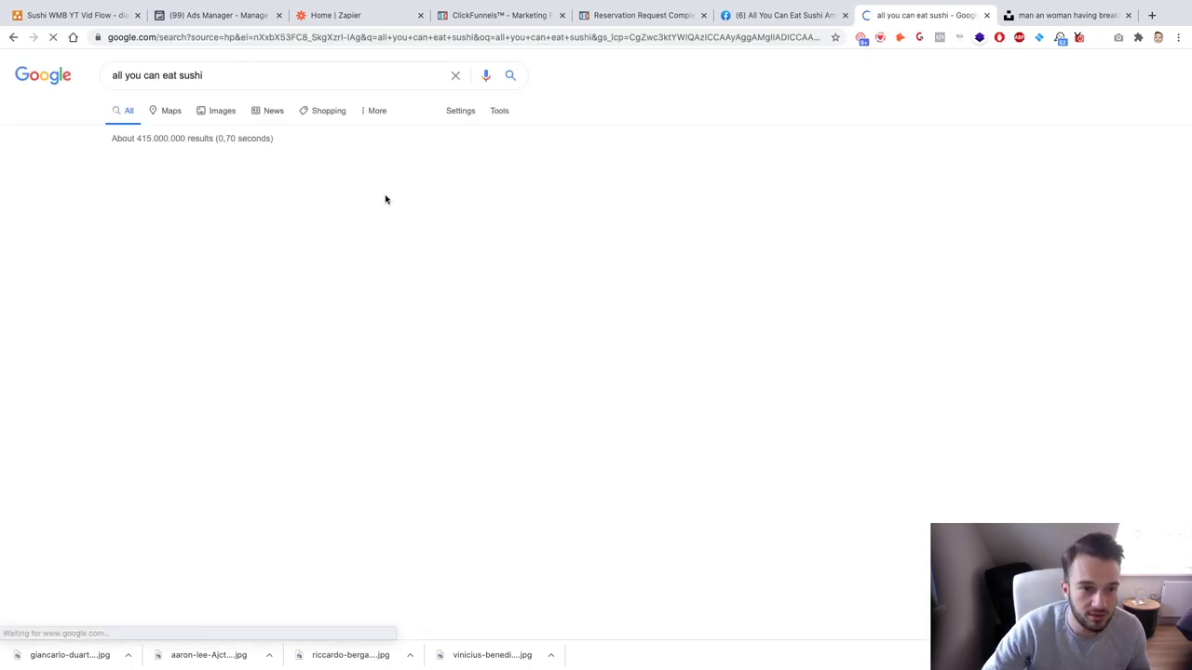
{"action": "left_click", "coordinate": [210, 113]}
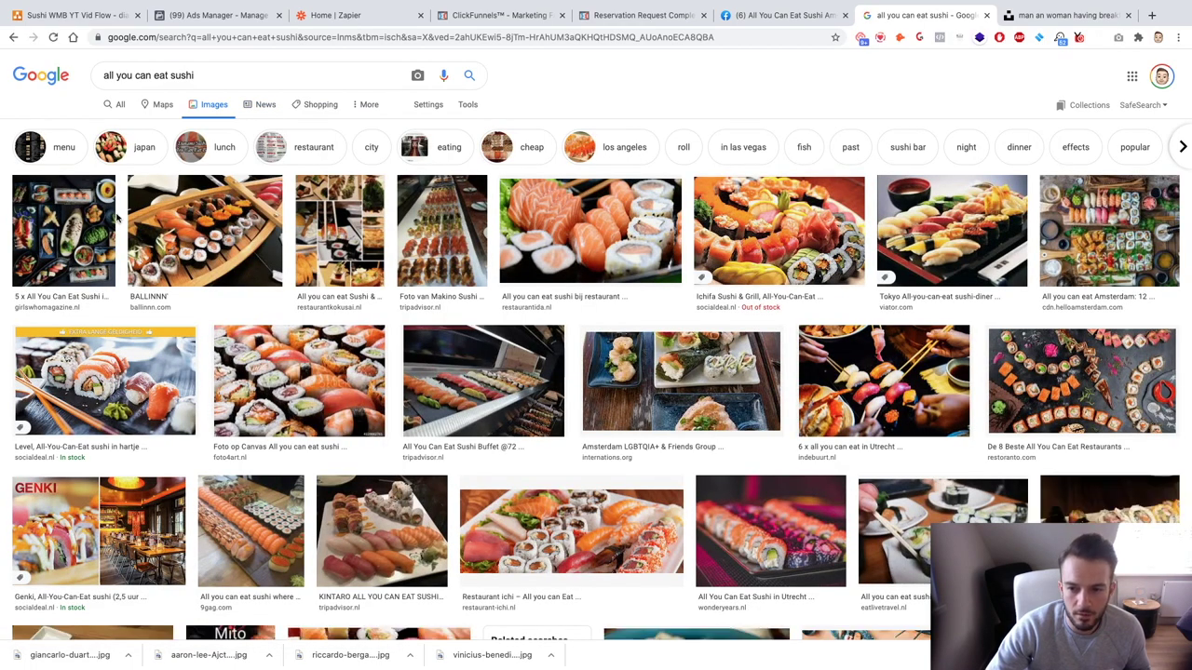
Step: Preview several sushi image results, including Amsterdam, Foto op Canvas and Tokyo diner photos
{"action": "left_click", "coordinate": [702, 375]}
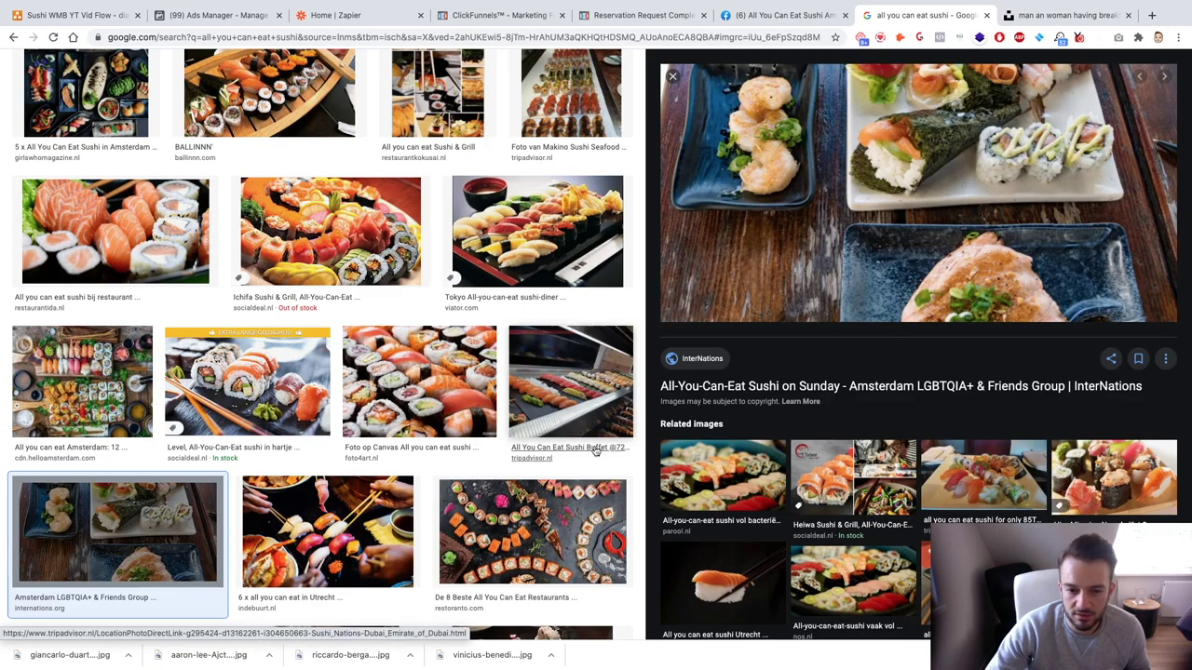
{"action": "left_click", "coordinate": [390, 356]}
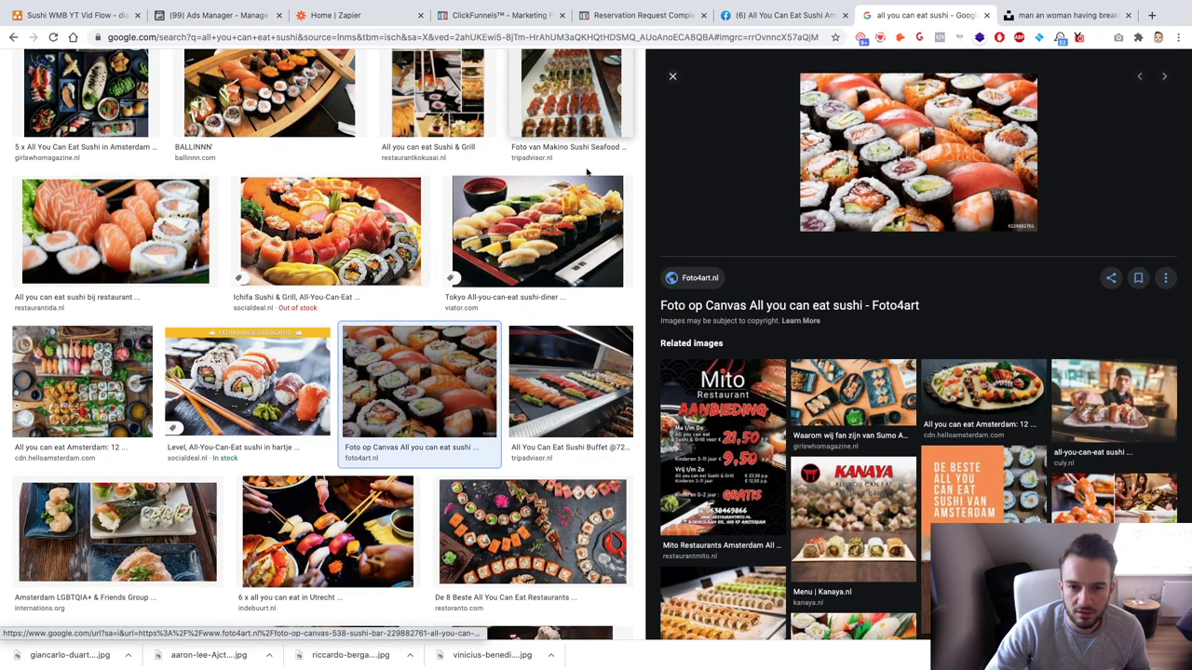
{"action": "left_click", "coordinate": [537, 233]}
{"action": "scroll", "coordinate": [133, 276], "scroll_direction": "up", "scroll_amount": 1}
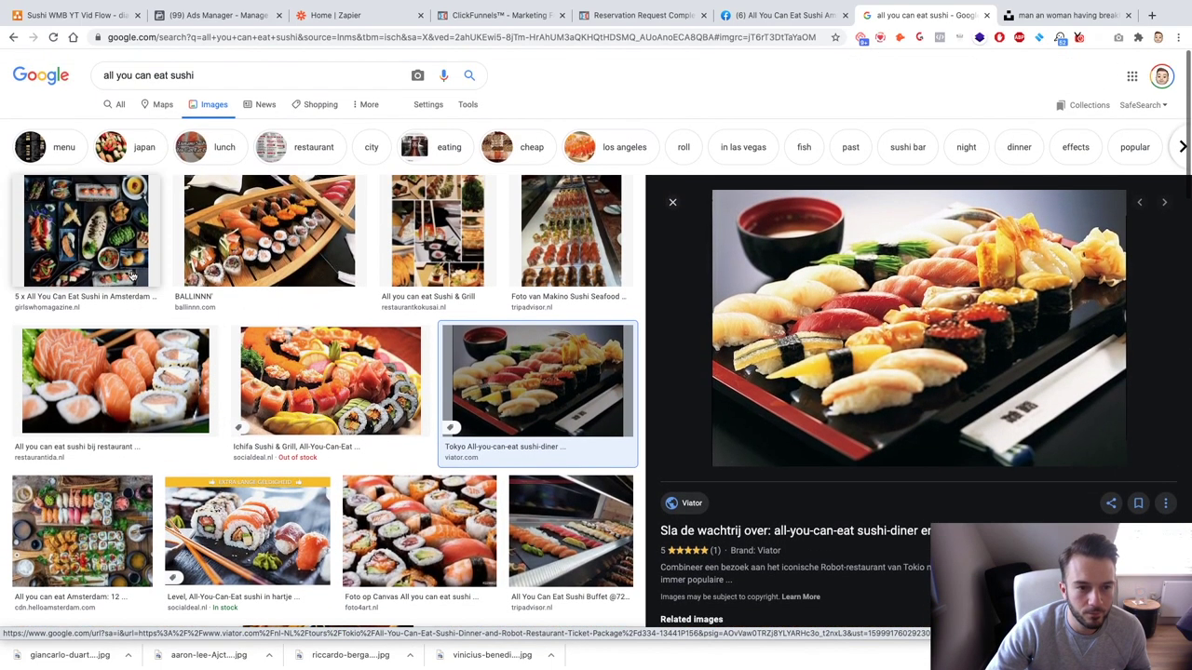
{"action": "scroll", "coordinate": [352, 231], "scroll_direction": "down", "scroll_amount": 2}
{"action": "scroll", "coordinate": [352, 231], "scroll_direction": "down", "scroll_amount": 4}
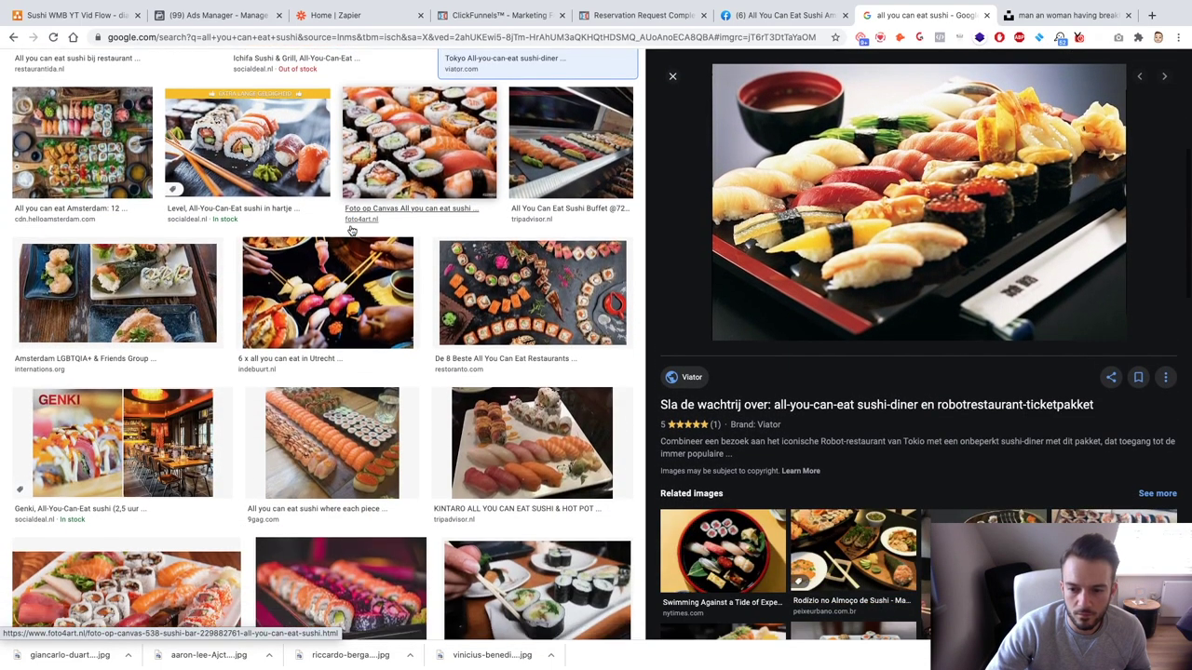
{"action": "left_click", "coordinate": [925, 568]}
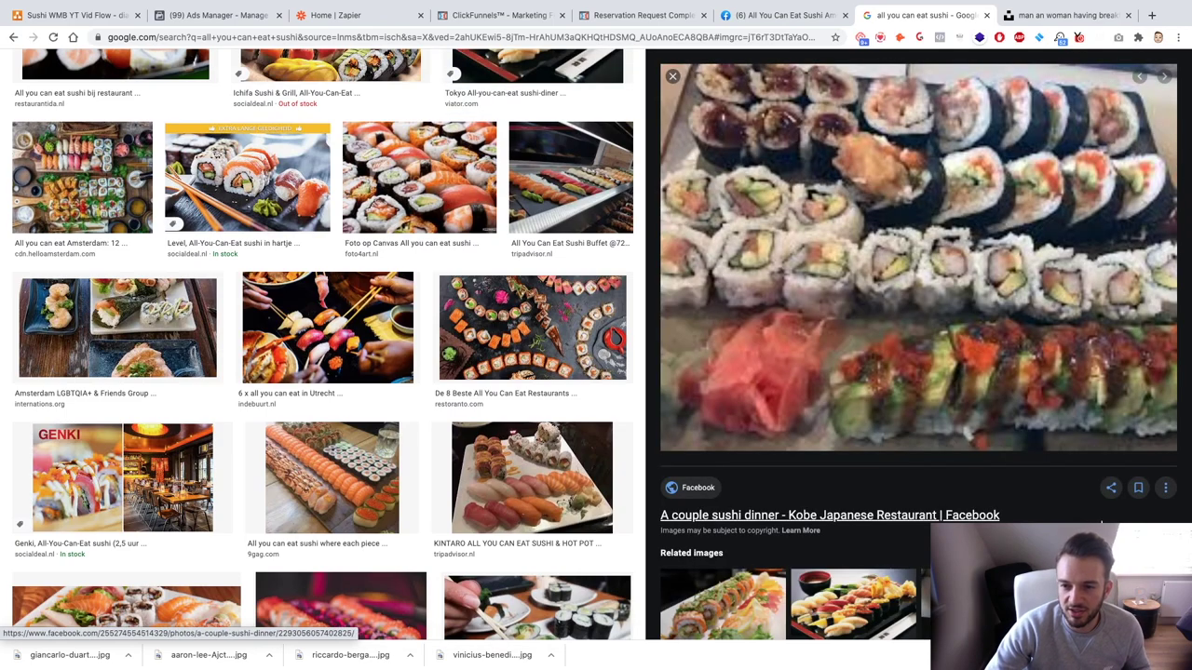
{"action": "left_click", "coordinate": [670, 78]}
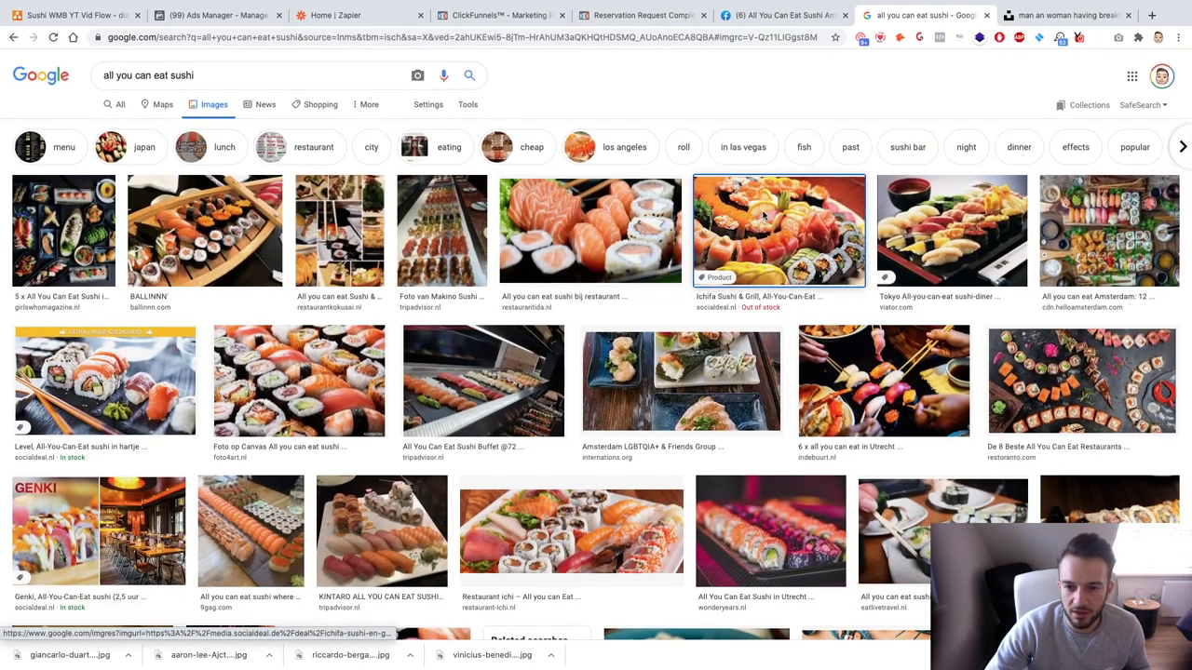
Step: Save the Ichifa Sushi & Grill platter image to the Downloads folder
{"action": "left_click", "coordinate": [763, 216]}
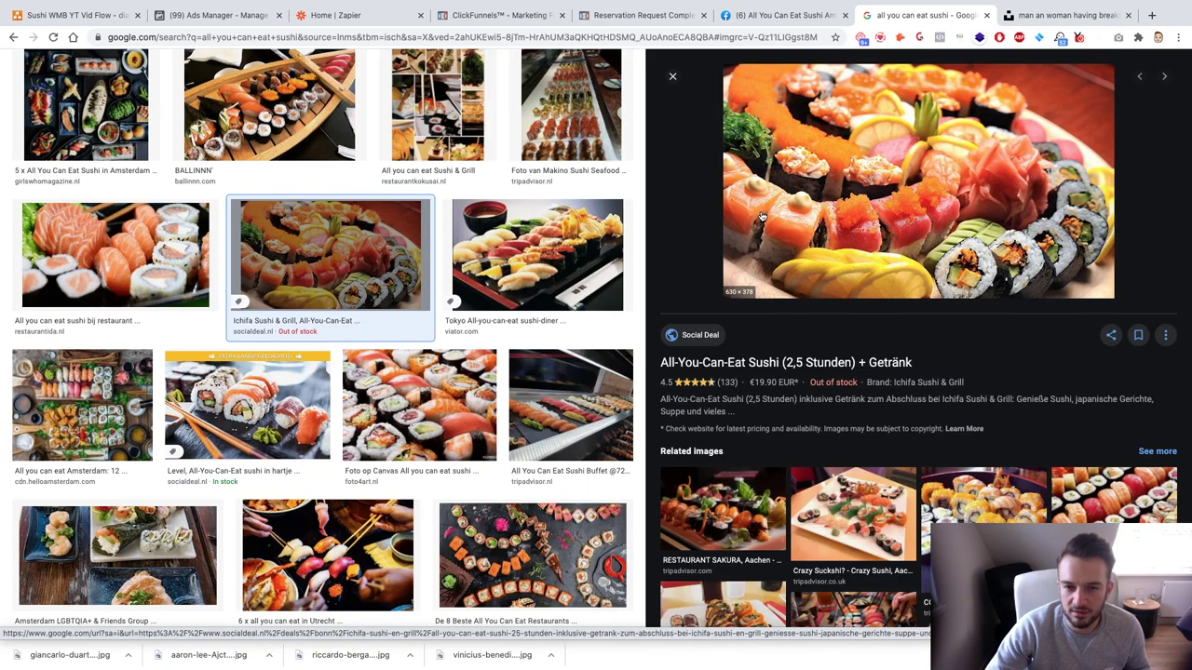
{"action": "right_click", "coordinate": [798, 115]}
{"action": "left_click", "coordinate": [844, 221]}
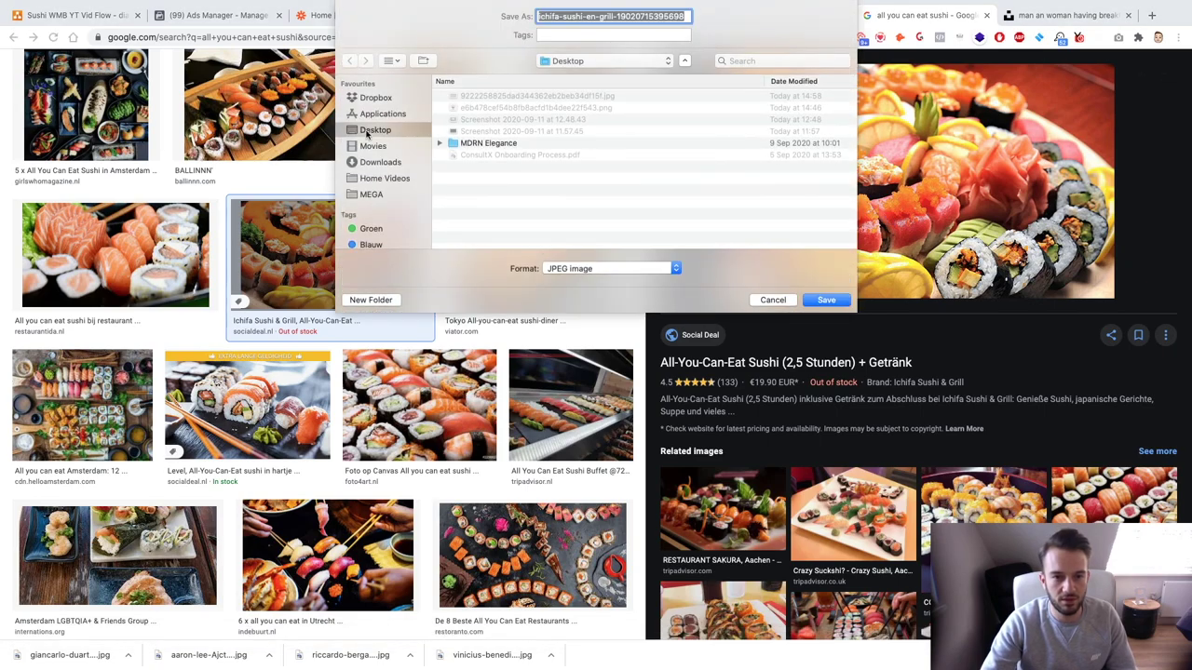
{"action": "left_click", "coordinate": [381, 162]}
{"action": "key", "text": "Return"}
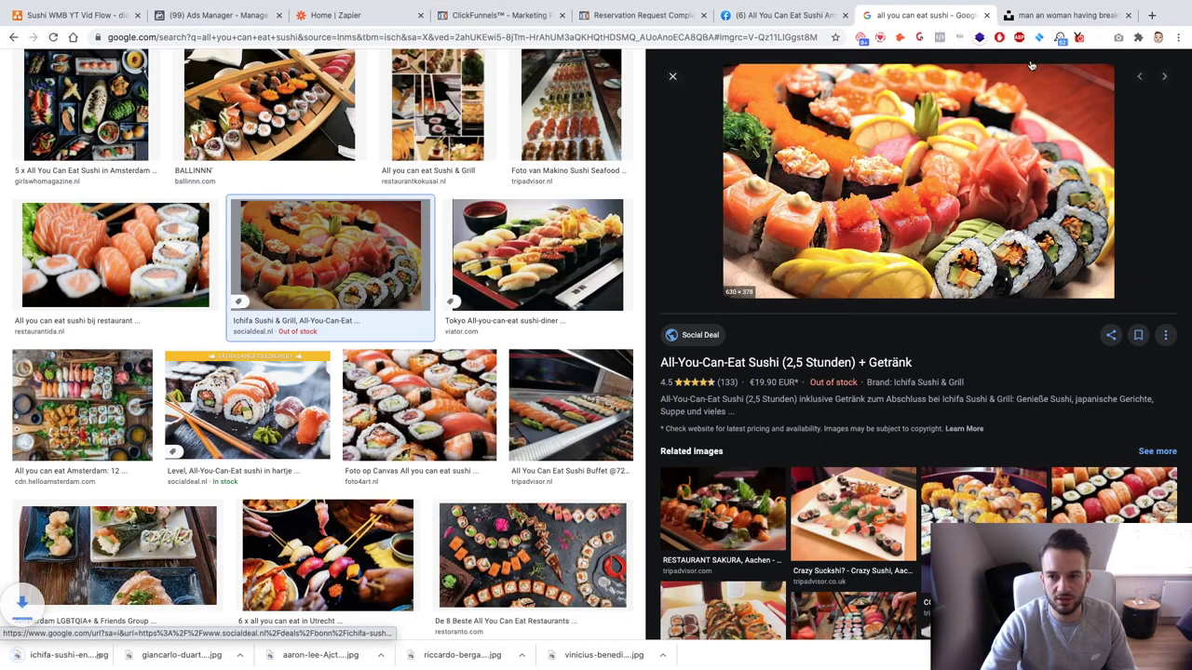
{"action": "left_click", "coordinate": [1152, 16]}
Step: Go to canva.com and create a new design at Instagram Post size
{"action": "type", "text": "canva.c"}
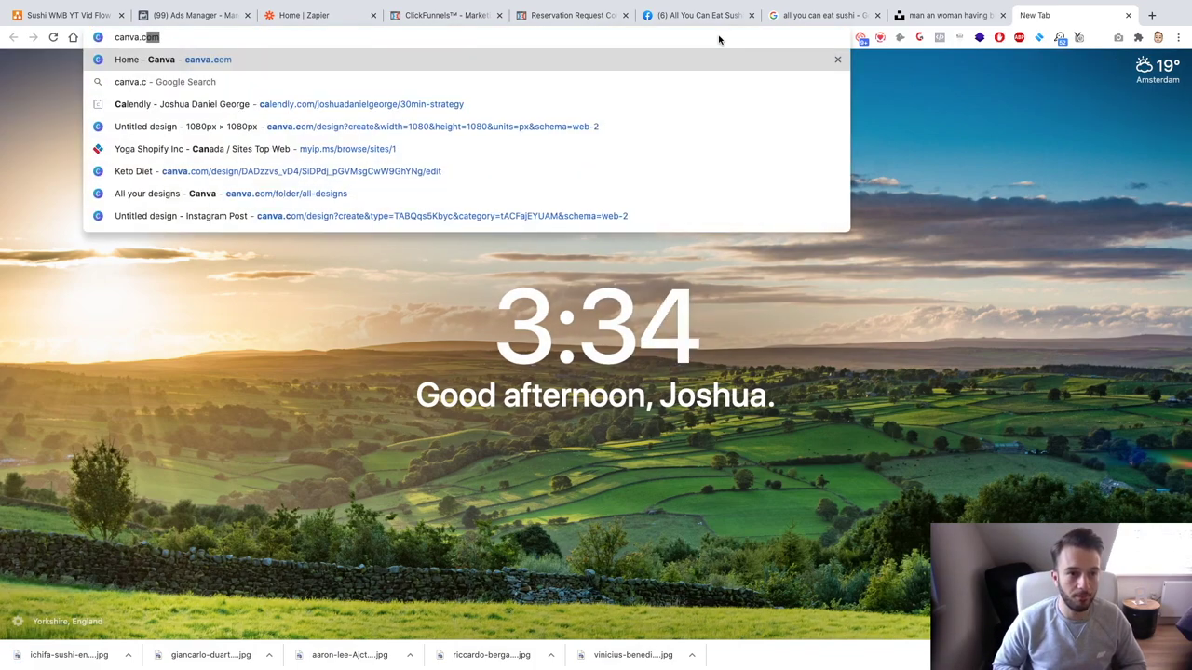
{"action": "key", "text": "Return"}
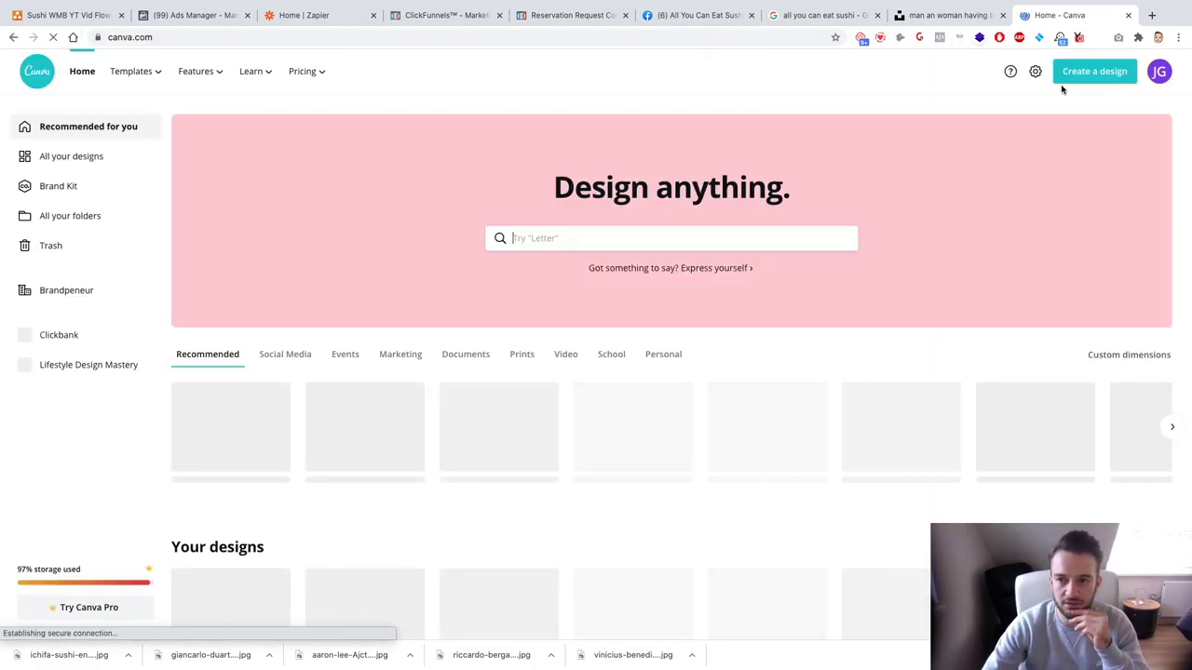
{"action": "left_click", "coordinate": [1078, 78]}
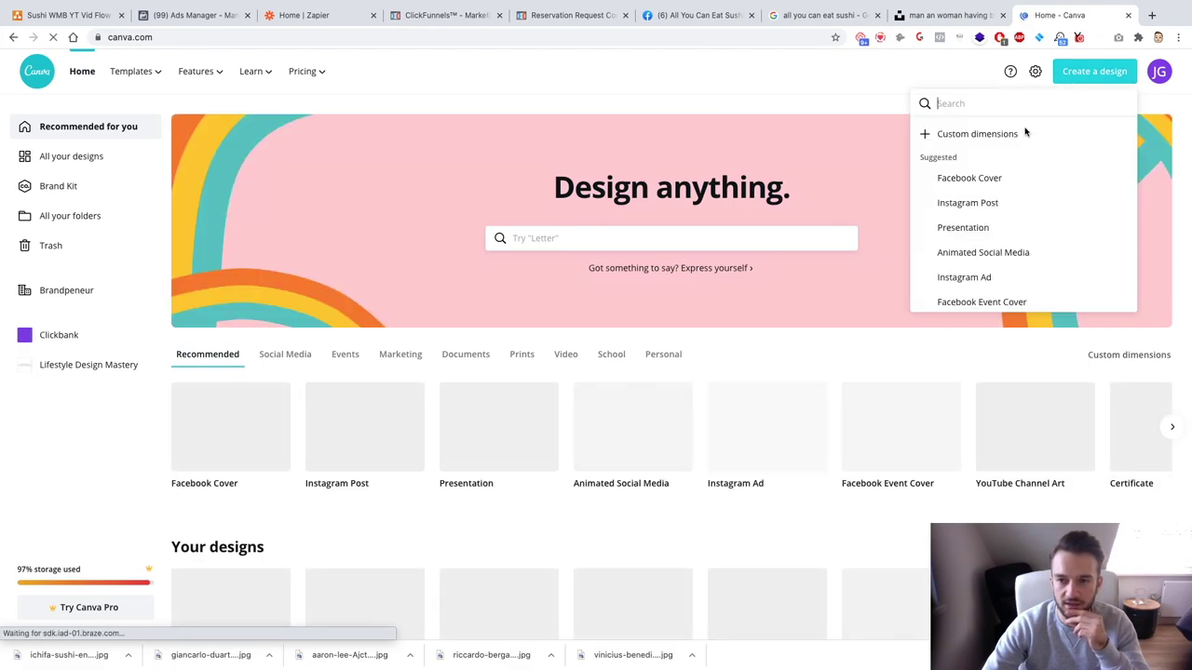
{"action": "left_click", "coordinate": [980, 203]}
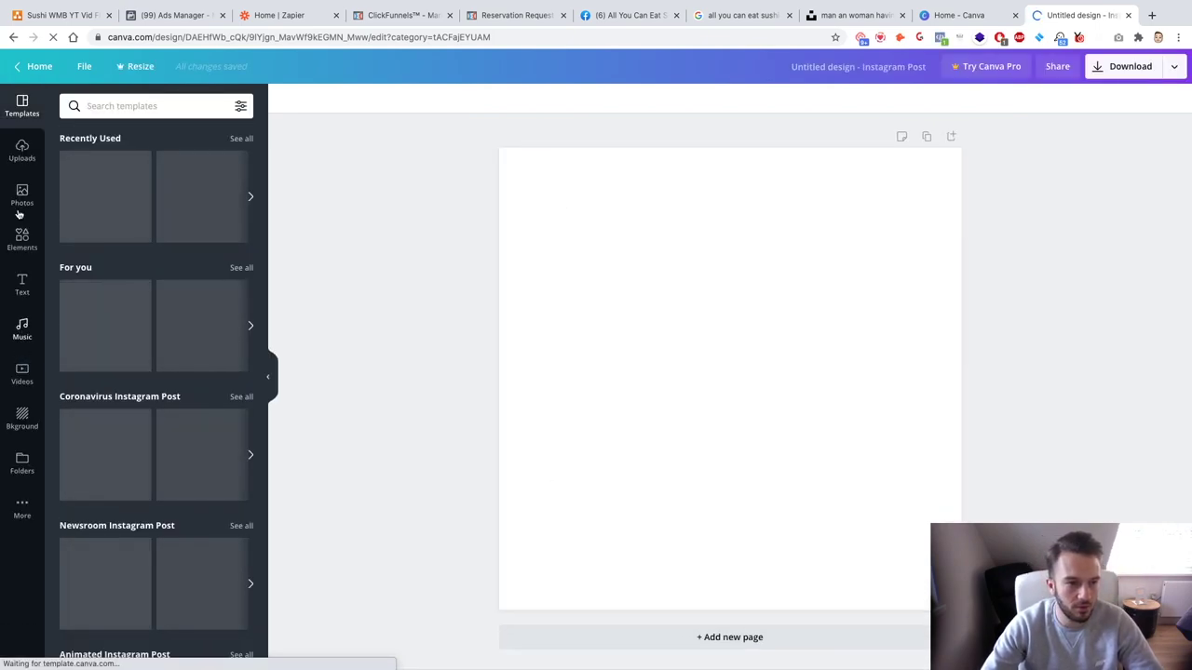
Step: Upload the five newest sushi files, from the Ichifa image onward, from Downloads to Canva
{"action": "left_click", "coordinate": [38, 151]}
{"action": "left_click", "coordinate": [105, 139]}
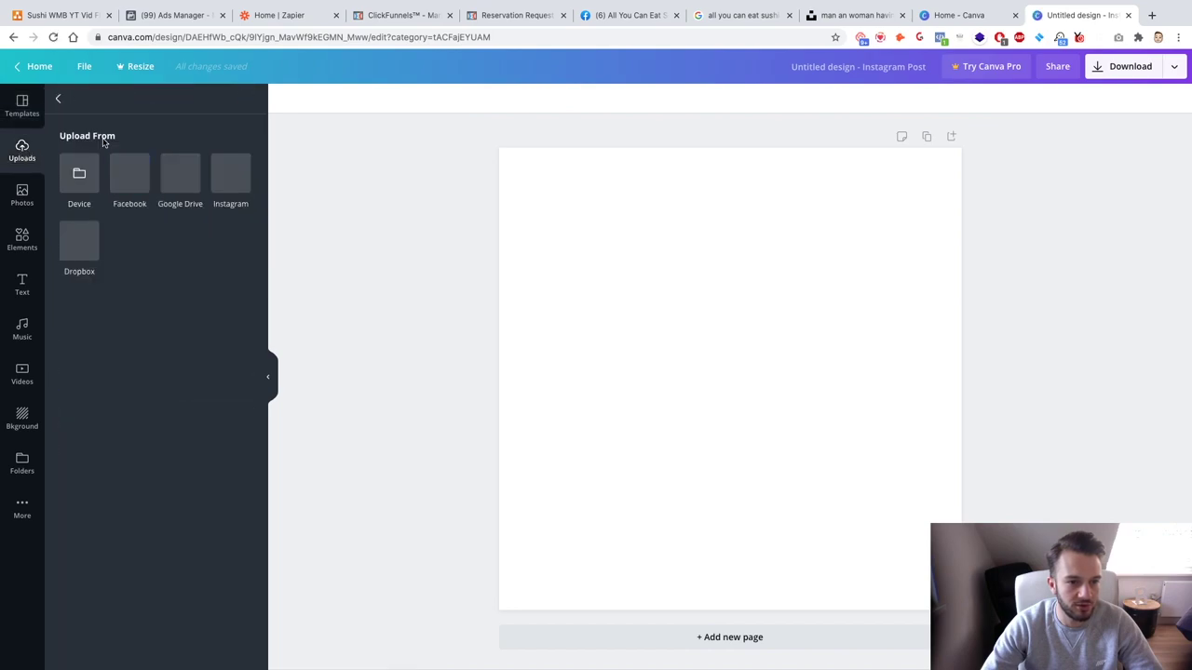
{"action": "left_click", "coordinate": [82, 170]}
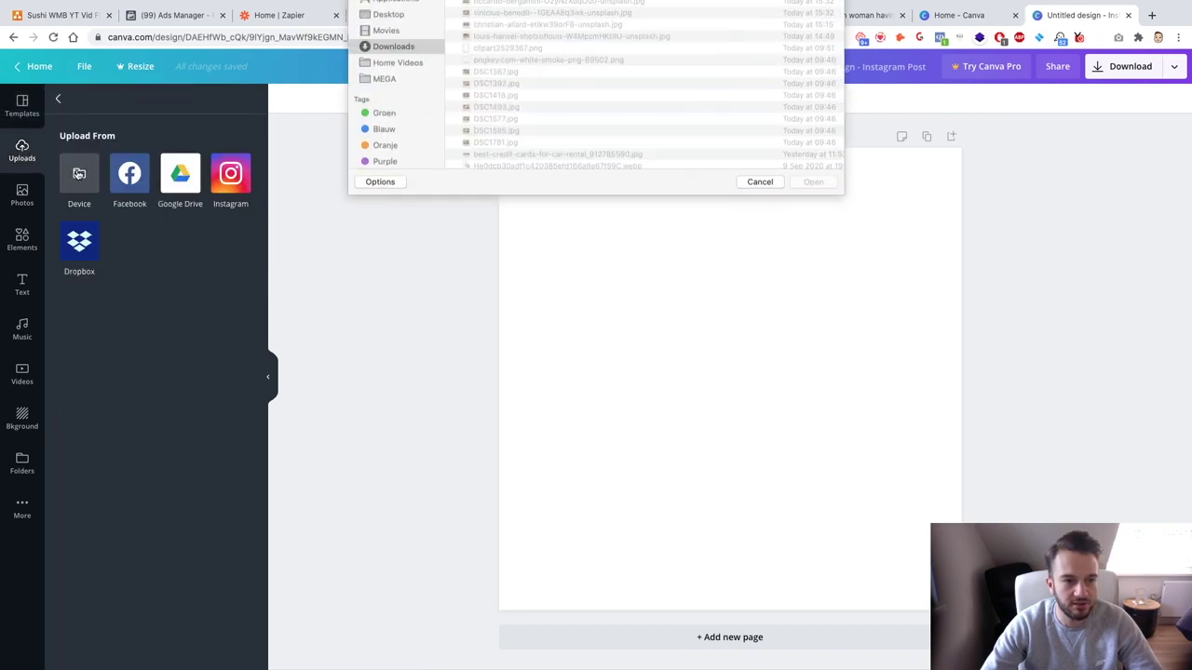
{"action": "left_click", "coordinate": [517, 48]}
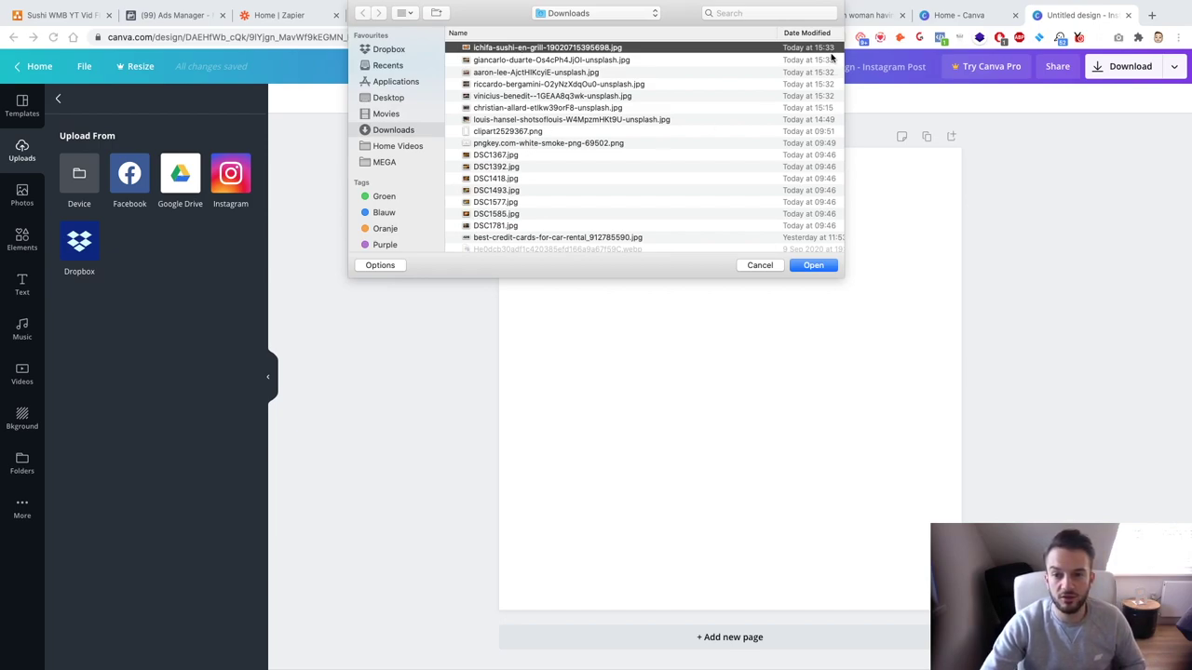
{"action": "left_click", "coordinate": [828, 97], "text": "shift"}
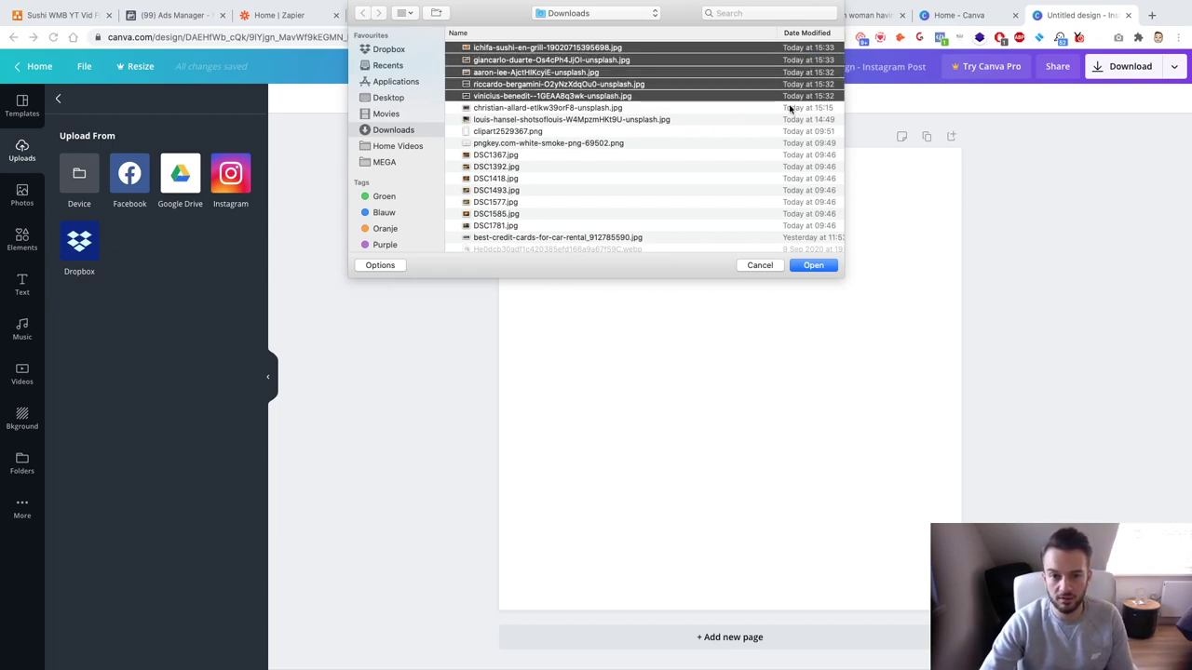
{"action": "key", "text": "Return"}
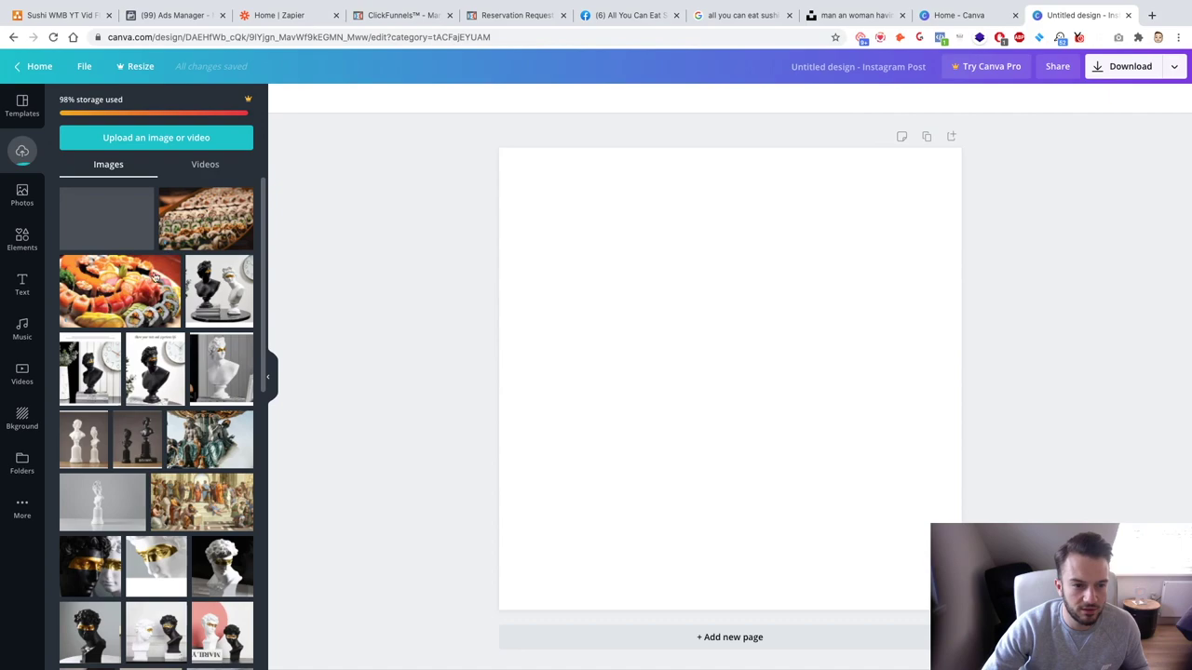
Step: Place the sushi platter photo on page 1, enlarged and shifted to fill the page
{"action": "left_click", "coordinate": [174, 289]}
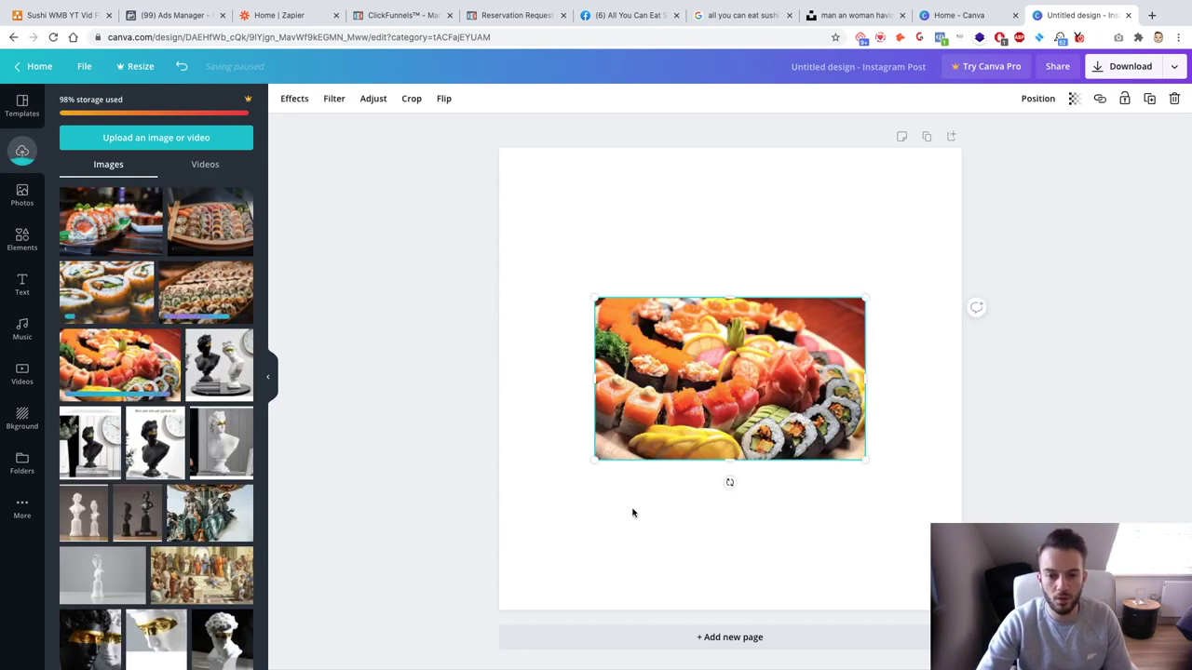
{"action": "left_click_drag", "start_coordinate": [593, 466], "coordinate": [355, 609]}
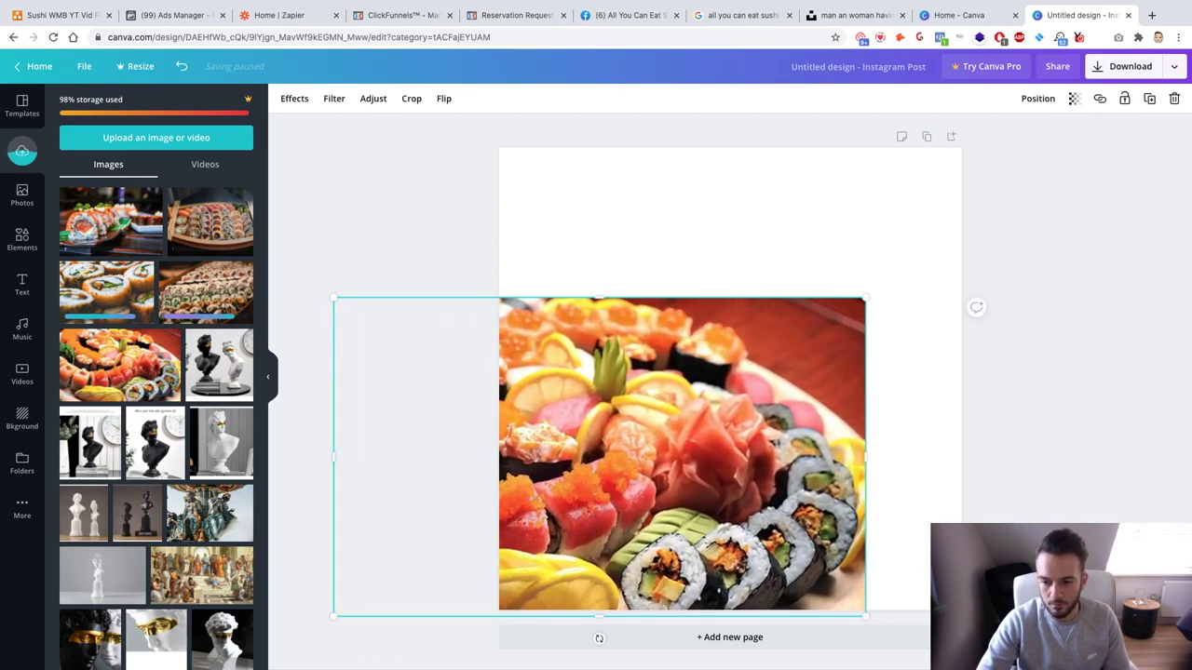
{"action": "left_click", "coordinate": [1080, 652]}
{"action": "left_click", "coordinate": [1075, 500]}
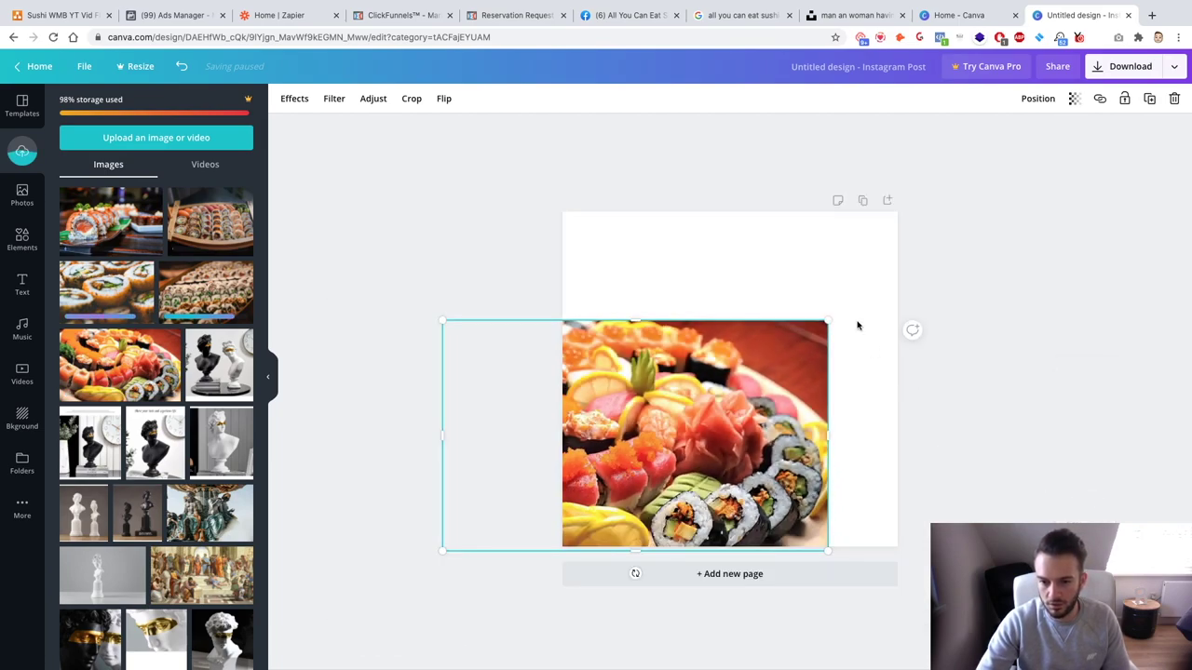
{"action": "left_click_drag", "start_coordinate": [826, 321], "coordinate": [1015, 215]}
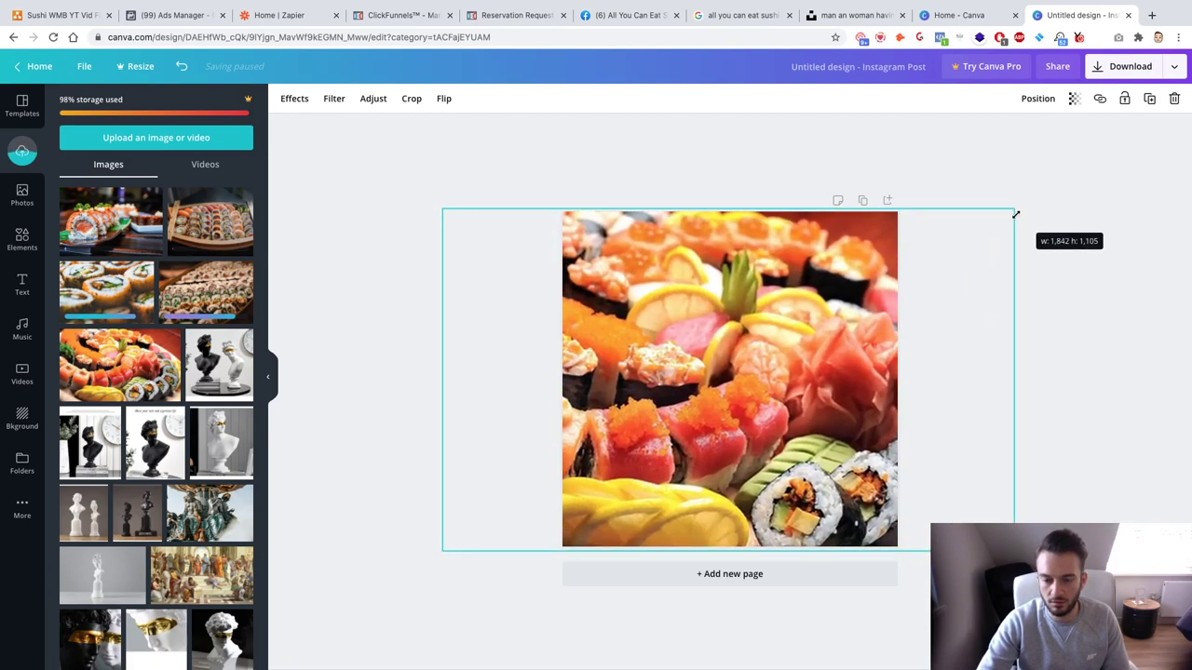
{"action": "left_click_drag", "start_coordinate": [809, 298], "coordinate": [696, 292]}
Step: Duplicate page 1 and delete the copied photo from page 2
{"action": "left_click", "coordinate": [1006, 340]}
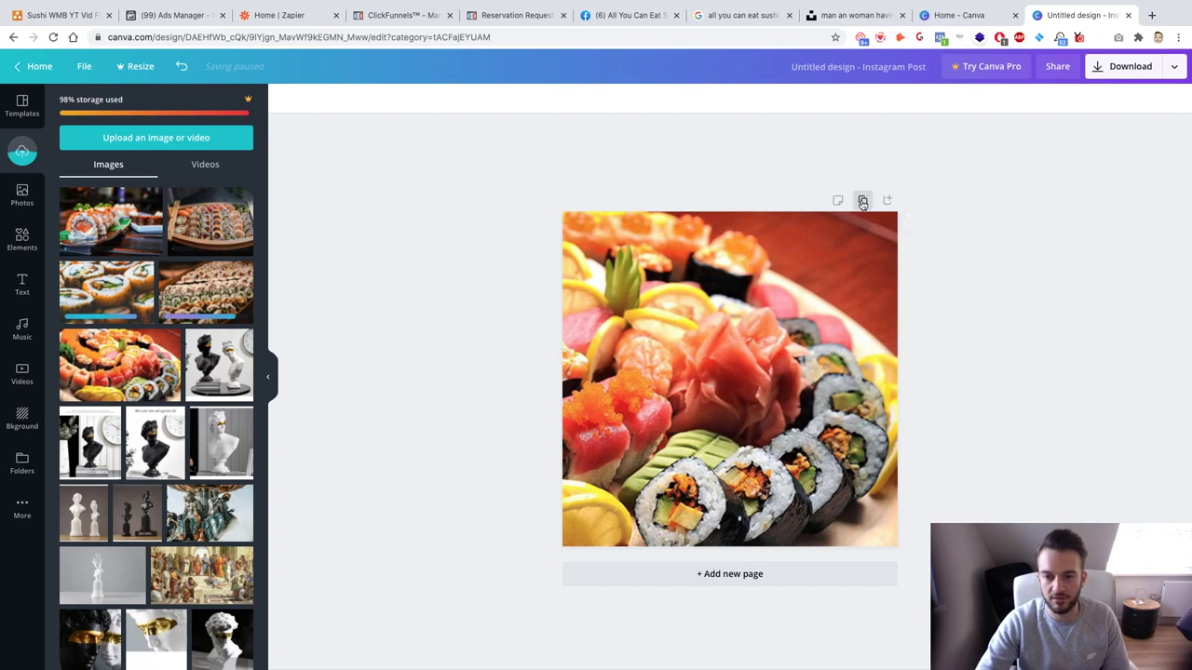
{"action": "left_click", "coordinate": [863, 202]}
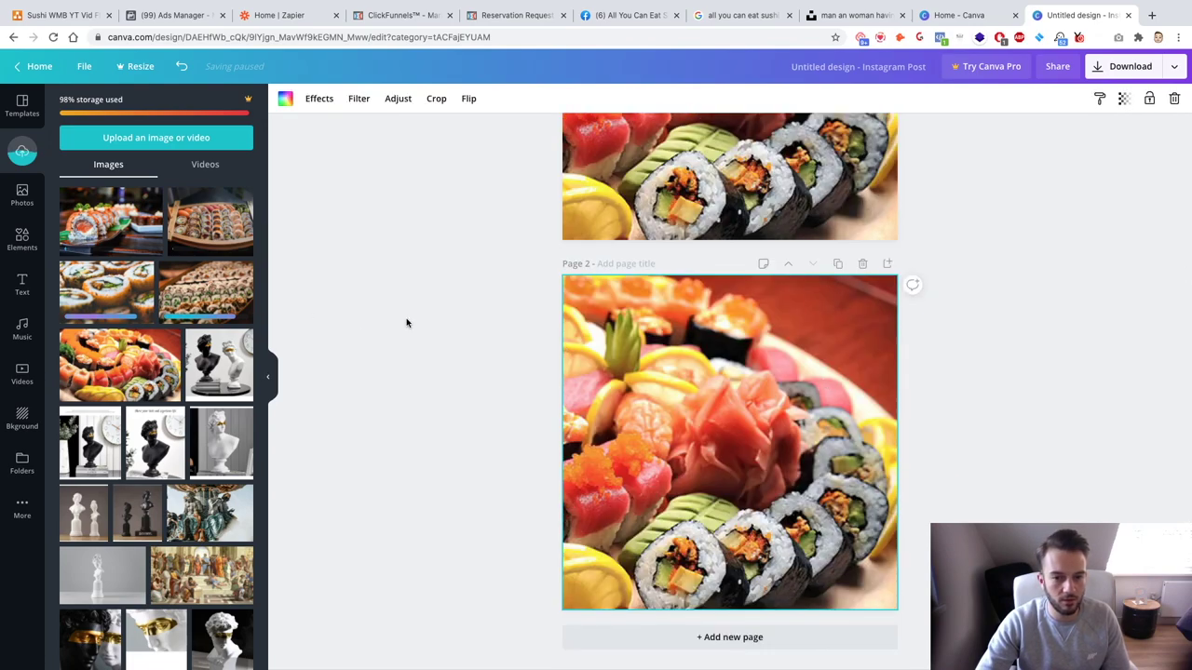
{"action": "key", "text": "Delete"}
Step: Place the rows-of-sushi photo on page 2, enlarged and reframed to fill it
{"action": "left_click", "coordinate": [187, 296]}
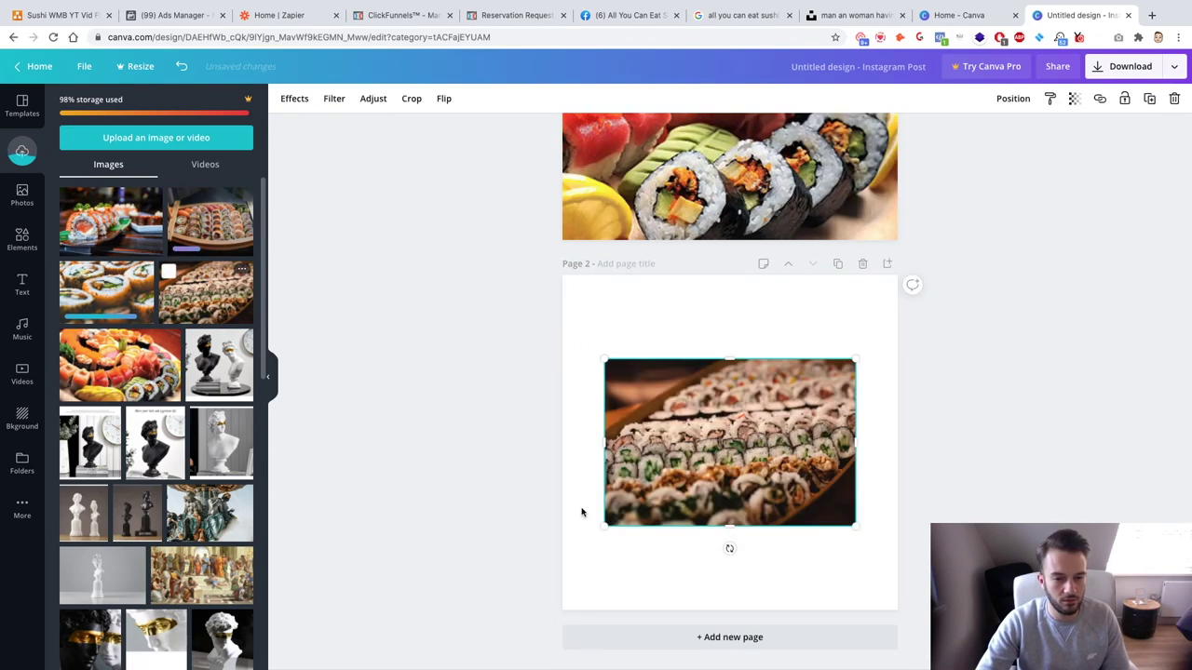
{"action": "left_click_drag", "start_coordinate": [605, 522], "coordinate": [469, 614]}
{"action": "left_click_drag", "start_coordinate": [919, 315], "coordinate": [978, 277]}
{"action": "left_click_drag", "start_coordinate": [828, 345], "coordinate": [746, 341]}
Step: Set brightness 20, contrast 9, saturation 40, tint 41, then duplicate as an empty Page 3
{"action": "left_click", "coordinate": [833, 387]}
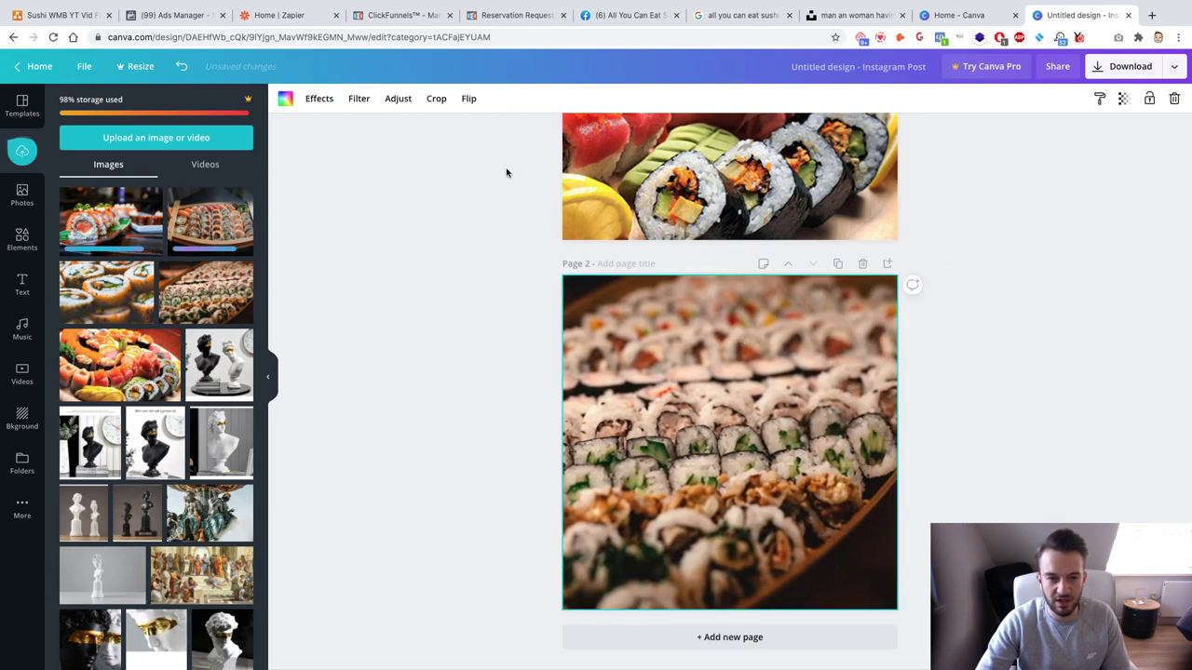
{"action": "left_click", "coordinate": [398, 99]}
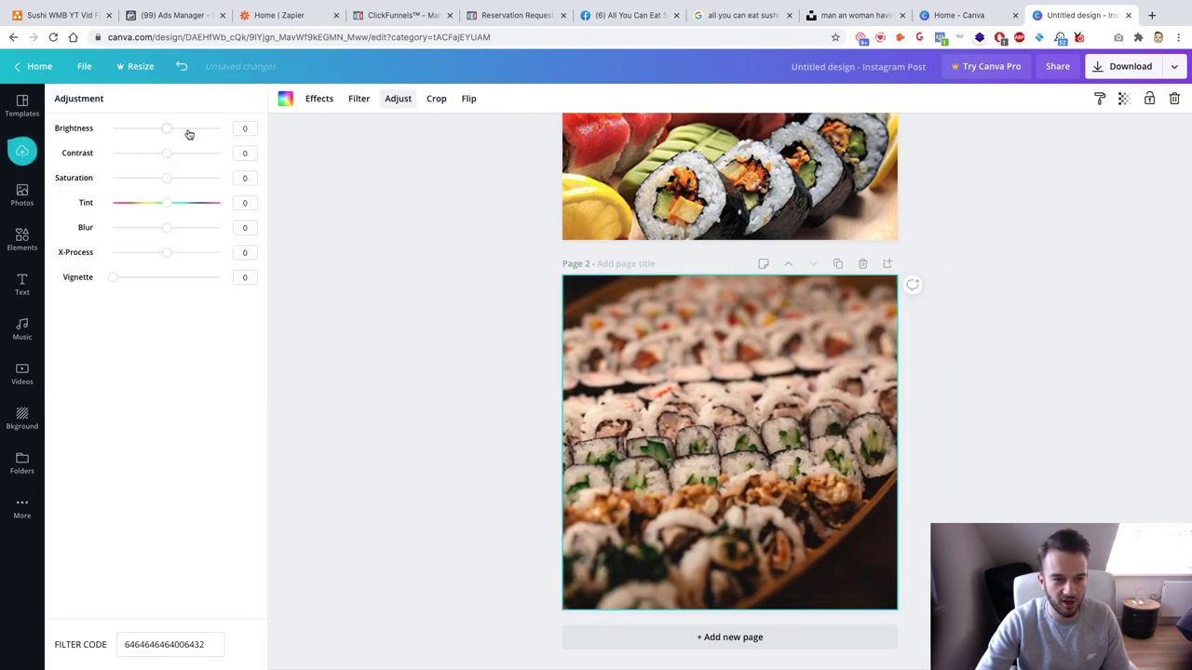
{"action": "left_click_drag", "start_coordinate": [175, 182], "coordinate": [189, 205]}
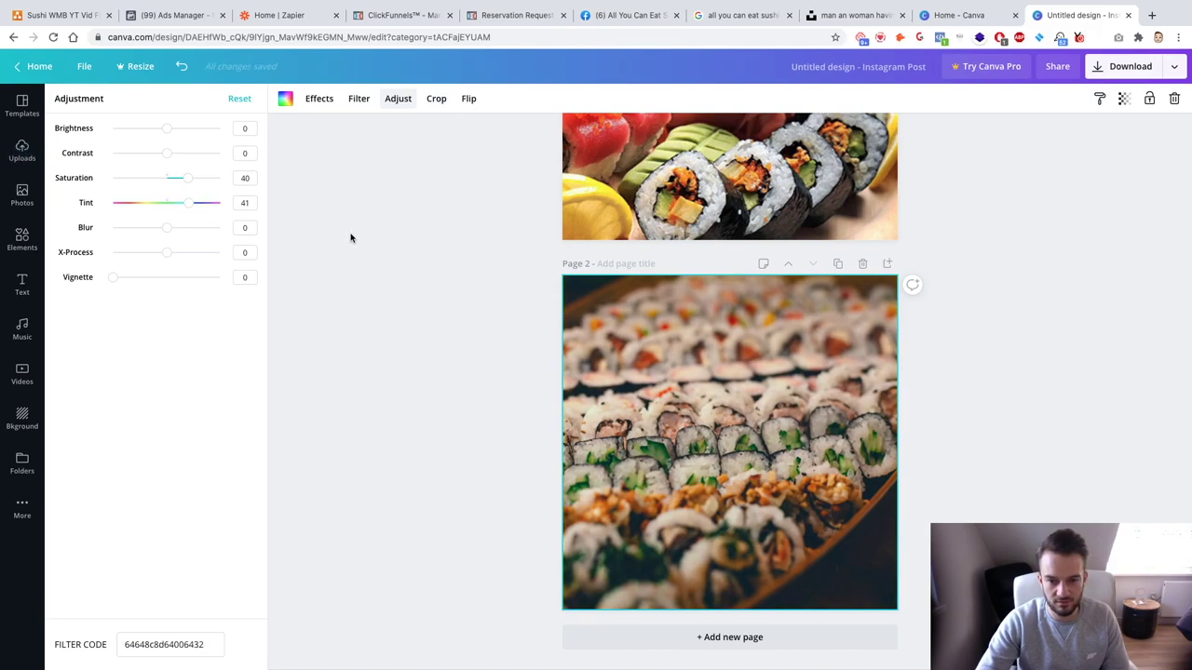
{"action": "left_click", "coordinate": [350, 238]}
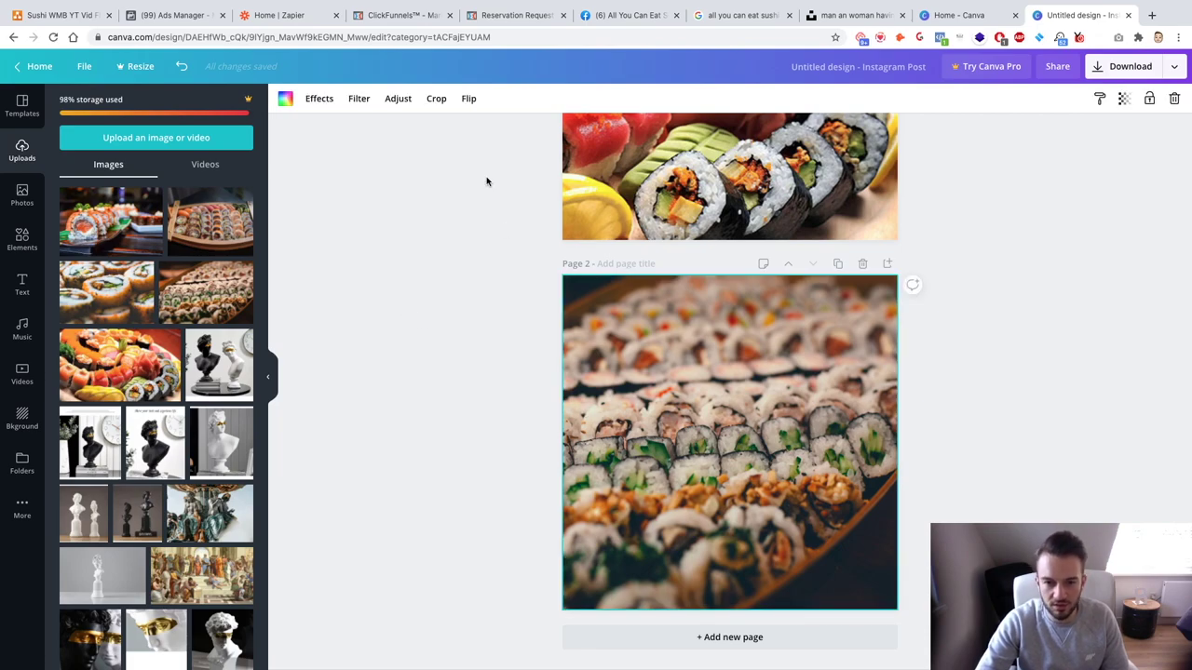
{"action": "left_click", "coordinate": [398, 98]}
{"action": "left_click_drag", "start_coordinate": [170, 133], "coordinate": [178, 135]}
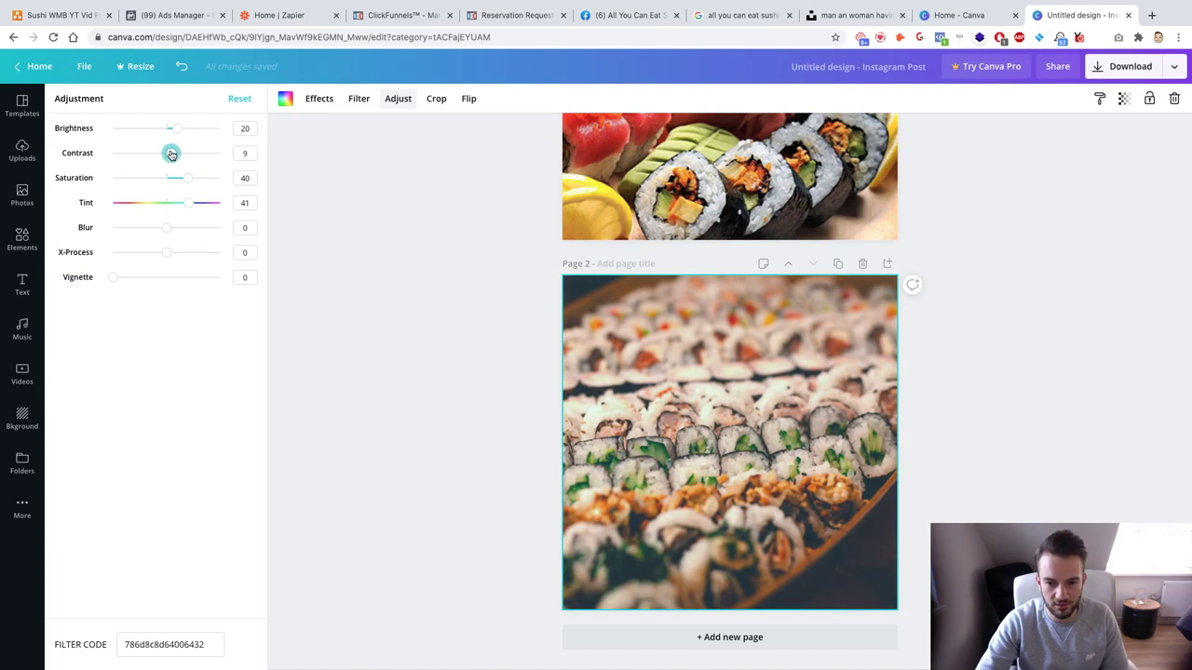
{"action": "key", "text": "Escape"}
{"action": "left_click", "coordinate": [839, 265]}
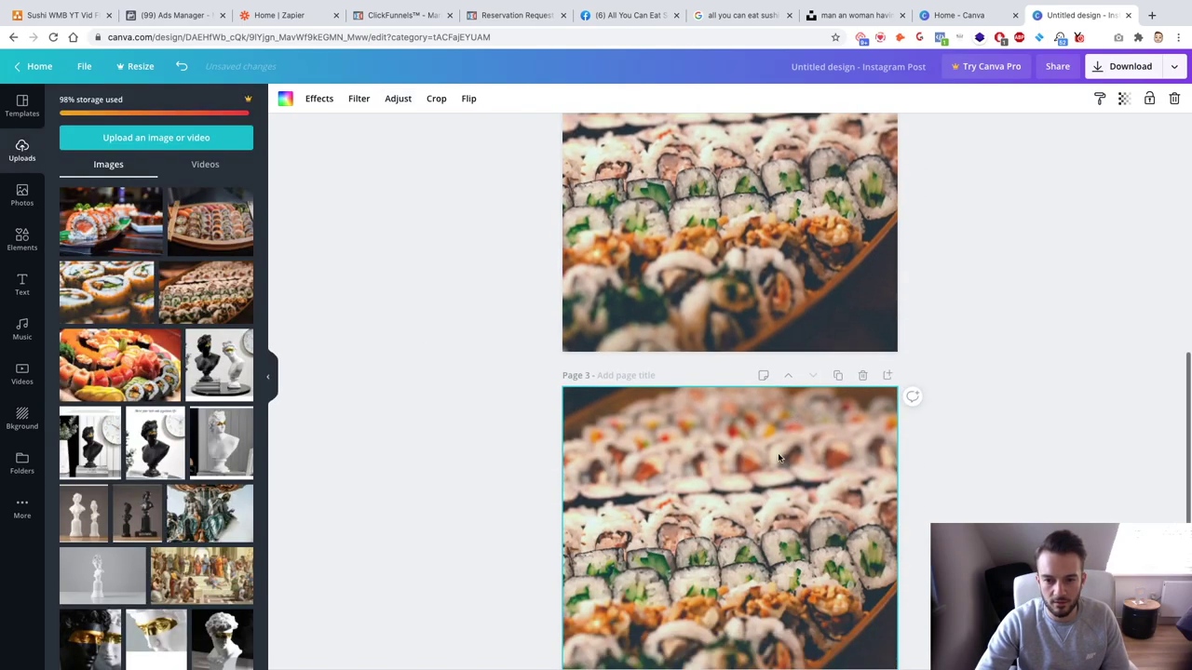
{"action": "key", "text": "Delete"}
Step: Place the close-up sushi photo on Page 3, enlarged to cover the whole page
{"action": "left_click", "coordinate": [106, 291]}
{"action": "left_click_drag", "start_coordinate": [606, 533], "coordinate": [477, 598]}
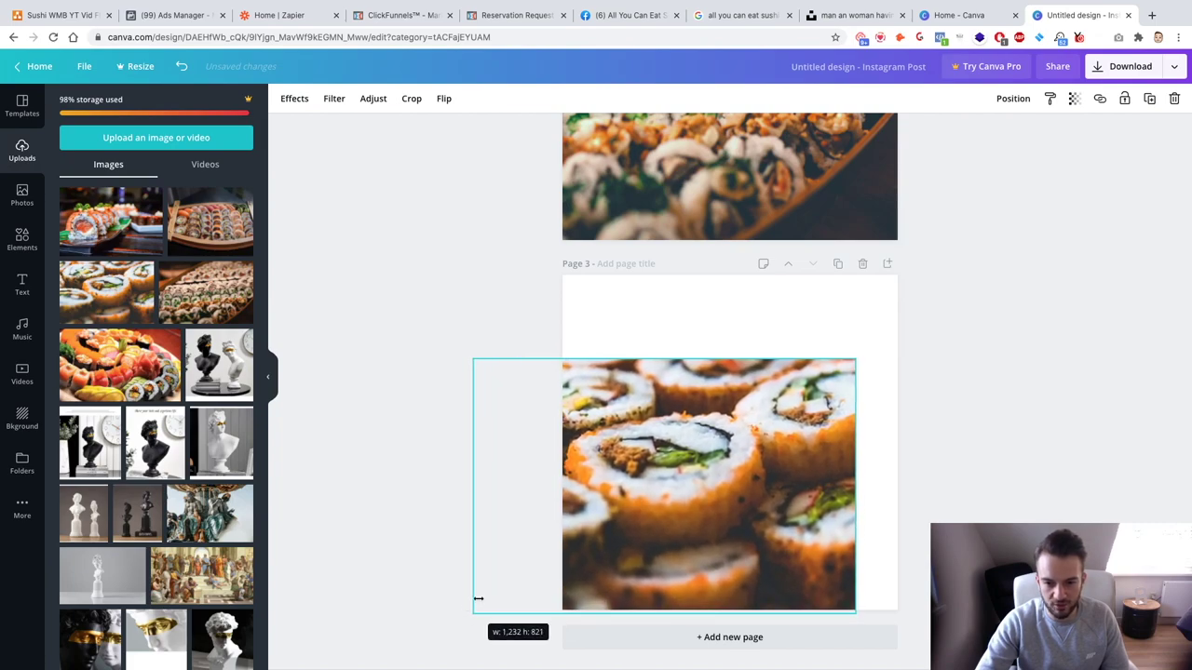
{"action": "scroll", "coordinate": [723, 267], "scroll_direction": "up", "scroll_amount": 6}
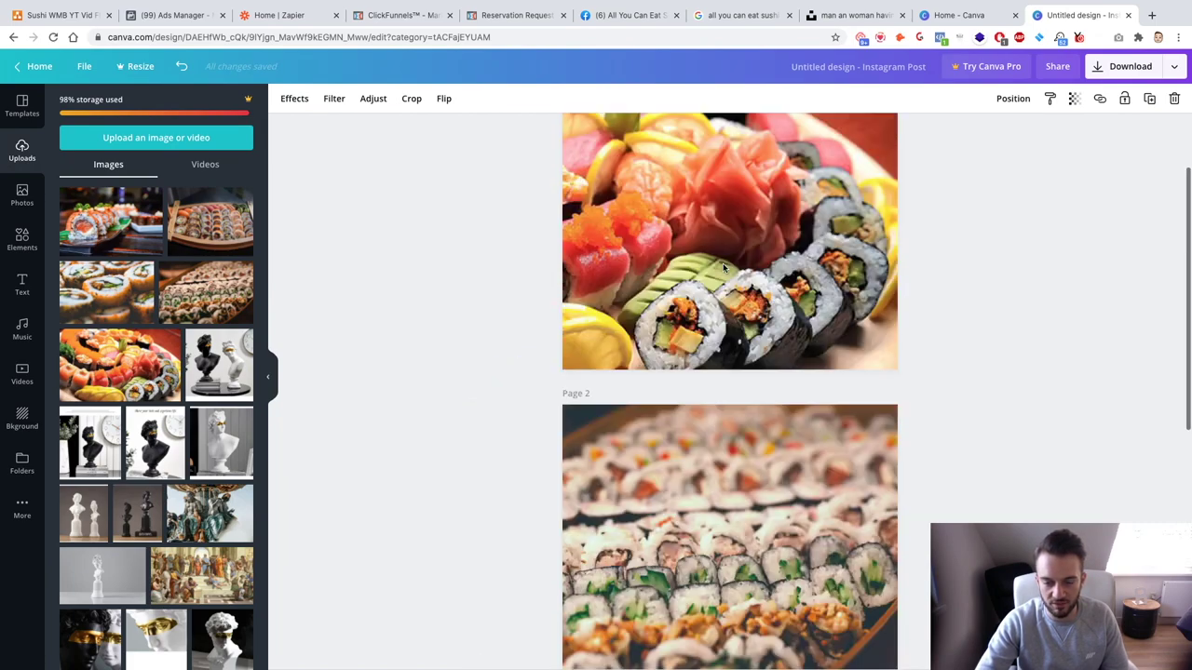
{"action": "scroll", "coordinate": [723, 267], "scroll_direction": "down", "scroll_amount": 6}
{"action": "left_click_drag", "start_coordinate": [856, 359], "coordinate": [984, 280]}
{"action": "left_click", "coordinate": [1000, 322]}
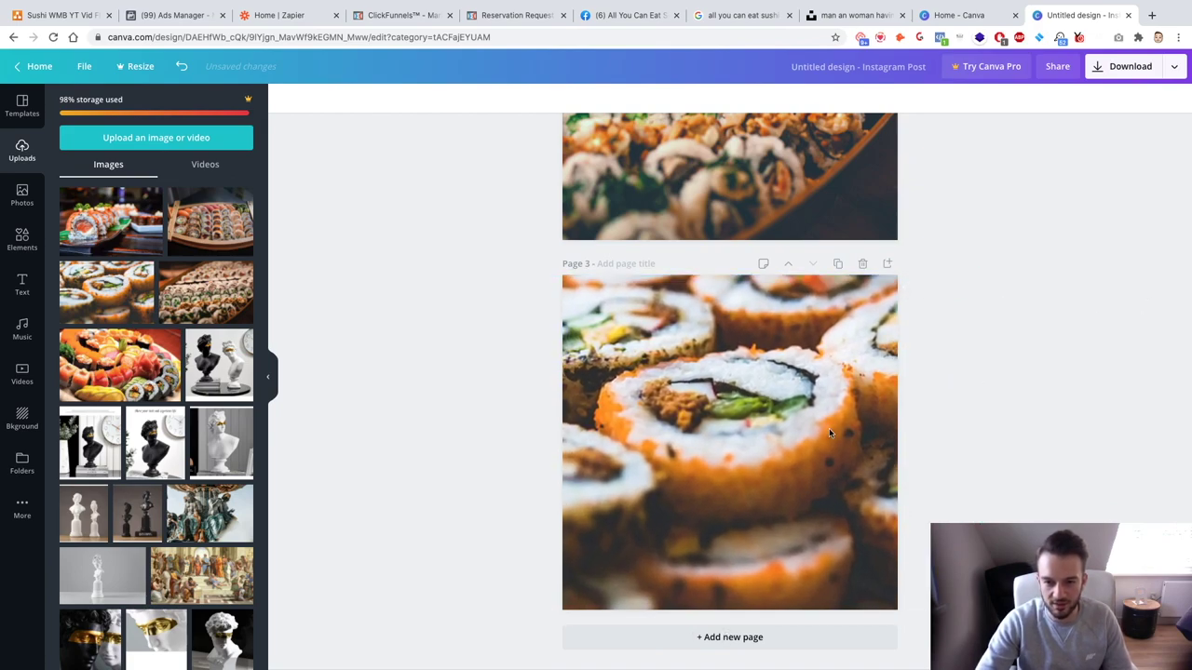
Step: Crop and reposition the close-up sushi photo within its frame
{"action": "left_click", "coordinate": [741, 428]}
{"action": "left_click", "coordinate": [431, 98]}
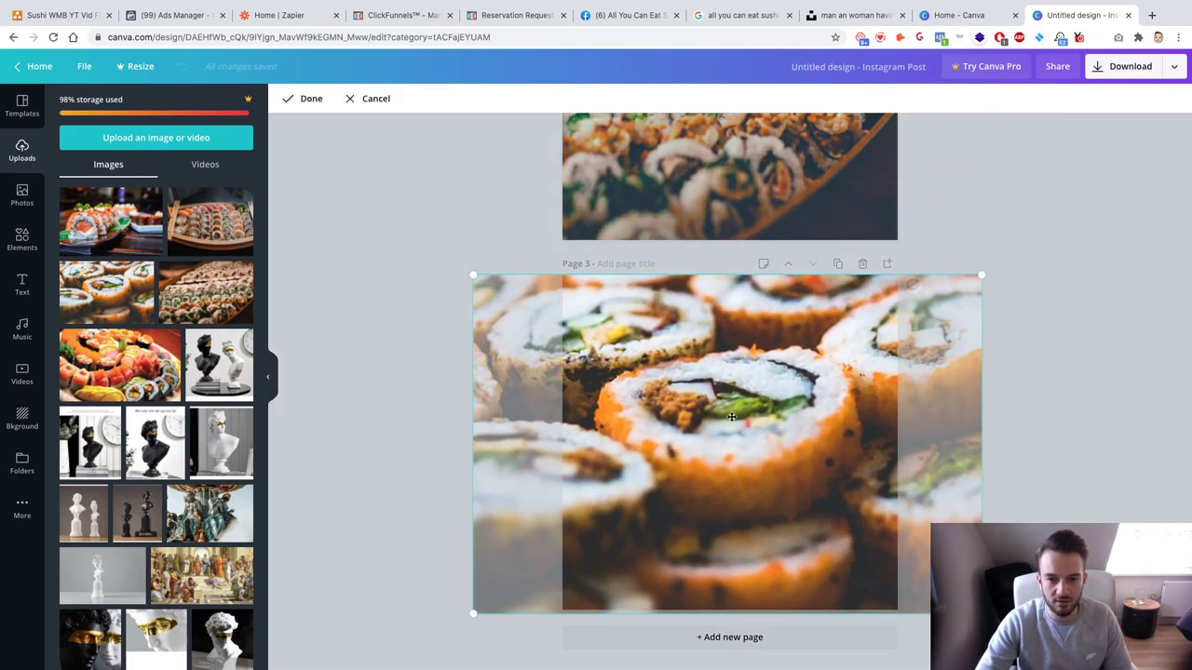
{"action": "left_click_drag", "start_coordinate": [679, 409], "coordinate": [675, 410]}
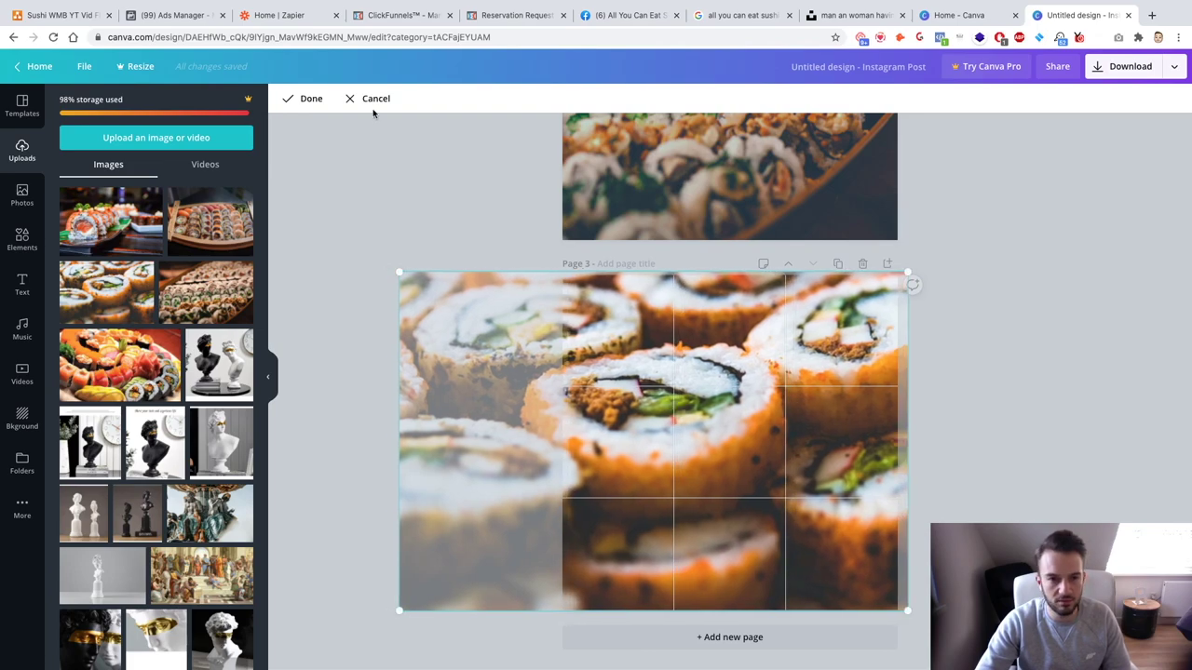
{"action": "left_click", "coordinate": [289, 98]}
Step: Give it brightness 6, contrast 19, saturation 12, then duplicate as an empty Page 4
{"action": "left_click", "coordinate": [358, 98]}
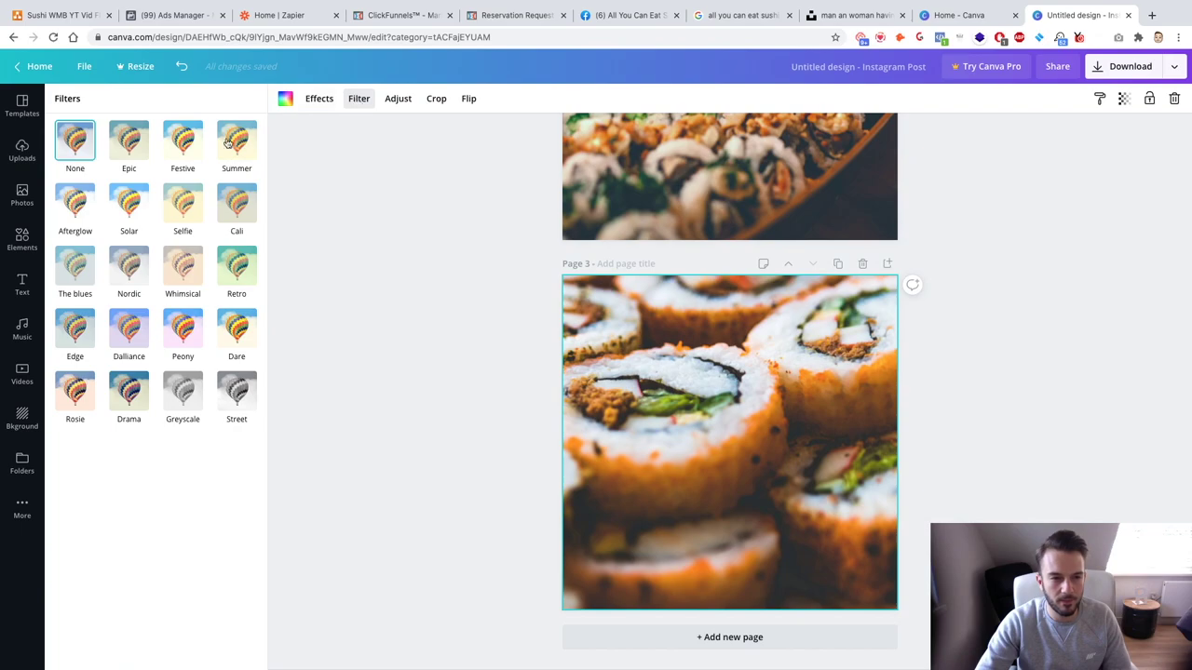
{"action": "left_click", "coordinate": [398, 98]}
{"action": "left_click_drag", "start_coordinate": [167, 133], "coordinate": [170, 130]}
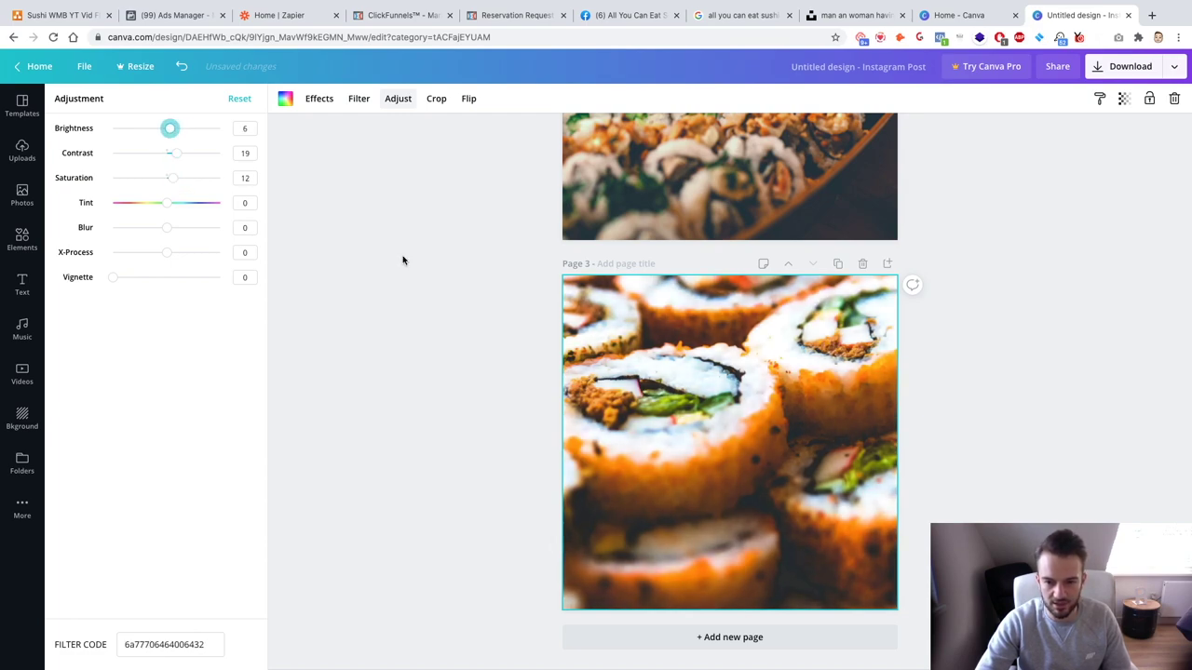
{"action": "left_click", "coordinate": [403, 259]}
{"action": "left_click", "coordinate": [837, 264]}
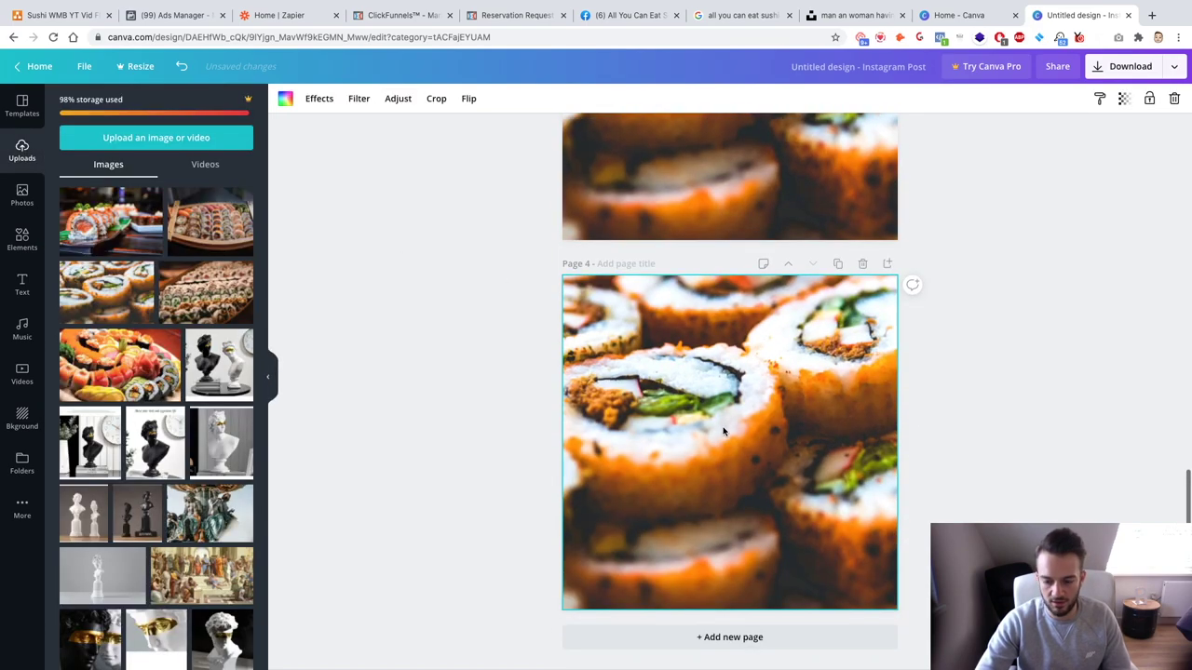
{"action": "key", "text": "Delete"}
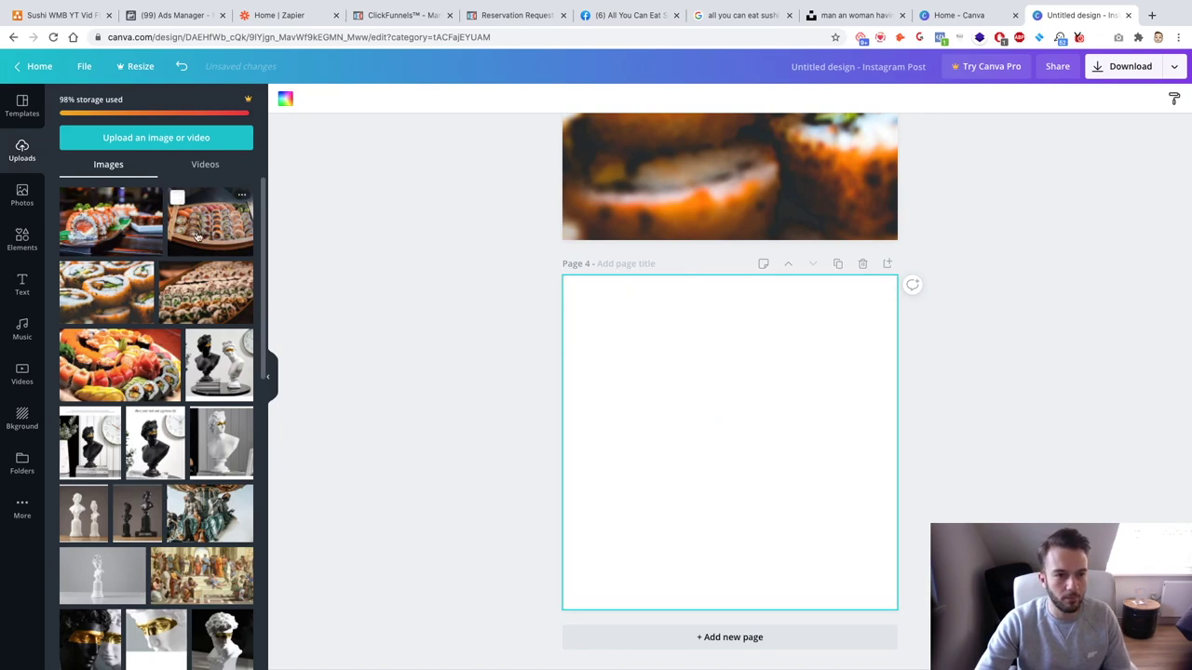
Step: Place the sushi-boat photo on Page 4, enlarged and shifted left to fill it
{"action": "left_click", "coordinate": [210, 221]}
{"action": "left_click_drag", "start_coordinate": [607, 552], "coordinate": [510, 605]}
{"action": "left_click", "coordinate": [626, 530]}
{"action": "left_click_drag", "start_coordinate": [605, 544], "coordinate": [520, 610]}
{"action": "left_click_drag", "start_coordinate": [856, 339], "coordinate": [952, 298]}
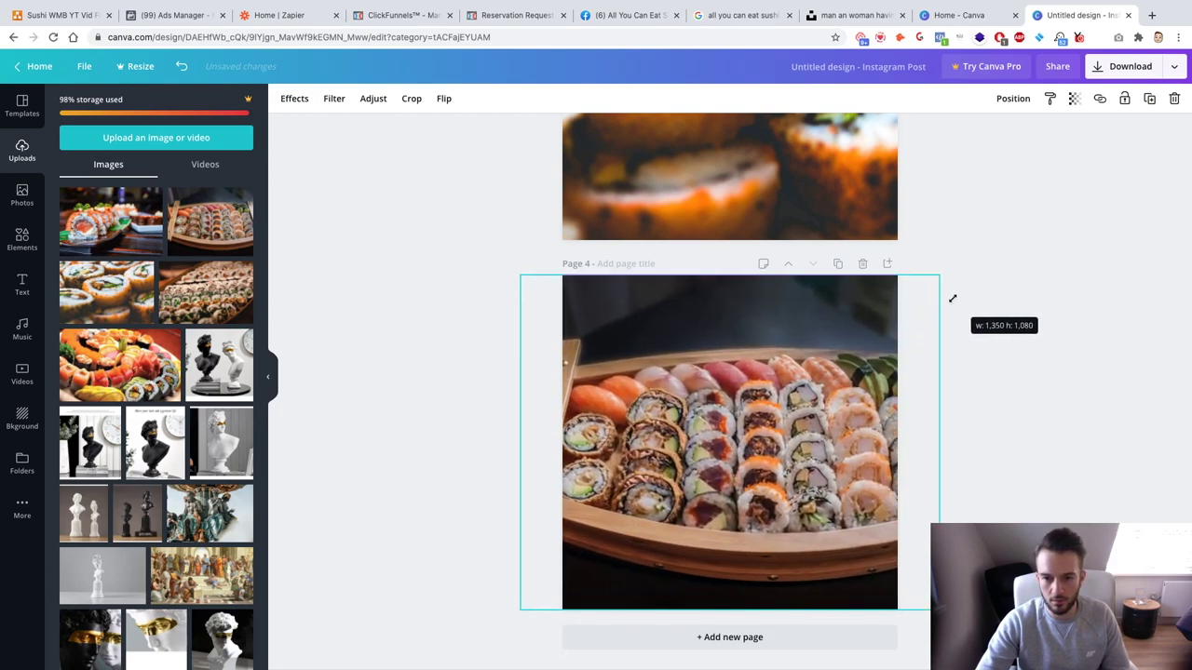
{"action": "left_click_drag", "start_coordinate": [851, 323], "coordinate": [809, 319]}
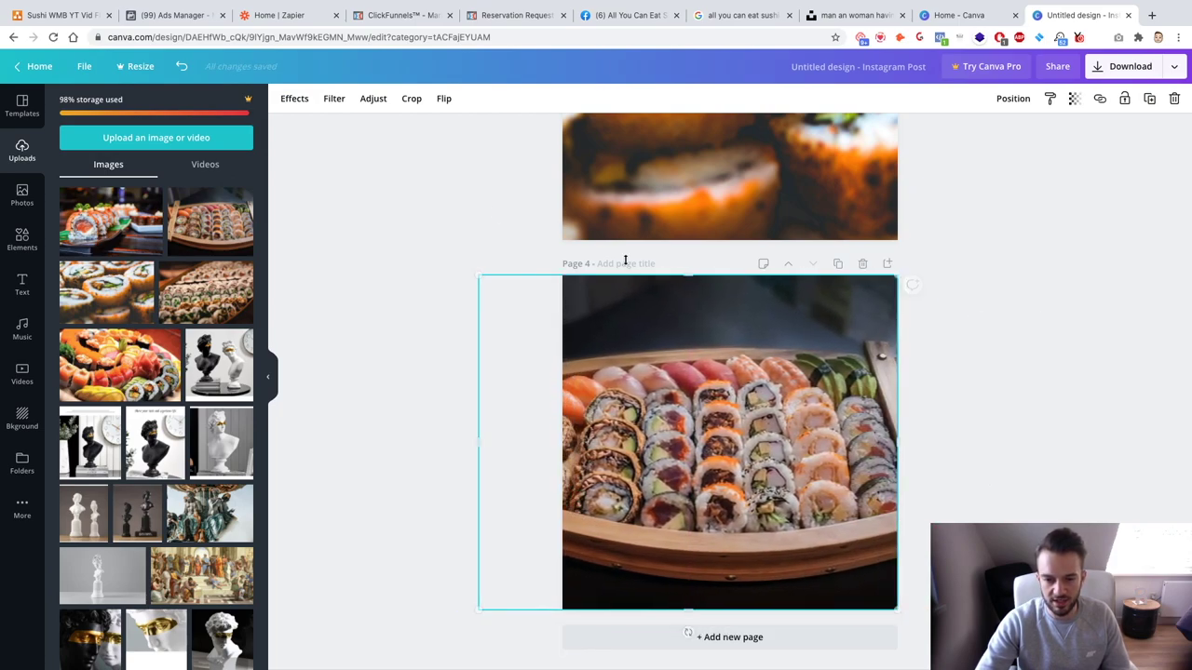
{"action": "left_click", "coordinate": [449, 263]}
Step: Raise the sushi-boat photo's brightness to 20, then duplicate as an empty Page 5
{"action": "left_click", "coordinate": [690, 380]}
{"action": "left_click", "coordinate": [397, 97]}
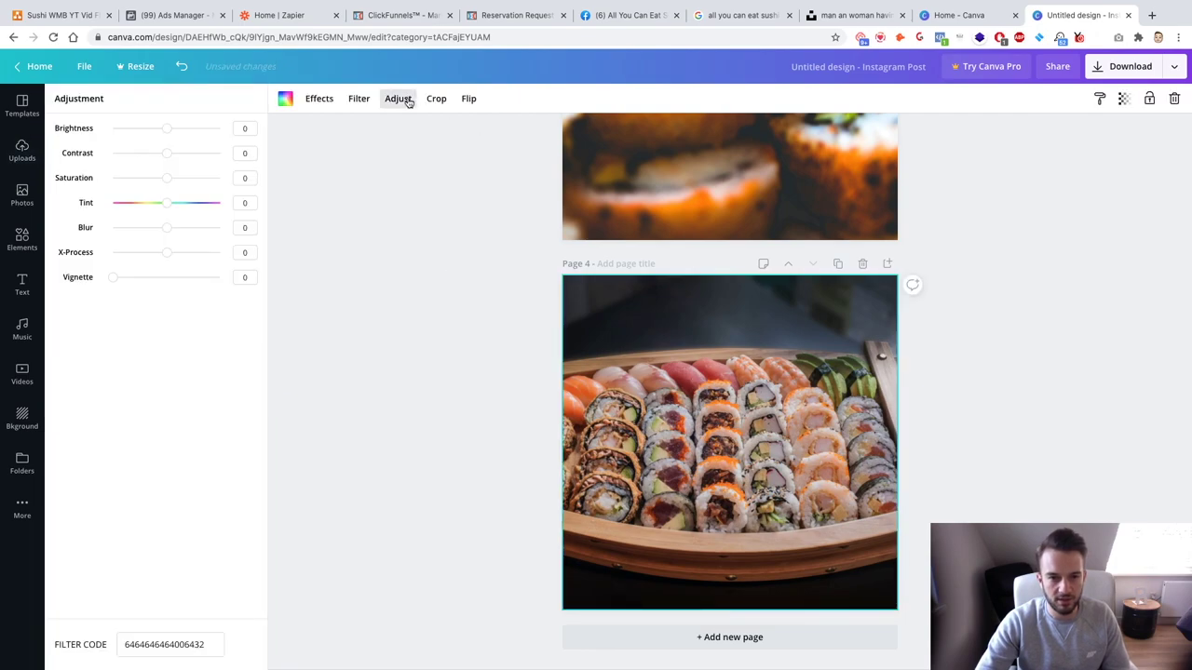
{"action": "left_click_drag", "start_coordinate": [167, 129], "coordinate": [176, 130]}
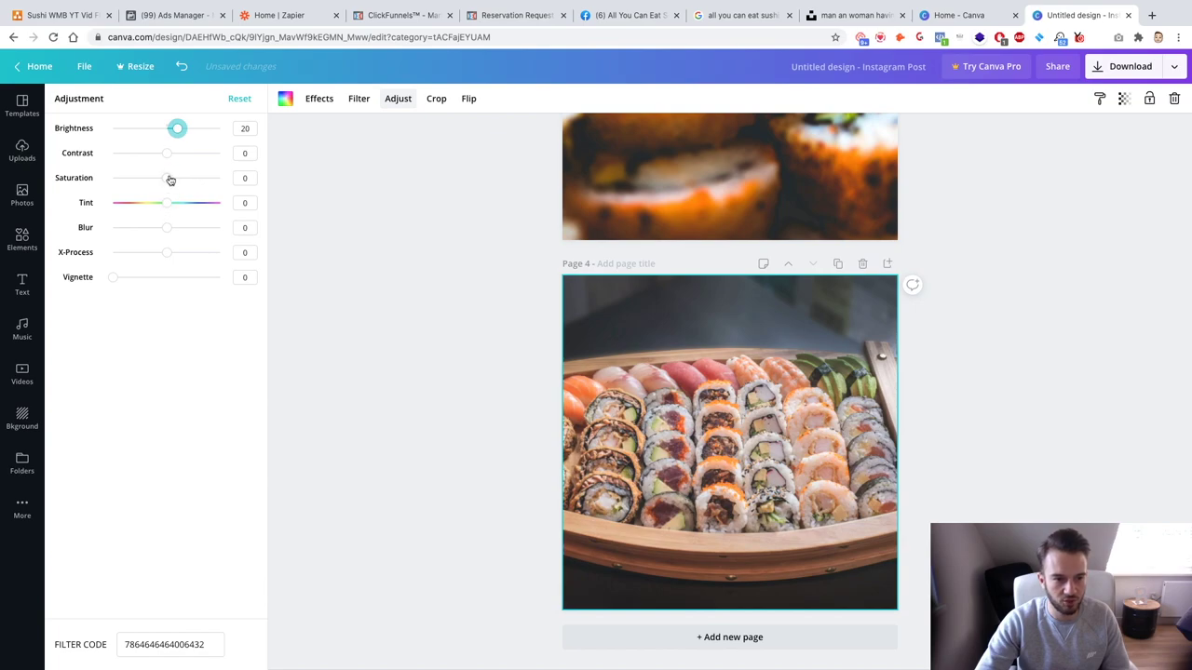
{"action": "left_click", "coordinate": [168, 155]}
{"action": "left_click", "coordinate": [394, 226]}
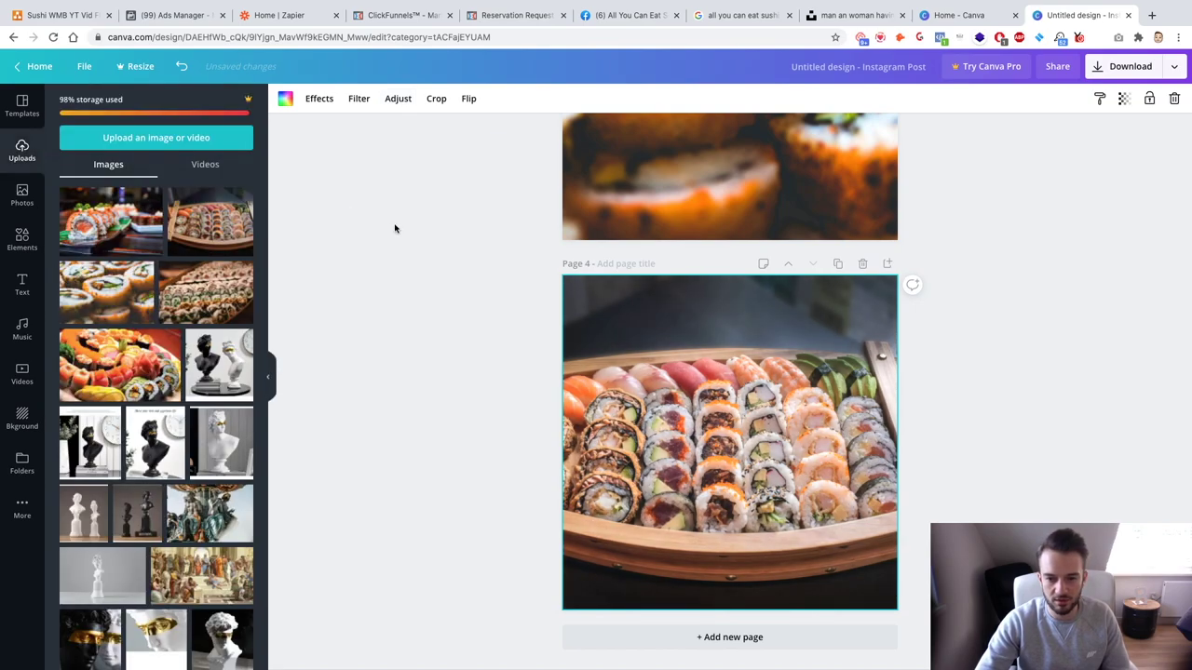
{"action": "left_click", "coordinate": [837, 264]}
{"action": "key", "text": "Delete"}
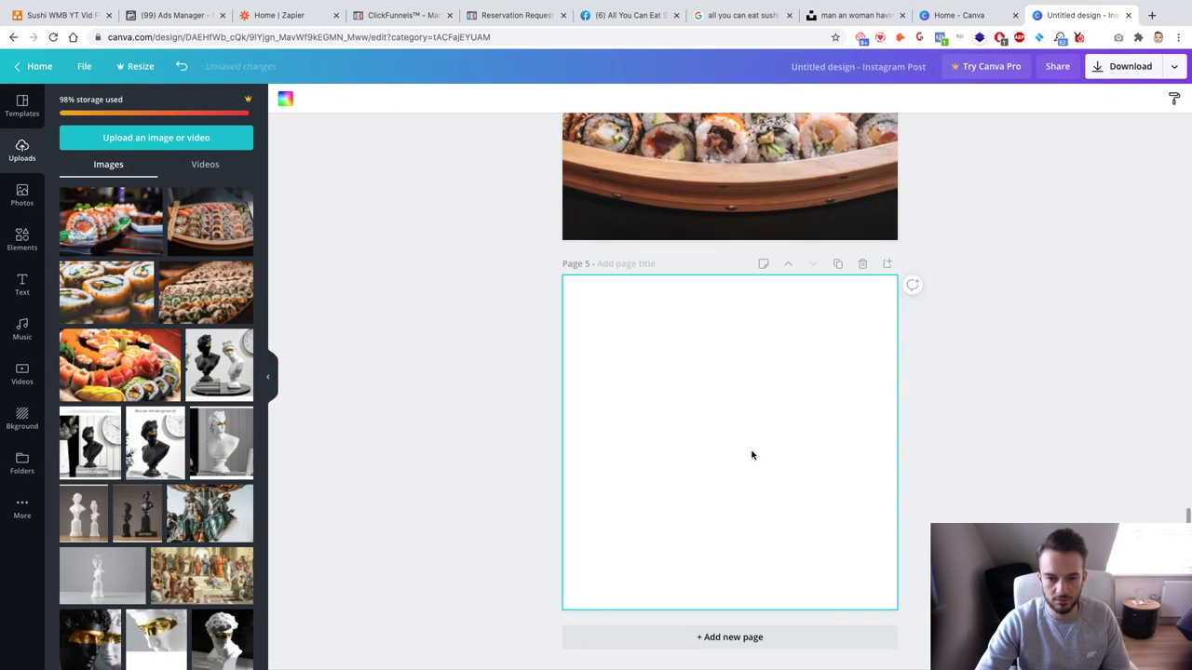
Step: Place the salmon roll photo on Page 5 and enlarge it to cover the page
{"action": "left_click", "coordinate": [128, 229]}
{"action": "left_click_drag", "start_coordinate": [603, 531], "coordinate": [479, 610]}
{"action": "left_click_drag", "start_coordinate": [847, 374], "coordinate": [996, 314]}
{"action": "left_click_drag", "start_coordinate": [782, 395], "coordinate": [860, 389]}
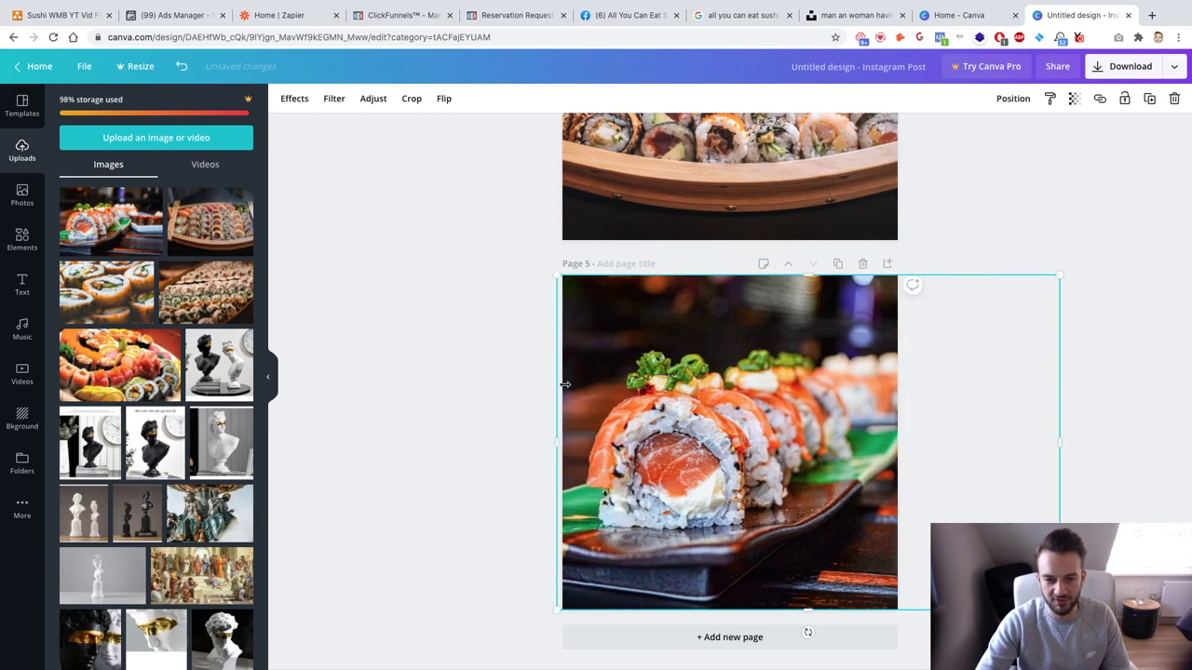
{"action": "left_click", "coordinate": [698, 376]}
Step: Raise the salmon roll photo's Brightness to 17
{"action": "left_click", "coordinate": [399, 99]}
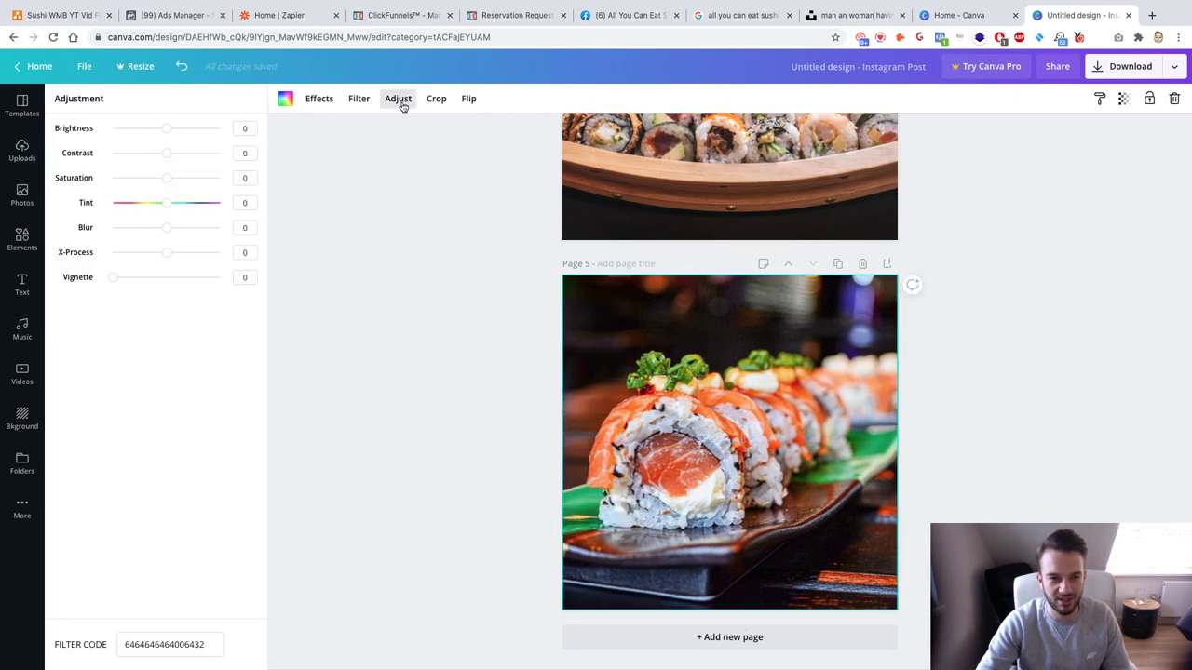
{"action": "left_click_drag", "start_coordinate": [173, 128], "coordinate": [176, 152]}
{"action": "left_click", "coordinate": [402, 258]}
{"action": "scroll", "coordinate": [458, 317], "scroll_direction": "up", "scroll_amount": 5}
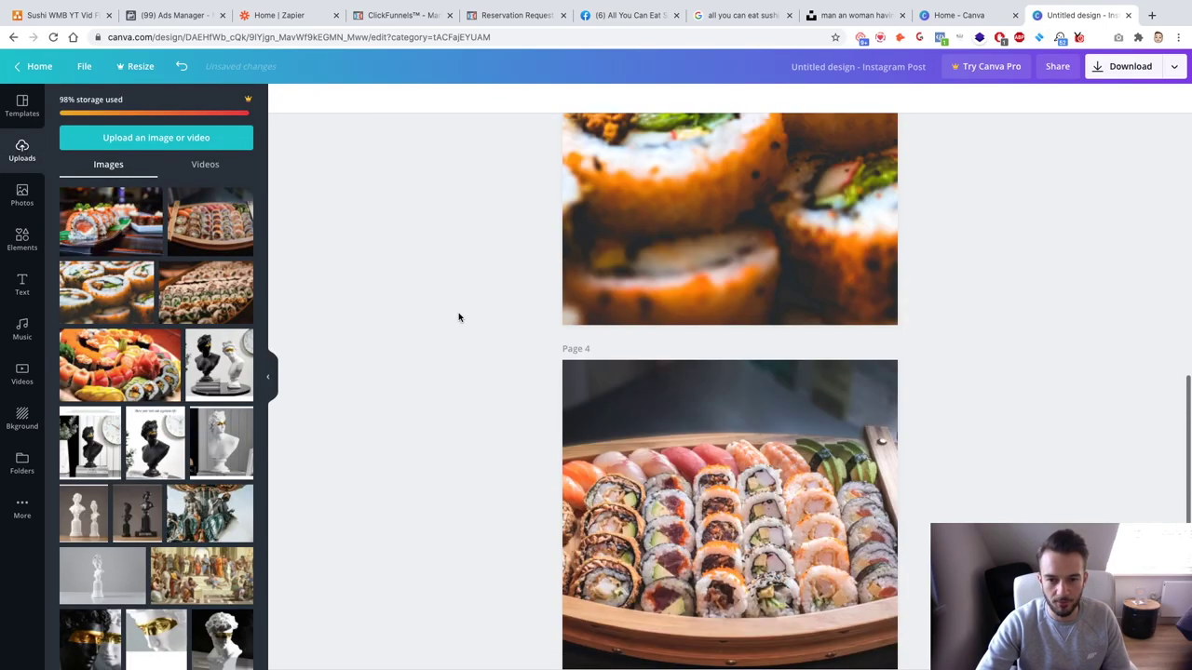
{"action": "scroll", "coordinate": [458, 318], "scroll_direction": "up", "scroll_amount": 5}
{"action": "scroll", "coordinate": [458, 318], "scroll_direction": "down", "scroll_amount": 10}
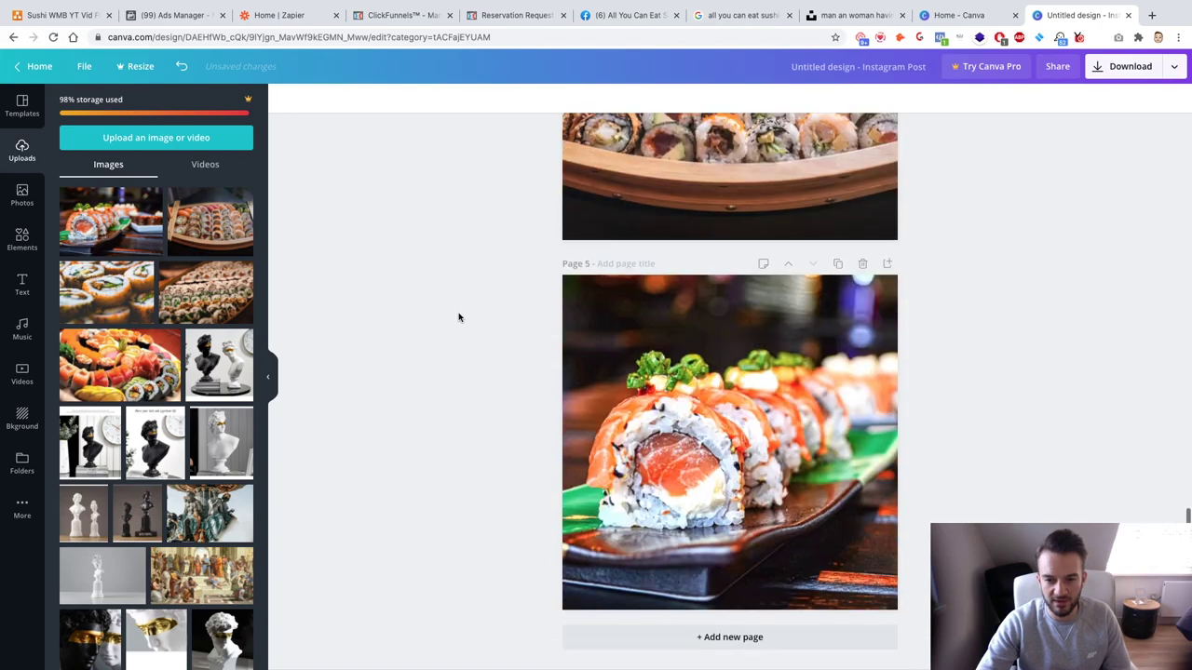
{"action": "scroll", "coordinate": [458, 318], "scroll_direction": "up", "scroll_amount": 10}
{"action": "scroll", "coordinate": [458, 318], "scroll_direction": "down", "scroll_amount": 5}
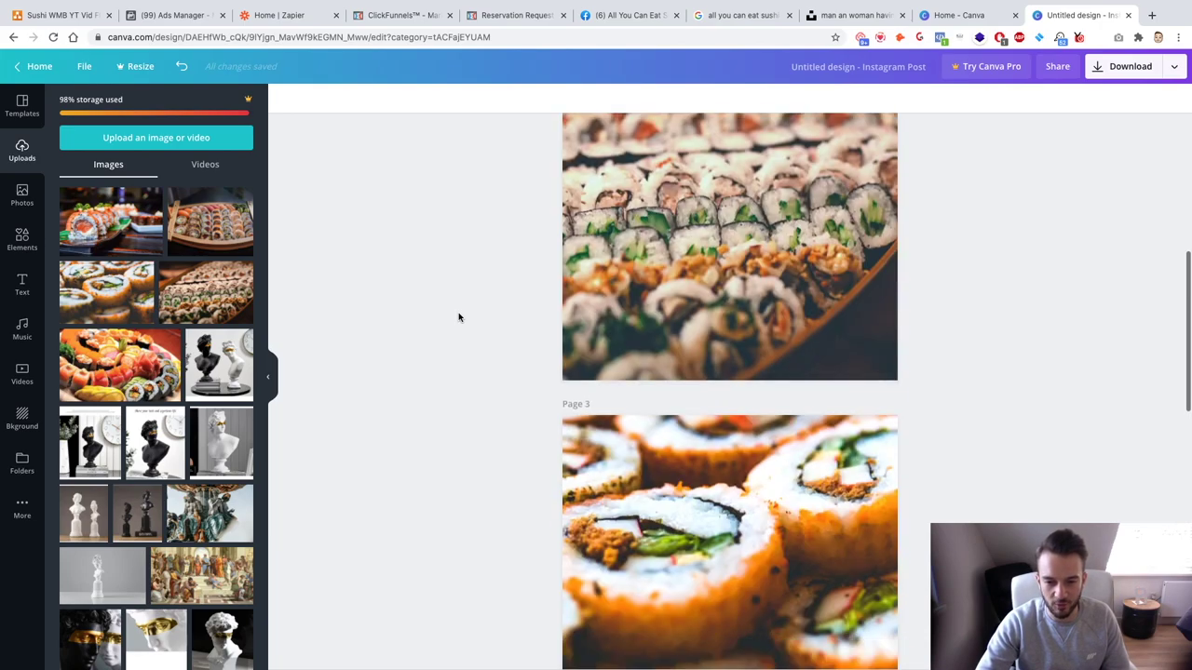
{"action": "scroll", "coordinate": [458, 317], "scroll_direction": "down", "scroll_amount": 5}
{"action": "scroll", "coordinate": [458, 318], "scroll_direction": "up", "scroll_amount": 10}
{"action": "scroll", "coordinate": [458, 318], "scroll_direction": "down", "scroll_amount": 3}
{"action": "scroll", "coordinate": [458, 317], "scroll_direction": "down", "scroll_amount": 5}
{"action": "scroll", "coordinate": [459, 318], "scroll_direction": "up", "scroll_amount": 10}
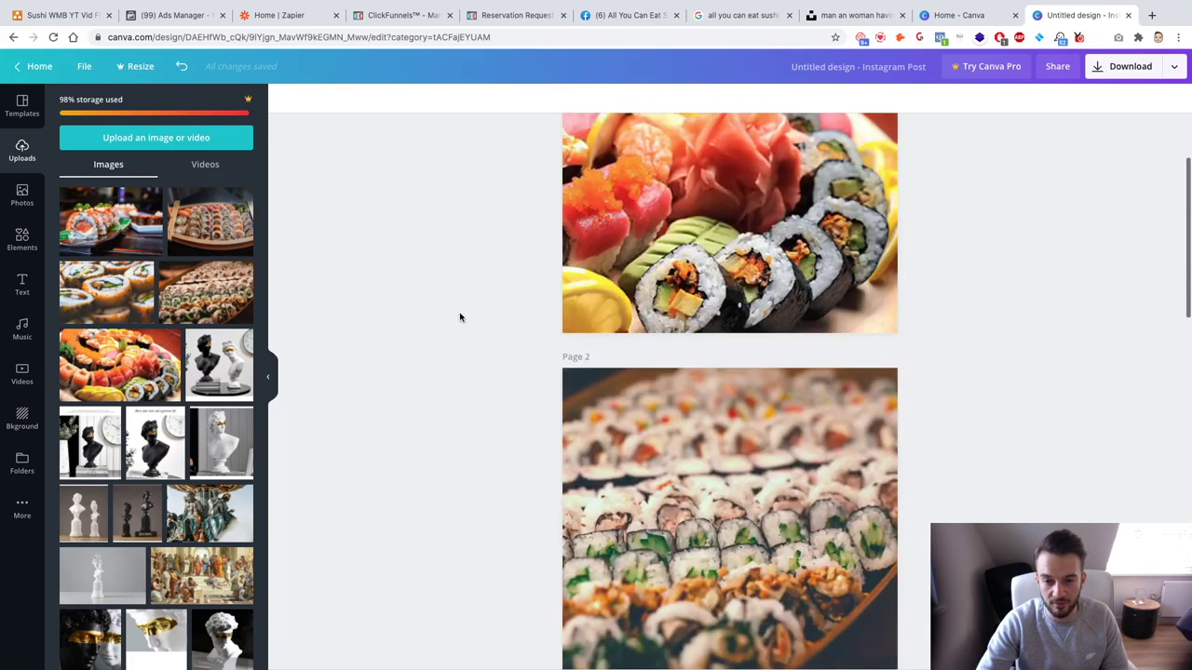
{"action": "scroll", "coordinate": [717, 285], "scroll_direction": "down", "scroll_amount": 5}
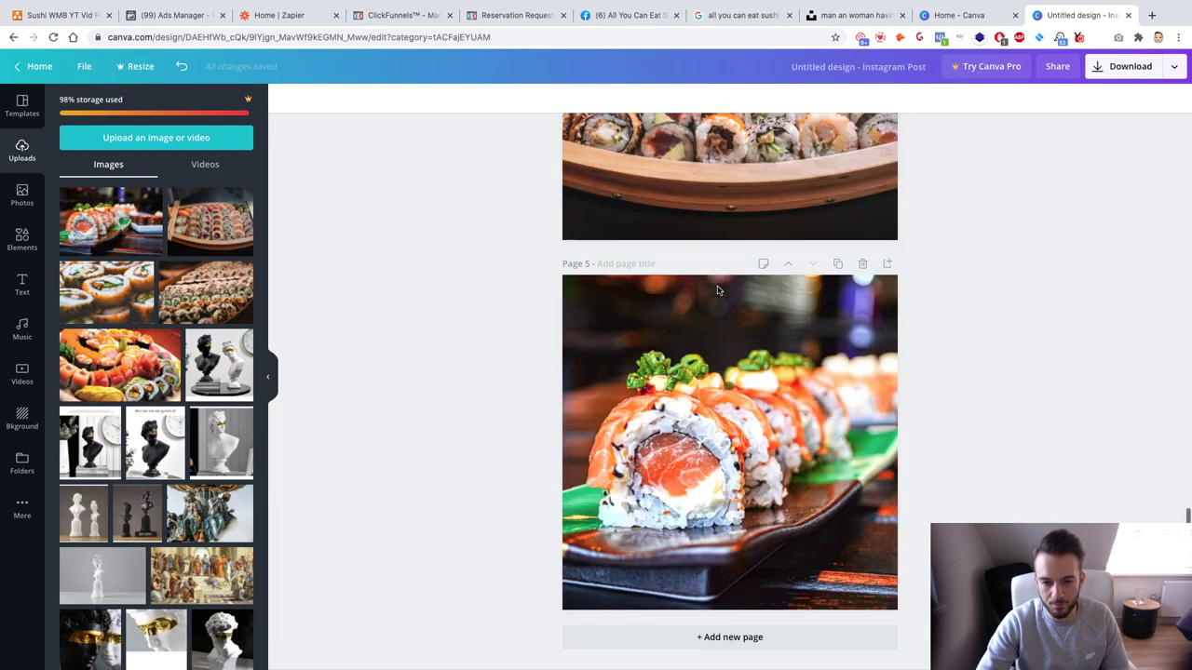
{"action": "scroll", "coordinate": [683, 411], "scroll_direction": "up", "scroll_amount": 4}
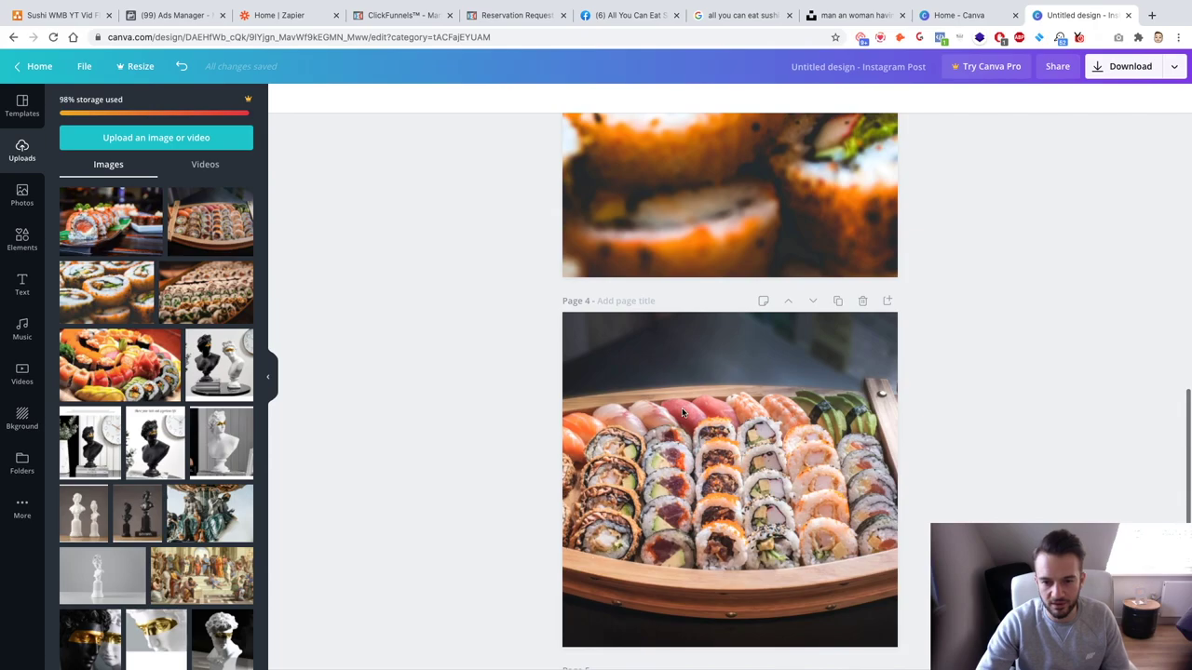
{"action": "scroll", "coordinate": [682, 412], "scroll_direction": "up", "scroll_amount": 3}
{"action": "scroll", "coordinate": [682, 413], "scroll_direction": "down", "scroll_amount": 8}
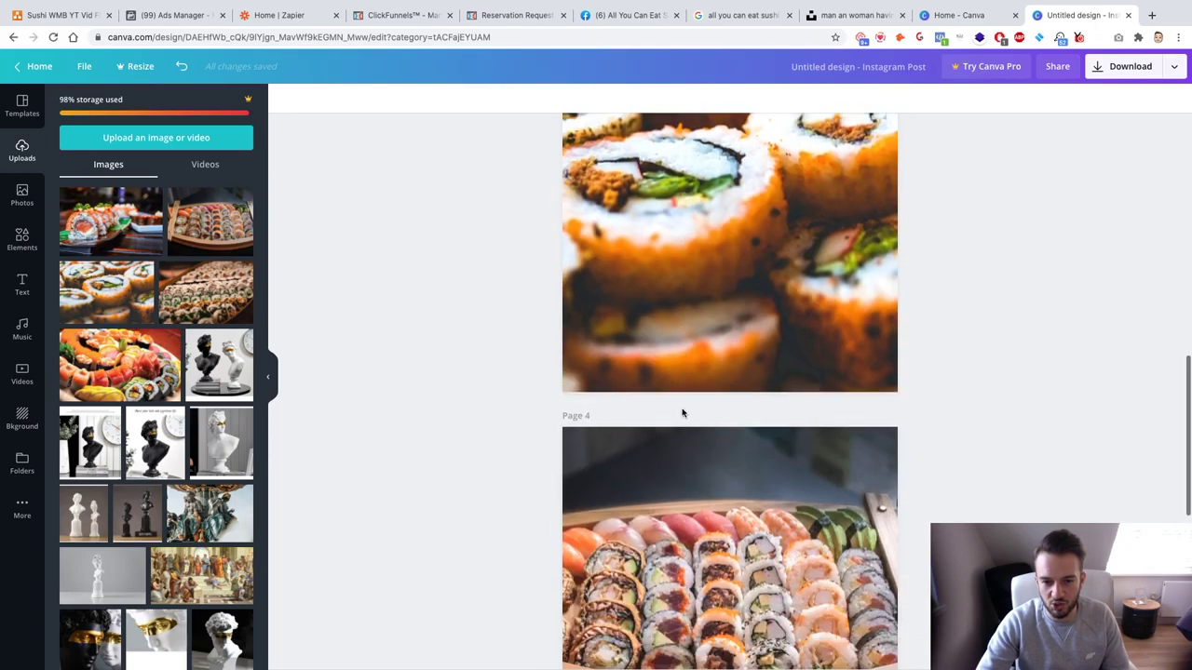
{"action": "scroll", "coordinate": [682, 413], "scroll_direction": "up", "scroll_amount": 1}
{"action": "scroll", "coordinate": [682, 412], "scroll_direction": "down", "scroll_amount": 1}
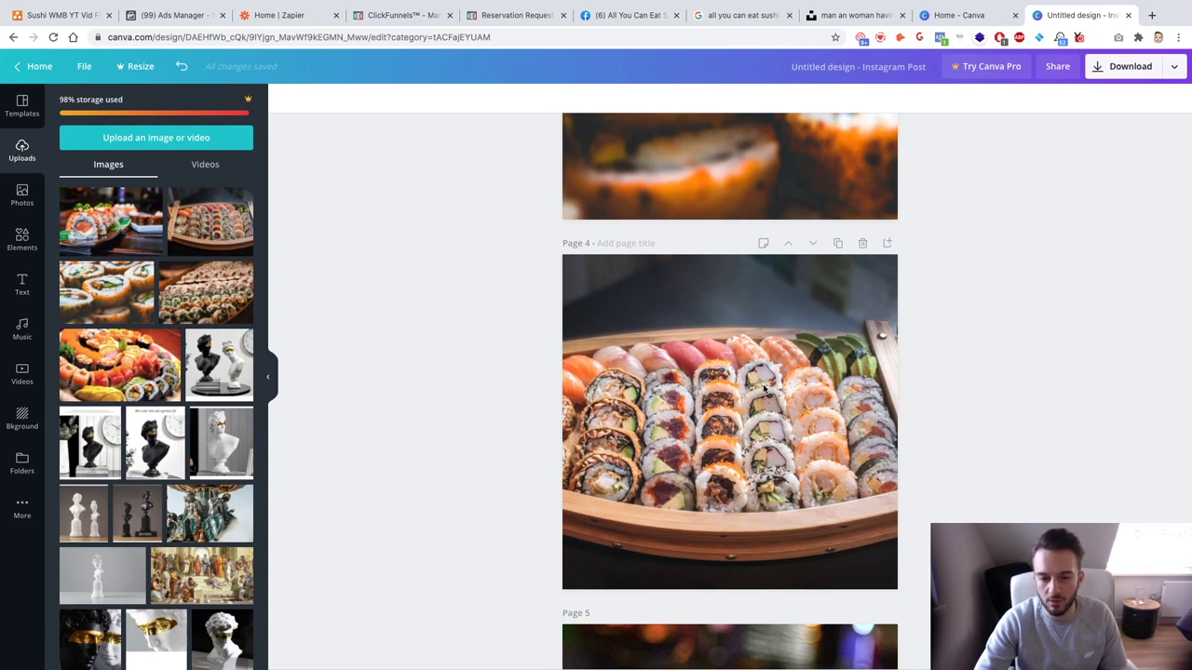
{"action": "scroll", "coordinate": [765, 389], "scroll_direction": "down", "scroll_amount": 2}
{"action": "scroll", "coordinate": [765, 389], "scroll_direction": "up", "scroll_amount": 10}
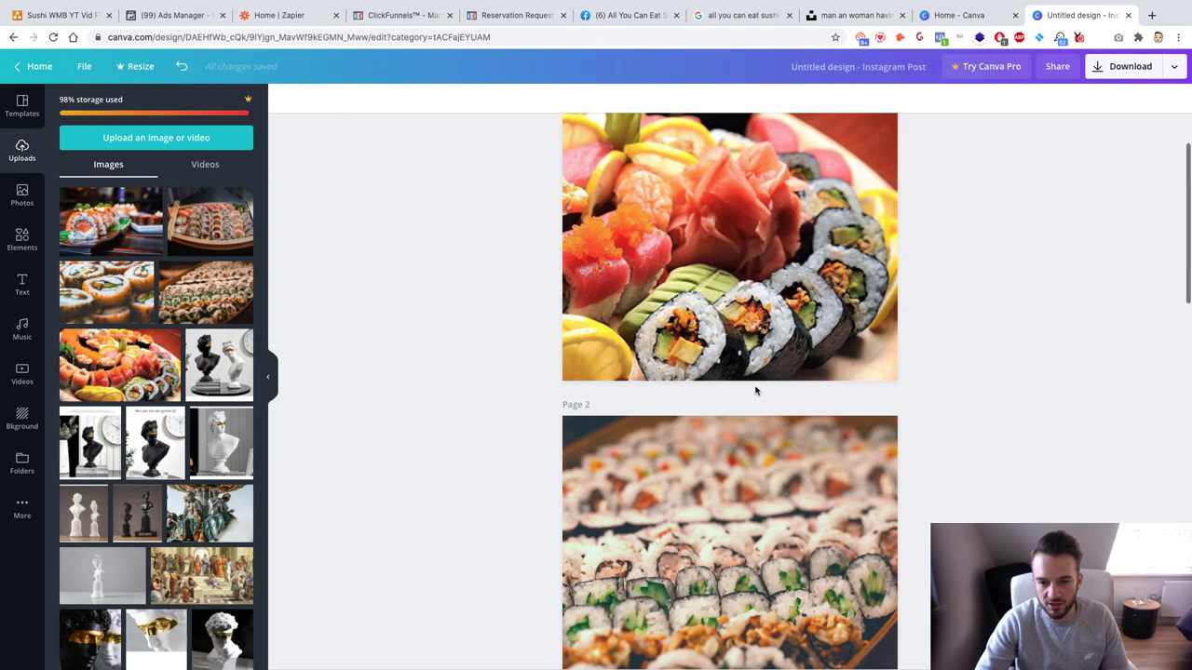
{"action": "scroll", "coordinate": [766, 390], "scroll_direction": "up", "scroll_amount": 1}
Step: Title the design 'WMB YT CAMP' and download all five pages as PNG images
{"action": "type", "text": "WMB YT CAMP"}
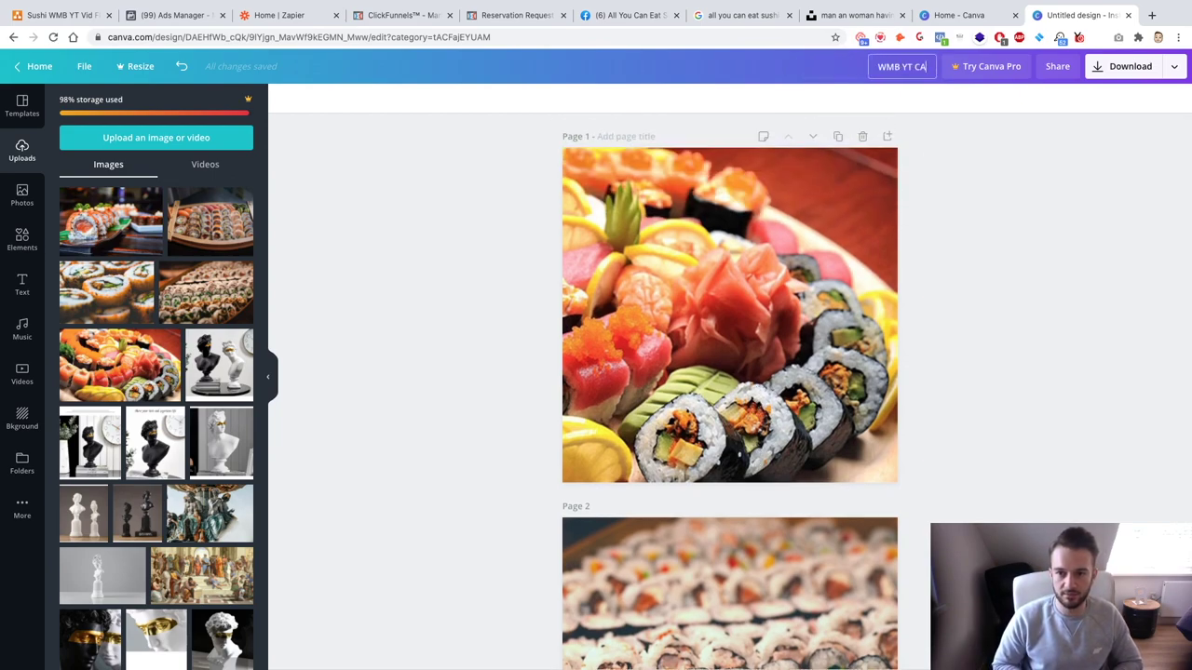
{"action": "key", "text": "Return"}
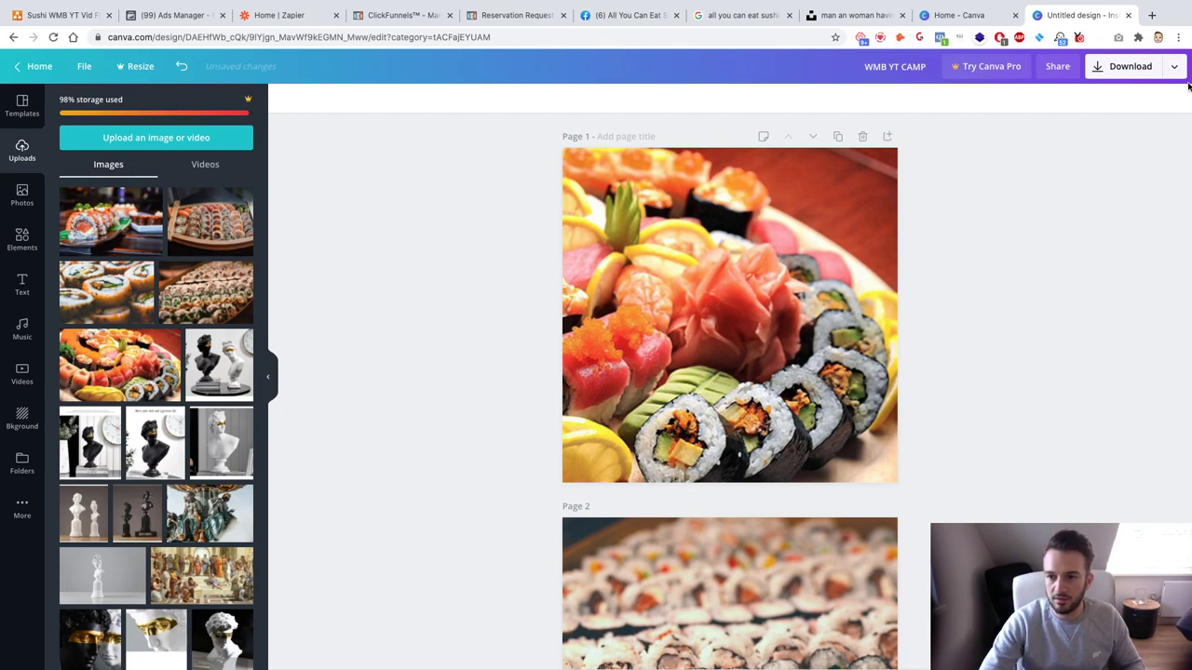
{"action": "left_click", "coordinate": [1174, 67]}
{"action": "left_click", "coordinate": [1085, 134]}
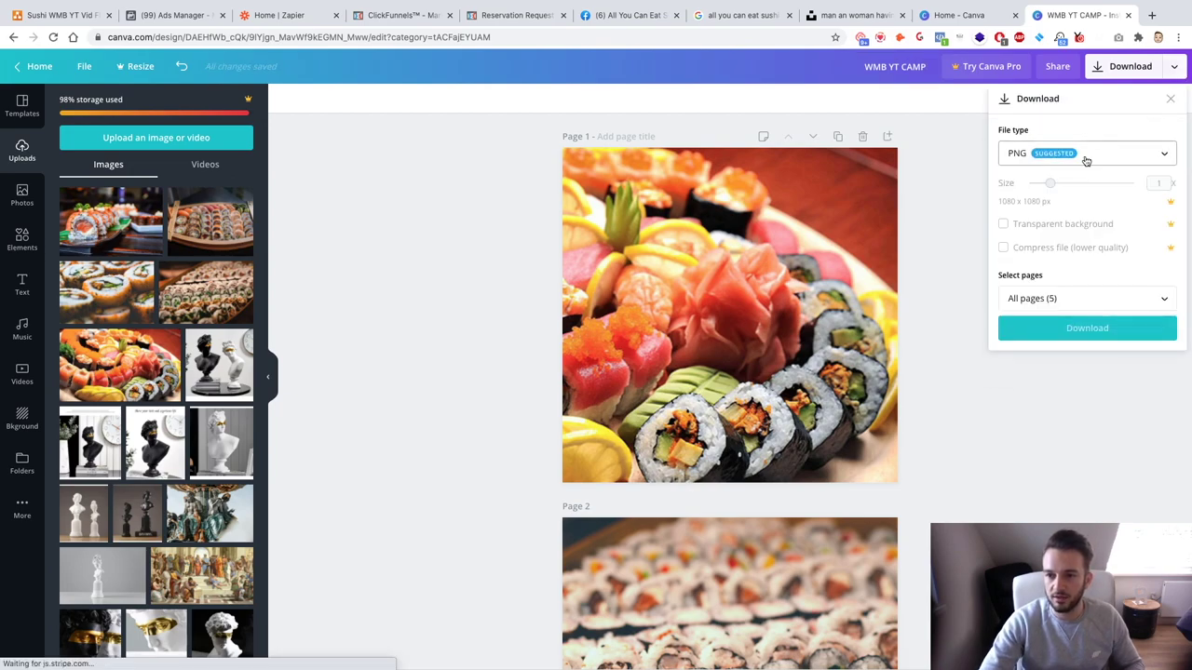
{"action": "left_click", "coordinate": [1062, 329]}
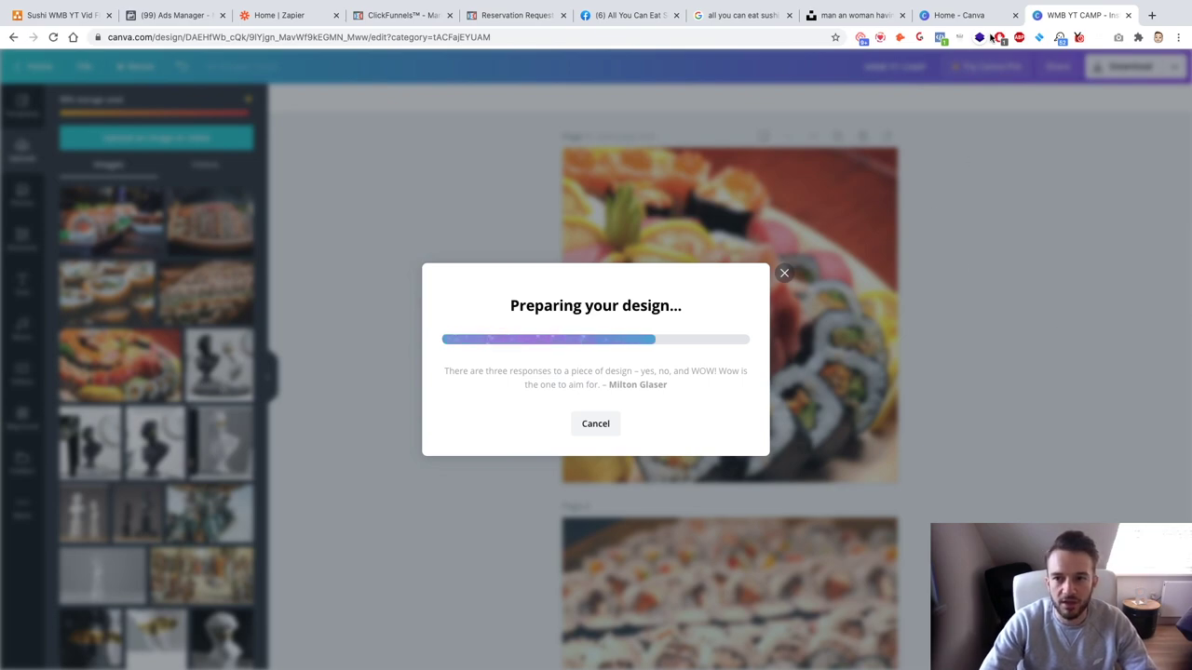
Step: Close the leftover Canva home, Unsplash and Google sushi image tabs
{"action": "left_click", "coordinate": [964, 15]}
{"action": "left_click", "coordinate": [1015, 15]}
{"action": "left_click", "coordinate": [849, 15]}
{"action": "left_click", "coordinate": [903, 15]}
{"action": "left_click", "coordinate": [765, 15]}
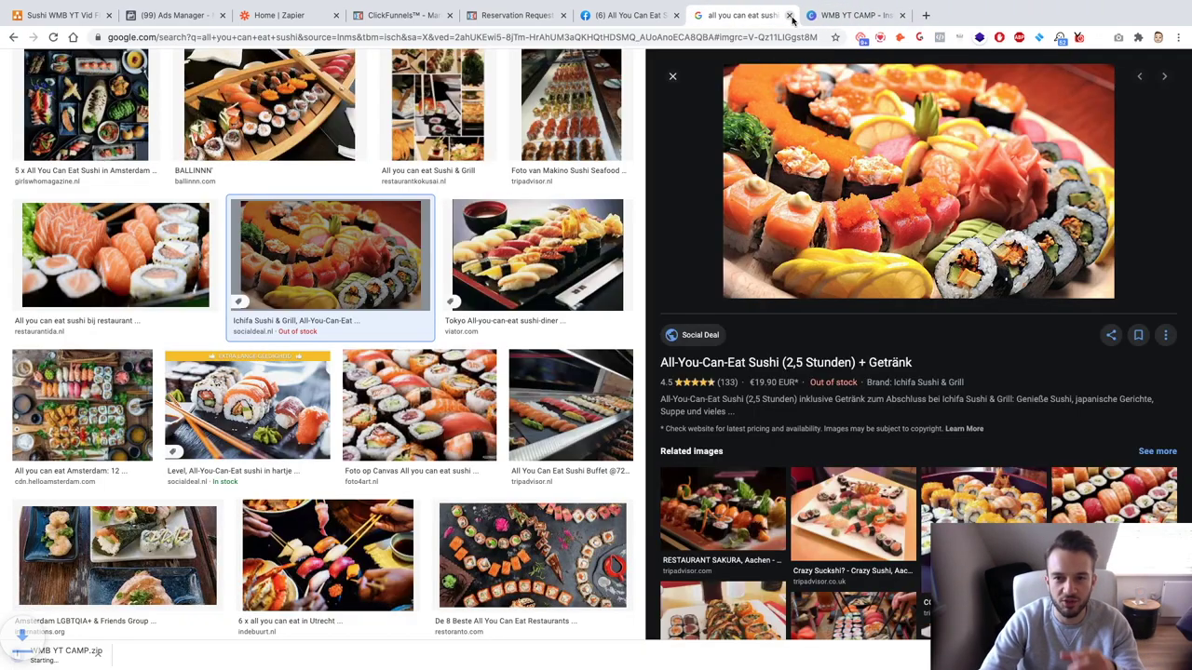
{"action": "left_click", "coordinate": [789, 16]}
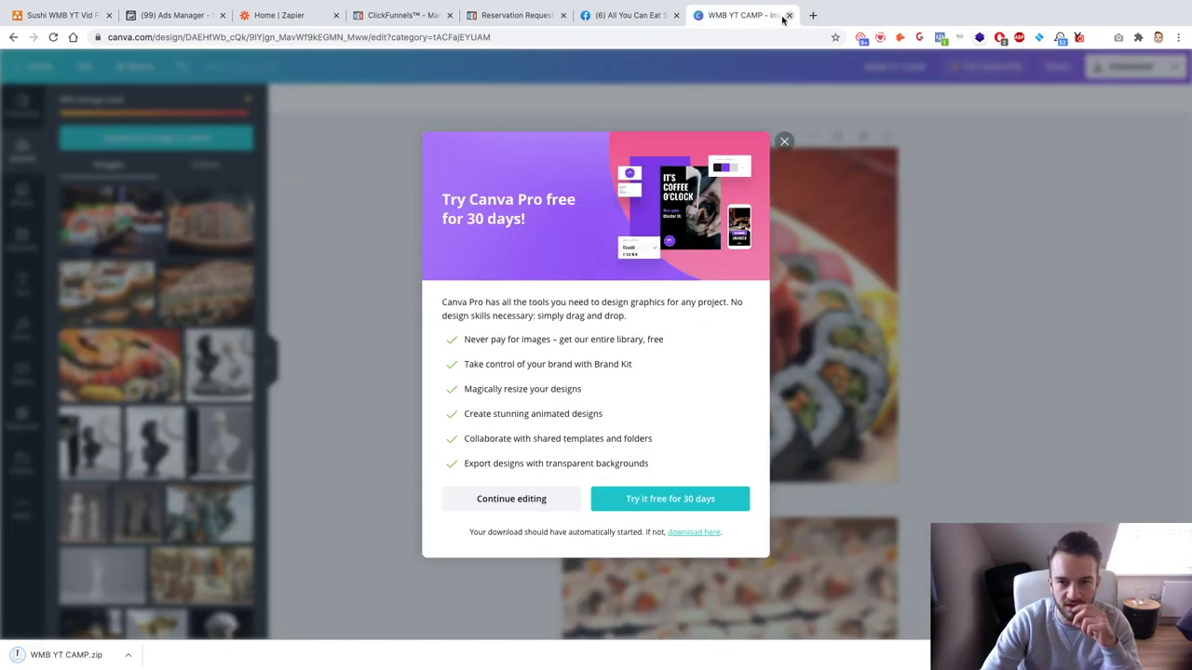
{"action": "left_click", "coordinate": [674, 17]}
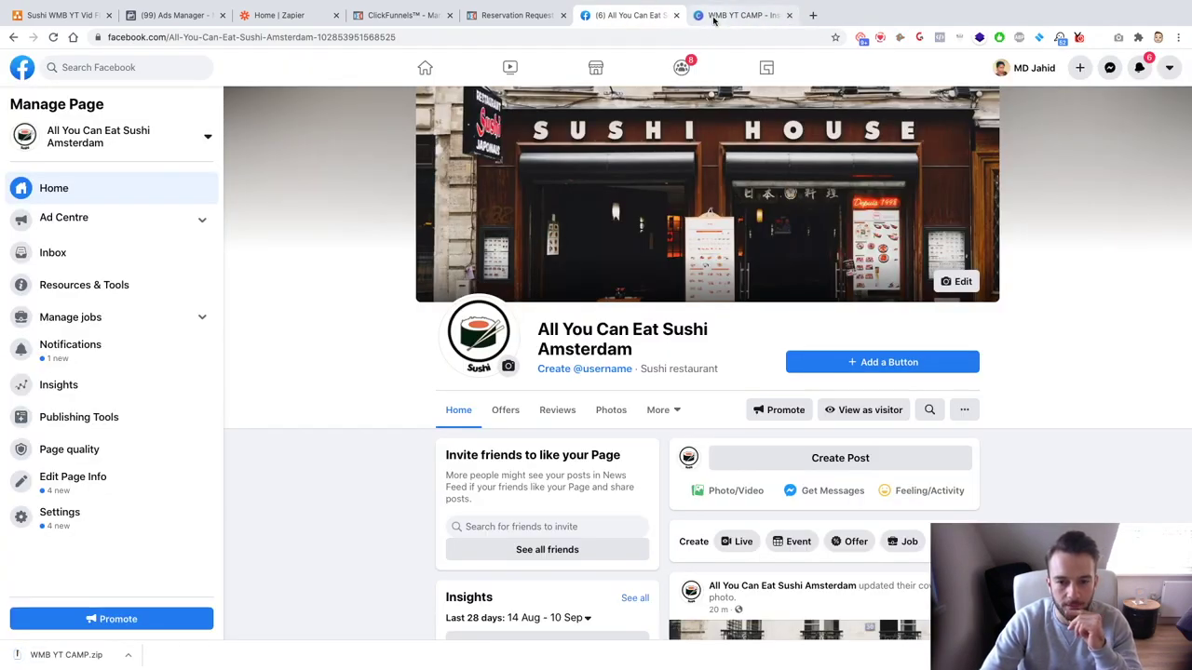
Step: Dismiss the Canva Pro trial offer and open the downloaded WMB YT CAMP.zip
{"action": "left_click", "coordinate": [735, 15]}
{"action": "left_click", "coordinate": [784, 141]}
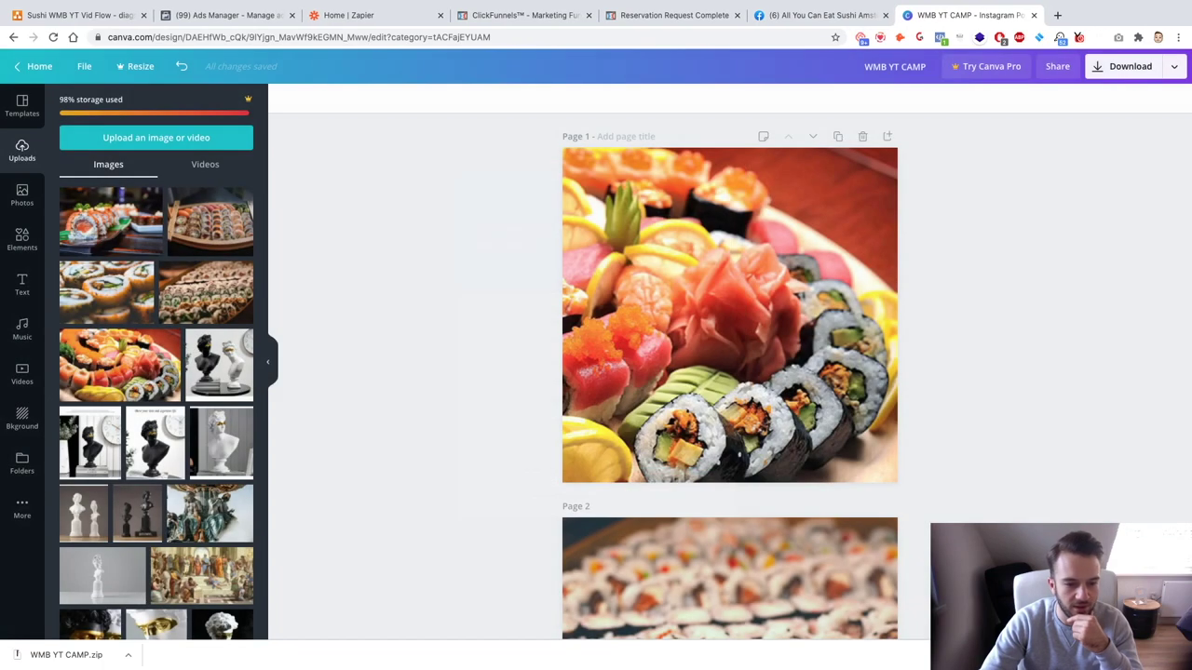
{"action": "left_click", "coordinate": [110, 657]}
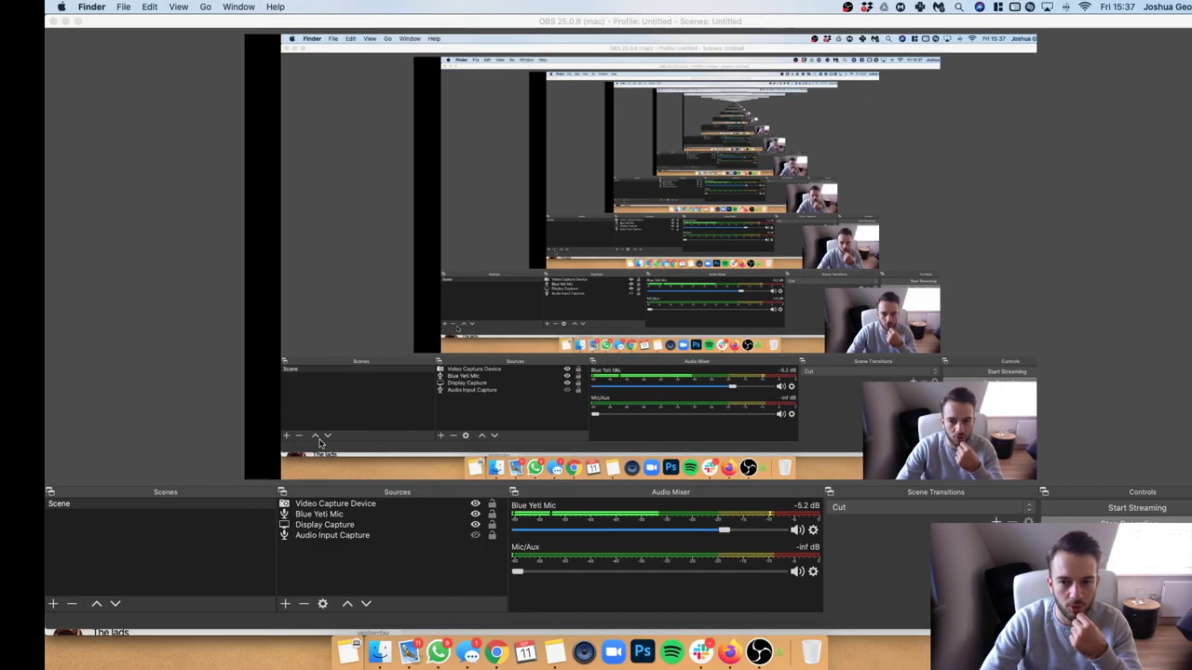
{"action": "key", "text": "ctrl+Right"}
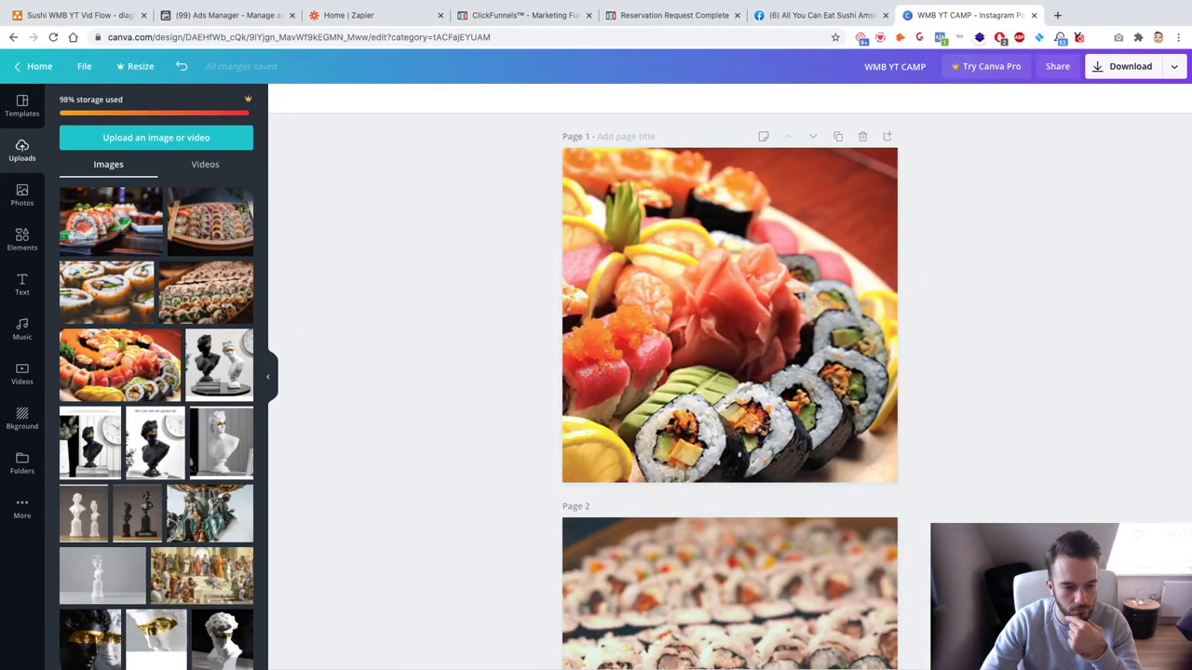
Step: Upload all five 1080×1080 sushi PNGs from the WMB YT CAMP folder as ad images
{"action": "left_click", "coordinate": [219, 19]}
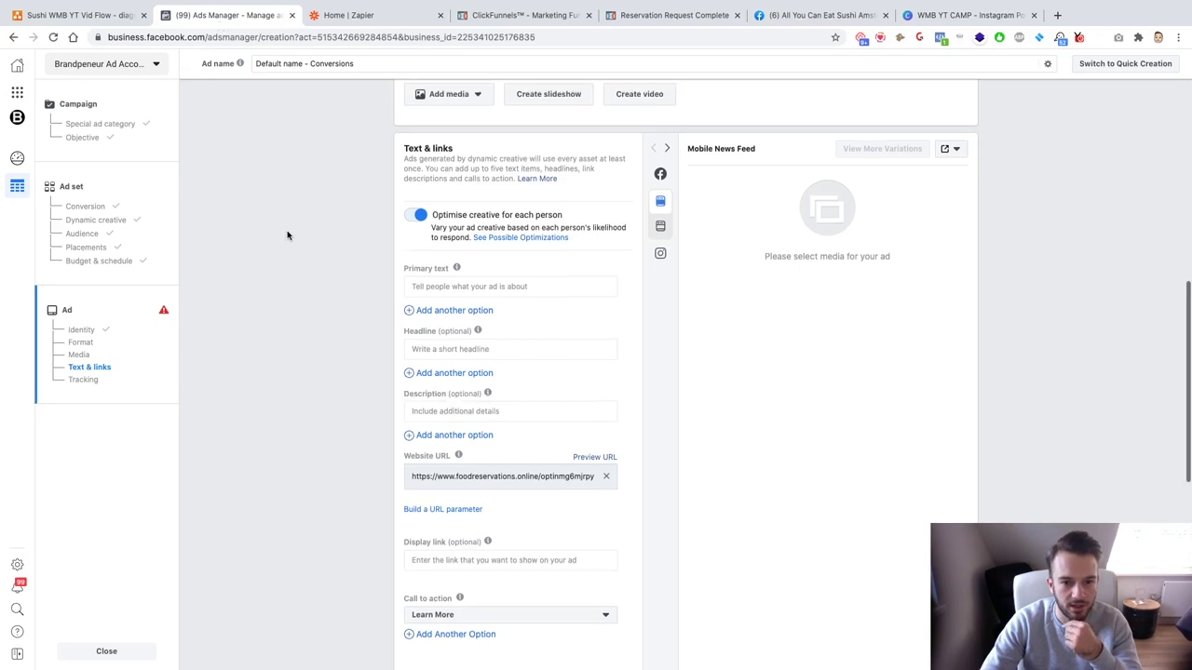
{"action": "scroll", "coordinate": [288, 236], "scroll_direction": "up", "scroll_amount": 5}
{"action": "left_click", "coordinate": [453, 420]}
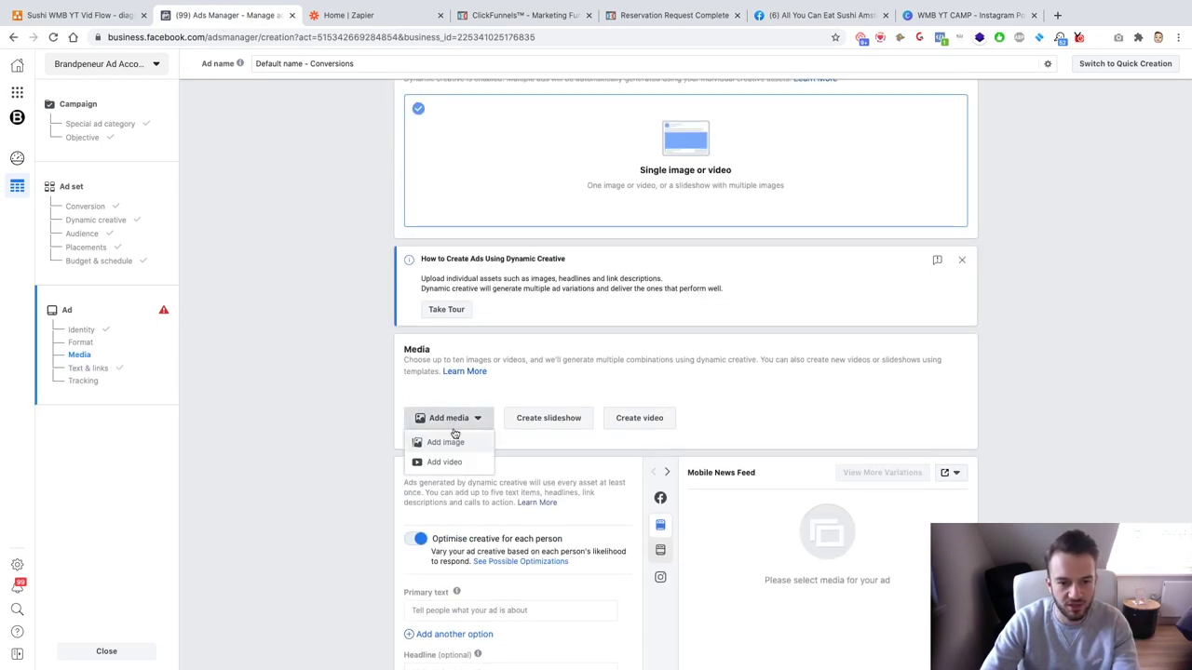
{"action": "left_click", "coordinate": [447, 444]}
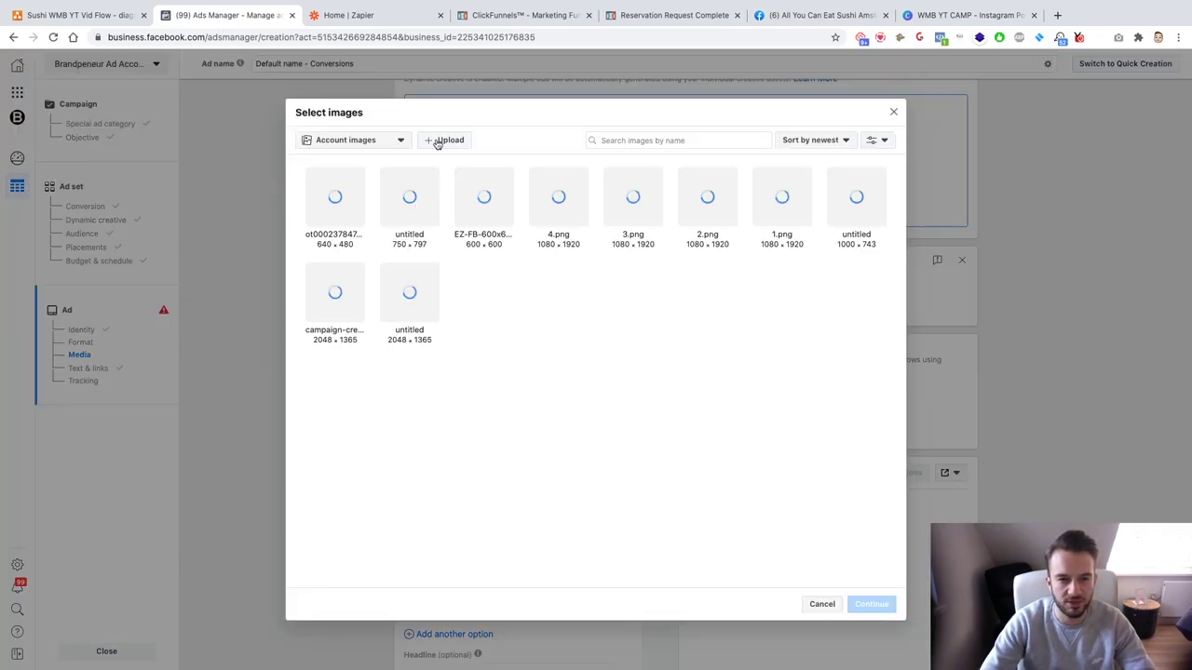
{"action": "left_click", "coordinate": [437, 142]}
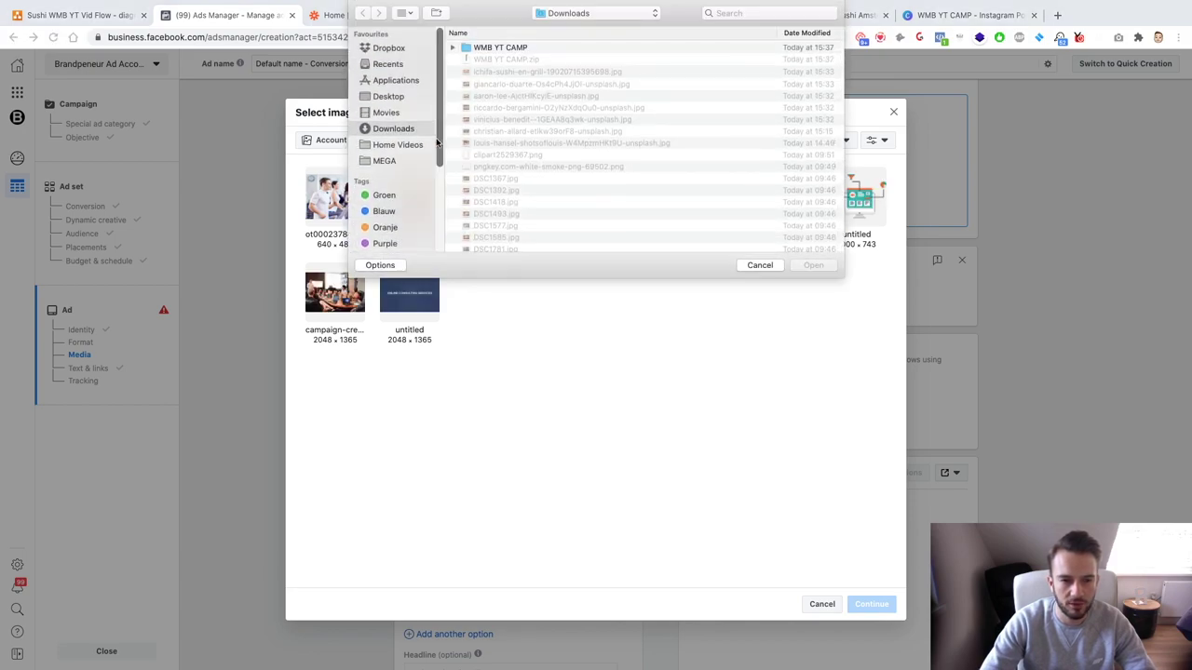
{"action": "double_click", "coordinate": [498, 45]}
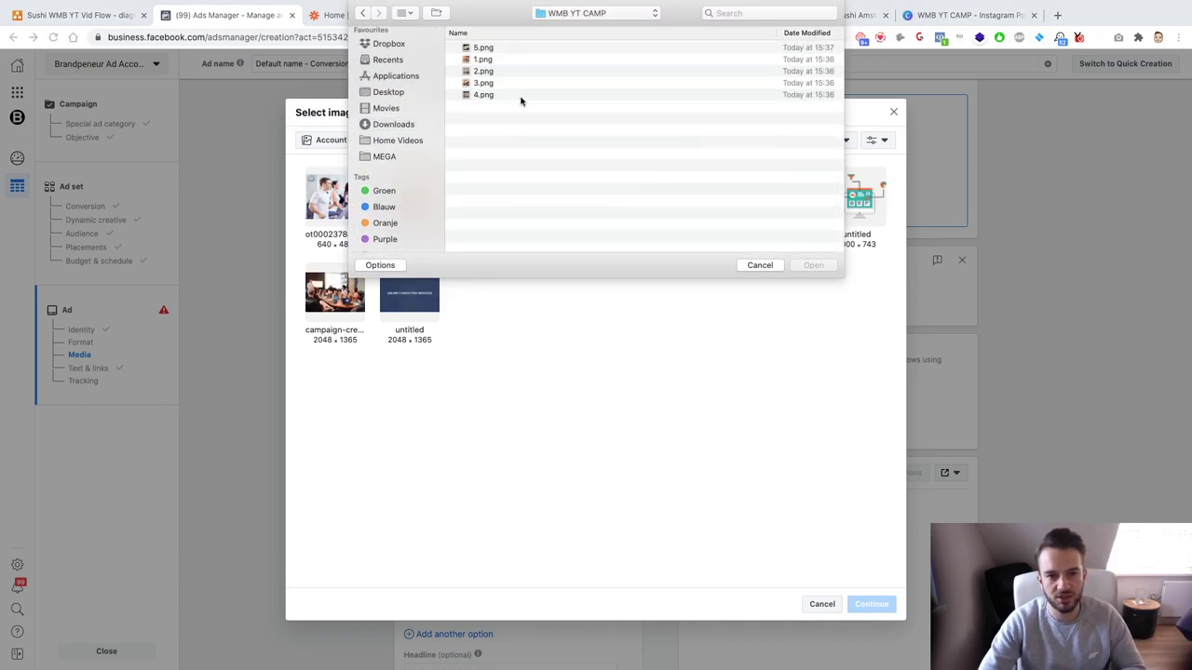
{"action": "left_click_drag", "start_coordinate": [519, 101], "coordinate": [445, 2]}
{"action": "key", "text": "Return"}
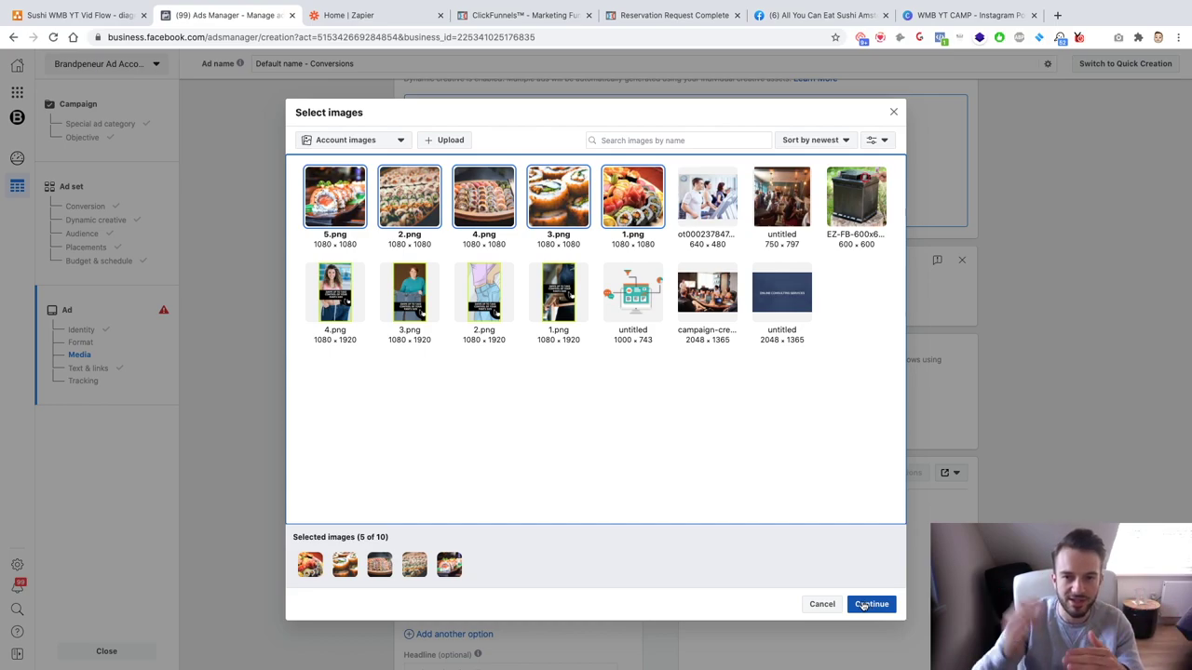
{"action": "left_click", "coordinate": [864, 606]}
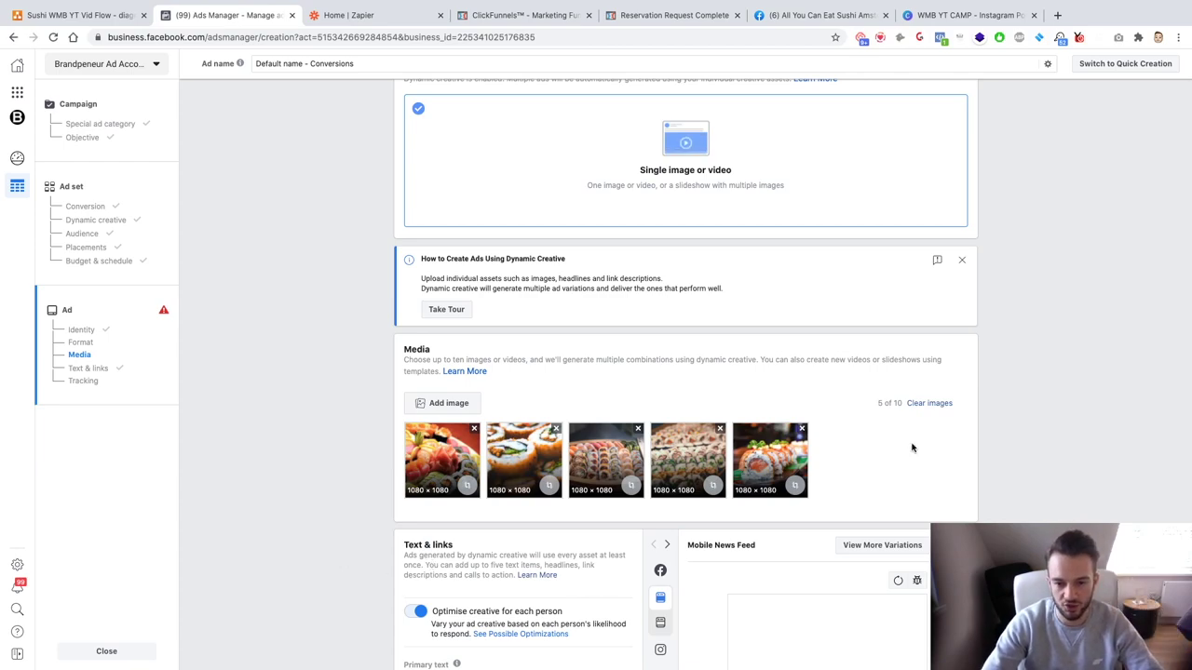
Step: Scroll to the Text & links section and place the cursor in the Primary text field
{"action": "scroll", "coordinate": [311, 482], "scroll_direction": "down", "scroll_amount": 3}
{"action": "left_click", "coordinate": [457, 387]}
{"action": "scroll", "coordinate": [348, 394], "scroll_direction": "down", "scroll_amount": 2}
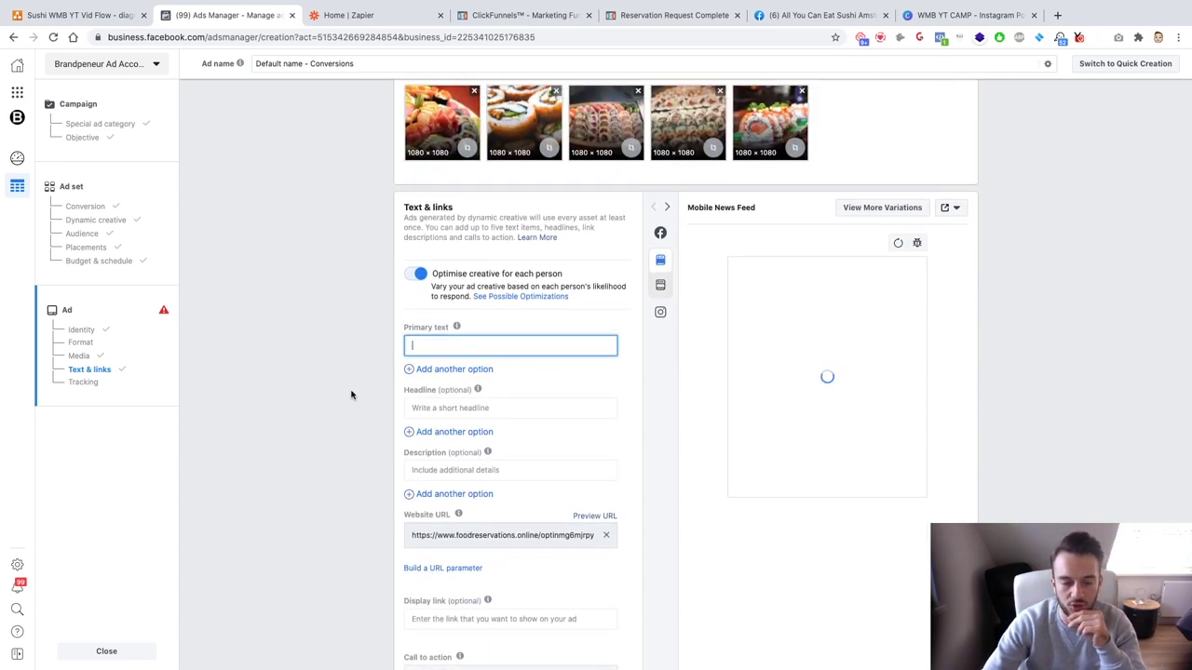
{"action": "scroll", "coordinate": [351, 395], "scroll_direction": "up", "scroll_amount": 3}
{"action": "scroll", "coordinate": [351, 395], "scroll_direction": "down", "scroll_amount": 4}
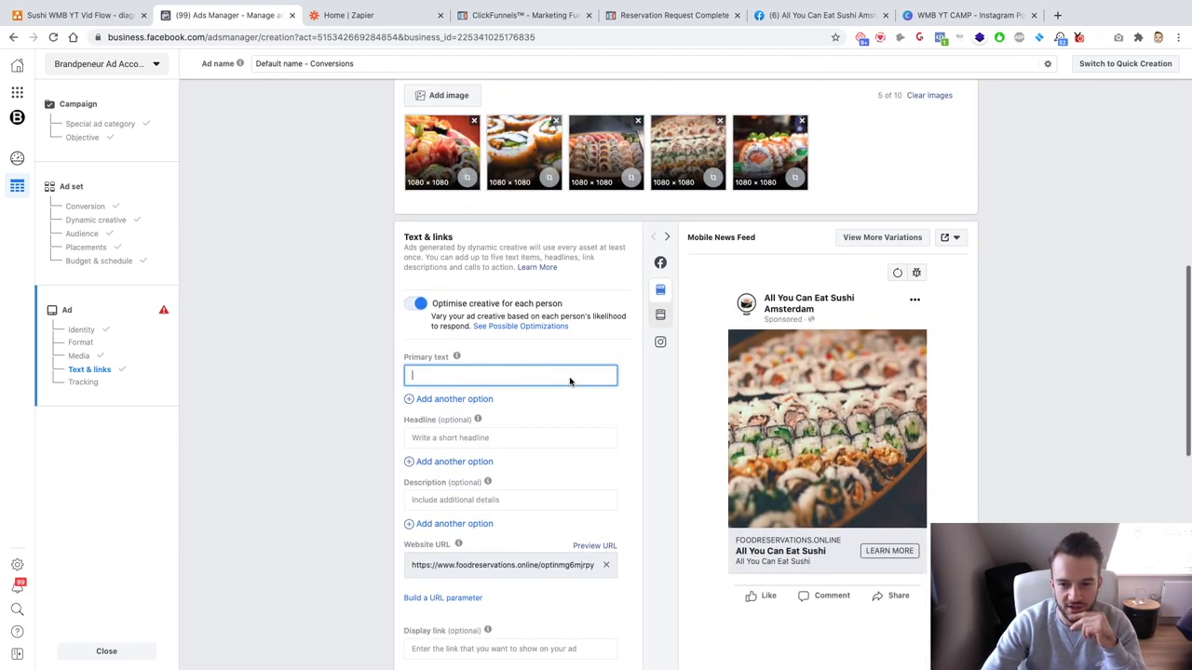
{"action": "scroll", "coordinate": [565, 381], "scroll_direction": "down", "scroll_amount": 2}
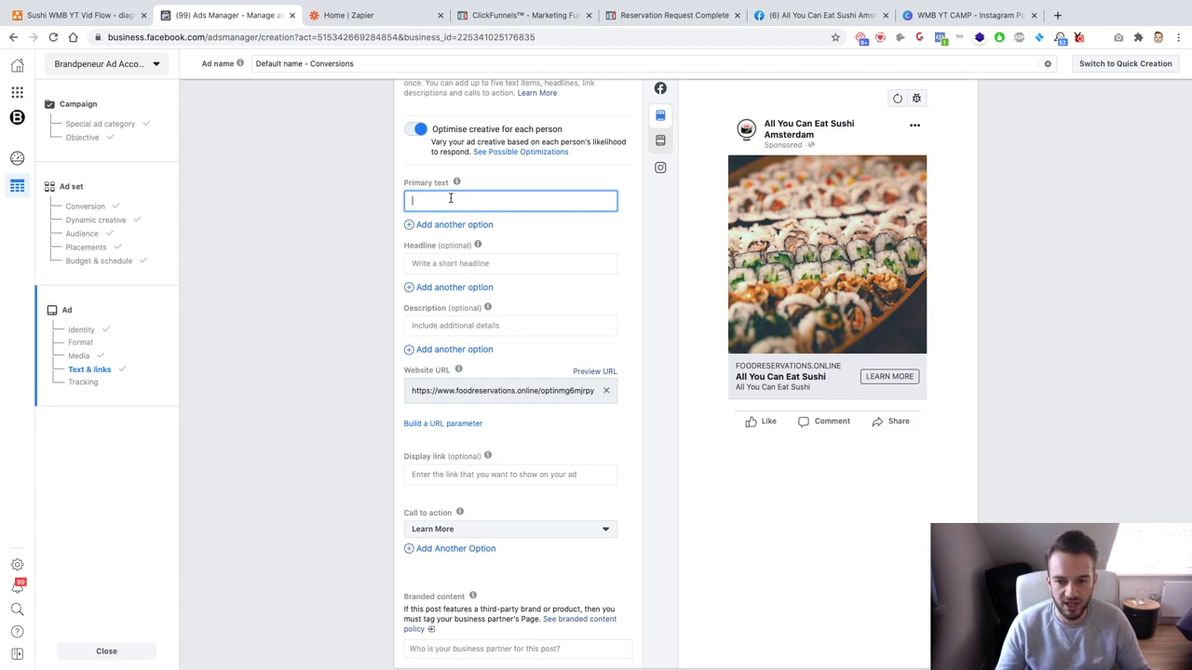
Step: Enter 'Who fancies all all-you-can-eat sushi?' with a heart-eyes emoji, then start a new line
{"action": "type", "text": "Who "}
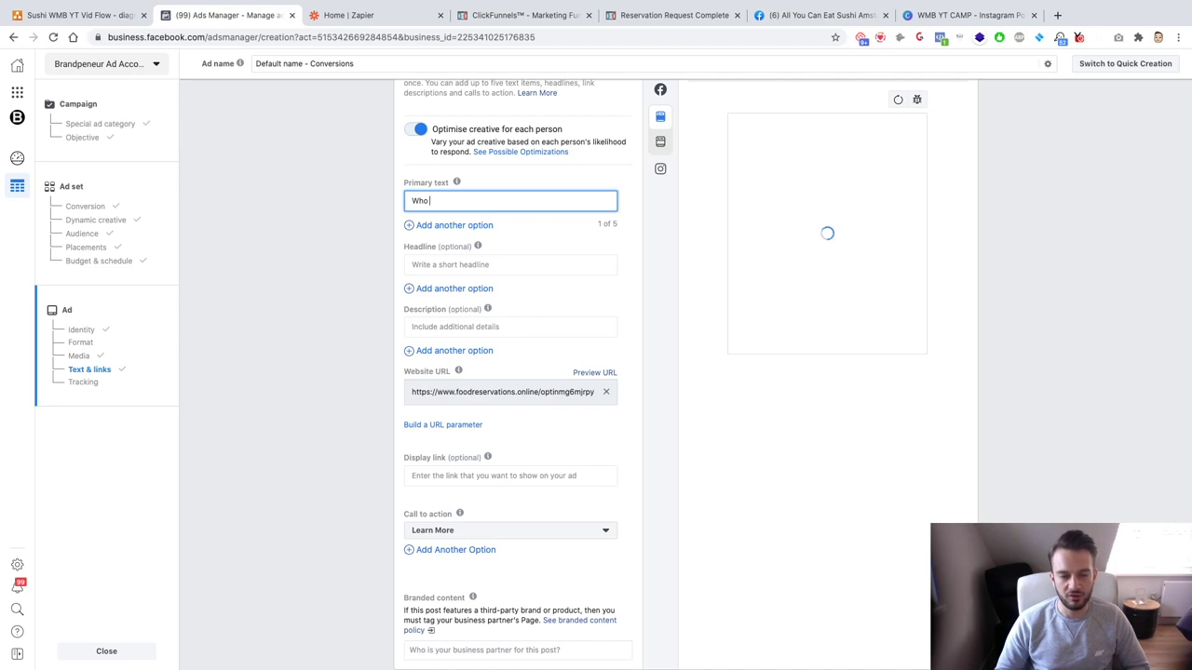
{"action": "type", "text": "fanices"}
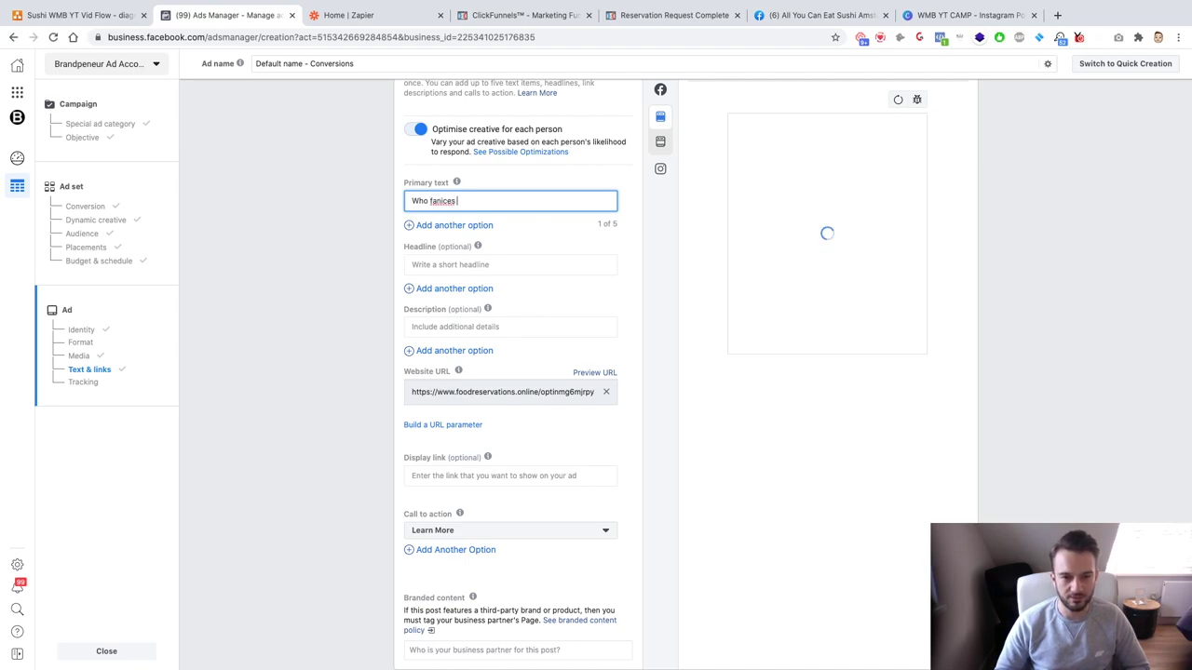
{"action": "key", "text": "BackSpace"}
{"action": "key", "text": "BackSpace"}
{"action": "key", "text": "BackSpace"}
{"action": "key", "text": "BackSpace"}
{"action": "key", "text": "BackSpace"}
{"action": "type", "text": "cies all"}
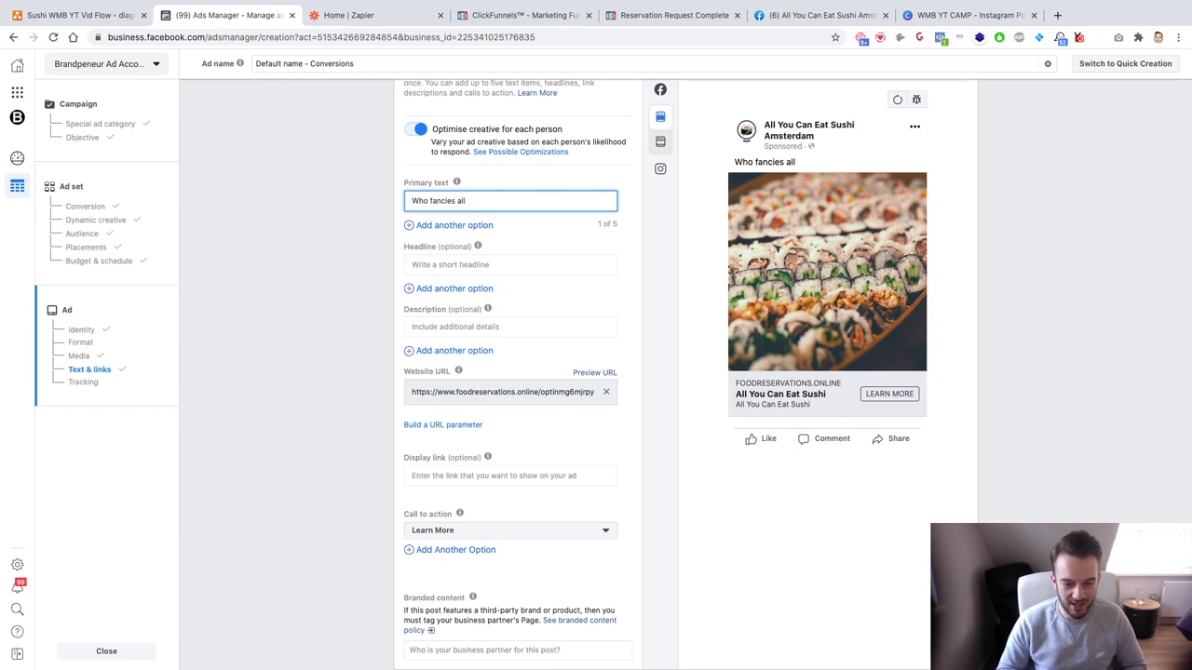
{"action": "type", "text": "all y"}
{"action": "type", "text": "you-can-eas"}
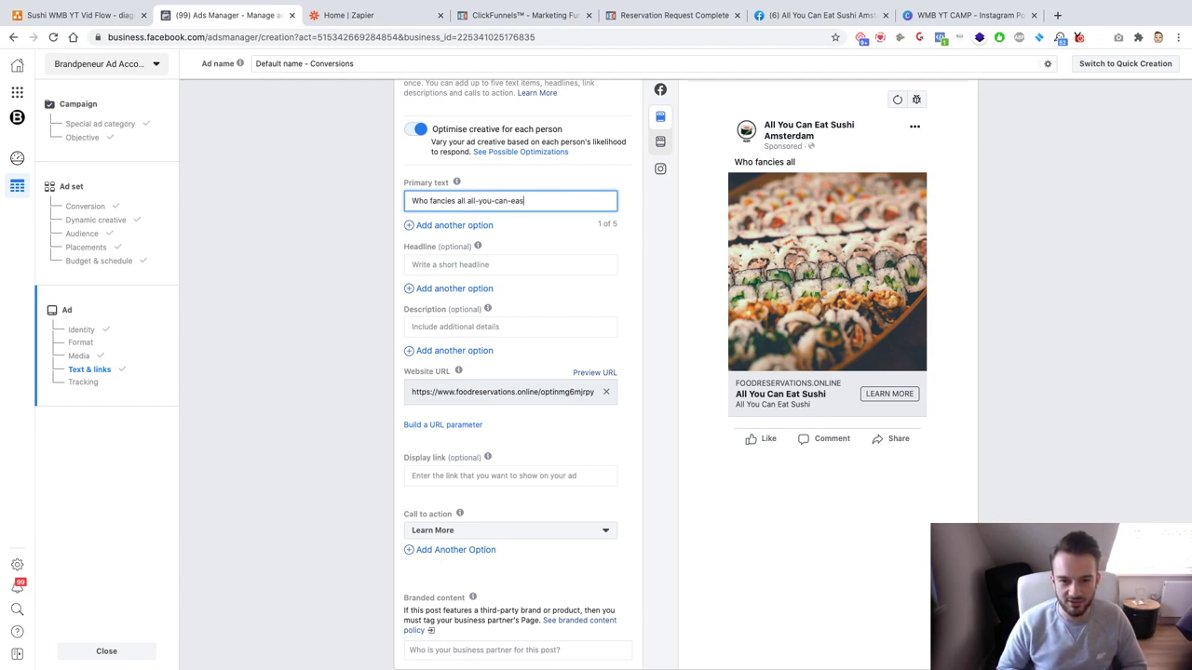
{"action": "key", "text": "BackSpace"}
{"action": "type", "text": "t sushi?"}
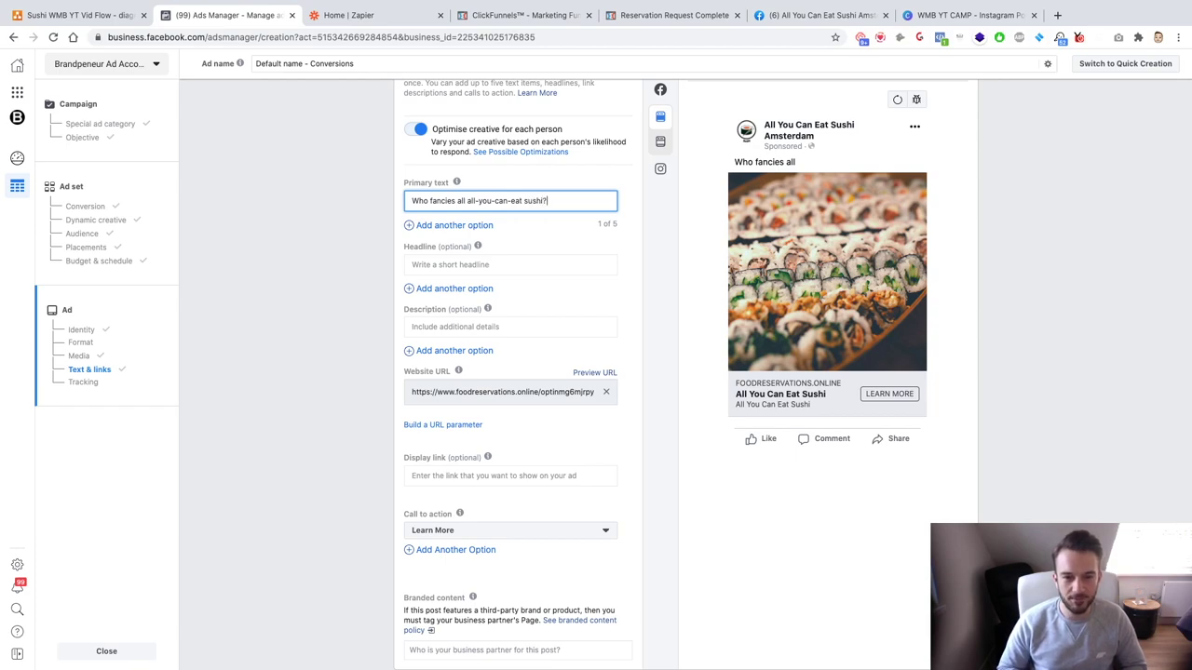
{"action": "key", "text": "ctrl+super+space"}
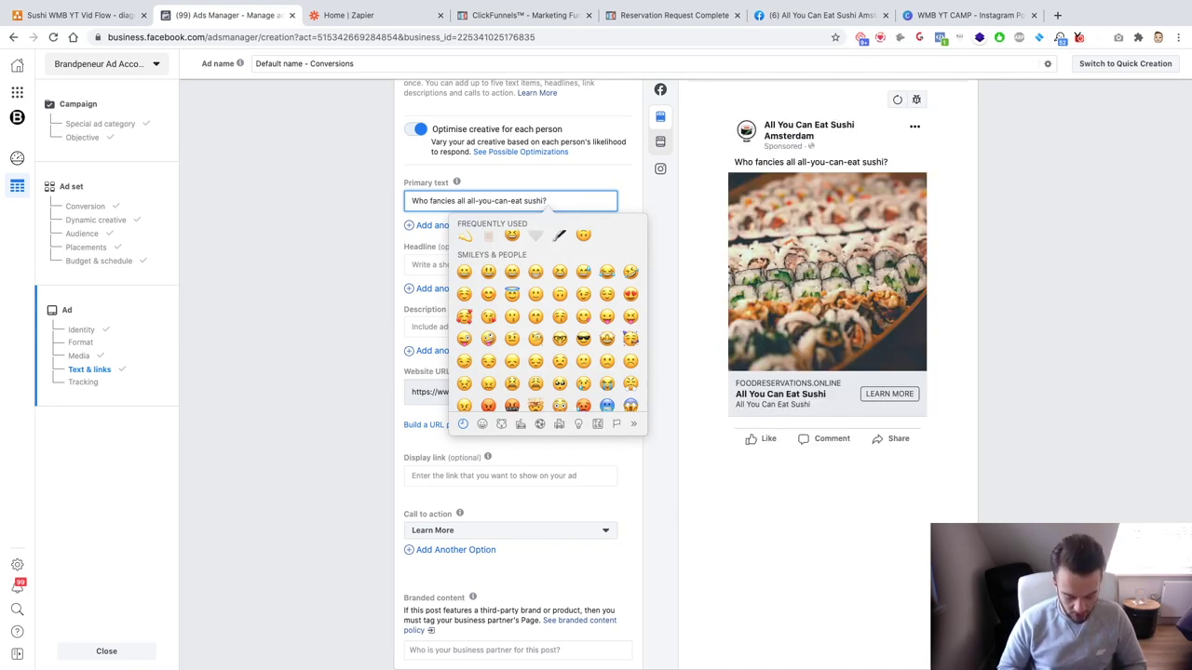
{"action": "scroll", "coordinate": [527, 316], "scroll_direction": "up", "scroll_amount": 3}
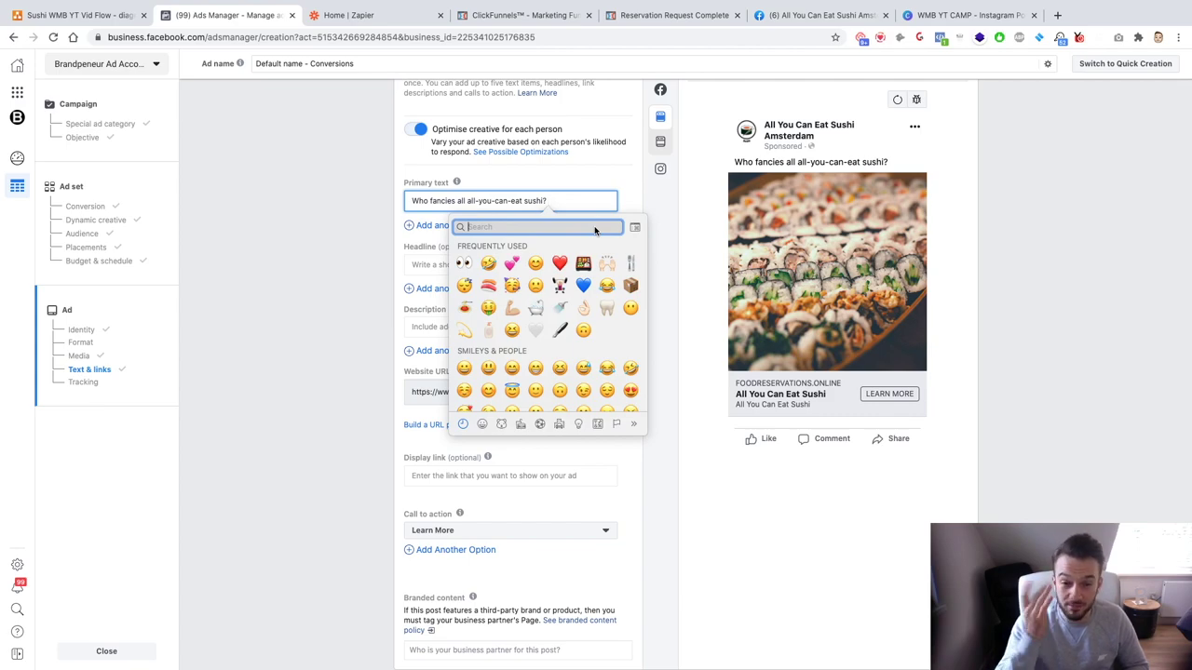
{"action": "scroll", "coordinate": [549, 344], "scroll_direction": "down", "scroll_amount": 2}
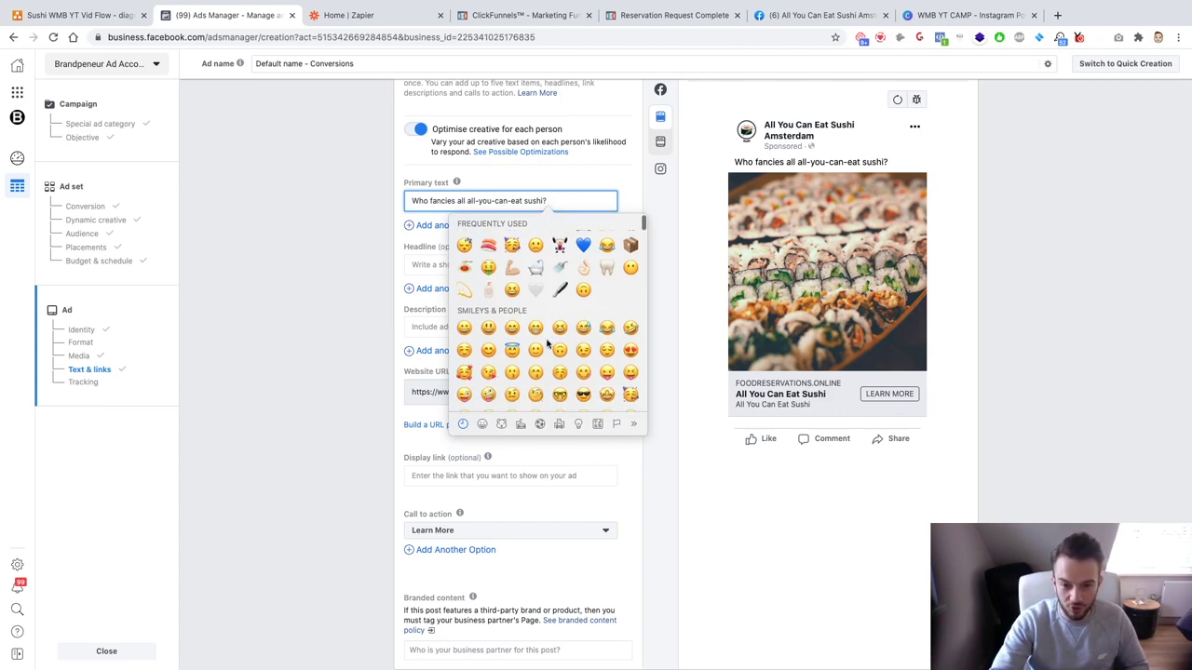
{"action": "scroll", "coordinate": [537, 345], "scroll_direction": "down", "scroll_amount": 1}
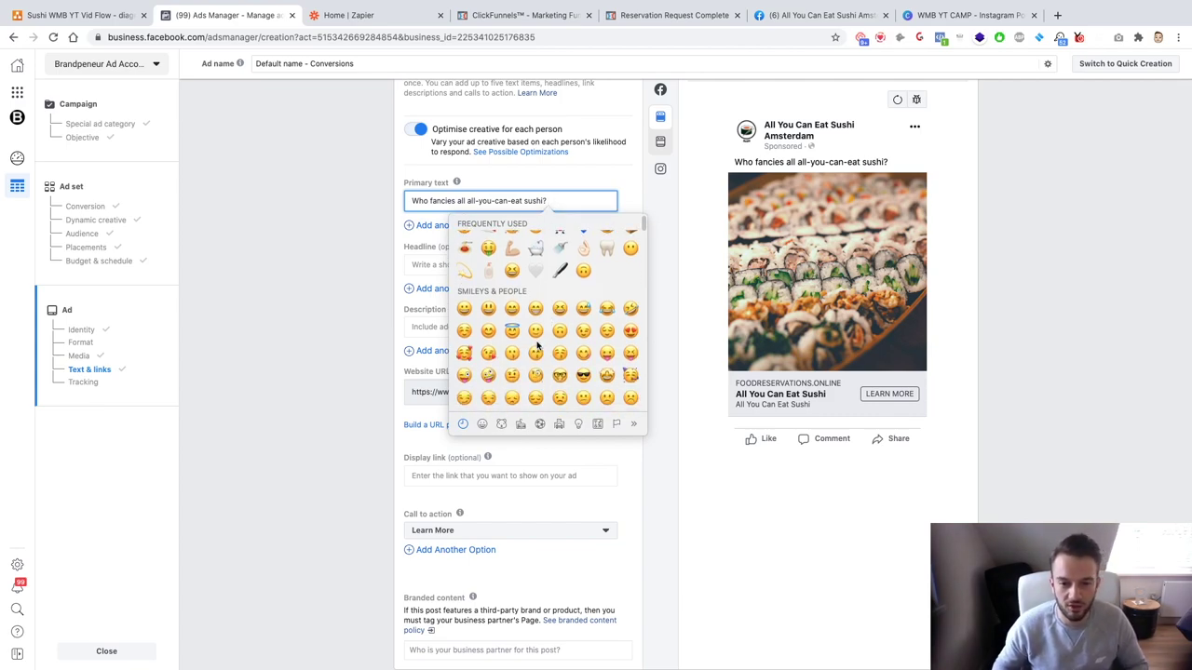
{"action": "left_click", "coordinate": [632, 333]}
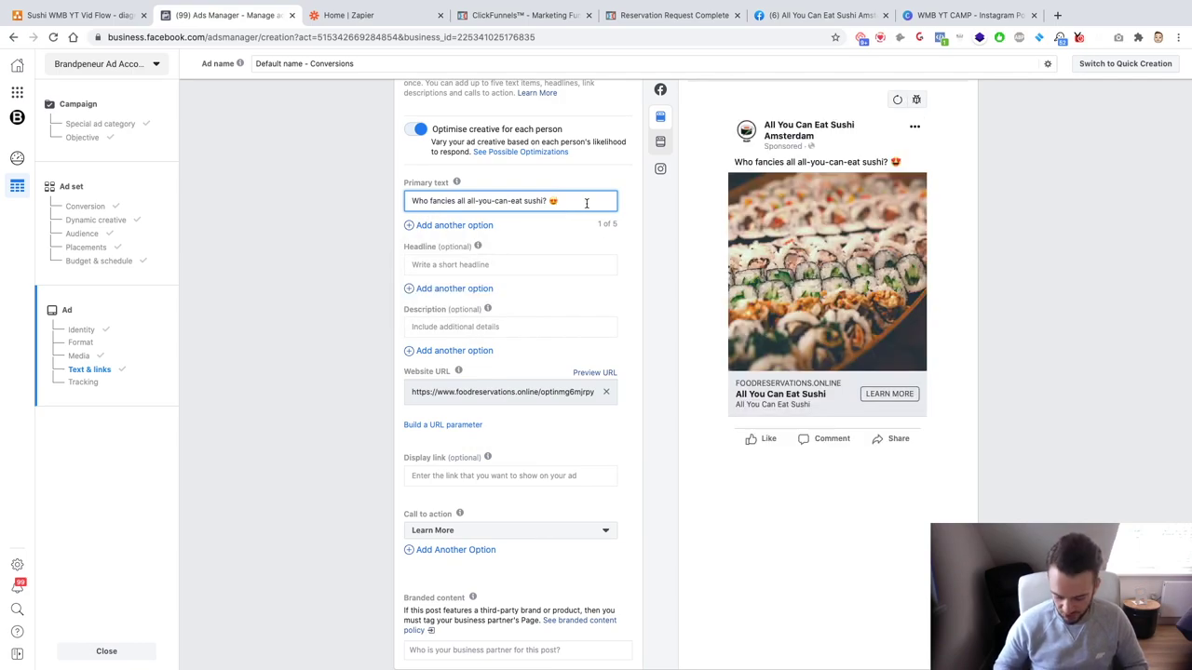
{"action": "key", "text": "Return"}
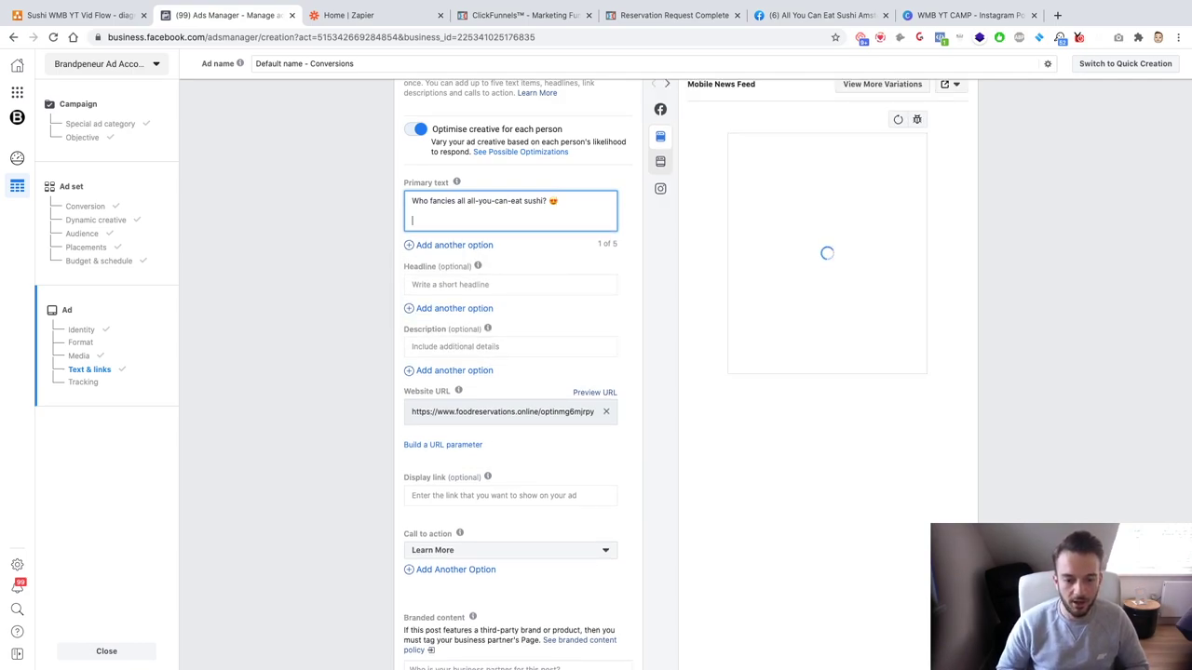
Step: Write 'Now serving unlimited all-you-can-eat sushi with your first drink included!' as the second line
{"action": "type", "text": "Now servi"}
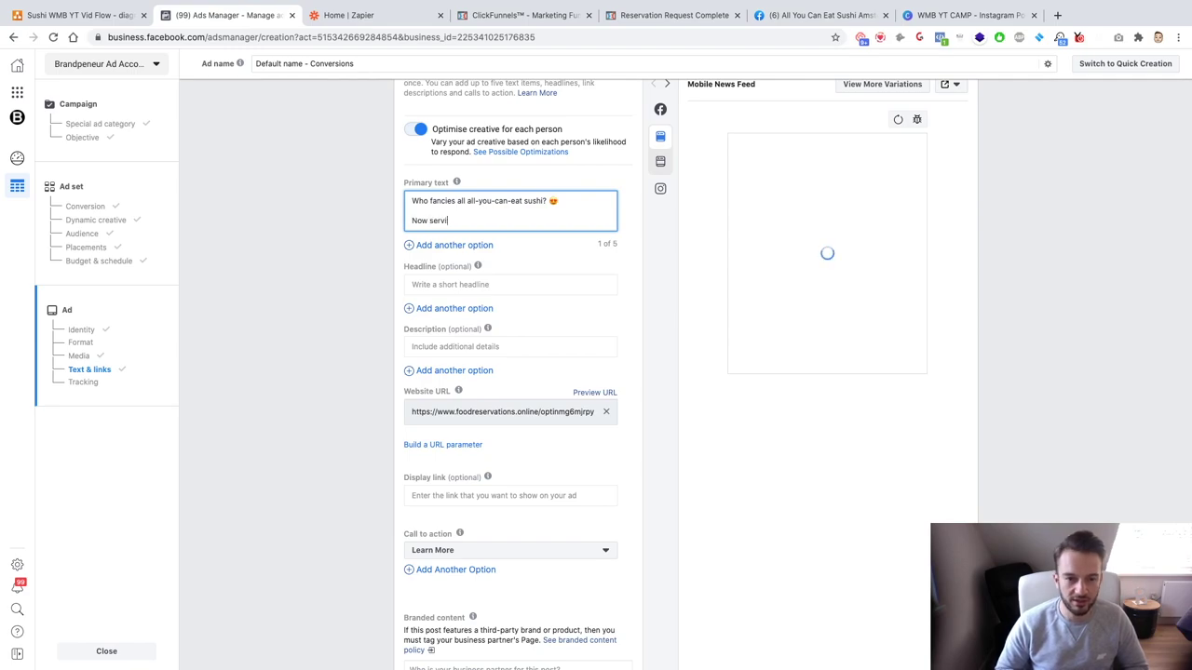
{"action": "type", "text": "ng unlimited all you can"}
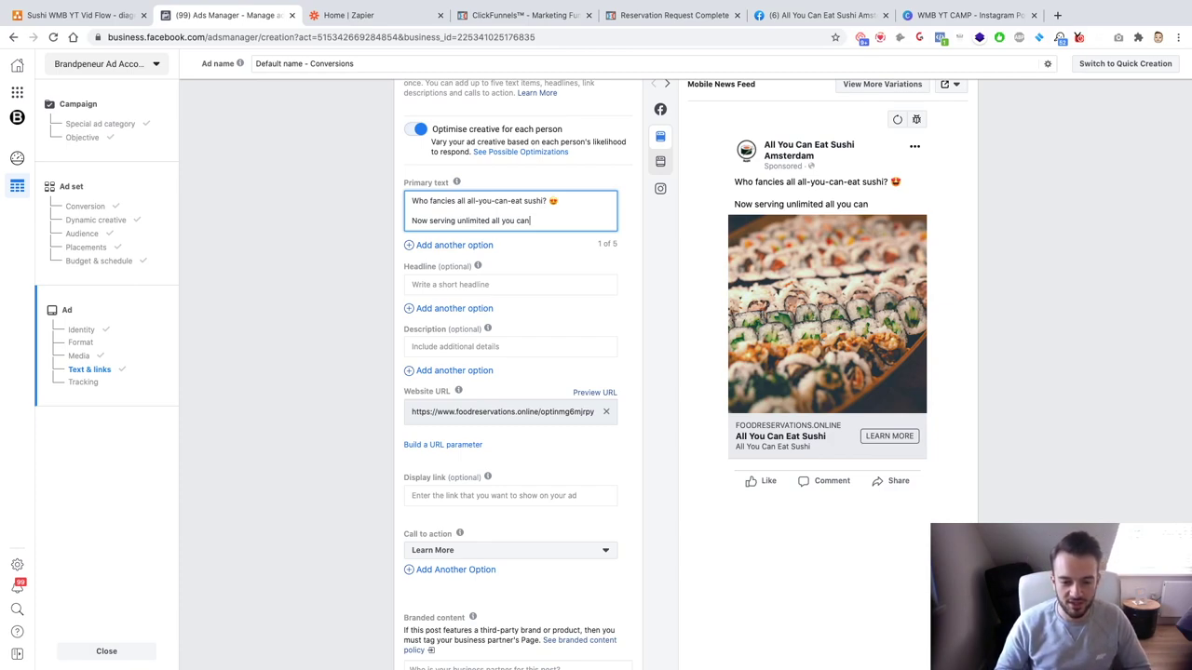
{"action": "type", "text": "eat"}
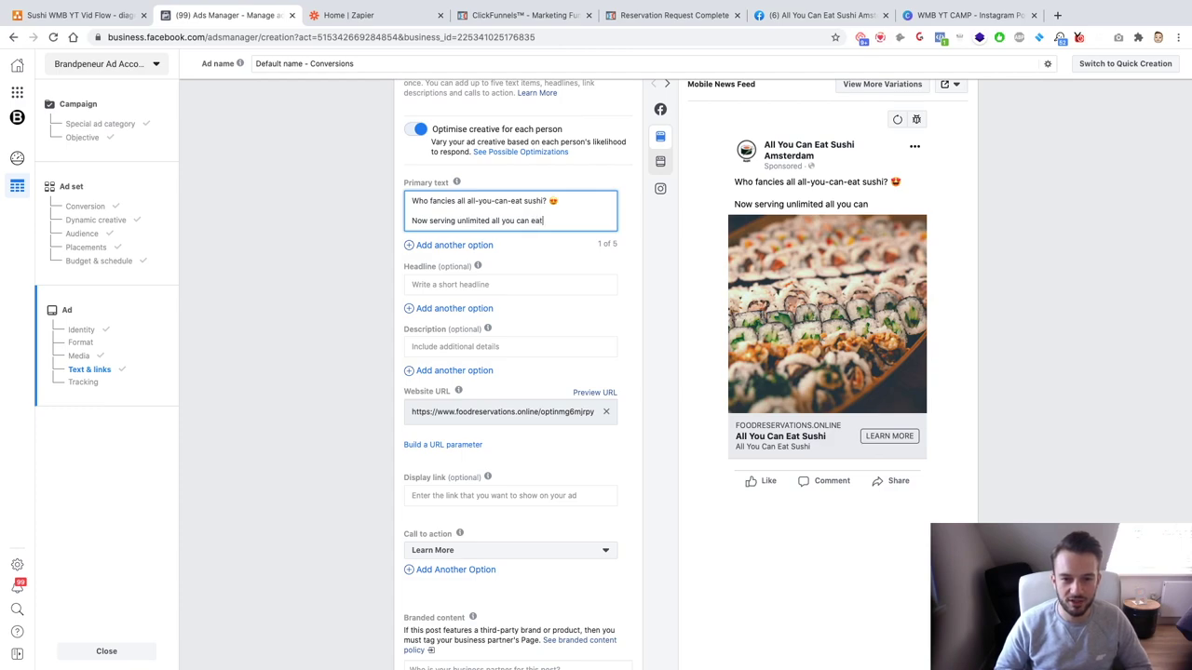
{"action": "key", "text": "BackSpace"}
{"action": "key", "text": "BackSpace"}
{"action": "key", "text": "BackSpace"}
{"action": "key", "text": "BackSpace"}
{"action": "key", "text": "BackSpace"}
{"action": "key", "text": "BackSpace"}
{"action": "key", "text": "BackSpace"}
{"action": "key", "text": "BackSpace"}
{"action": "key", "text": "BackSpace"}
{"action": "type", "text": "-you-"}
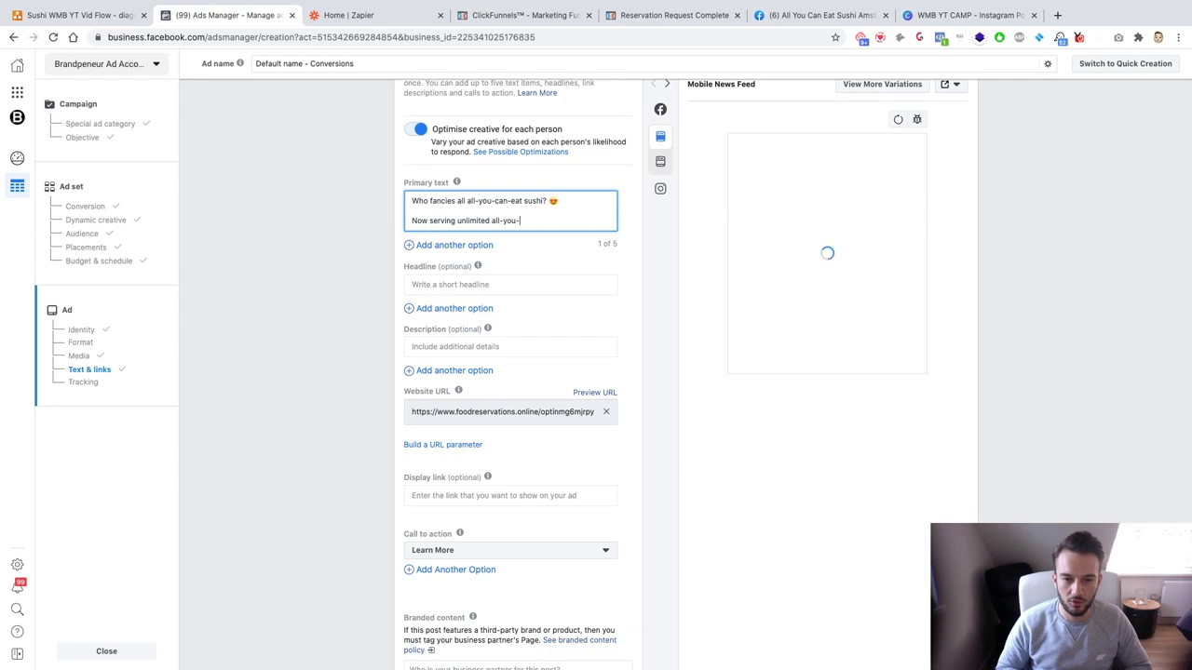
{"action": "type", "text": "can-eat sushi"}
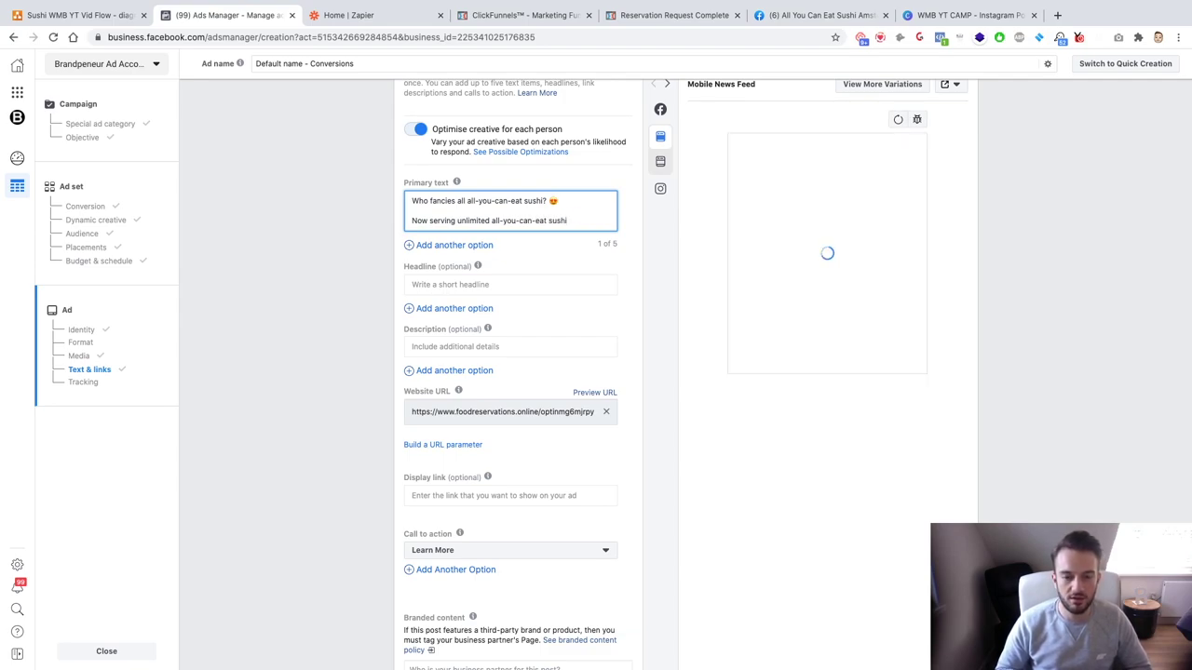
{"action": "type", "text": " with"}
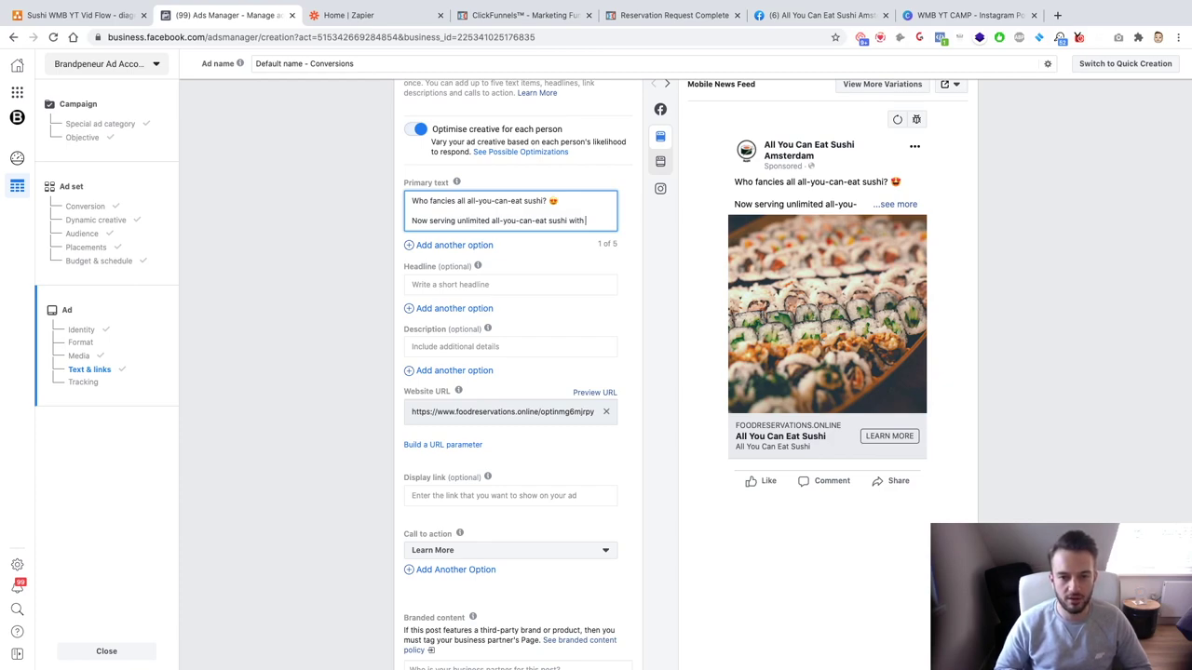
{"action": "type", "text": "your f"}
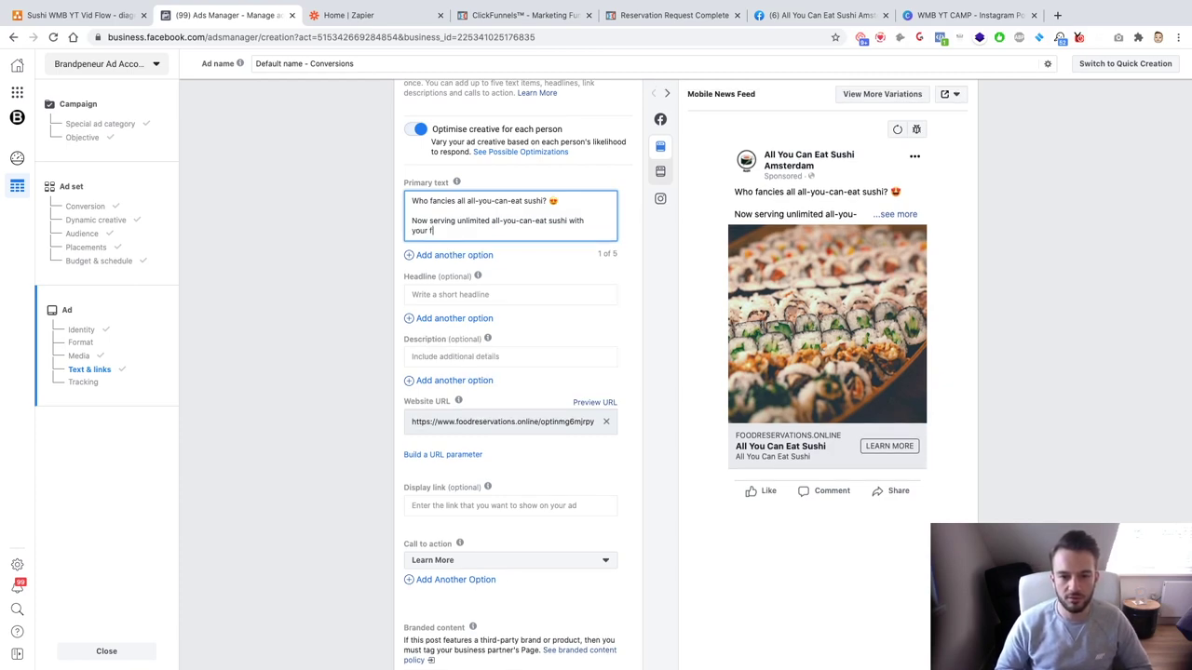
{"action": "type", "text": "irst beverage inlcud"}
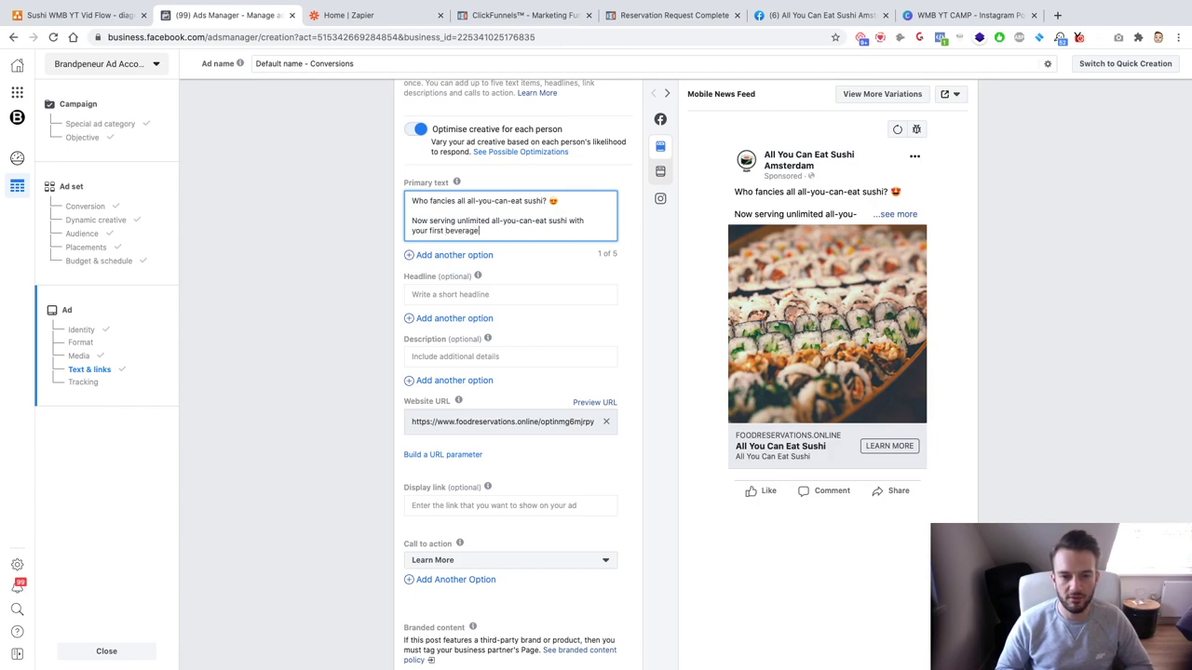
{"action": "key", "text": "BackSpace"}
{"action": "key", "text": "BackSpace"}
{"action": "key", "text": "BackSpace"}
{"action": "key", "text": "BackSpace"}
{"action": "type", "text": "cluded!"}
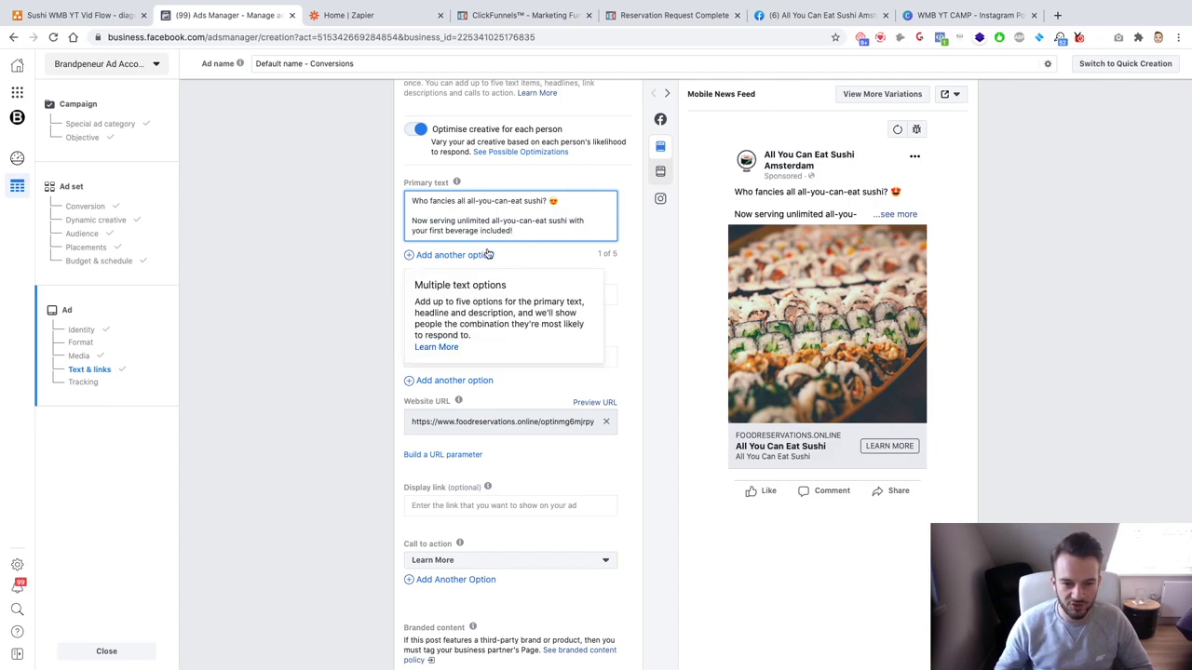
{"action": "left_click_drag", "start_coordinate": [479, 230], "coordinate": [445, 229]}
{"action": "type", "text": "drink"}
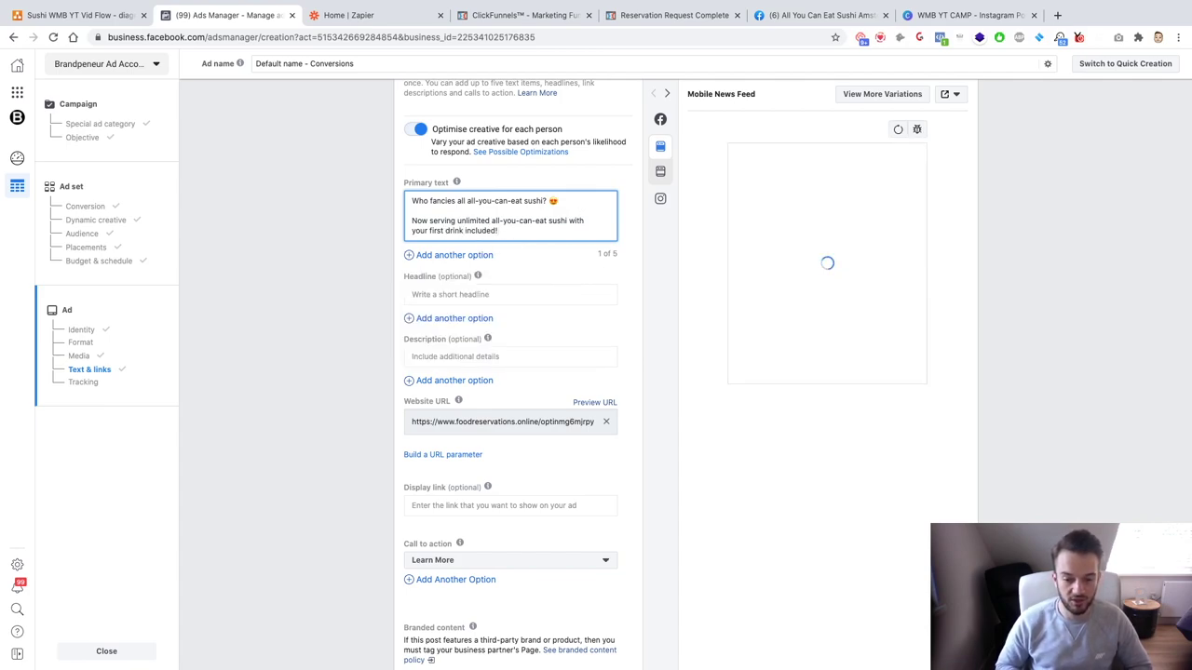
Step: Add a drink emoji after 'included!' and a sushi emoji after the opening question
{"action": "key", "text": "ctrl+super+space"}
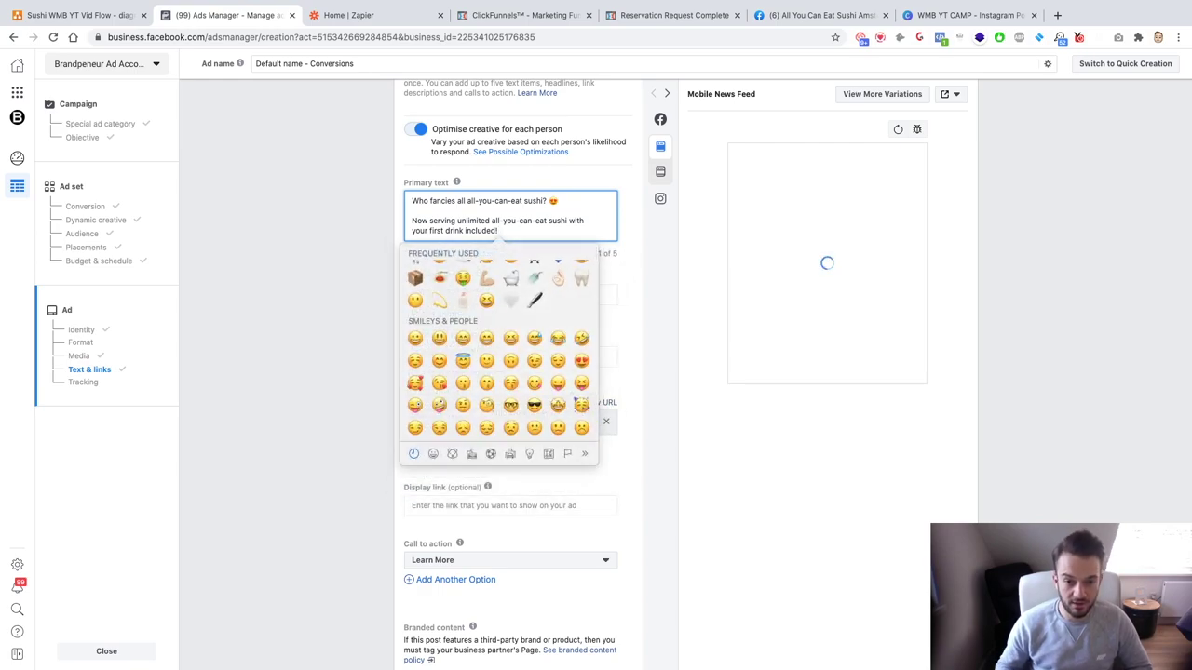
{"action": "type", "text": "drink"}
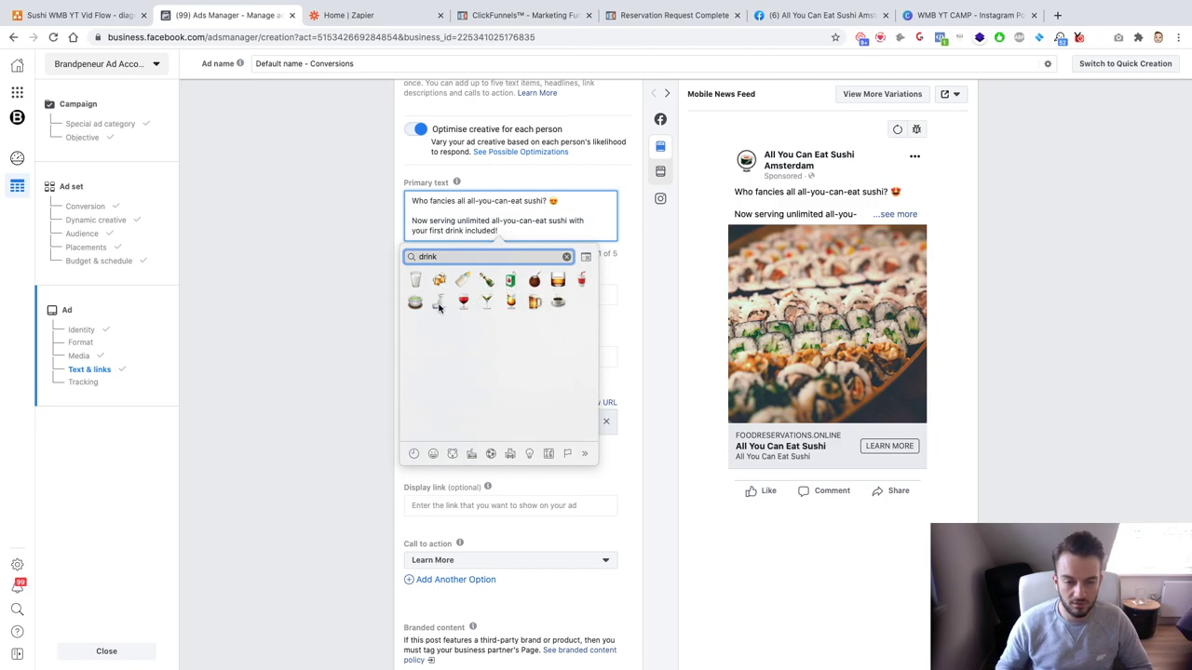
{"action": "left_click", "coordinate": [581, 281]}
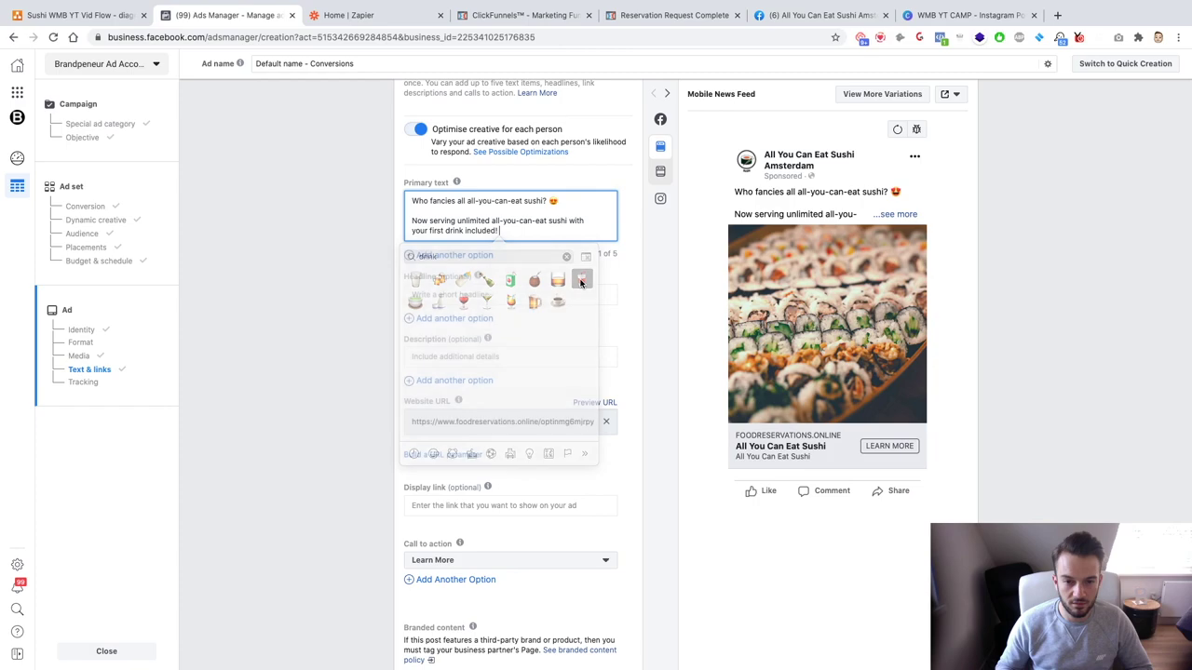
{"action": "left_click", "coordinate": [564, 201]}
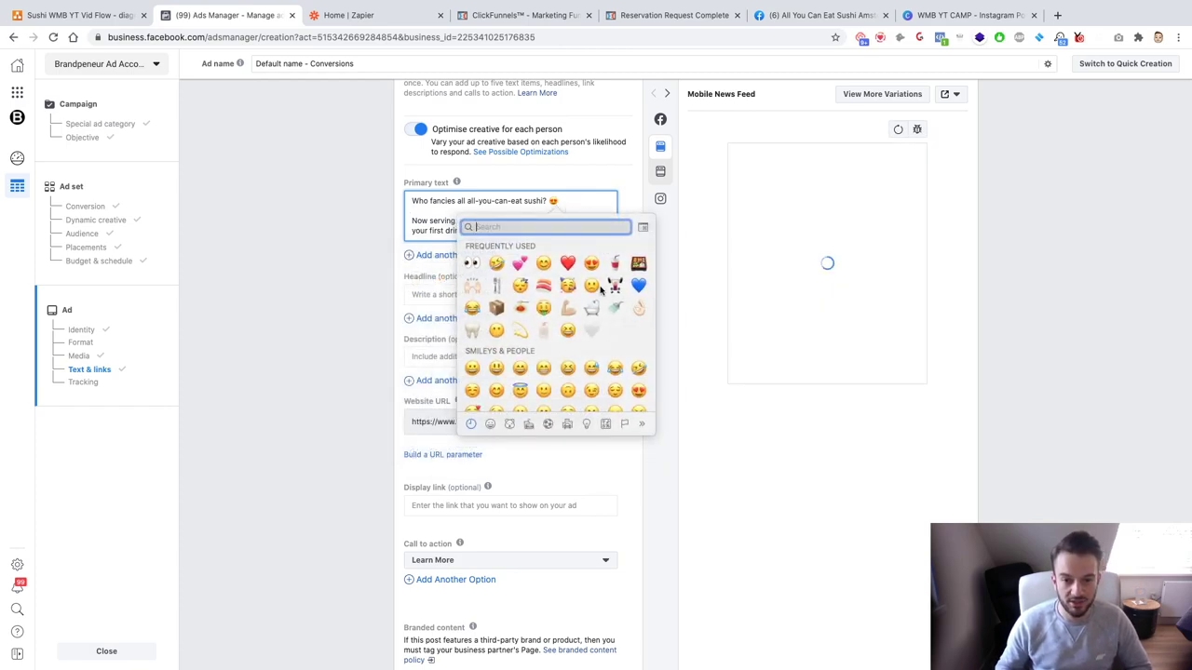
{"action": "left_click", "coordinate": [543, 286]}
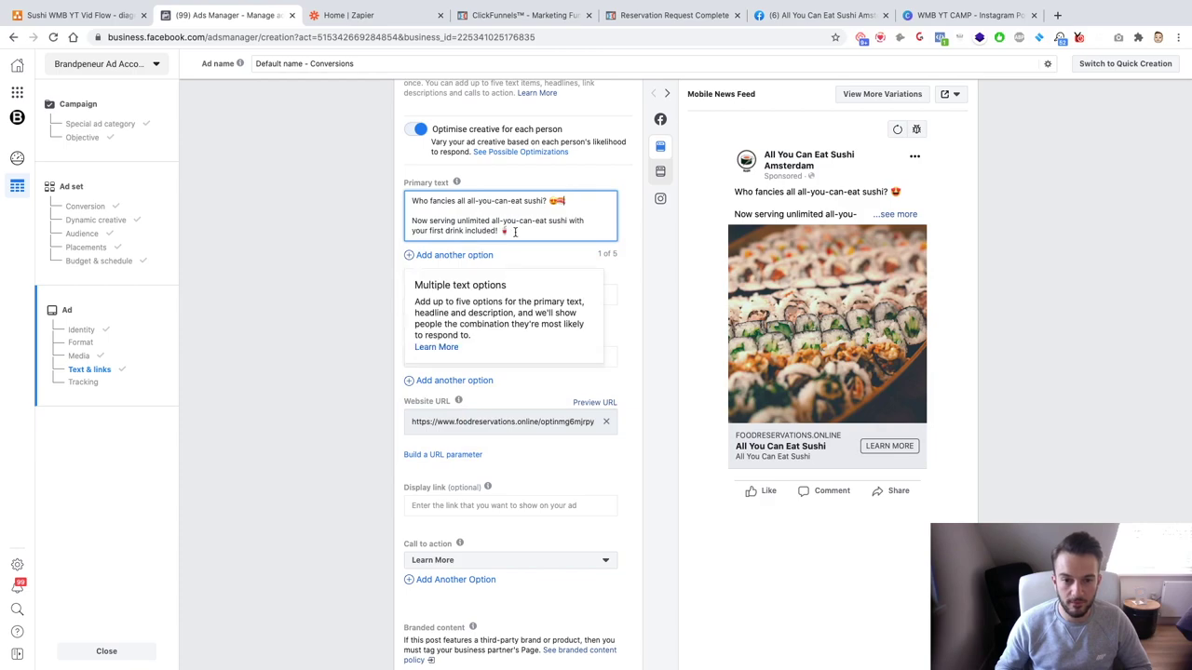
{"action": "key", "text": "Return"}
{"action": "key", "text": "Return"}
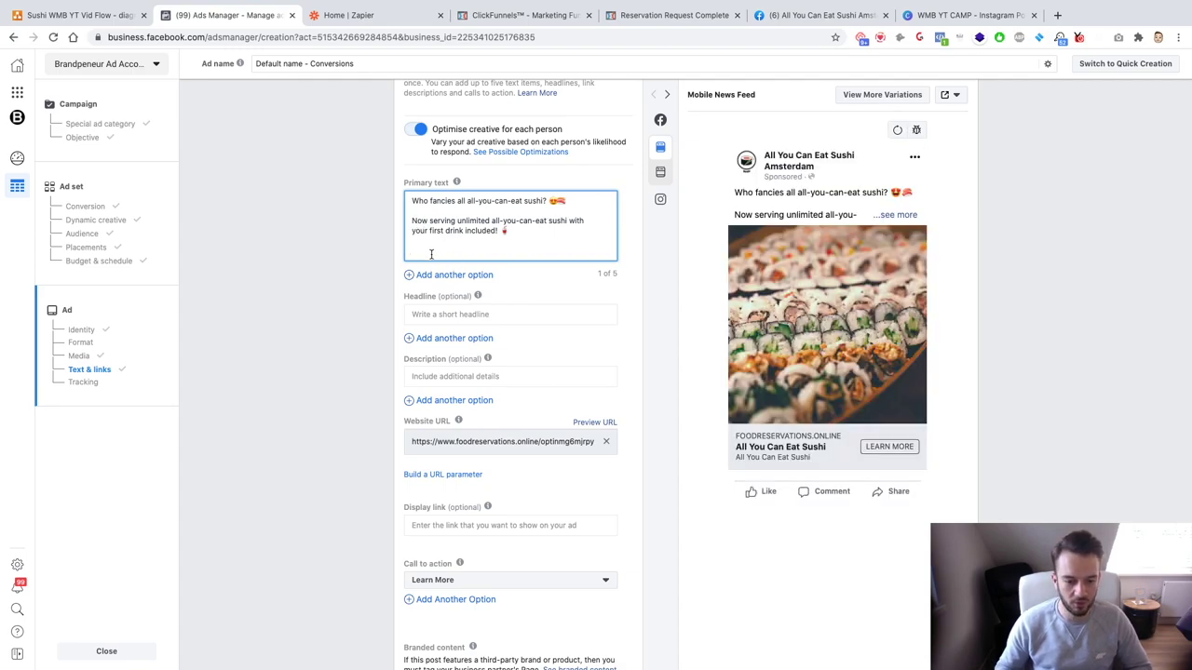
Step: Write 'Book a table through the link below and we will look after you!'
{"action": "type", "text": "Leave a reservation"}
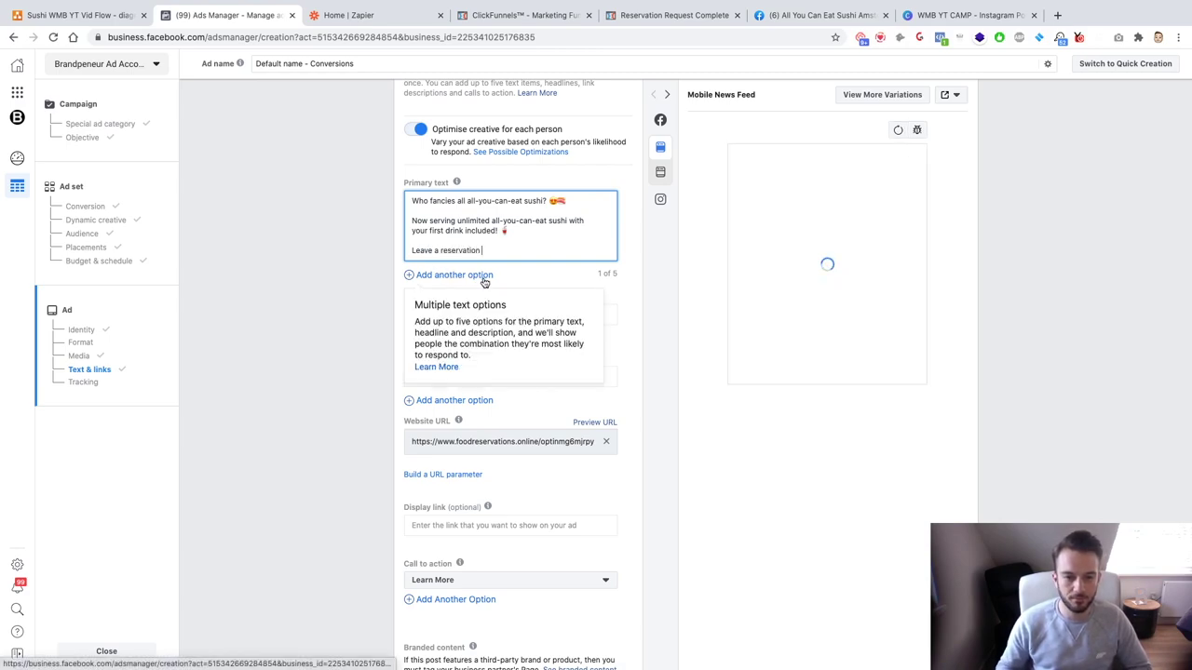
{"action": "left_click_drag", "start_coordinate": [447, 248], "coordinate": [403, 251]}
{"action": "type", "text": "Book a"}
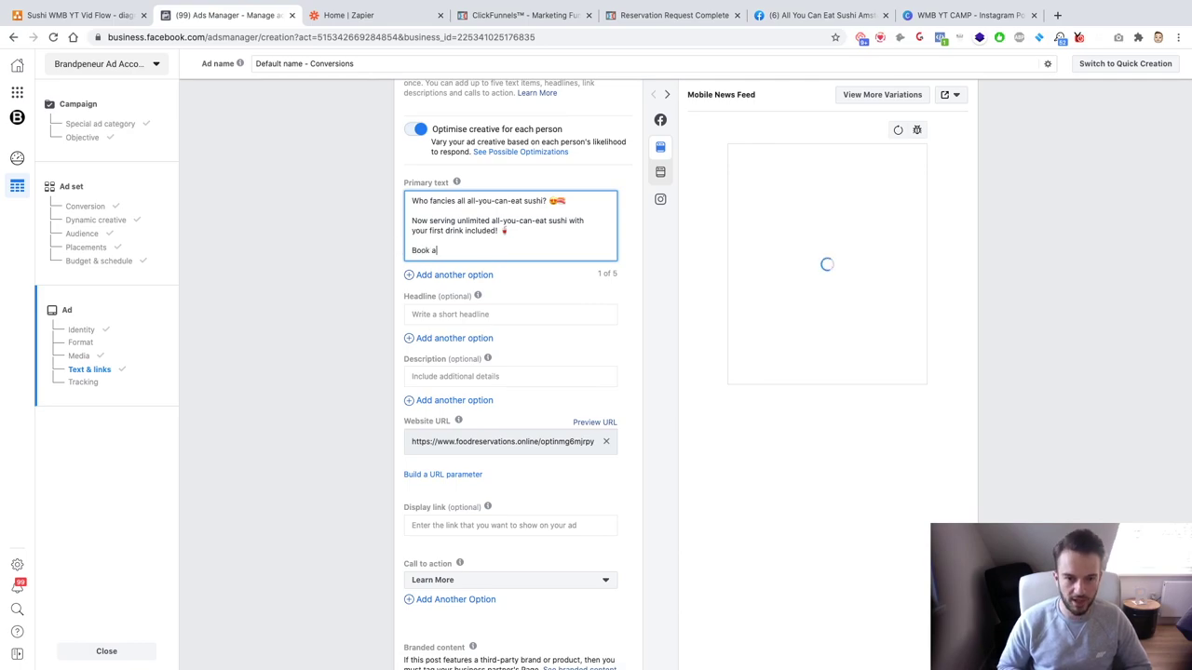
{"action": "type", "text": " table below"}
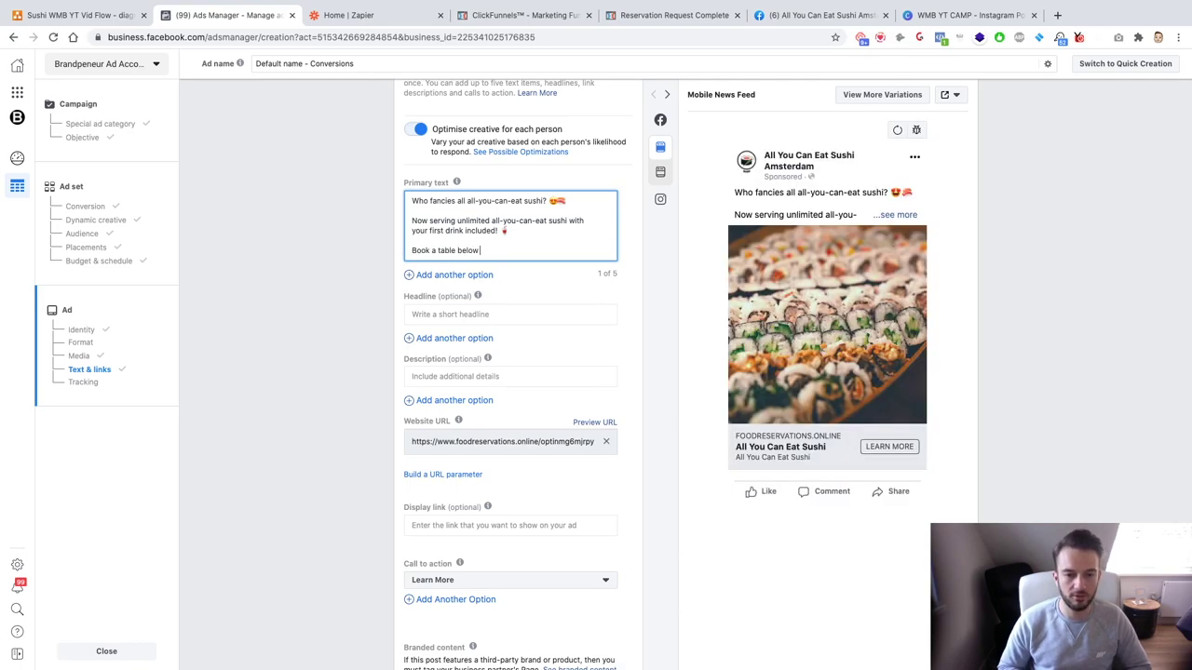
{"action": "key", "text": "BackSpace"}
{"action": "key", "text": "BackSpace"}
{"action": "key", "text": "BackSpace"}
{"action": "key", "text": "BackSpace"}
{"action": "key", "text": "BackSpace"}
{"action": "type", "text": "through the link"}
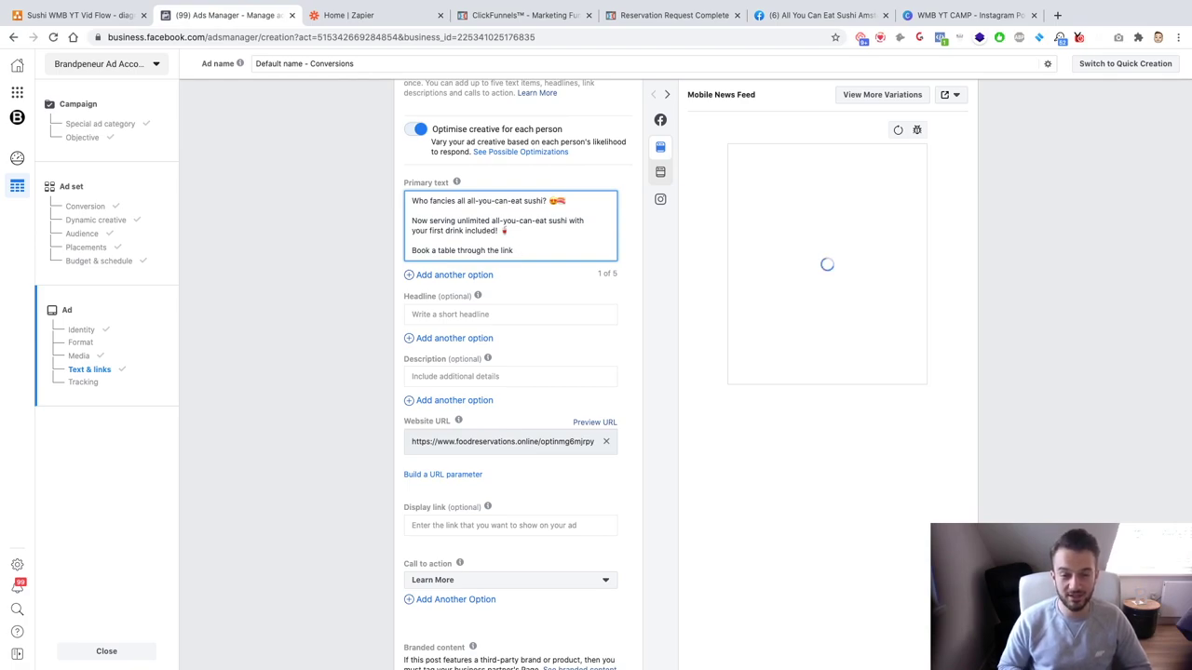
{"action": "type", "text": "below and we will look"}
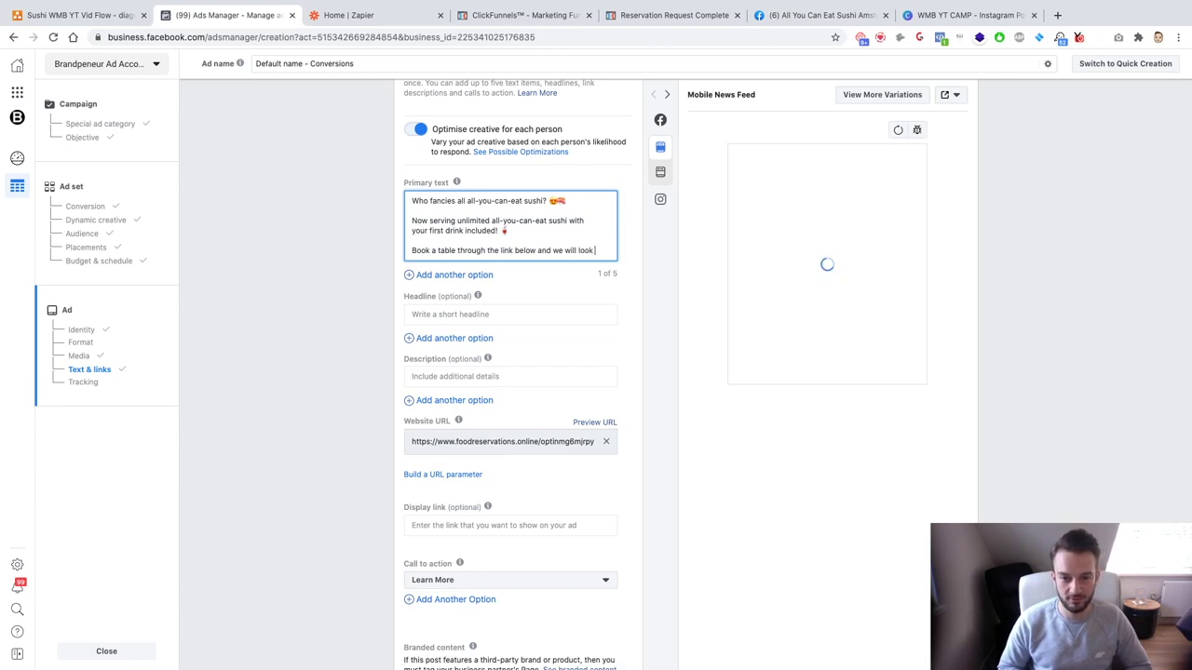
{"action": "type", "text": "after you!"}
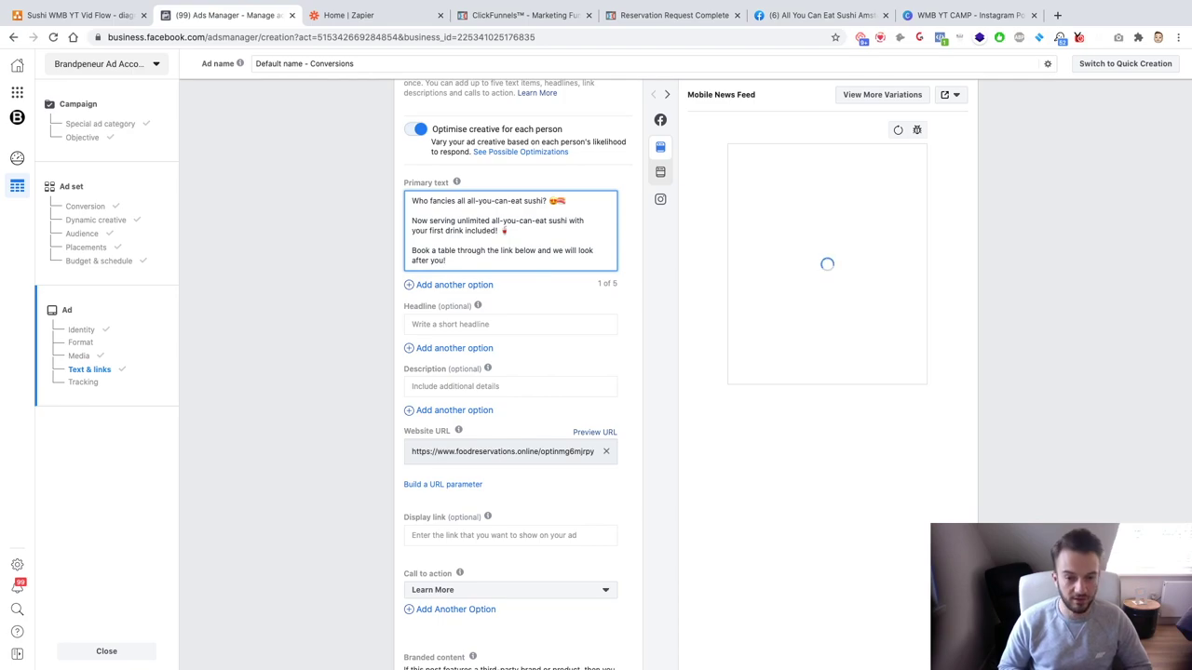
Step: Add a bento and a second emoji after the booking line, then add another primary-text option
{"action": "key", "text": "ctrl+super+space"}
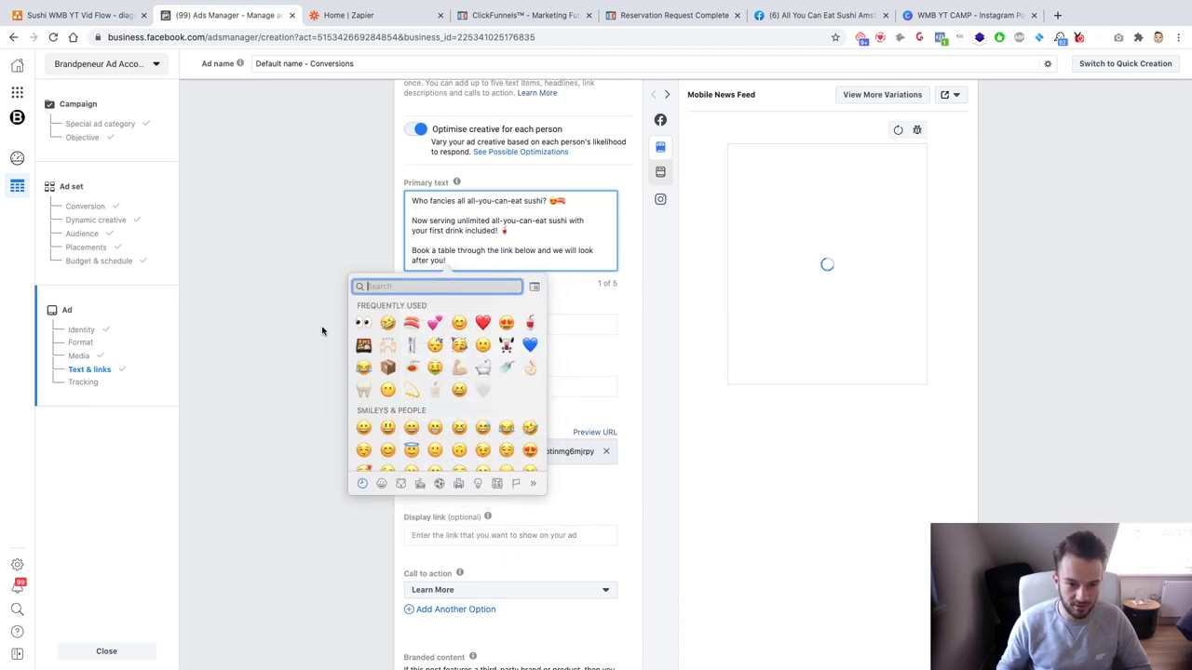
{"action": "key", "text": "Escape"}
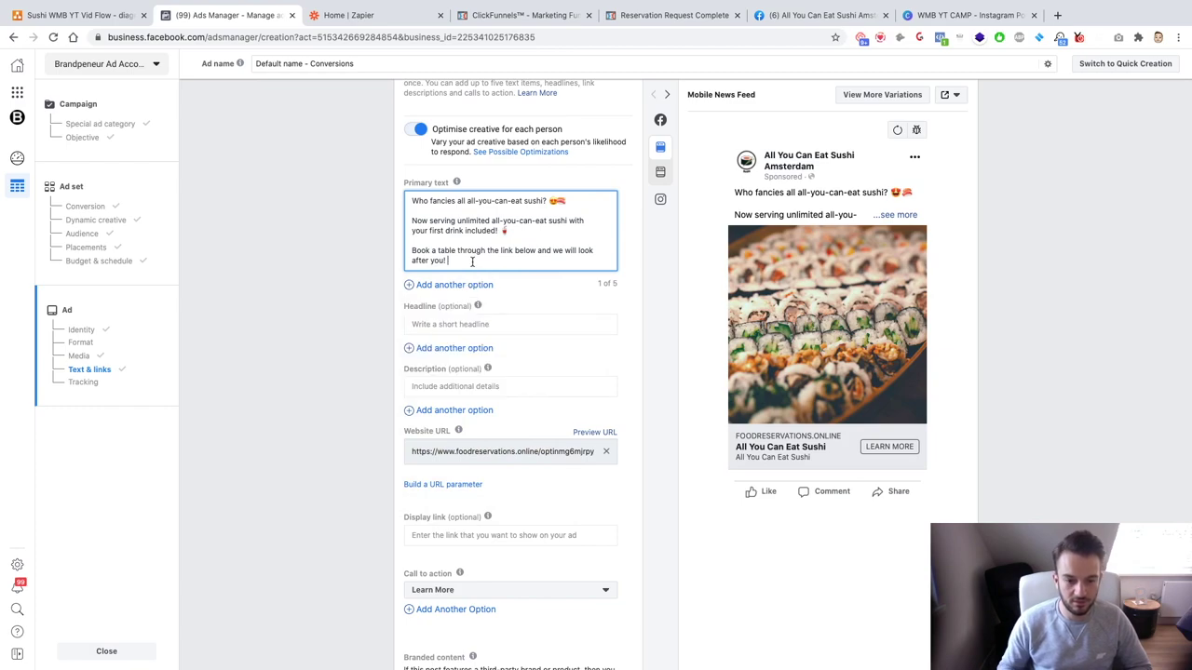
{"action": "key", "text": "ctrl+super+space"}
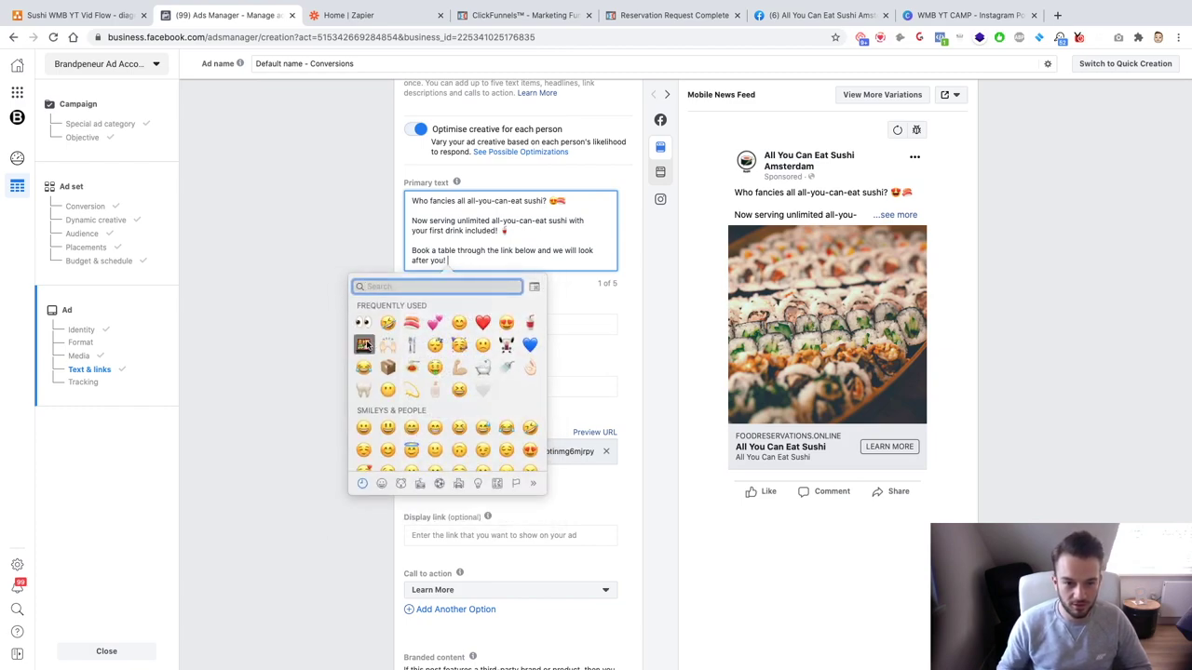
{"action": "left_click", "coordinate": [363, 345]}
{"action": "key", "text": "ctrl+super+space"}
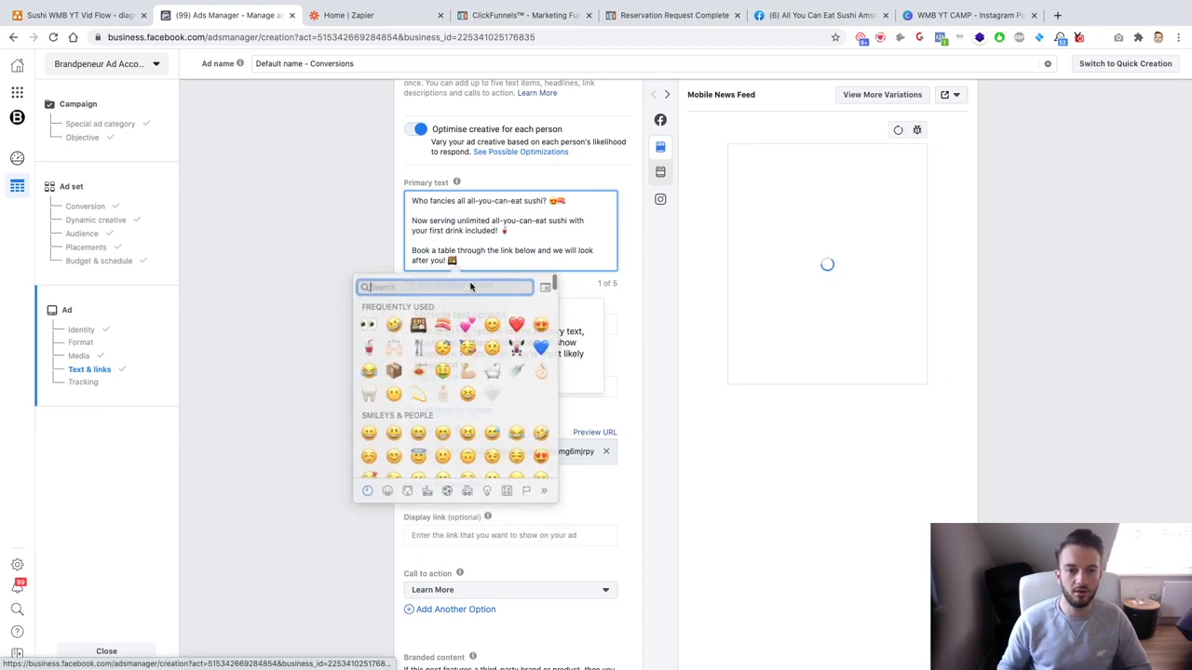
{"action": "left_click", "coordinate": [439, 322]}
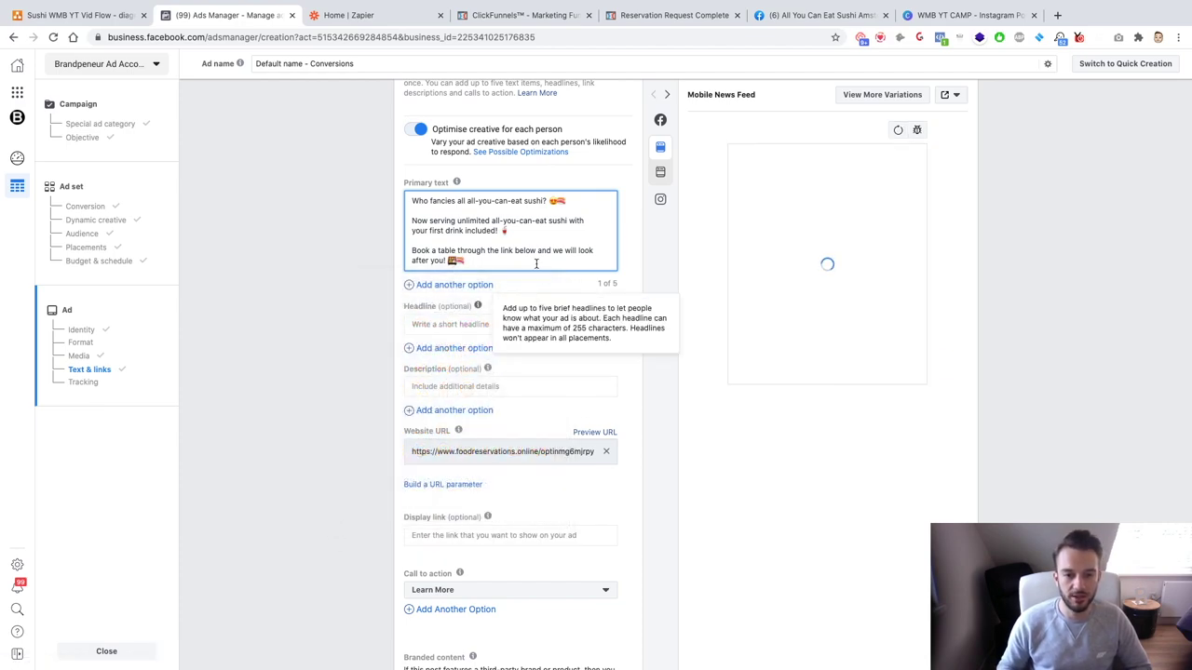
{"action": "left_click", "coordinate": [454, 285]}
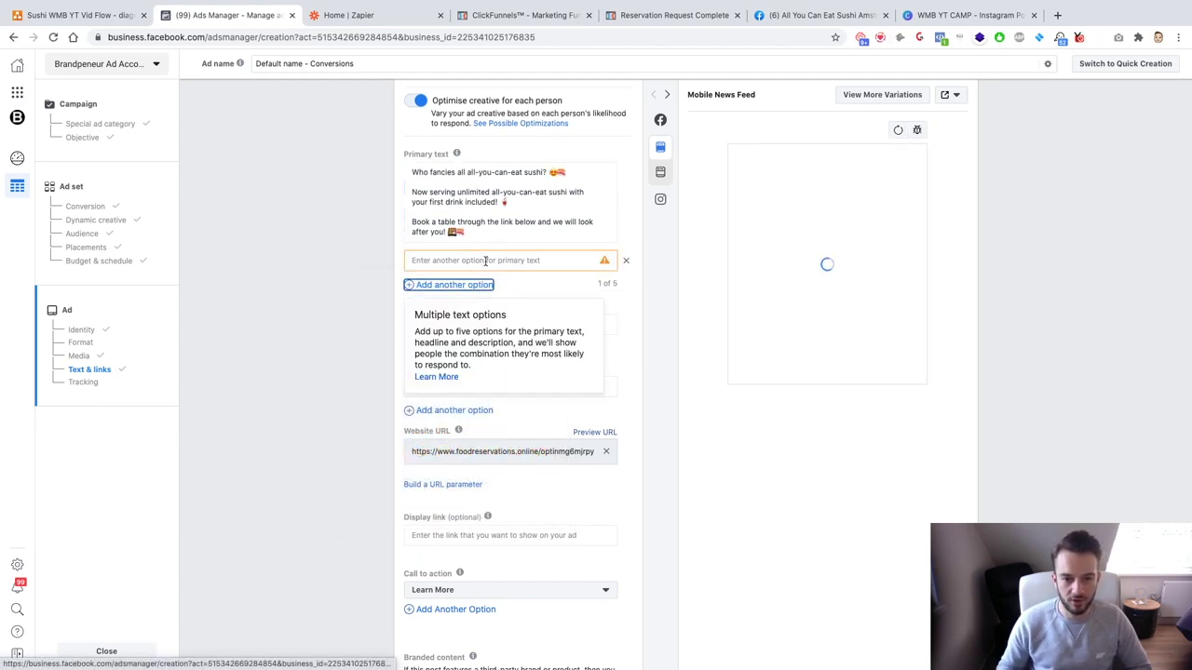
Step: Copy the whole first primary text into the new second option field
{"action": "key", "text": "ctrl+a"}
{"action": "key", "text": "ctrl+c"}
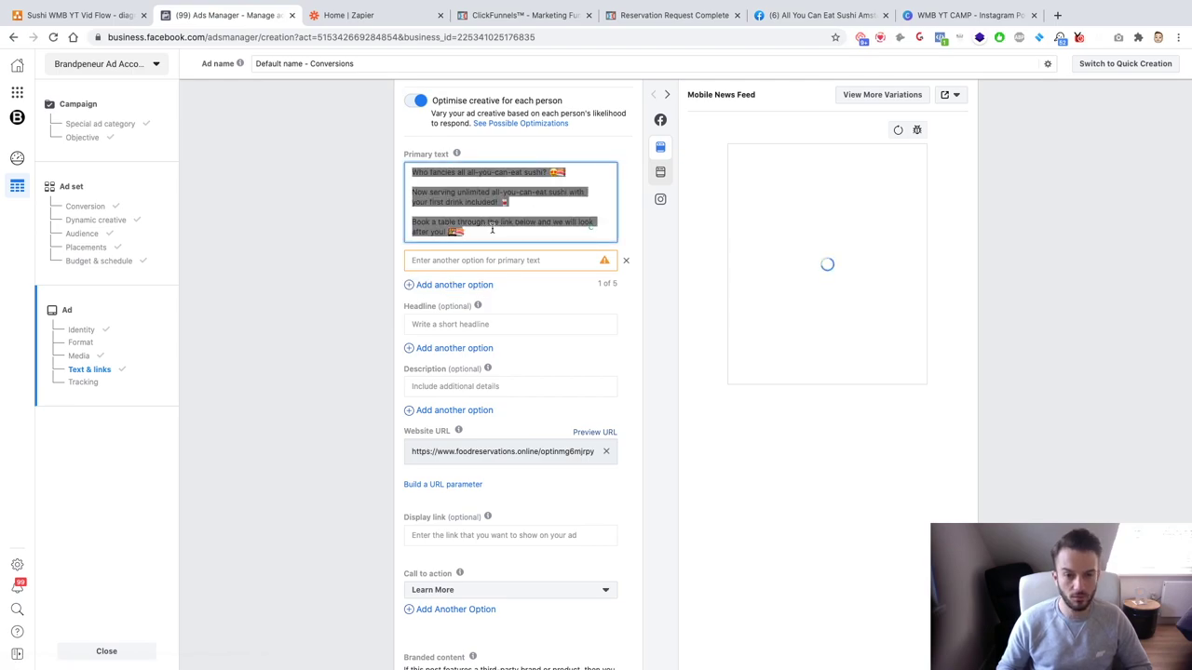
{"action": "left_click", "coordinate": [494, 259]}
{"action": "key", "text": "ctrl+v"}
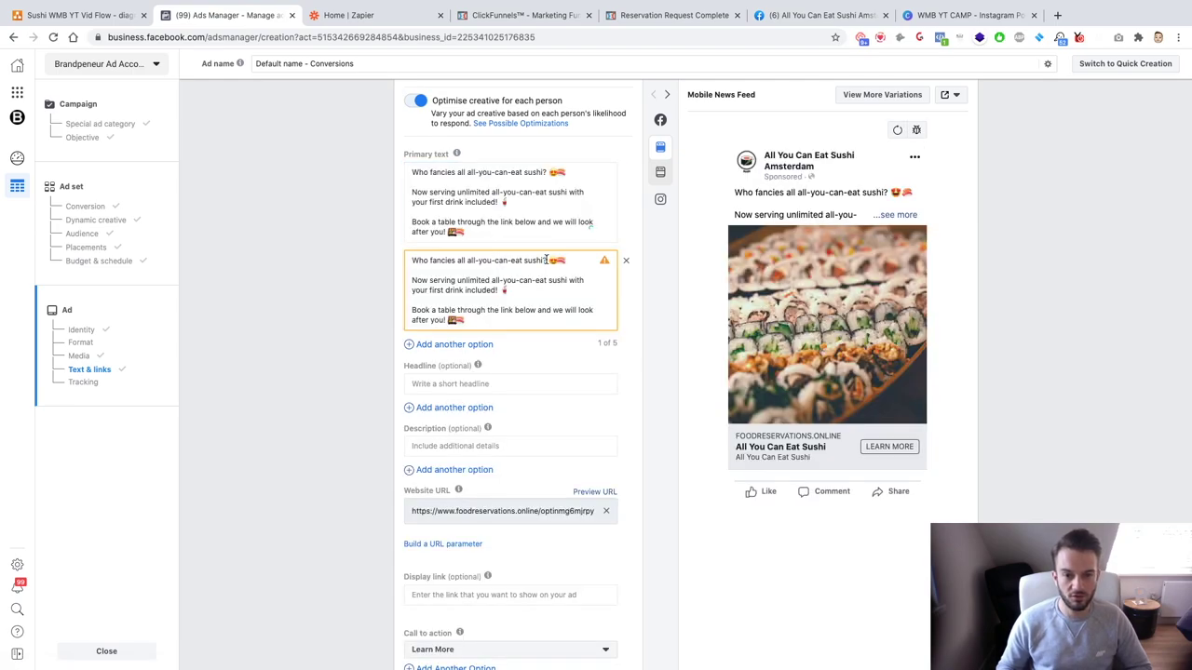
{"action": "left_click_drag", "start_coordinate": [551, 260], "coordinate": [399, 259]}
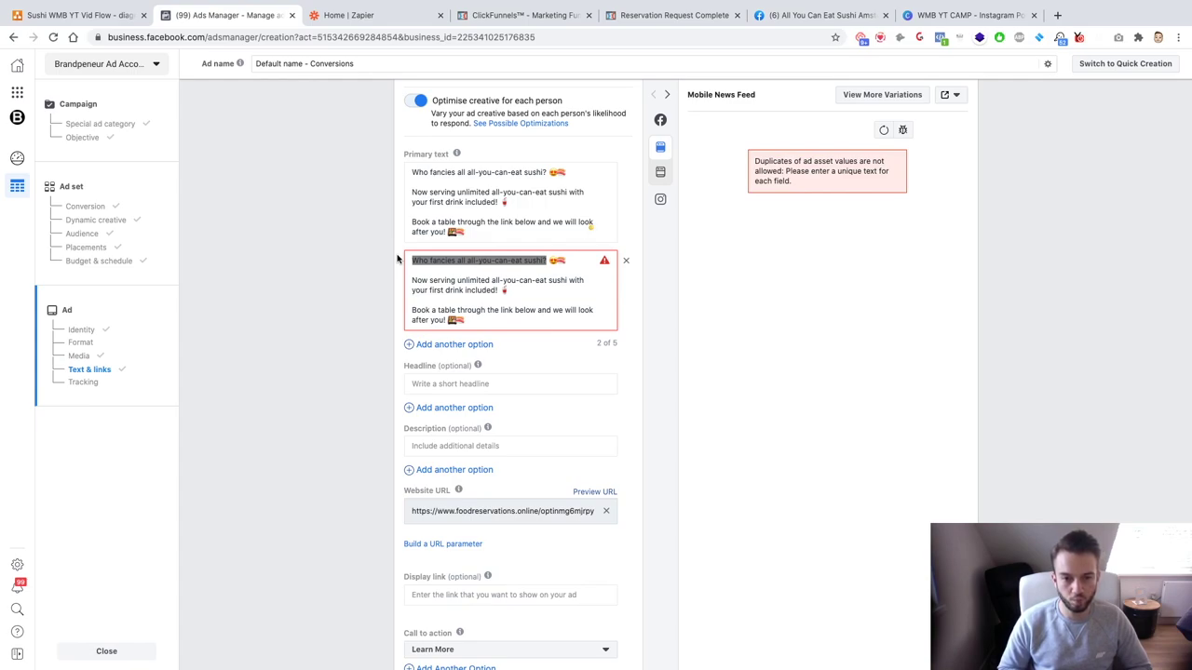
{"action": "left_click_drag", "start_coordinate": [410, 260], "coordinate": [456, 263]}
Step: Delete the first text's duplicated 'all' and reword the second's question to 'Who wants their first drink free…'
{"action": "left_click", "coordinate": [461, 171]}
{"action": "key", "text": "BackSpace"}
{"action": "key", "text": "BackSpace"}
{"action": "key", "text": "BackSpace"}
{"action": "key", "text": "BackSpace"}
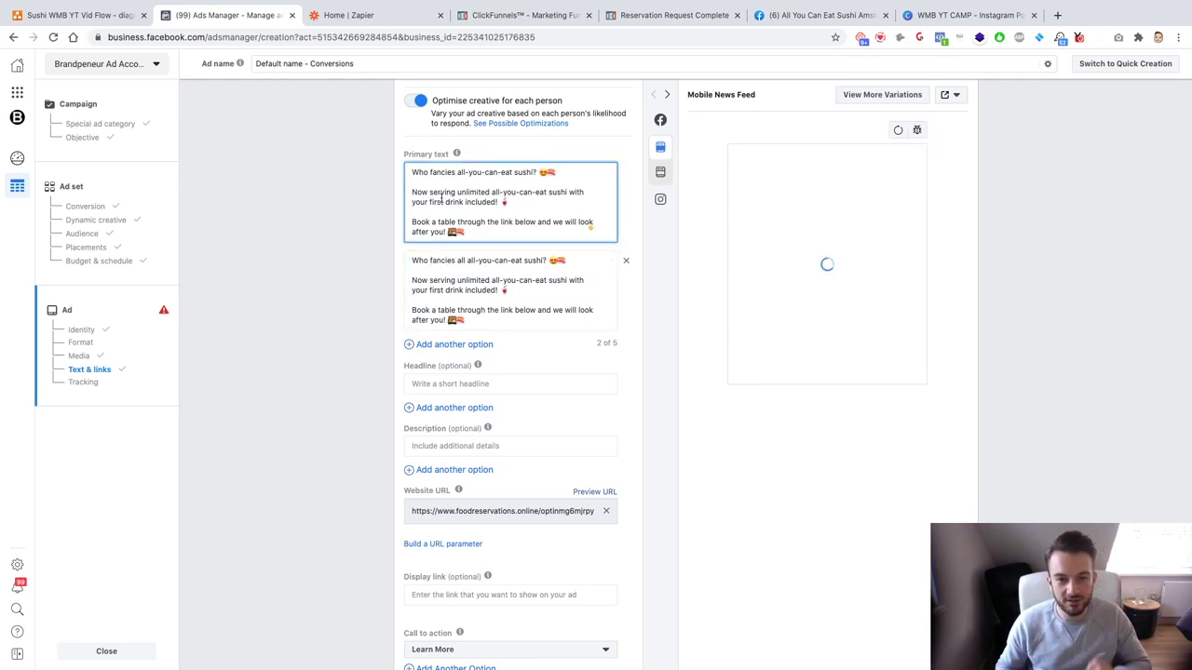
{"action": "left_click", "coordinate": [459, 261]}
{"action": "key", "text": "BackSpace"}
{"action": "key", "text": "BackSpace"}
{"action": "key", "text": "BackSpace"}
{"action": "key", "text": "BackSpace"}
{"action": "key", "text": "BackSpace"}
{"action": "key", "text": "BackSpace"}
{"action": "key", "text": "BackSpace"}
{"action": "key", "text": "BackSpace"}
{"action": "key", "text": "BackSpace"}
{"action": "key", "text": "BackSpace"}
{"action": "key", "text": "BackSpace"}
{"action": "type", "text": "w"}
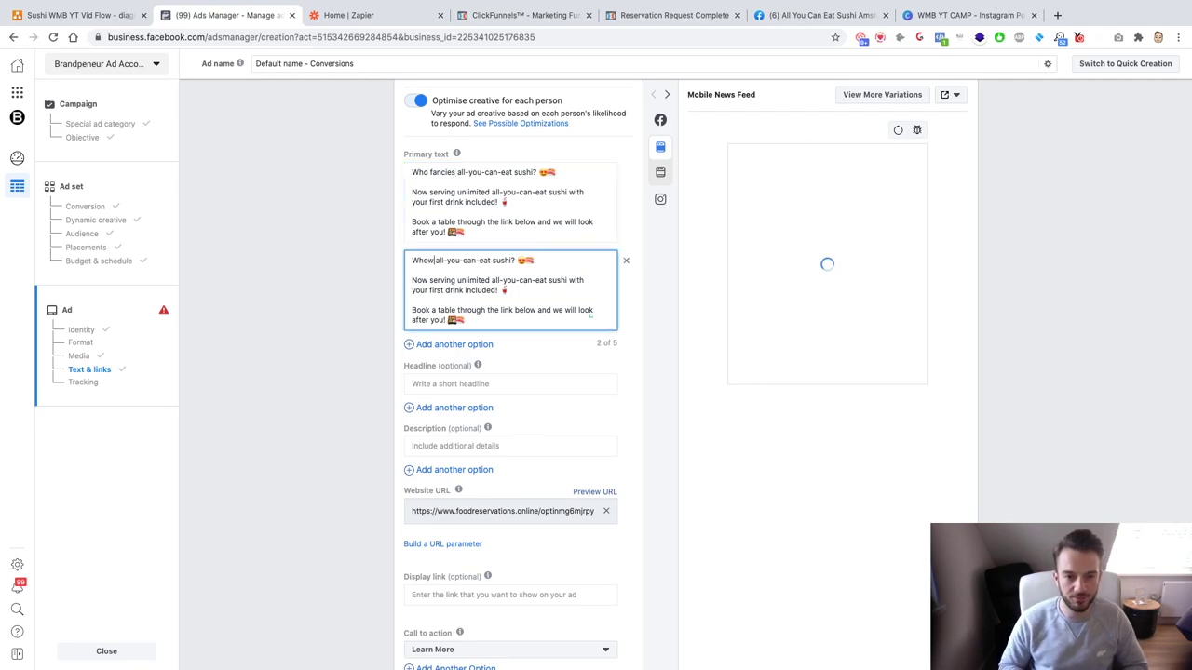
{"action": "type", "text": "ants "}
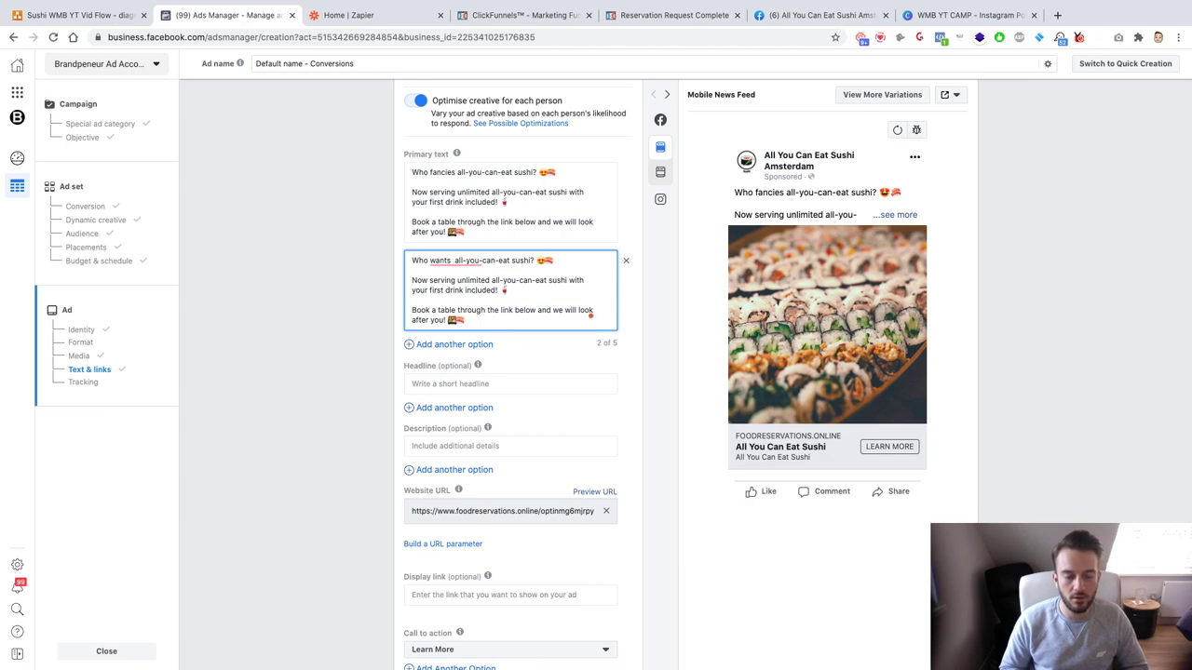
{"action": "type", "text": "their first dri"}
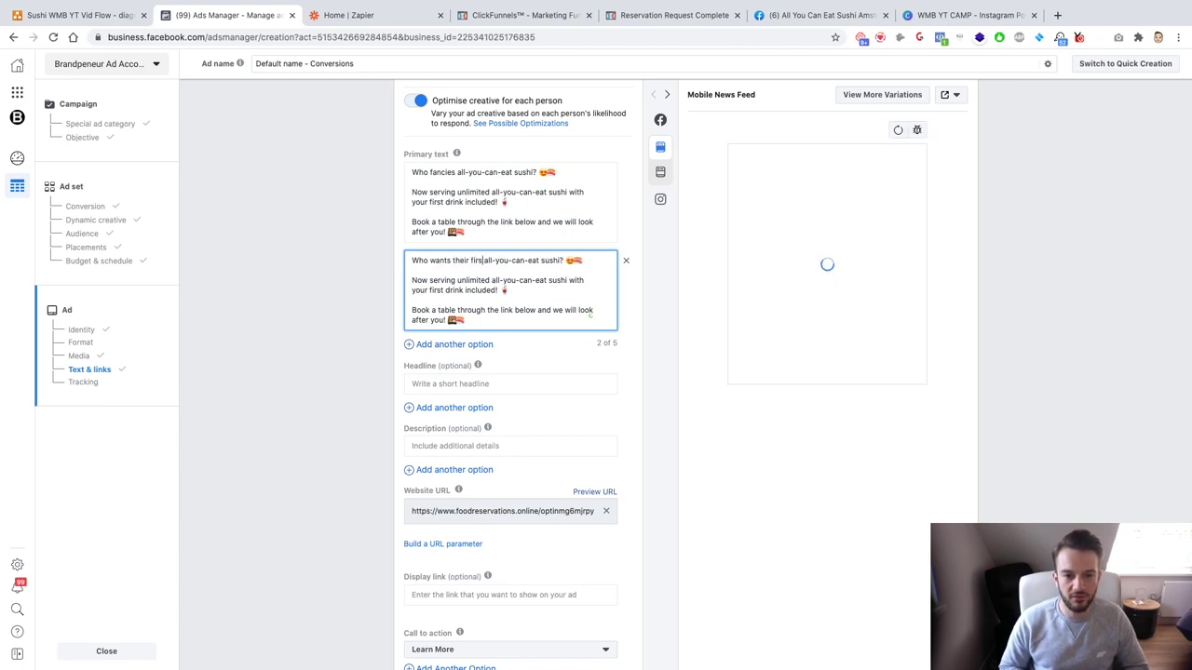
{"action": "type", "text": "nk free with their"}
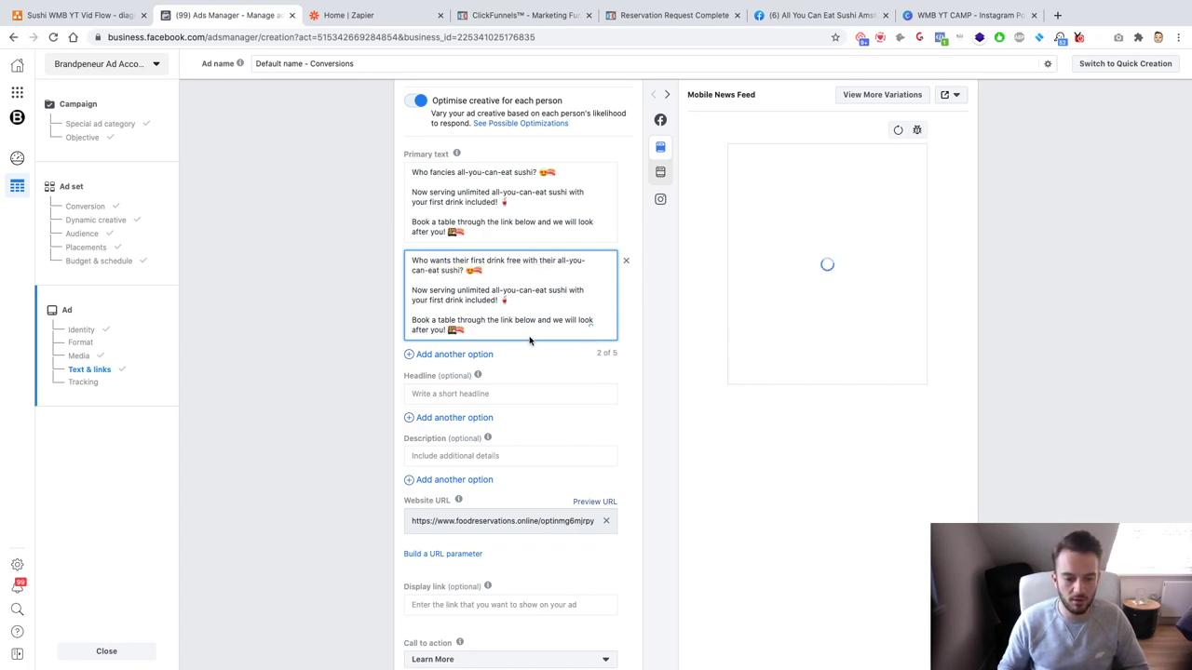
{"action": "left_click_drag", "start_coordinate": [515, 299], "coordinate": [405, 290]}
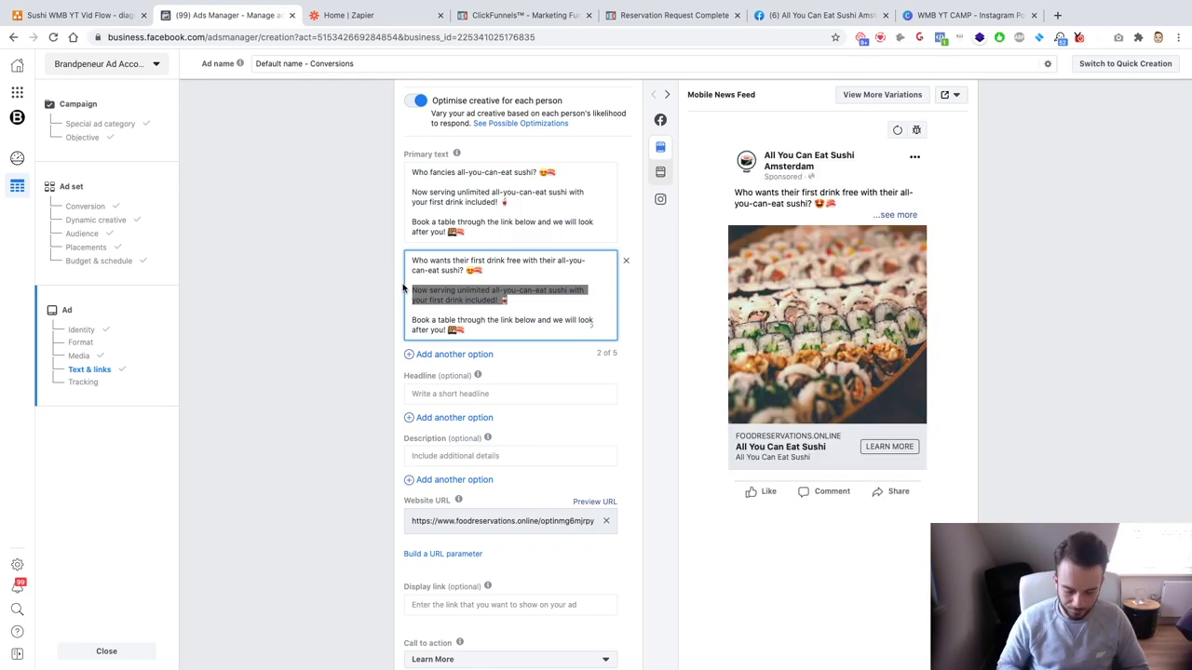
Step: Swap the 'Now serving' paragraph for 'Leave a request for a table online here' plus a plate-and-cutlery emoji
{"action": "key", "text": "BackSpace"}
{"action": "type", "text": "Leave a request"}
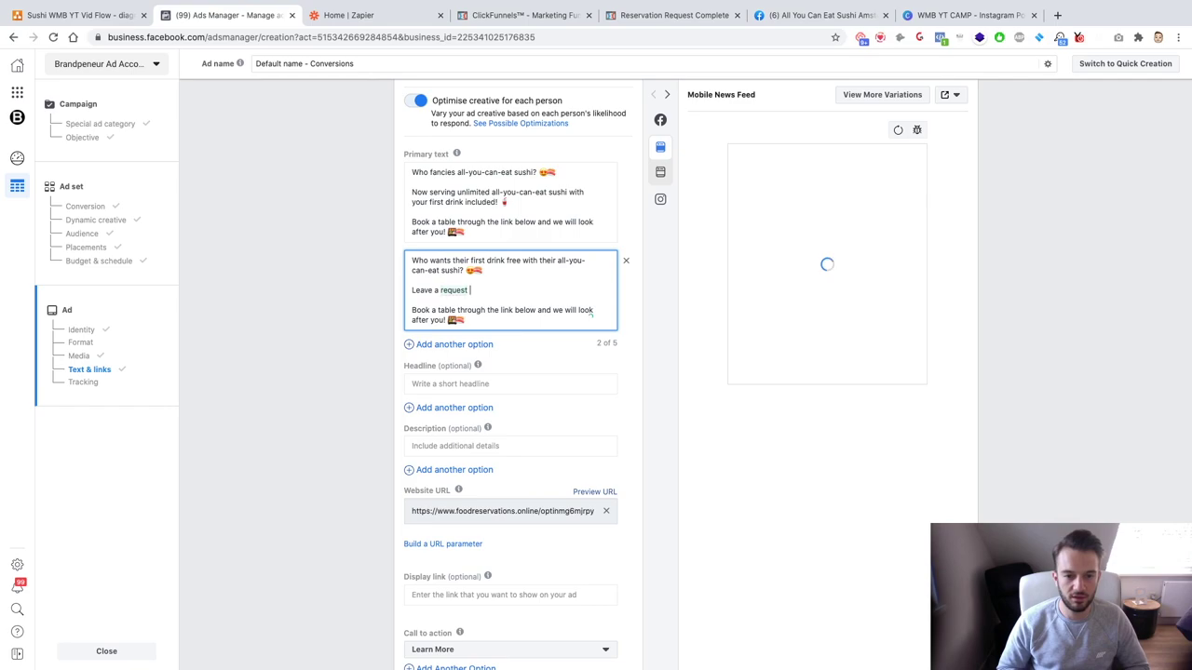
{"action": "type", "text": " for a table "}
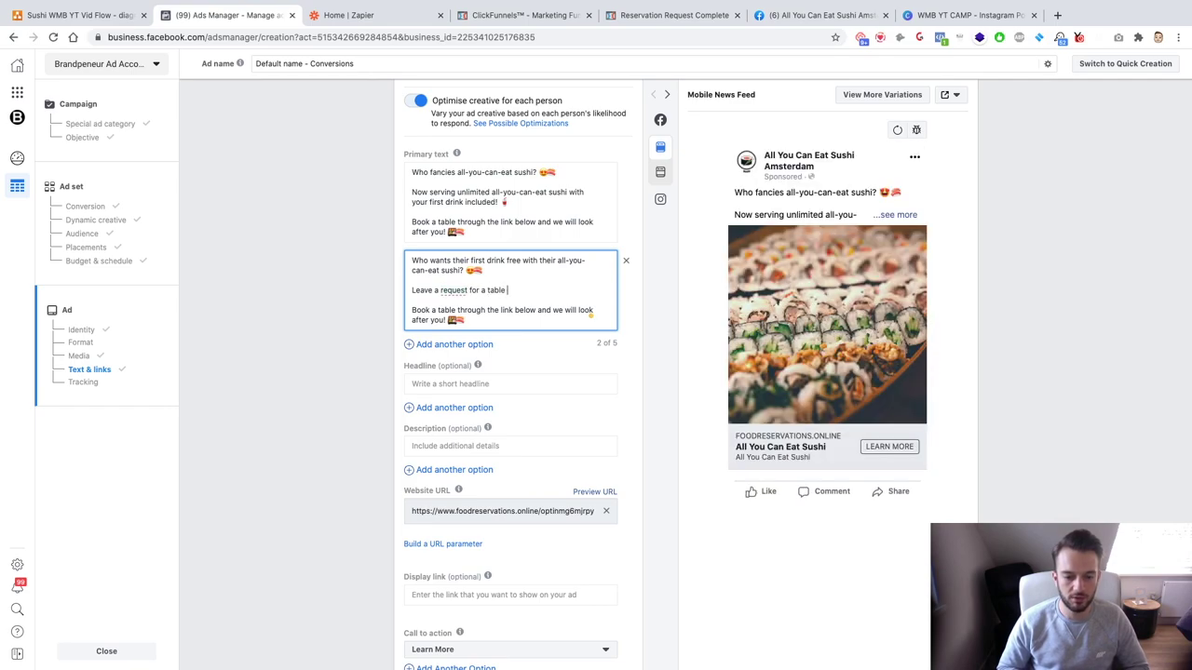
{"action": "type", "text": "online here"}
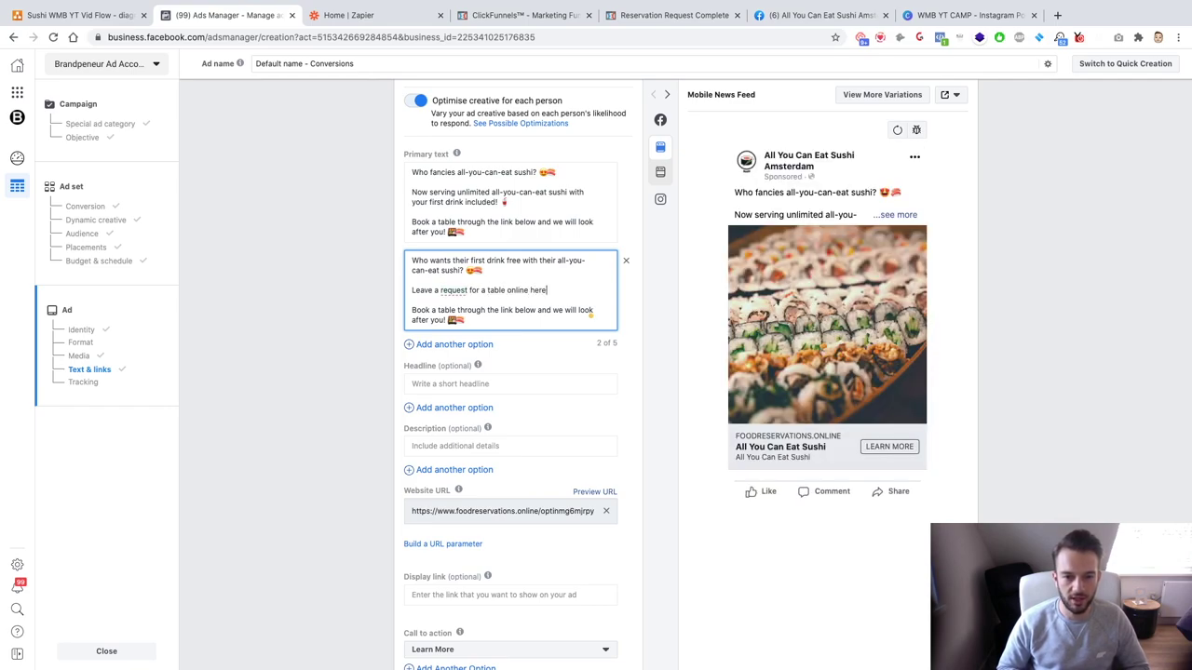
{"action": "key", "text": "ctrl+super+space"}
{"action": "type", "text": "food"}
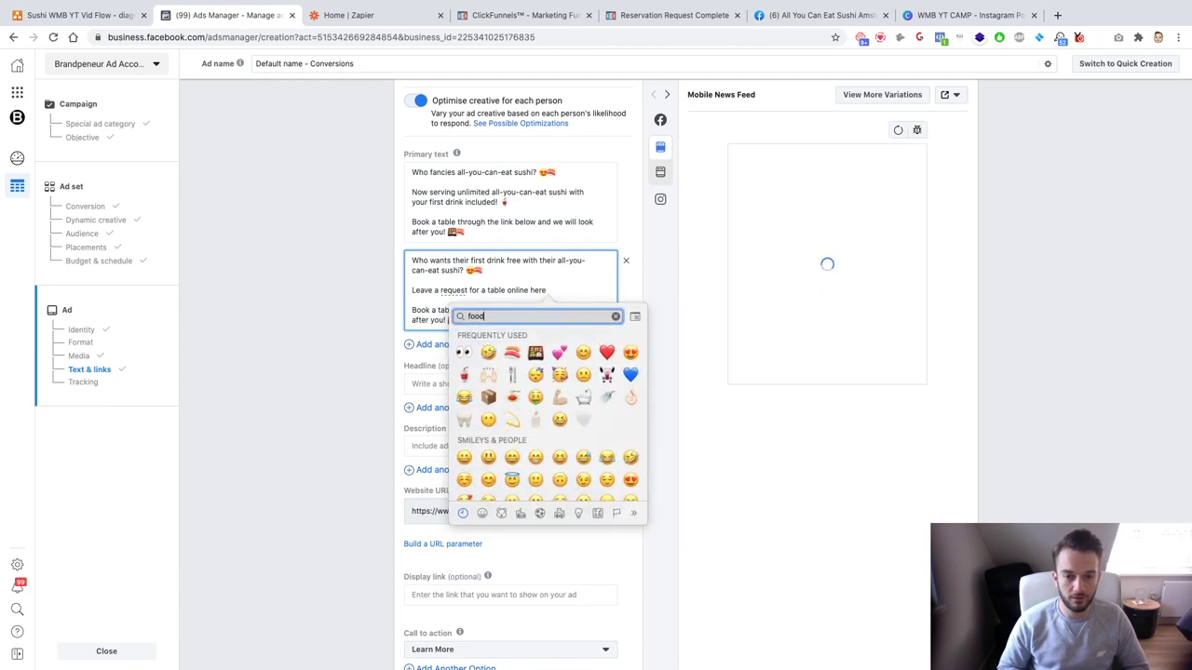
{"action": "scroll", "coordinate": [559, 437], "scroll_direction": "down", "scroll_amount": 3}
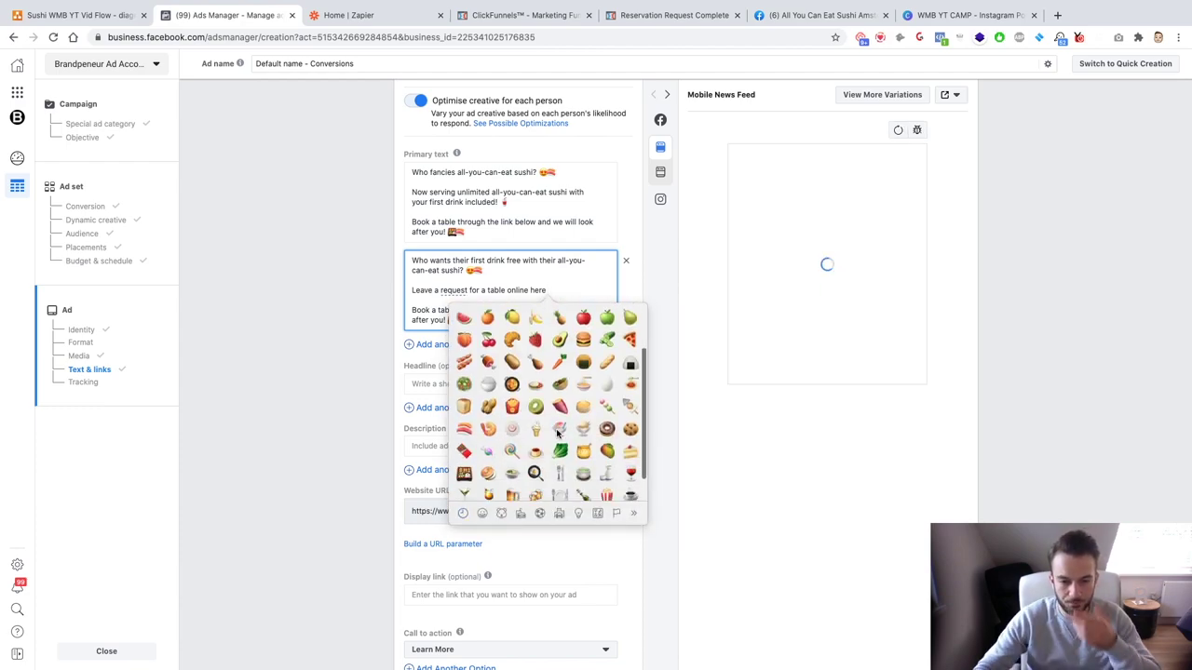
{"action": "scroll", "coordinate": [560, 434], "scroll_direction": "down", "scroll_amount": 3}
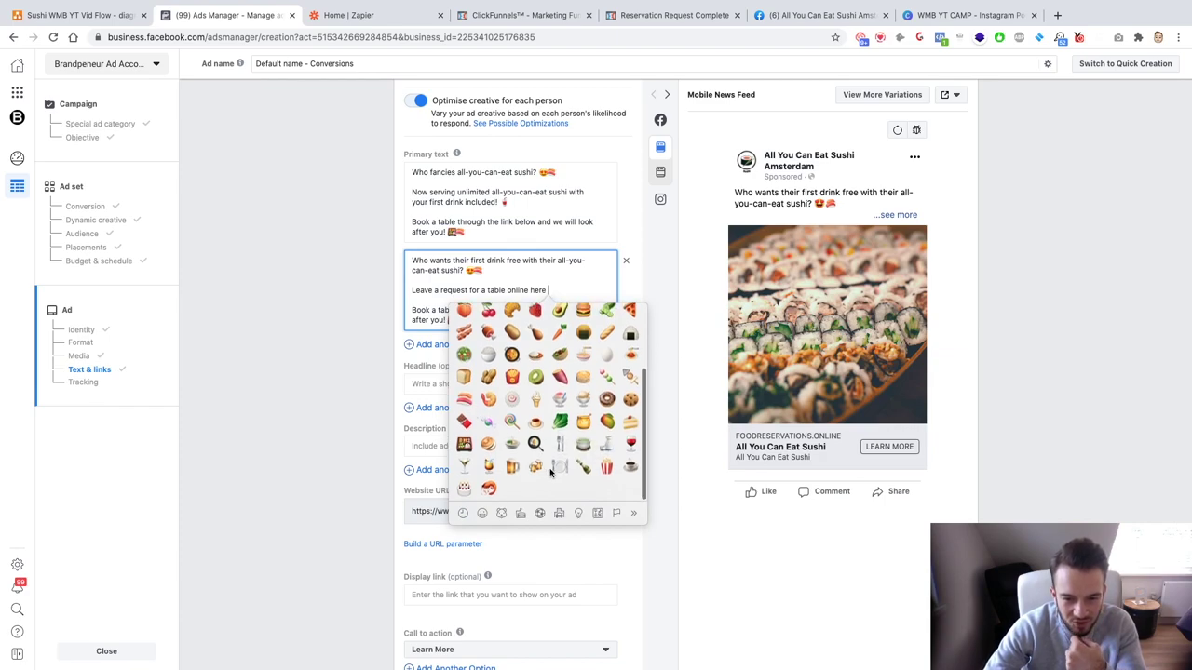
{"action": "scroll", "coordinate": [554, 477], "scroll_direction": "up", "scroll_amount": 3}
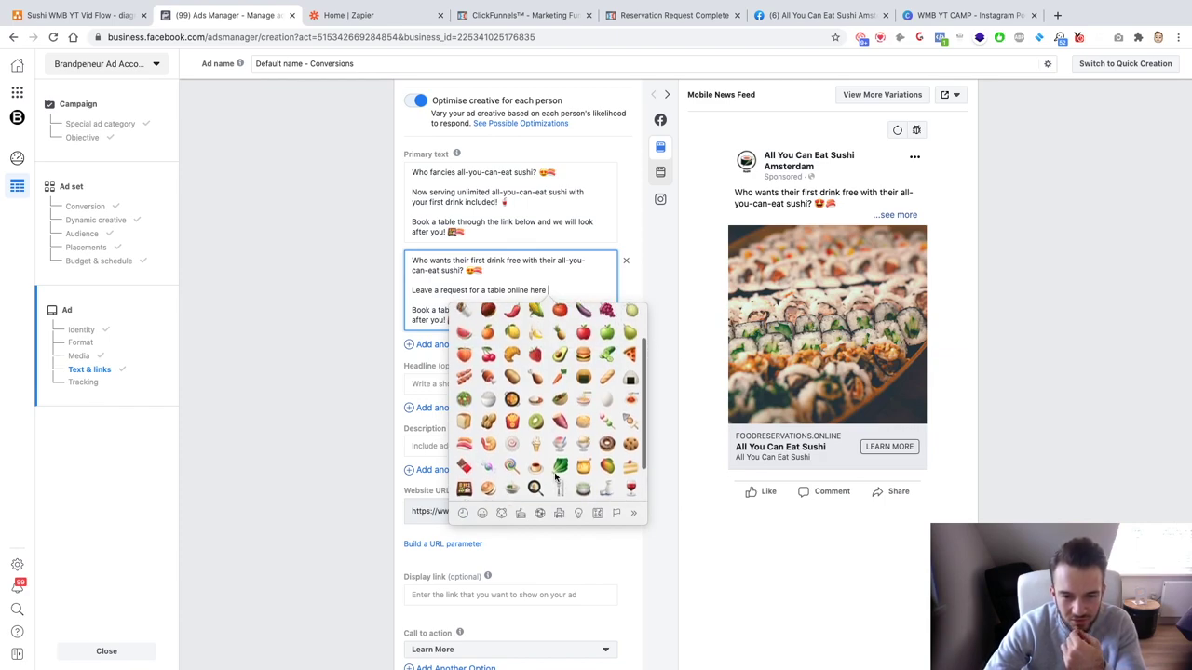
{"action": "scroll", "coordinate": [555, 476], "scroll_direction": "up", "scroll_amount": 1}
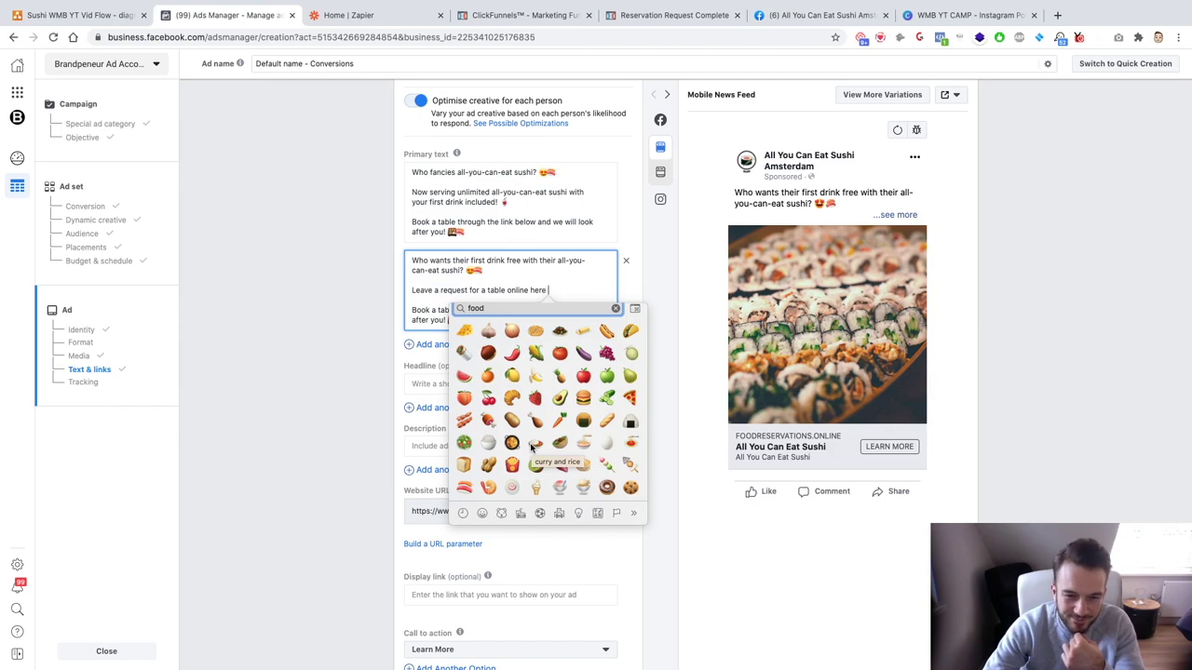
{"action": "left_click", "coordinate": [515, 308]}
{"action": "type", "text": "fo"}
{"action": "key", "text": "BackSpace"}
{"action": "key", "text": "BackSpace"}
{"action": "type", "text": "cutler"}
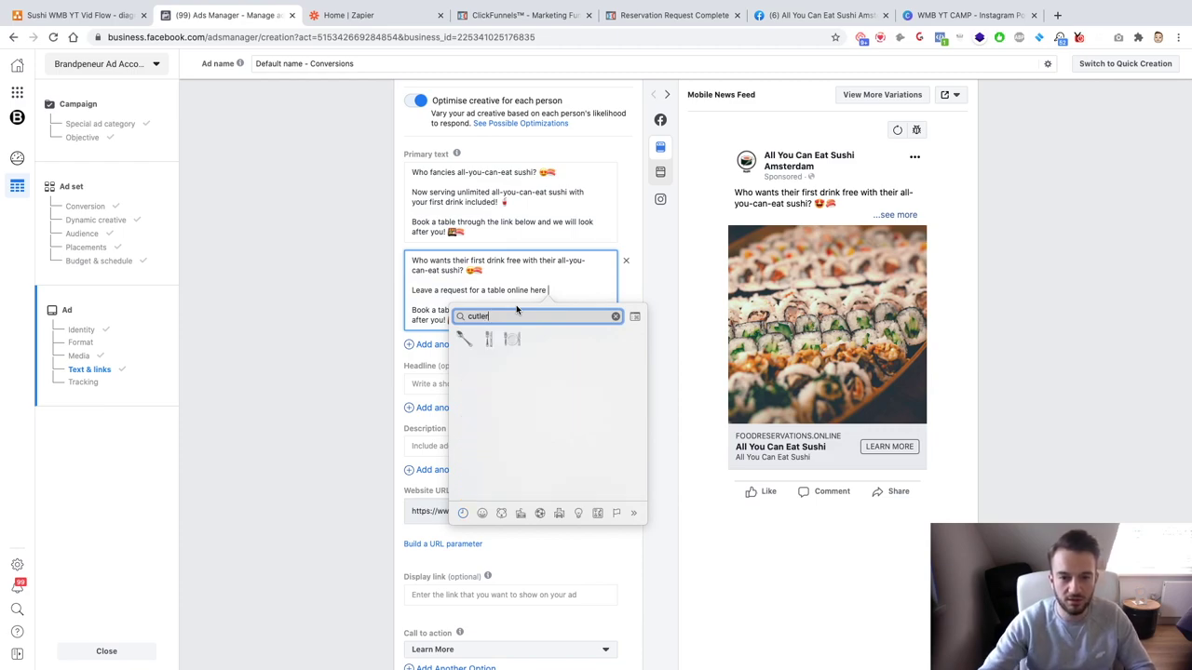
{"action": "left_click", "coordinate": [511, 340]}
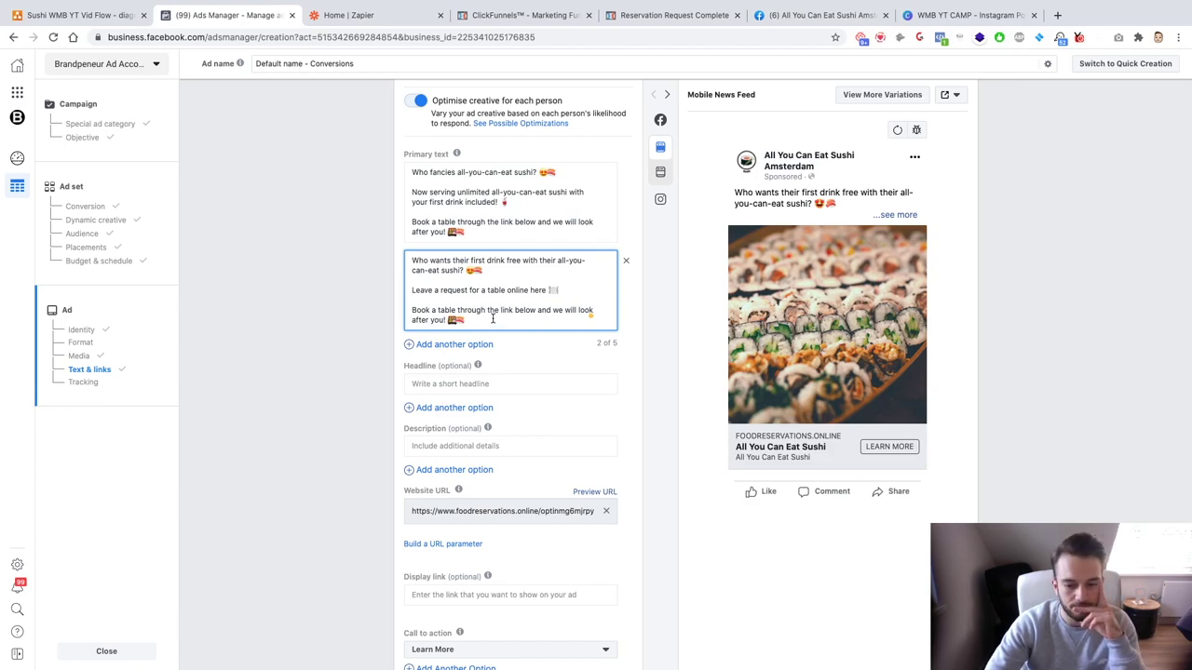
{"action": "left_click_drag", "start_coordinate": [491, 319], "coordinate": [412, 311]}
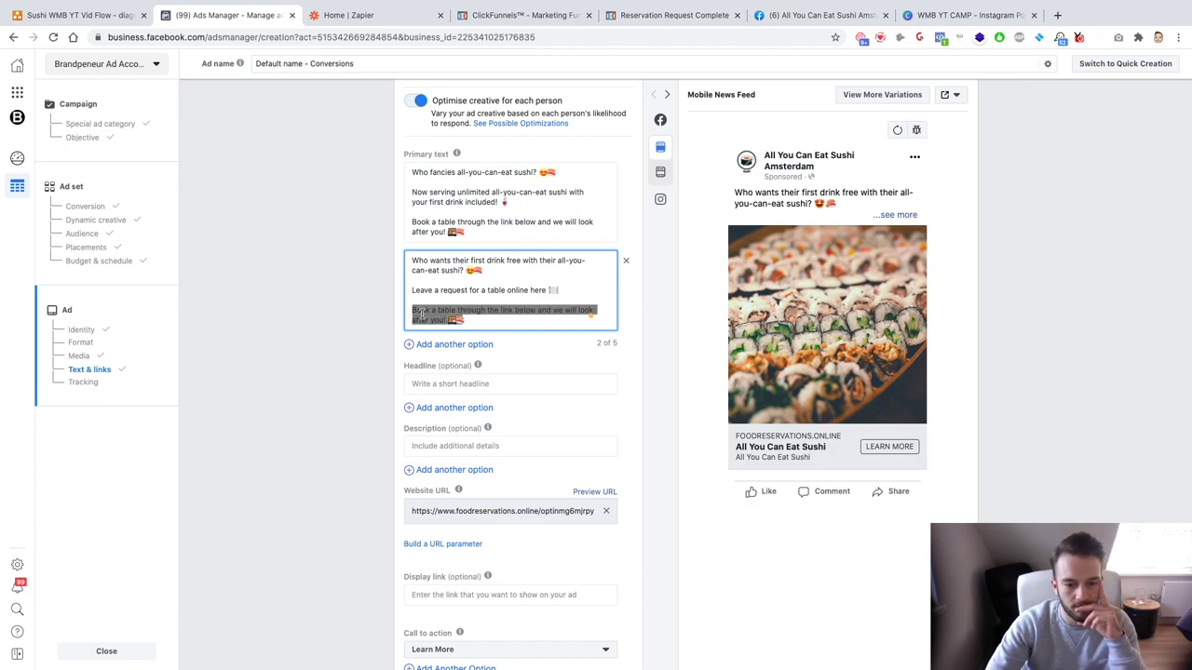
Step: Enter 'Come in, sit down and enjoy the best freshly served sushi in Amsterdam!' and paste the 'Book a table' line below
{"action": "type", "text": "Come in,"}
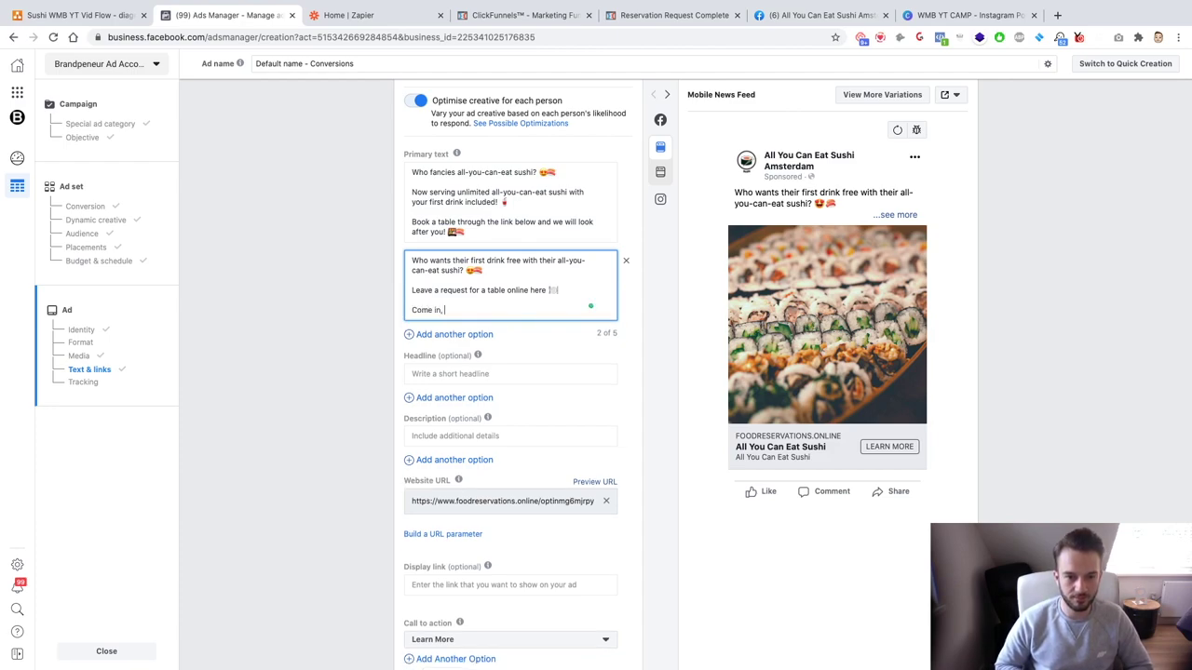
{"action": "type", "text": " sit down and enjoy"}
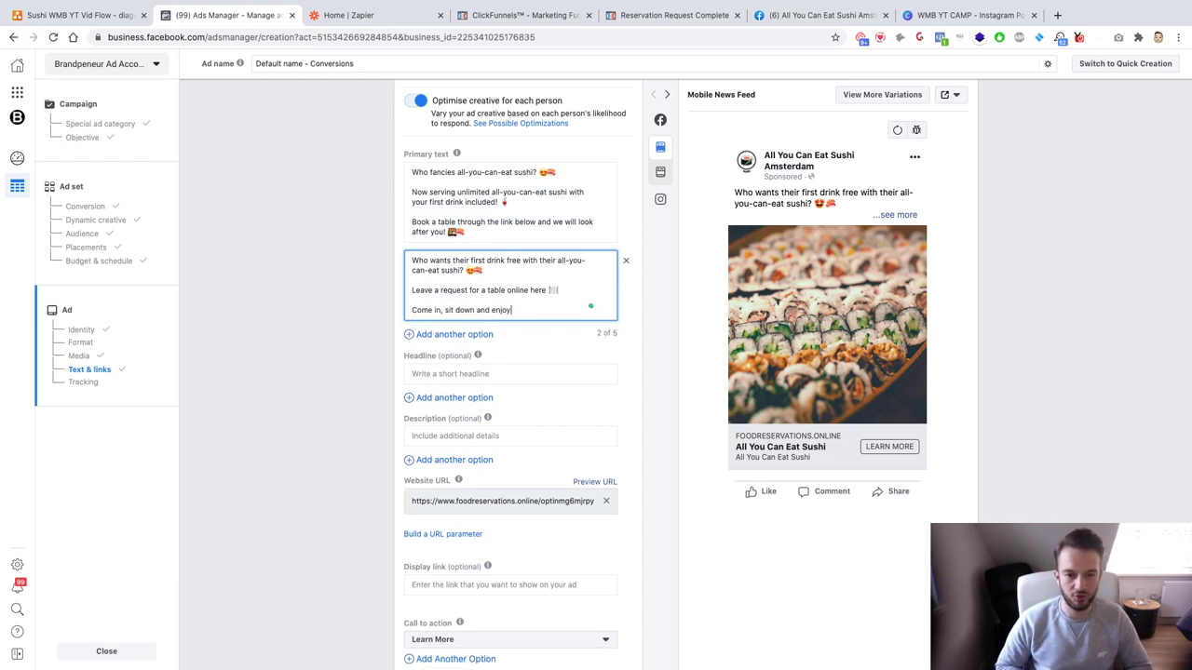
{"action": "type", "text": " the best freshley se"}
{"action": "type", "text": " ser"}
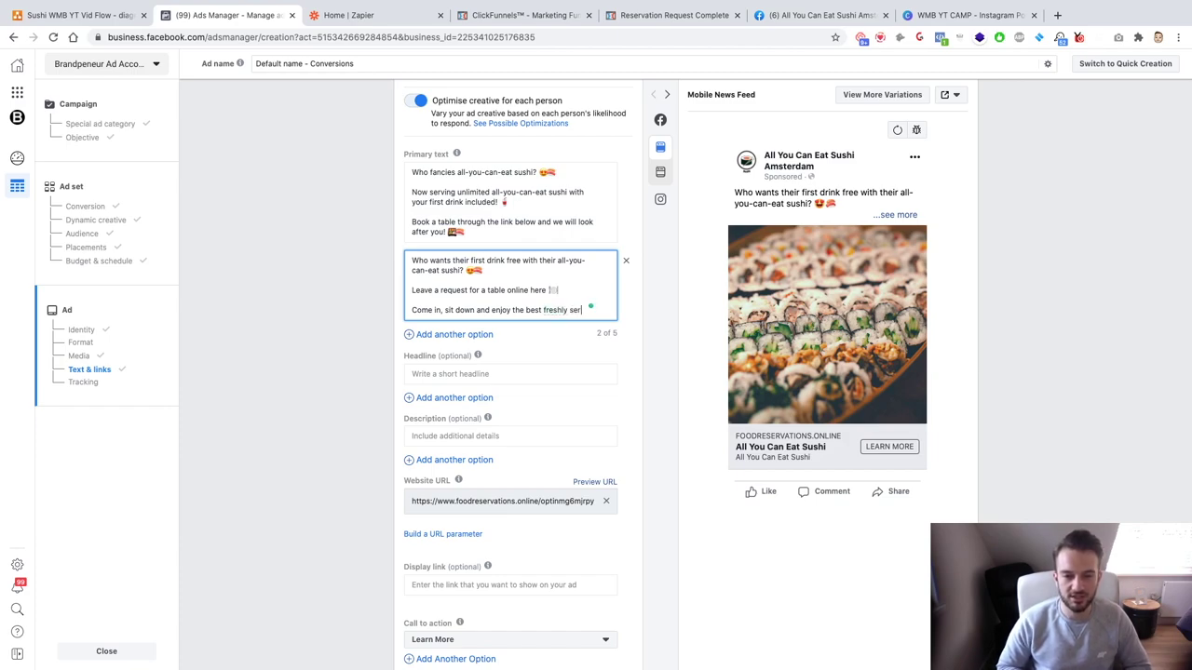
{"action": "type", "text": "ved sushi in Amsterdam!"}
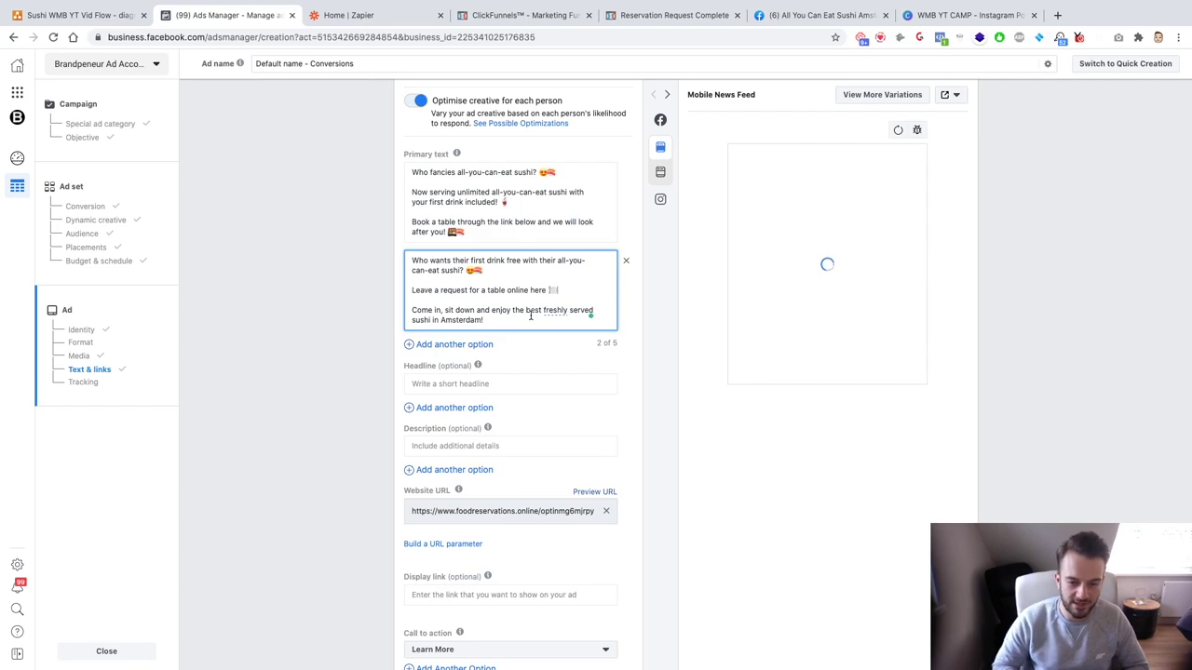
{"action": "key", "text": "Return"}
{"action": "key", "text": "Return"}
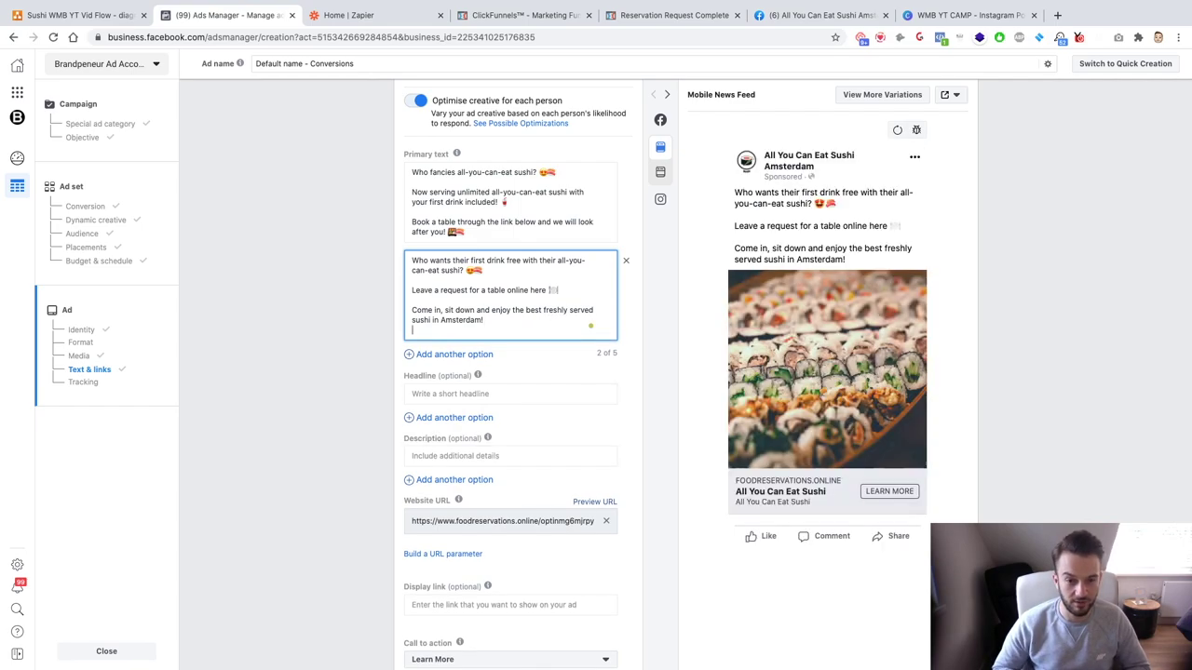
{"action": "left_click_drag", "start_coordinate": [471, 227], "coordinate": [404, 224]}
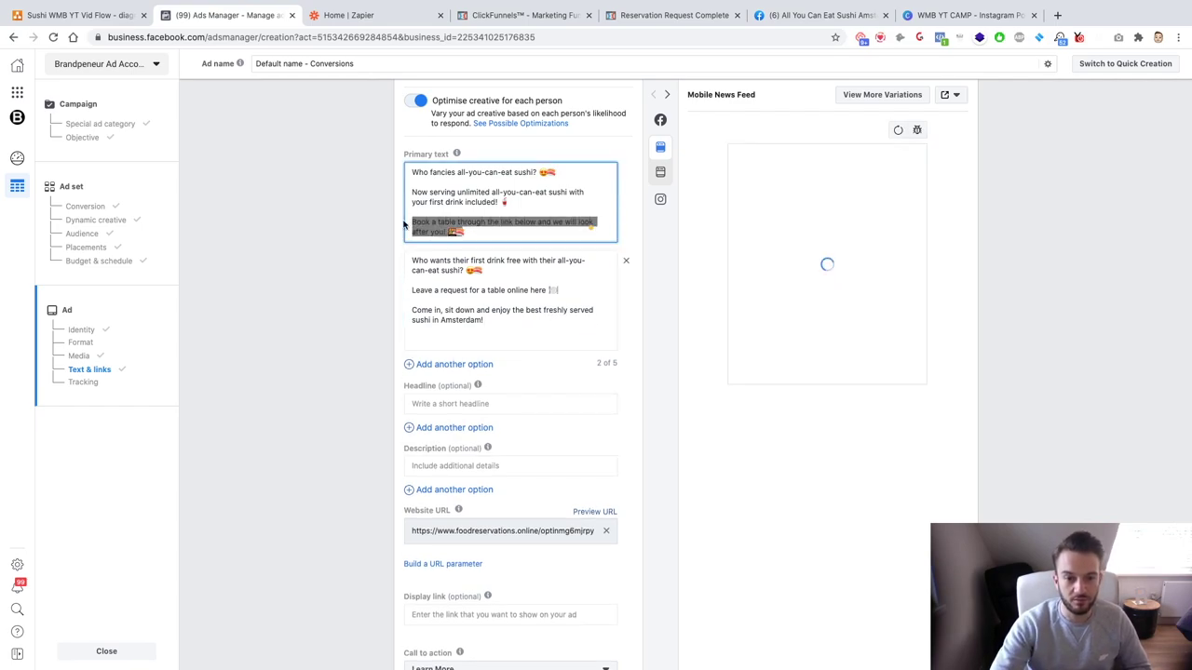
{"action": "key", "text": "ctrl+c"}
{"action": "left_click", "coordinate": [463, 340]}
{"action": "key", "text": "ctrl+v"}
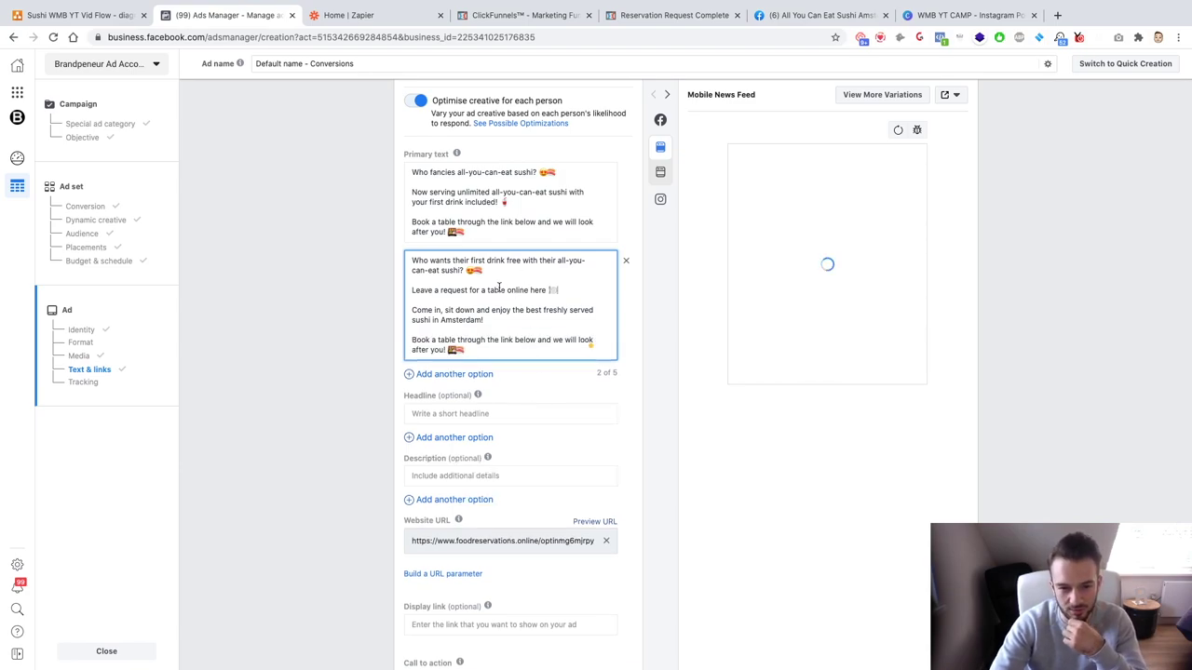
{"action": "left_click", "coordinate": [536, 377]}
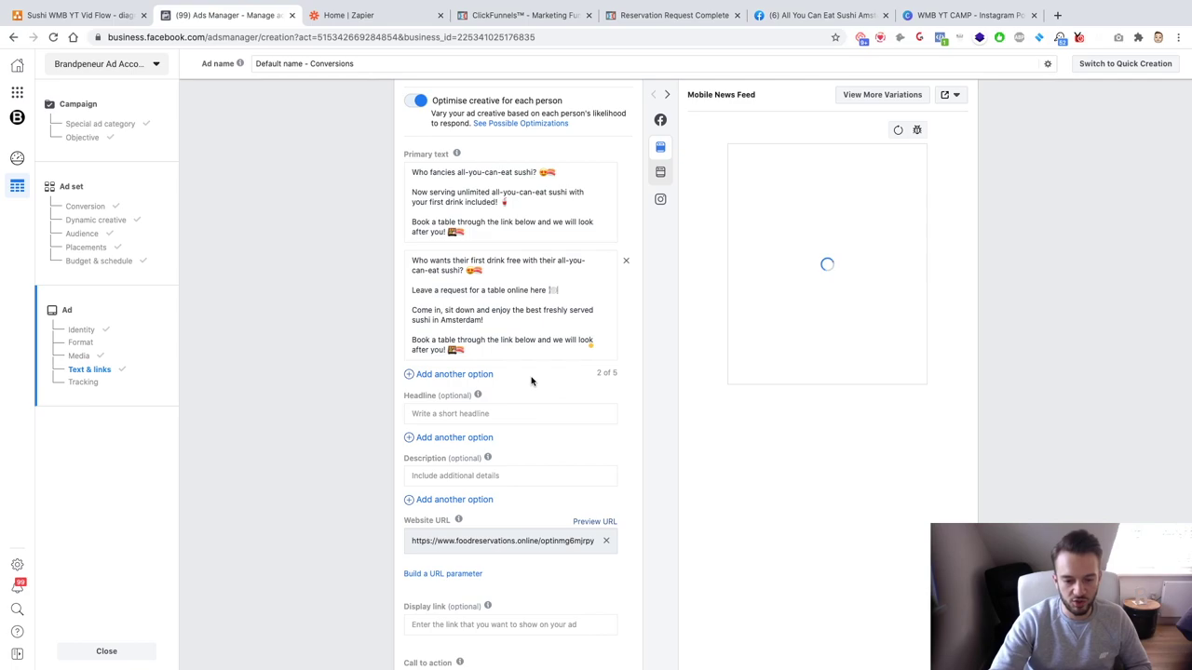
{"action": "left_click", "coordinate": [509, 415]}
Step: Enter the headline 'All You Can Eat Sushi Amsterdam' and paste two emoji after it
{"action": "type", "text": "Fre"}
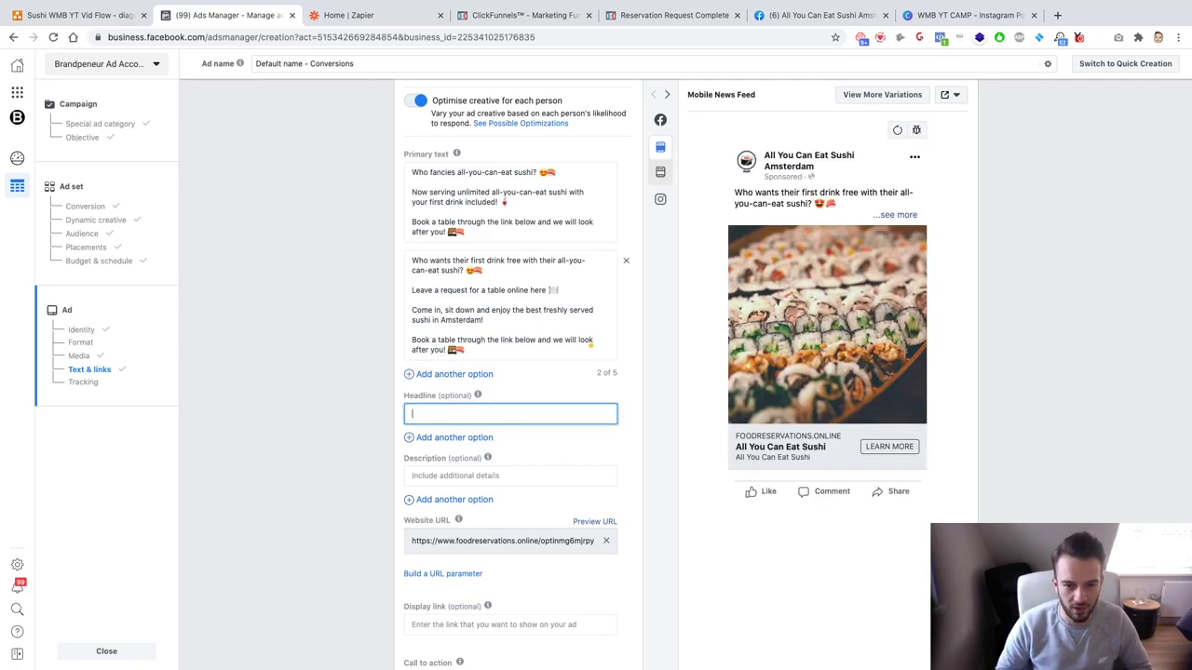
{"action": "type", "text": "A"}
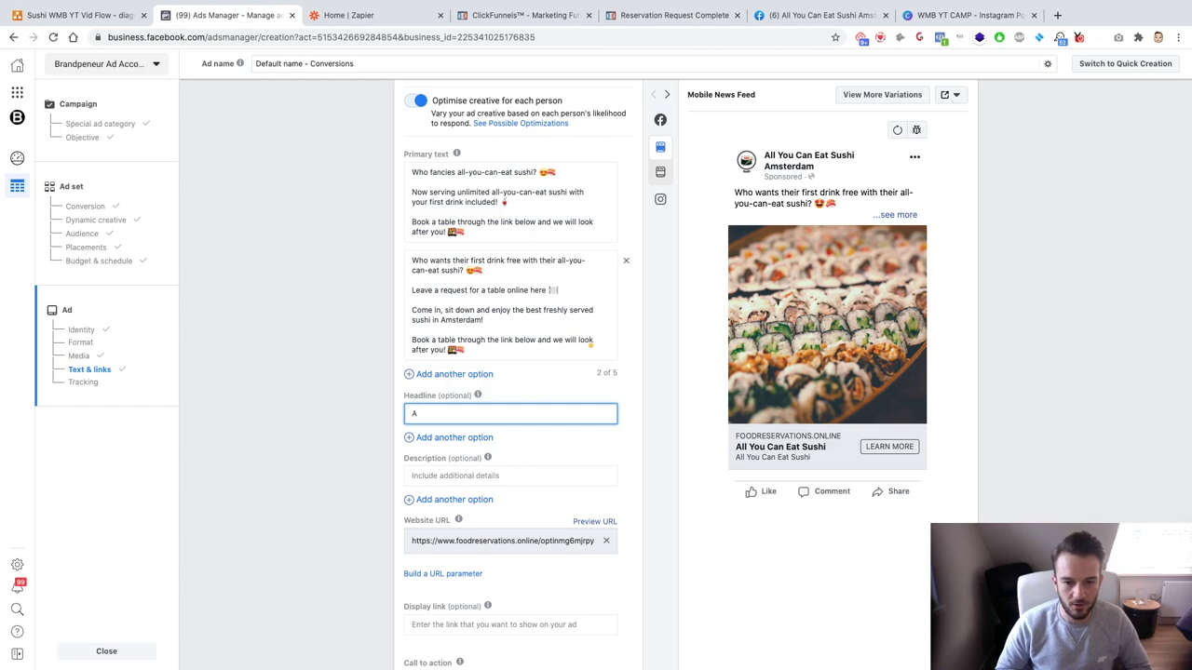
{"action": "type", "text": "ll You C"}
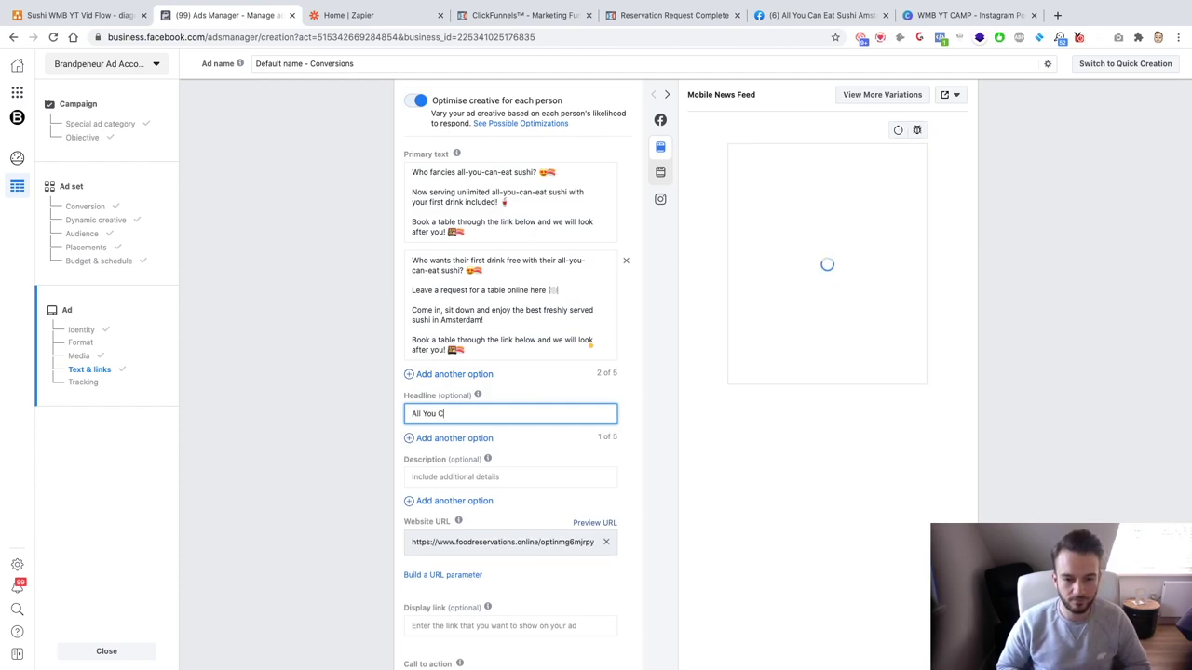
{"action": "type", "text": "an Eat Sushi Ams"}
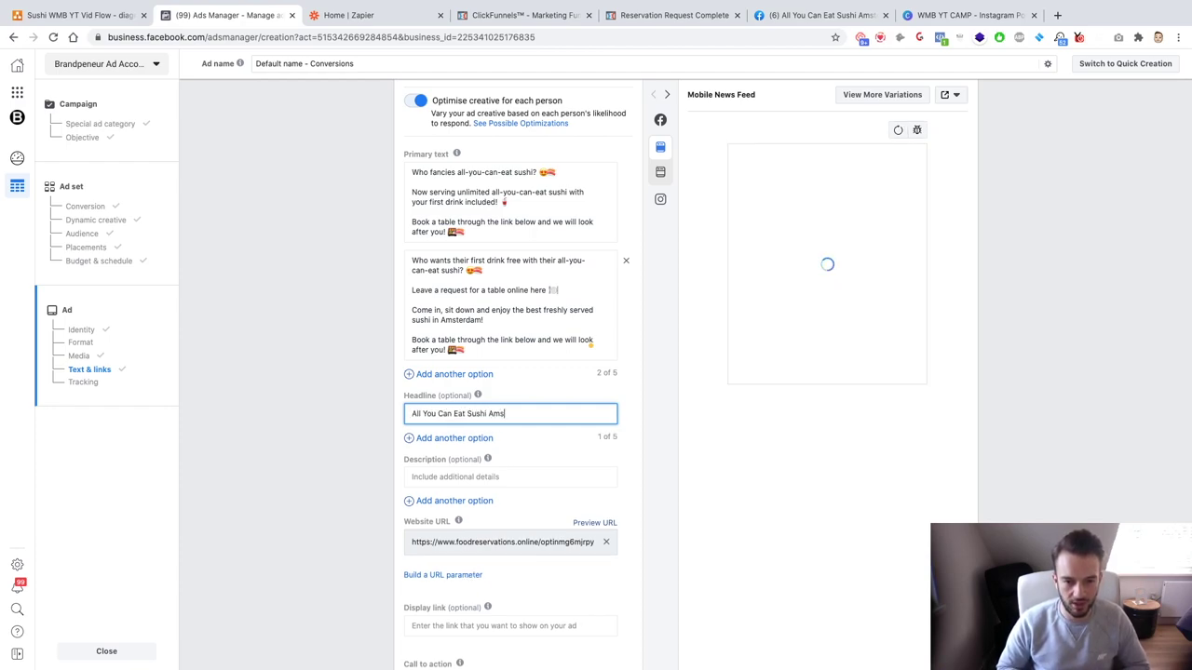
{"action": "type", "text": "terdam"}
{"action": "left_click", "coordinate": [486, 233]}
{"action": "left_click", "coordinate": [561, 414]}
{"action": "key", "text": "ctrl+v"}
{"action": "left_click", "coordinate": [535, 451]}
{"action": "scroll", "coordinate": [532, 445], "scroll_direction": "down", "scroll_amount": 6}
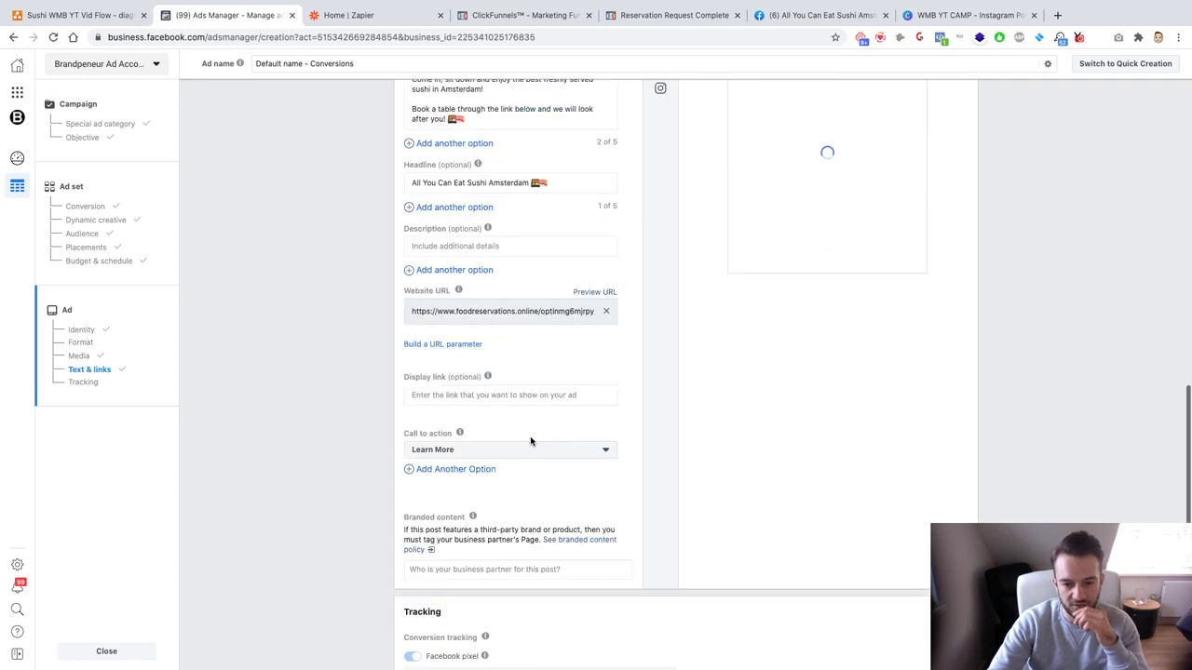
{"action": "scroll", "coordinate": [531, 439], "scroll_direction": "up", "scroll_amount": 10}
{"action": "scroll", "coordinate": [530, 439], "scroll_direction": "up", "scroll_amount": 4}
{"action": "scroll", "coordinate": [531, 440], "scroll_direction": "down", "scroll_amount": 5}
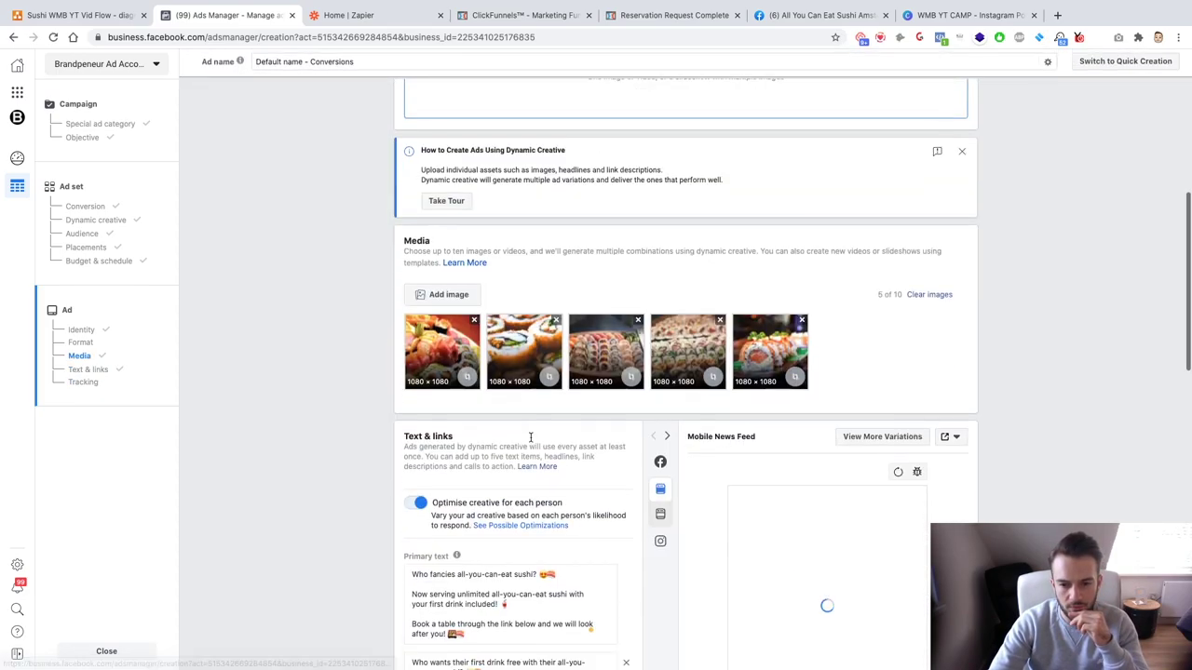
{"action": "scroll", "coordinate": [737, 275], "scroll_direction": "down", "scroll_amount": 3}
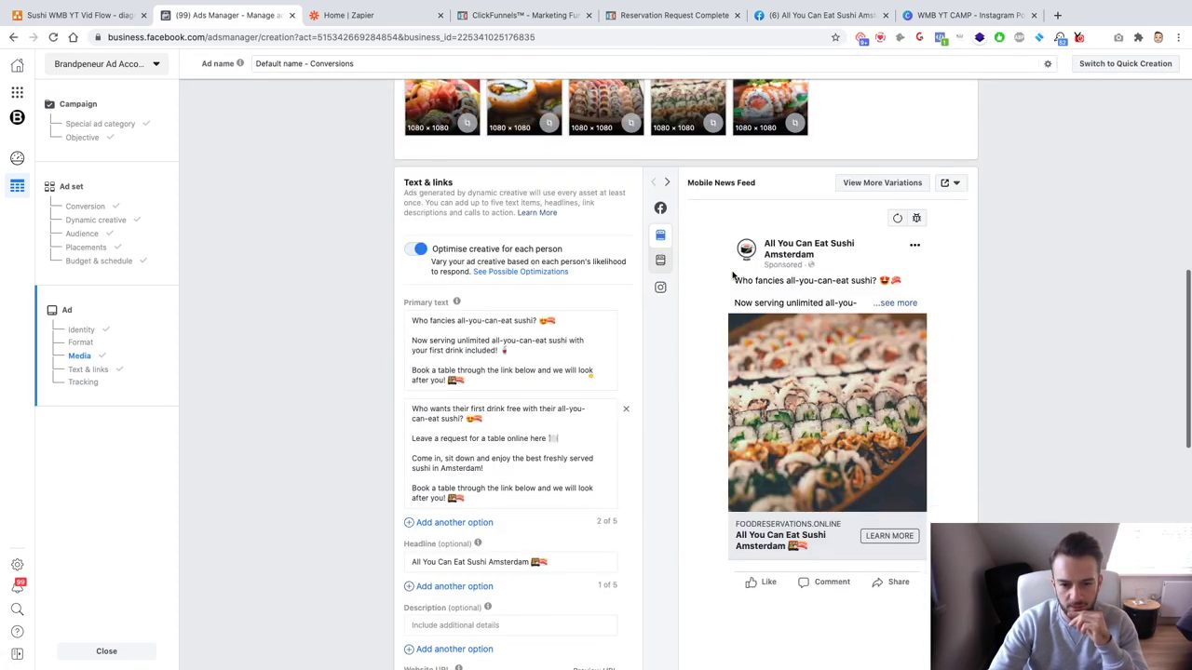
{"action": "scroll", "coordinate": [636, 447], "scroll_direction": "down", "scroll_amount": 15}
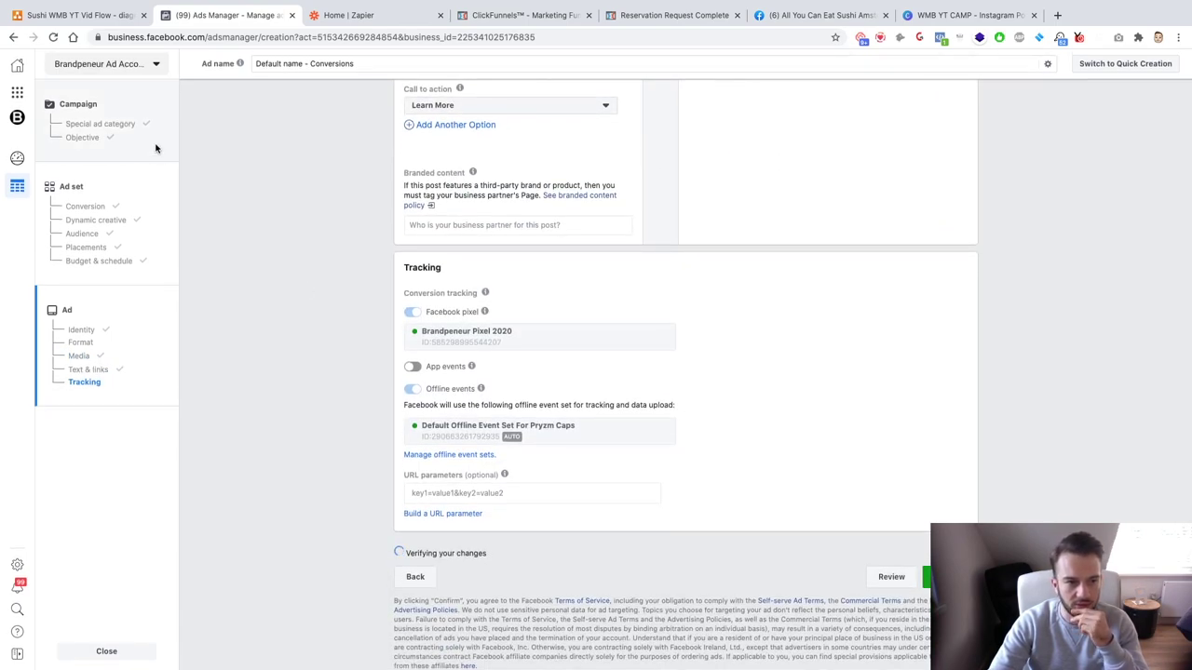
Step: Publish the ad, confirm campaign BP_YTWMB_Leadgen_AYCESushi_C1 is in review, then return to the Sushi Restaurant Flow diagram
{"action": "left_click", "coordinate": [950, 577]}
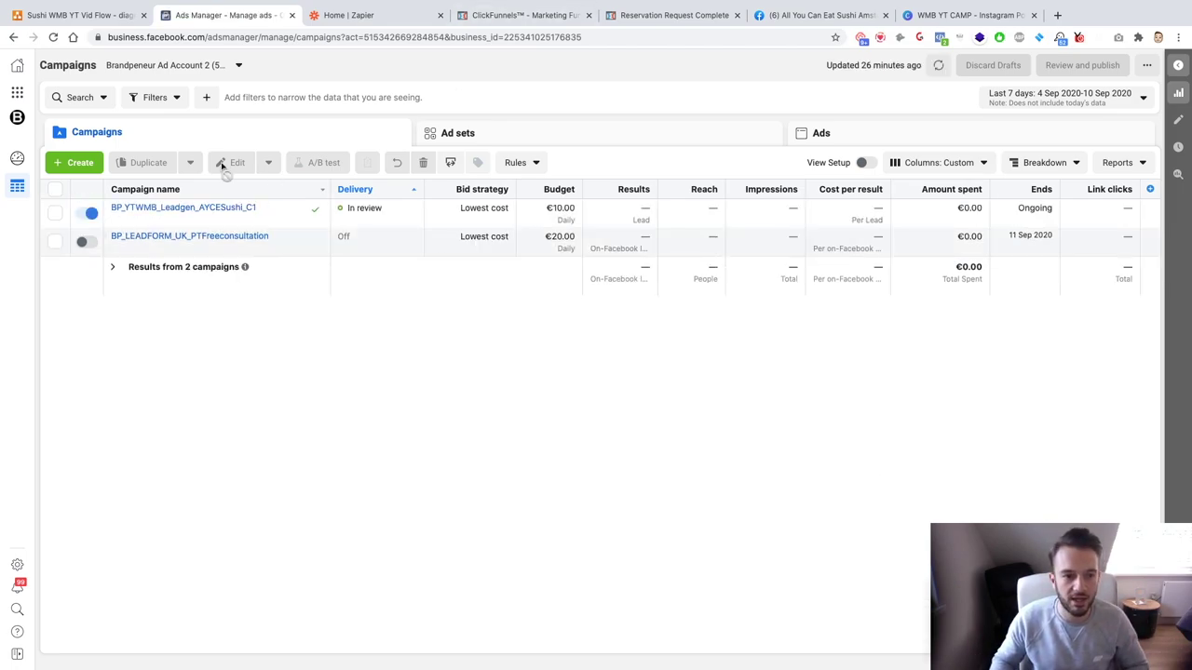
{"action": "left_click", "coordinate": [87, 213]}
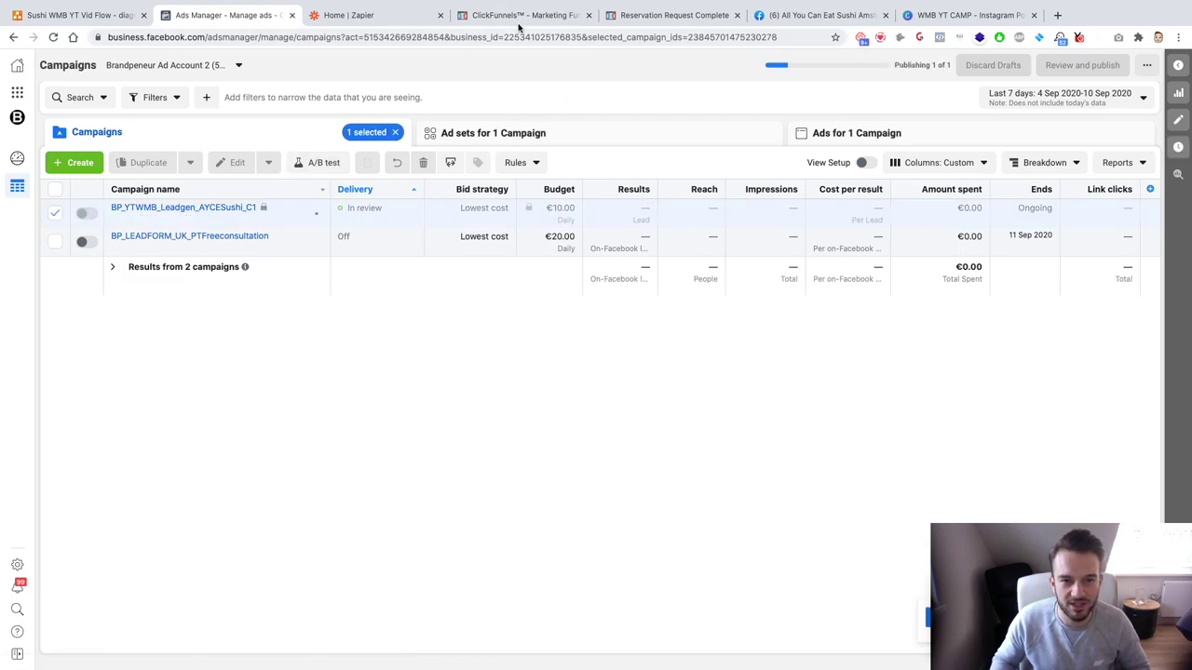
{"action": "left_click", "coordinate": [519, 25]}
{"action": "left_click", "coordinate": [389, 17]}
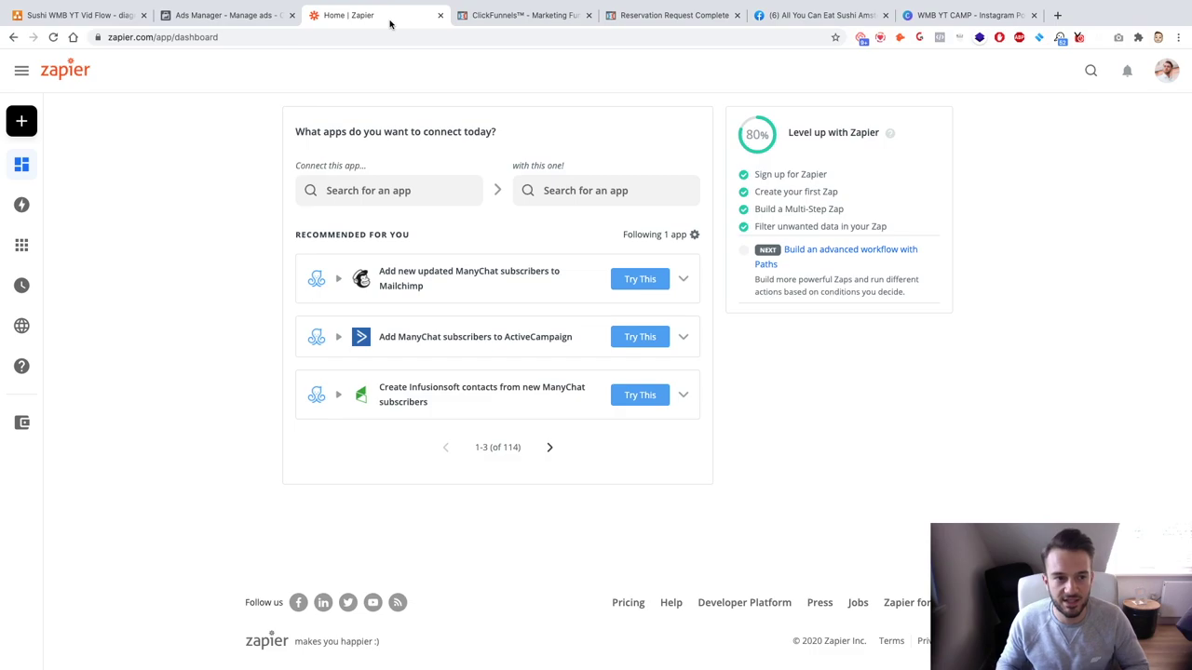
{"action": "left_click", "coordinate": [93, 15]}
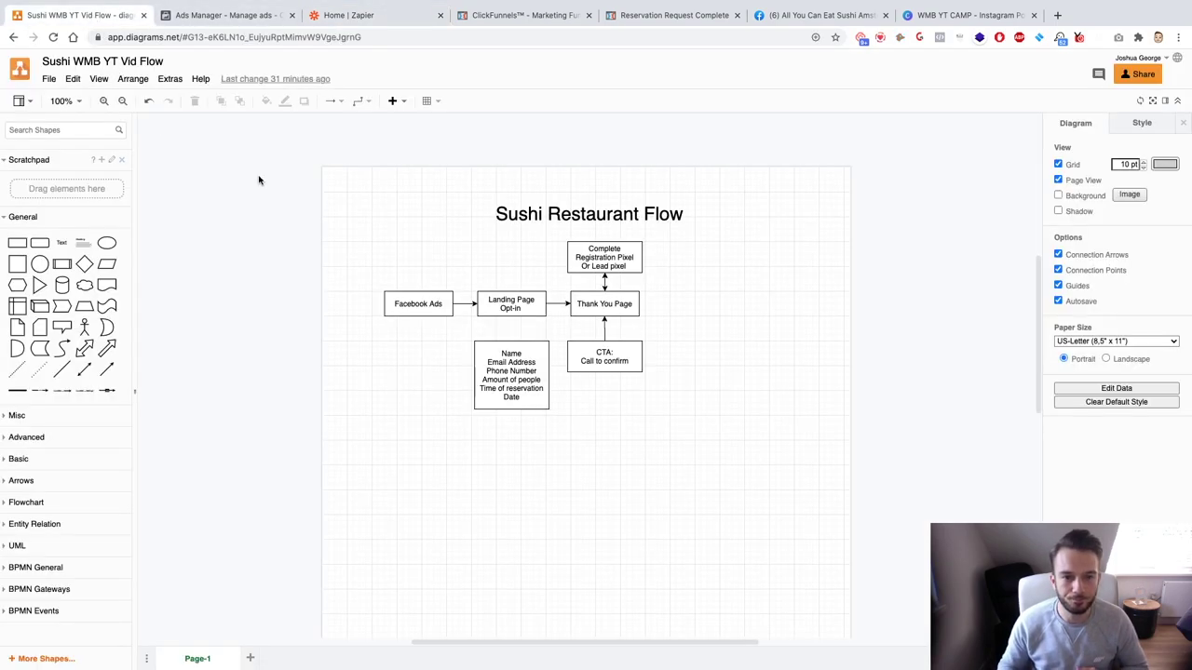
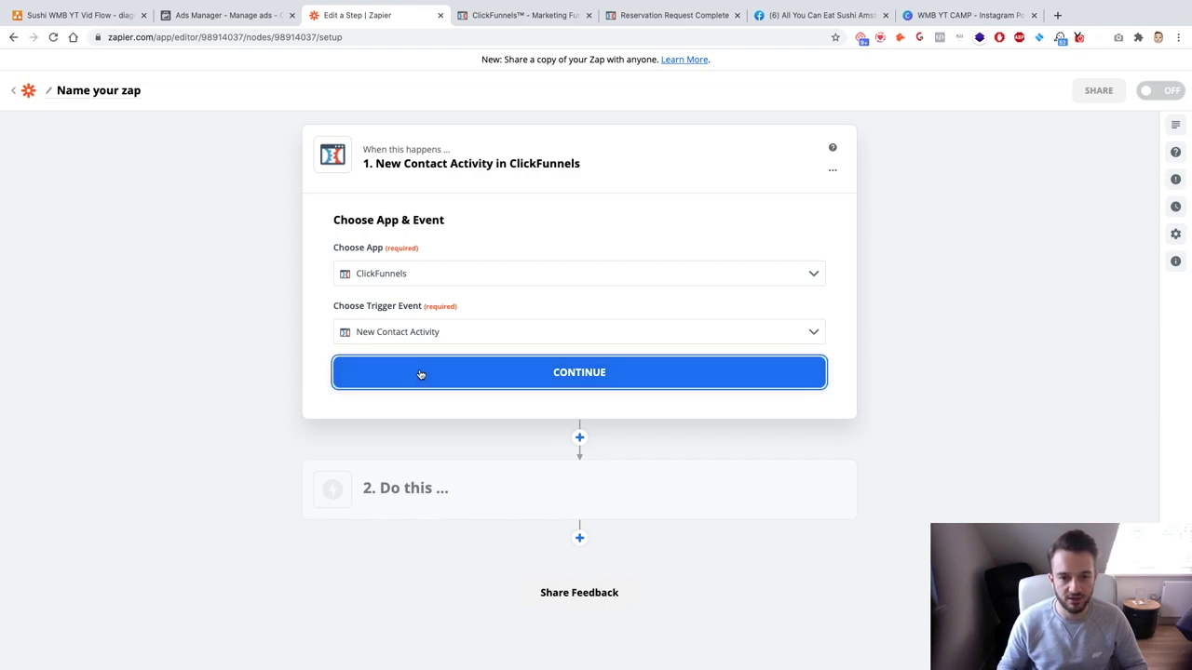
Step: Connect the trigger to the second ClickFunnels account and continue to the contact settings
{"action": "left_click", "coordinate": [455, 313]}
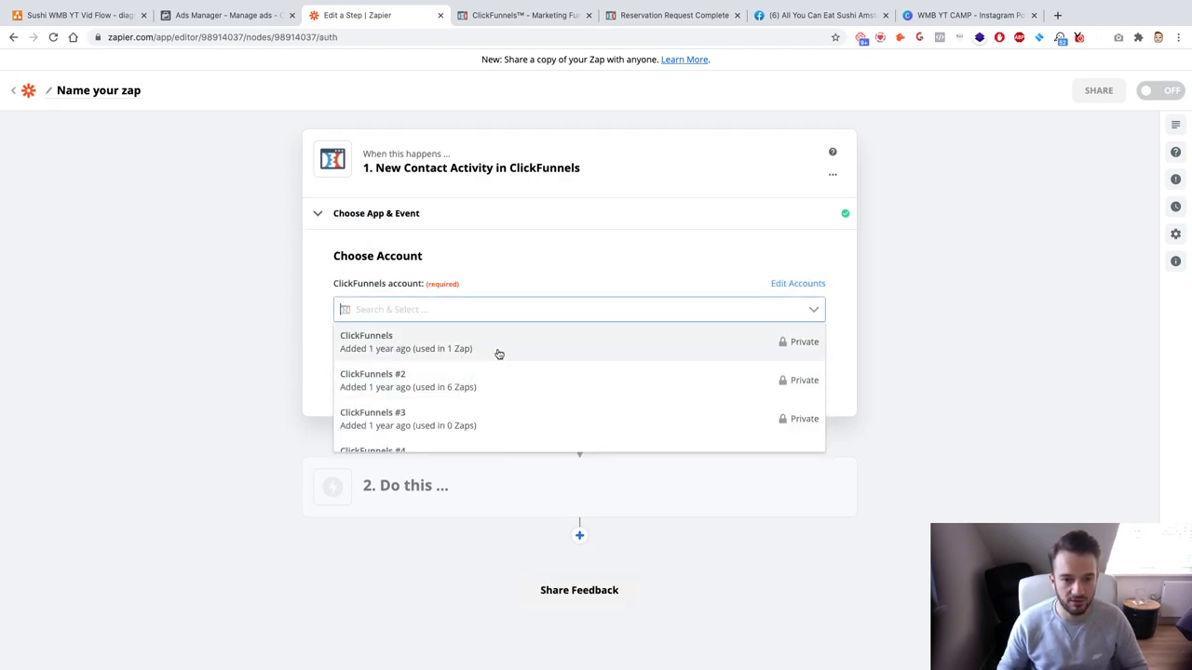
{"action": "left_click", "coordinate": [498, 381]}
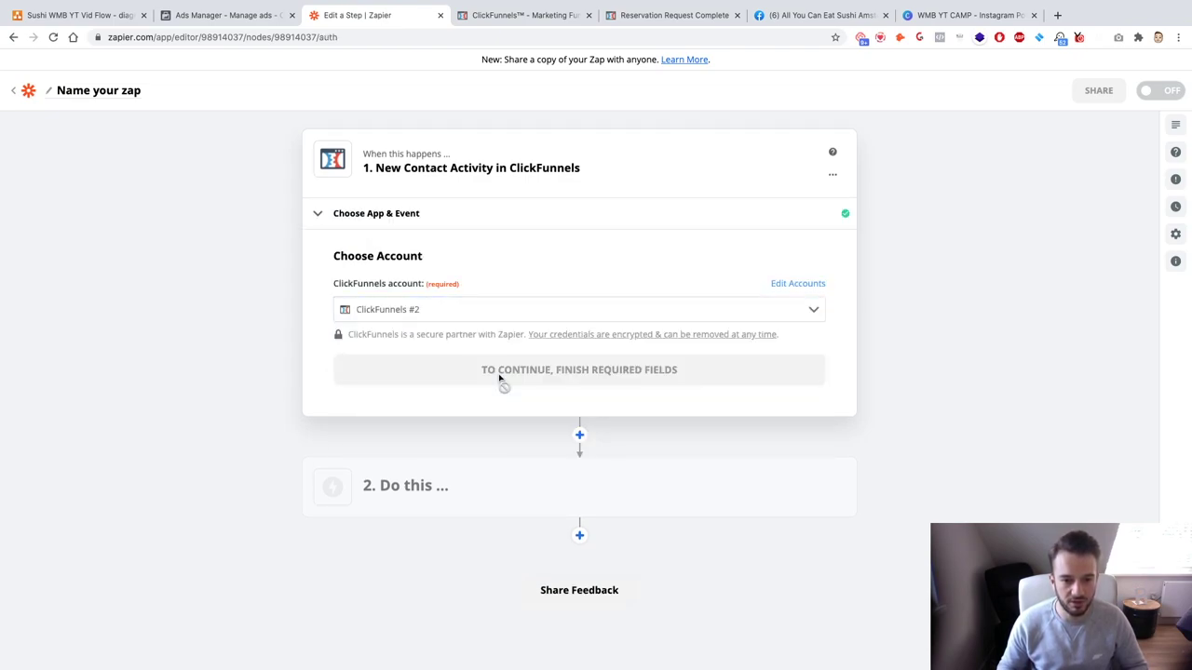
{"action": "left_click", "coordinate": [458, 307]}
{"action": "scroll", "coordinate": [478, 370], "scroll_direction": "down", "scroll_amount": 2}
{"action": "scroll", "coordinate": [479, 372], "scroll_direction": "down", "scroll_amount": 2}
{"action": "scroll", "coordinate": [372, 368], "scroll_direction": "up", "scroll_amount": 3}
{"action": "left_click", "coordinate": [287, 367]}
{"action": "left_click", "coordinate": [361, 385]}
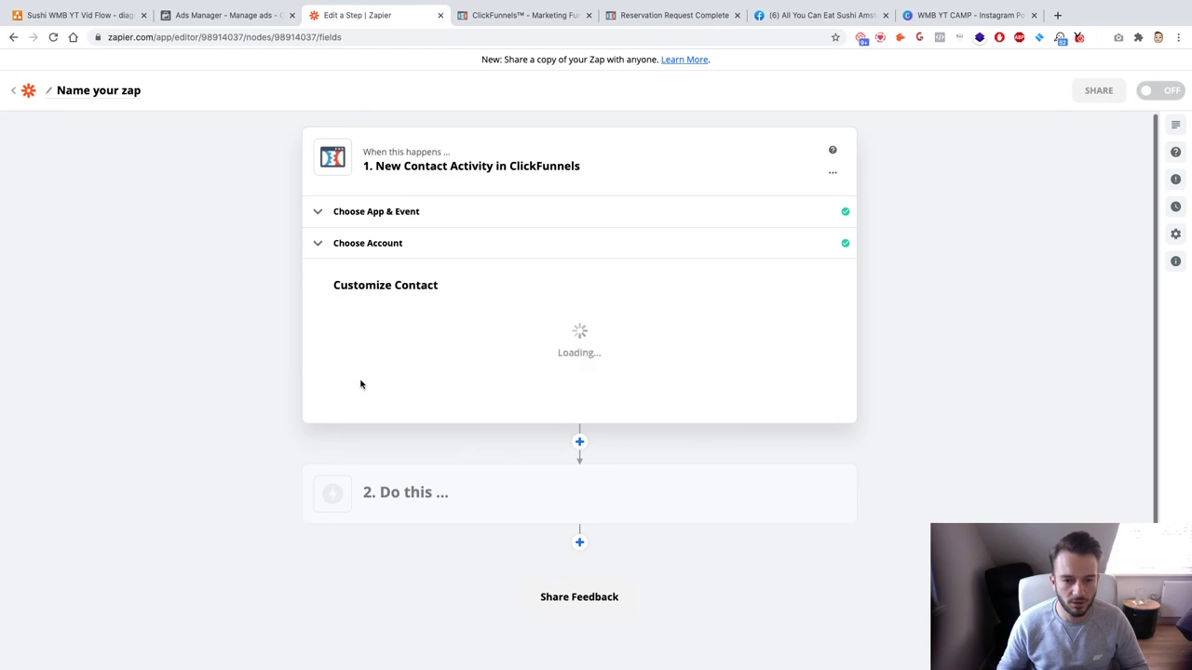
Step: Set the funnel to WMB Campaign with Funnel Step left at All Funnel Steps
{"action": "left_click", "coordinate": [431, 393]}
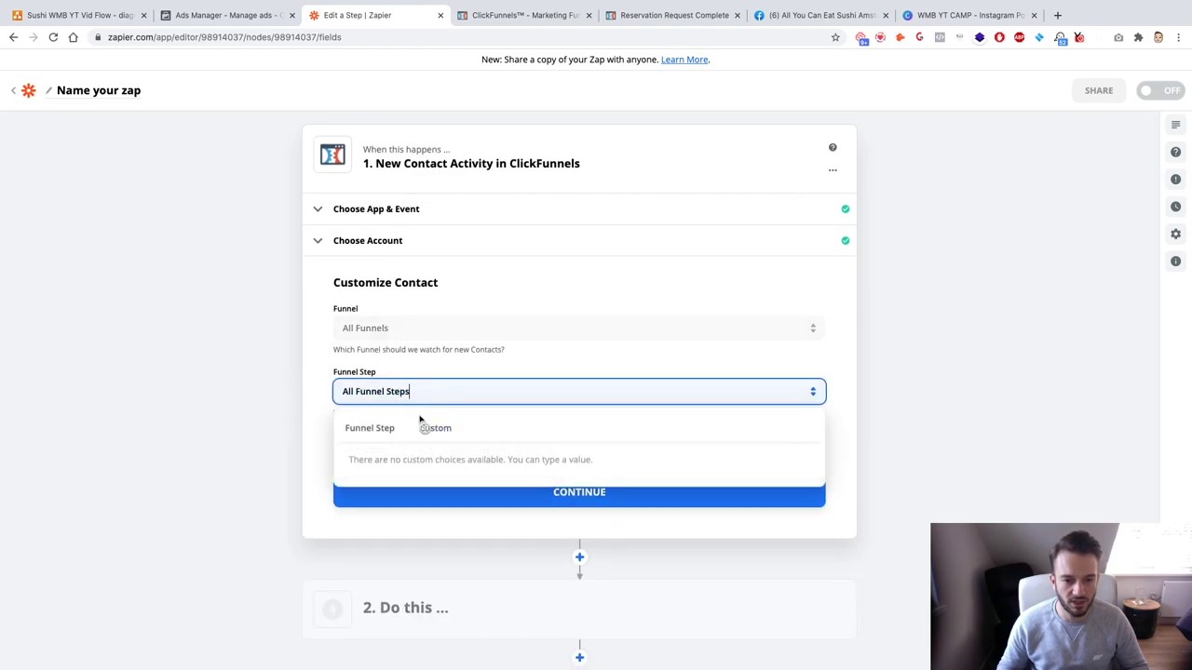
{"action": "left_click", "coordinate": [396, 328]}
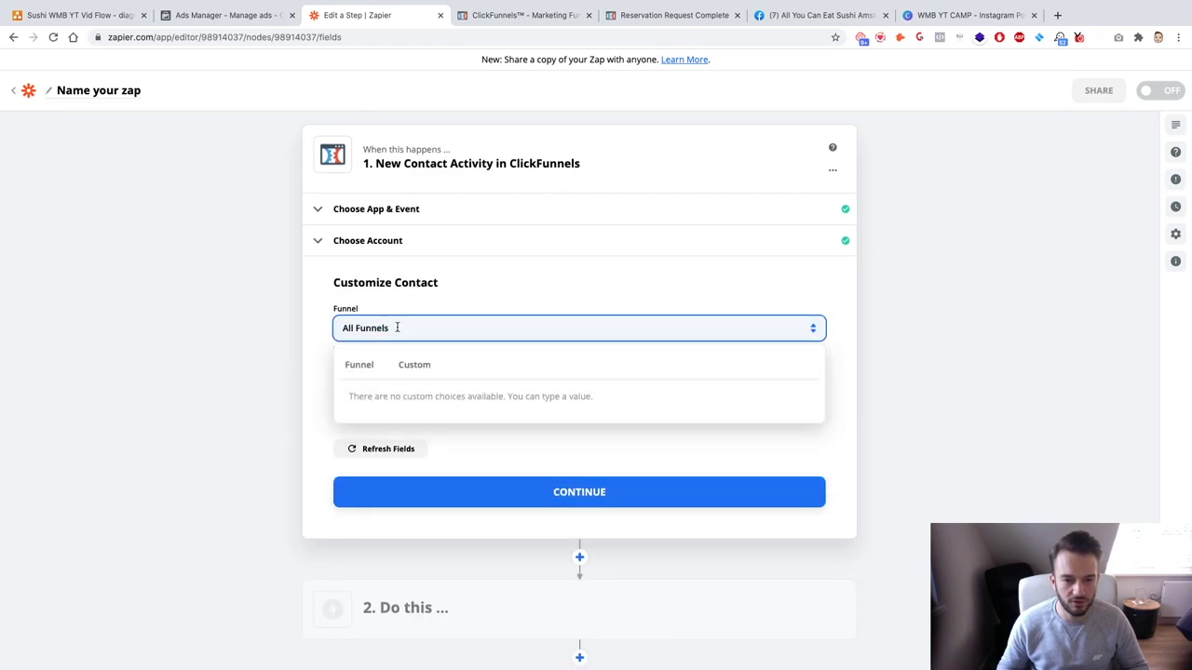
{"action": "left_click", "coordinate": [364, 369]}
{"action": "left_click", "coordinate": [366, 369]}
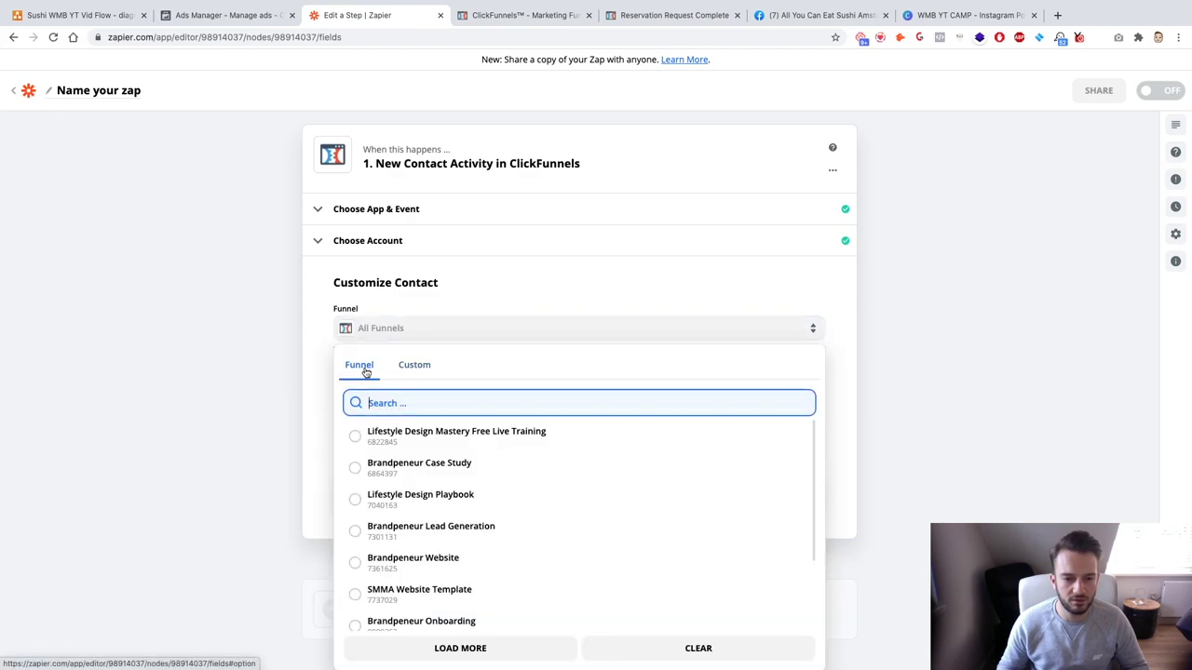
{"action": "type", "text": "wmb"}
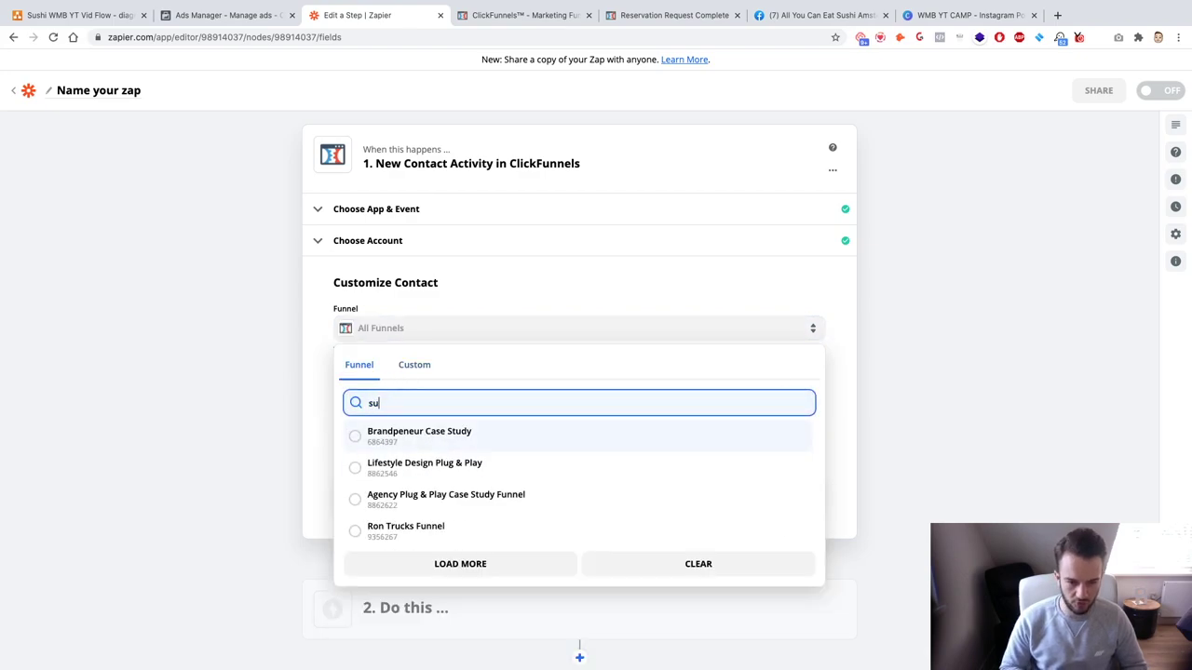
{"action": "left_click", "coordinate": [400, 434]}
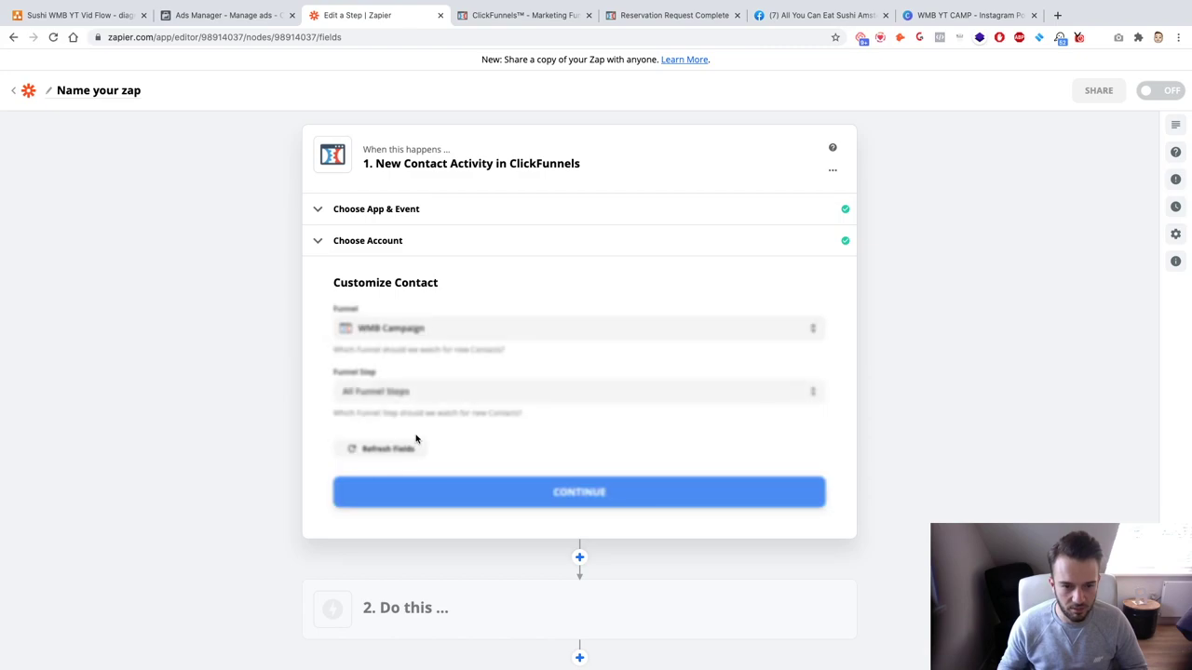
{"action": "left_click", "coordinate": [423, 392]}
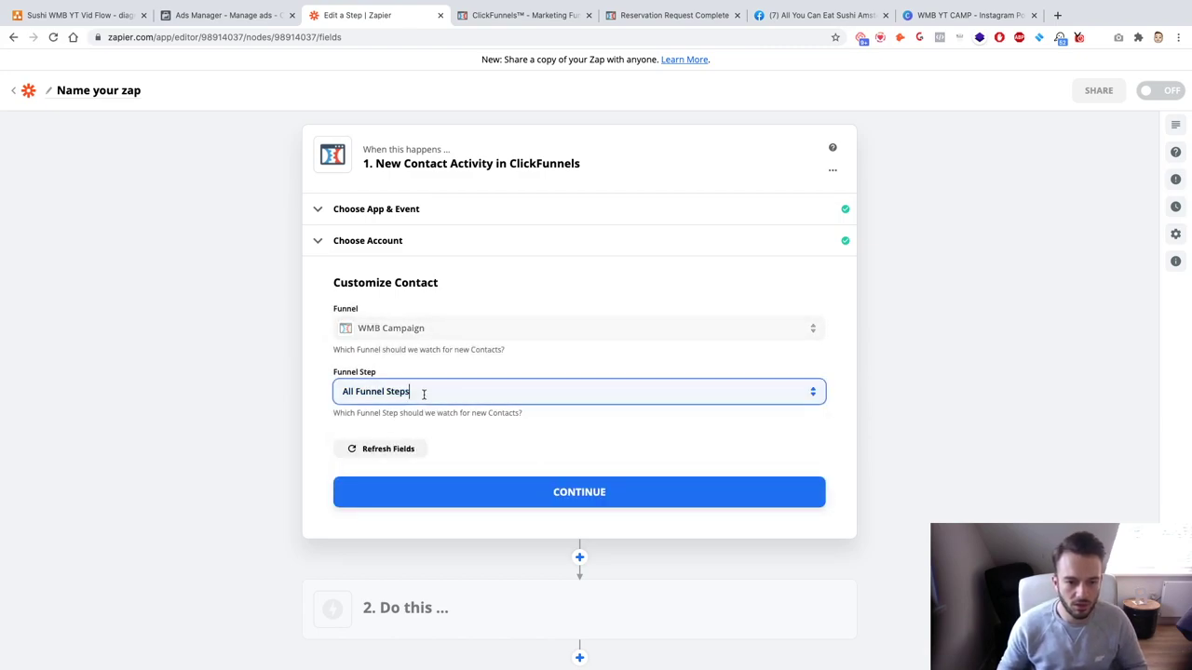
{"action": "left_click", "coordinate": [566, 526]}
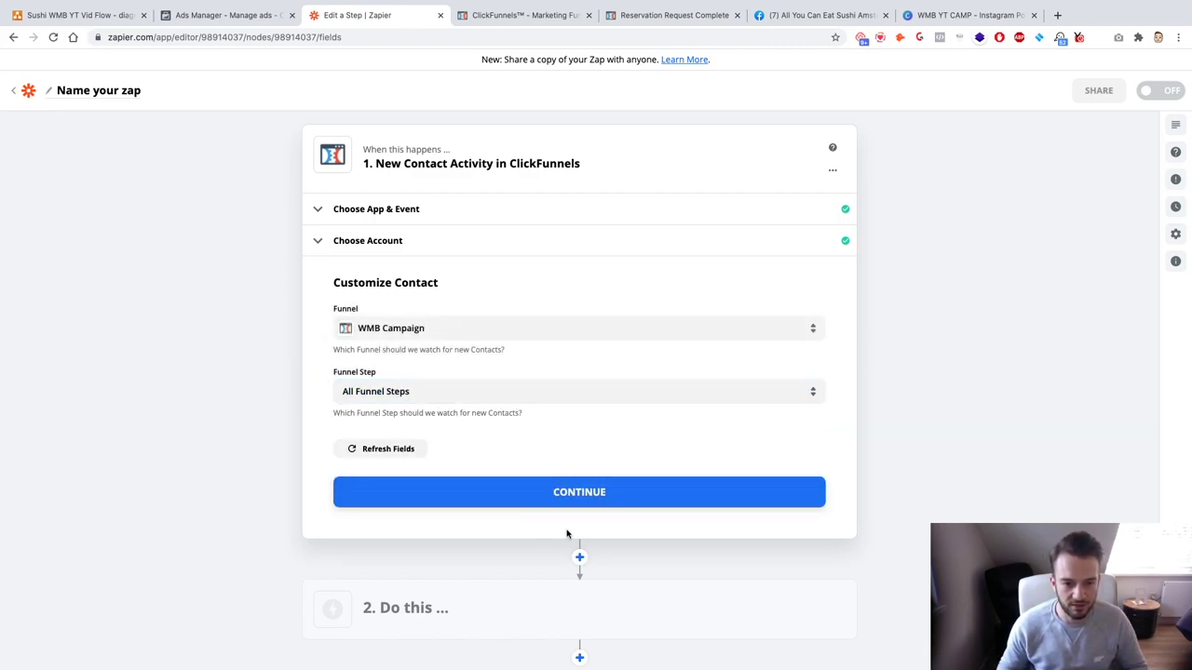
{"action": "left_click", "coordinate": [579, 503]}
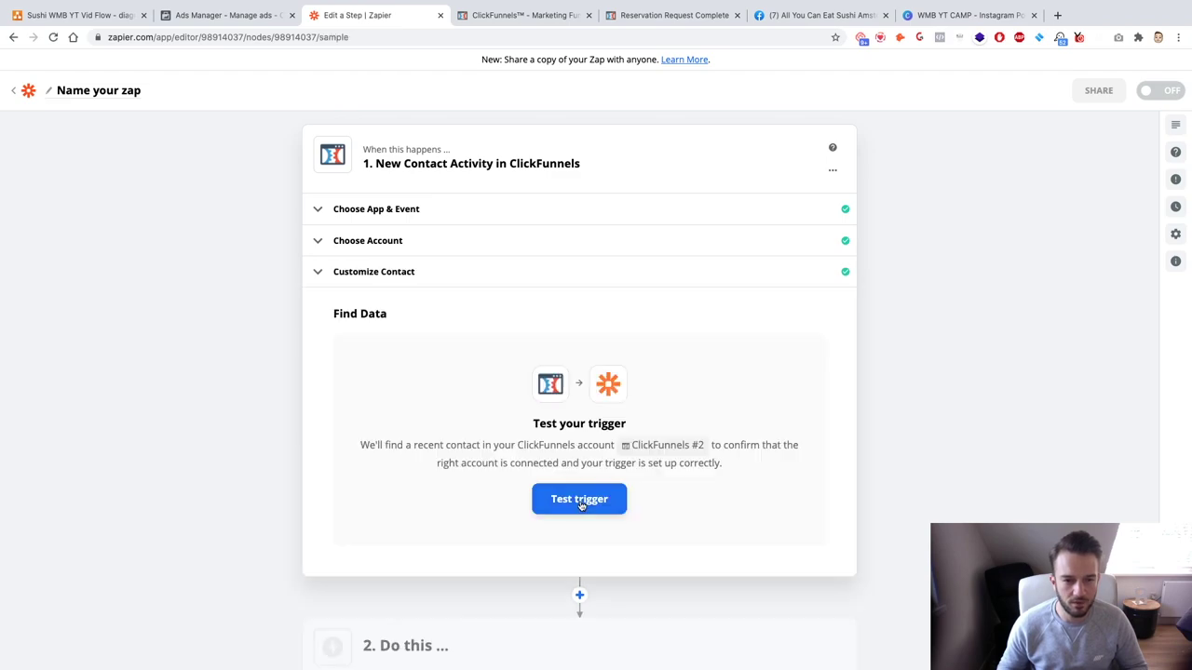
Step: Test the trigger, review the sample Contact B reservation data, and continue
{"action": "left_click", "coordinate": [579, 500]}
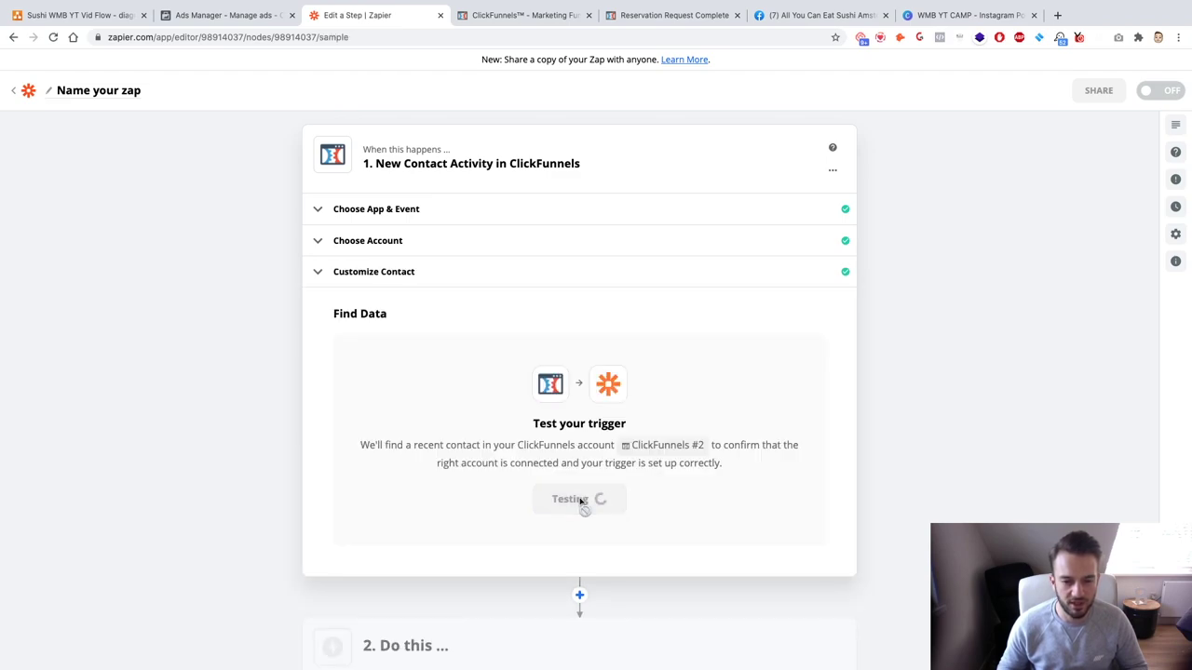
{"action": "scroll", "coordinate": [574, 501], "scroll_direction": "down", "scroll_amount": 3}
{"action": "scroll", "coordinate": [419, 474], "scroll_direction": "up", "scroll_amount": 3}
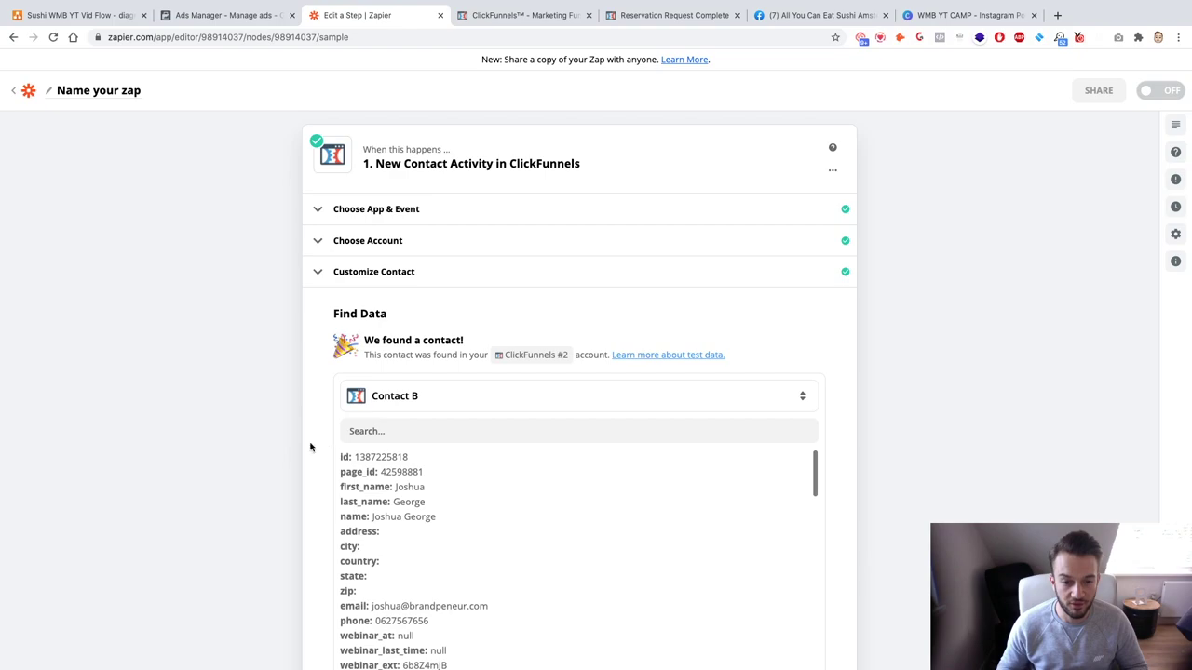
{"action": "scroll", "coordinate": [226, 431], "scroll_direction": "down", "scroll_amount": 3}
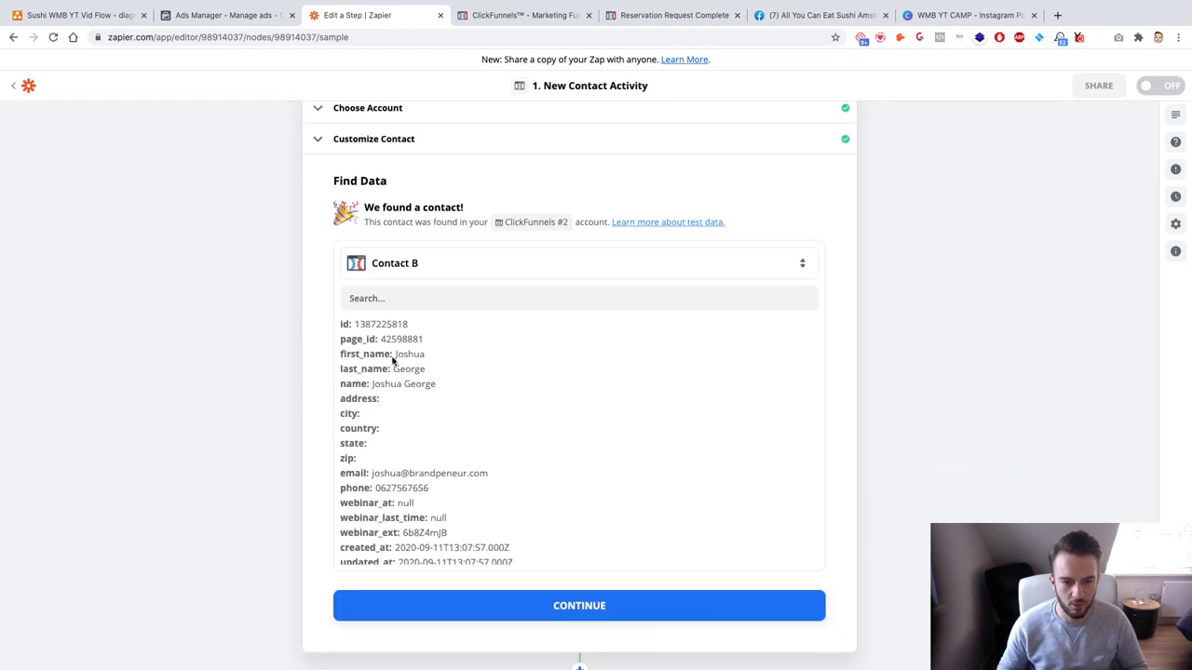
{"action": "scroll", "coordinate": [401, 473], "scroll_direction": "down", "scroll_amount": 9}
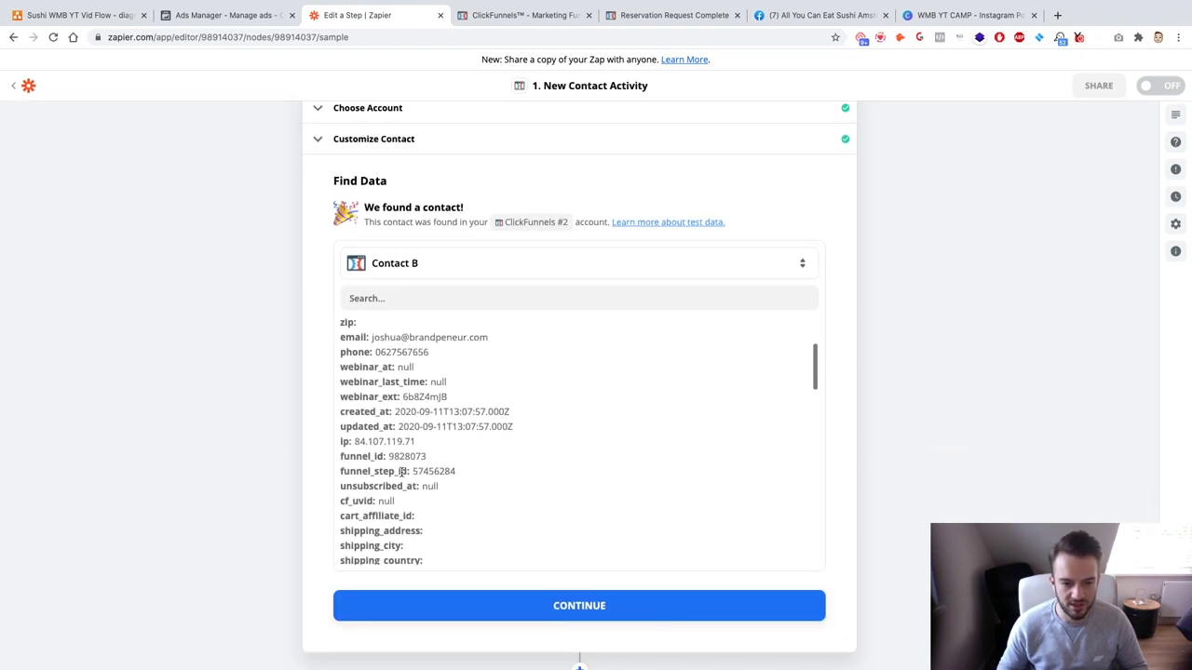
{"action": "scroll", "coordinate": [401, 475], "scroll_direction": "down", "scroll_amount": 10}
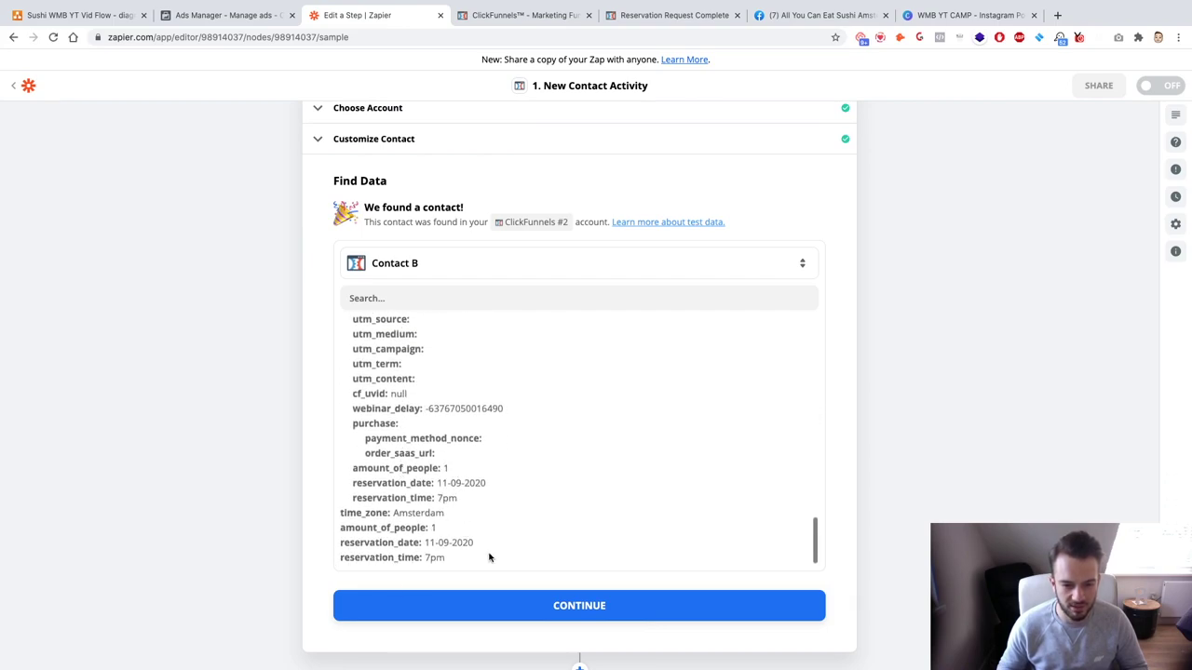
{"action": "left_click", "coordinate": [505, 605]}
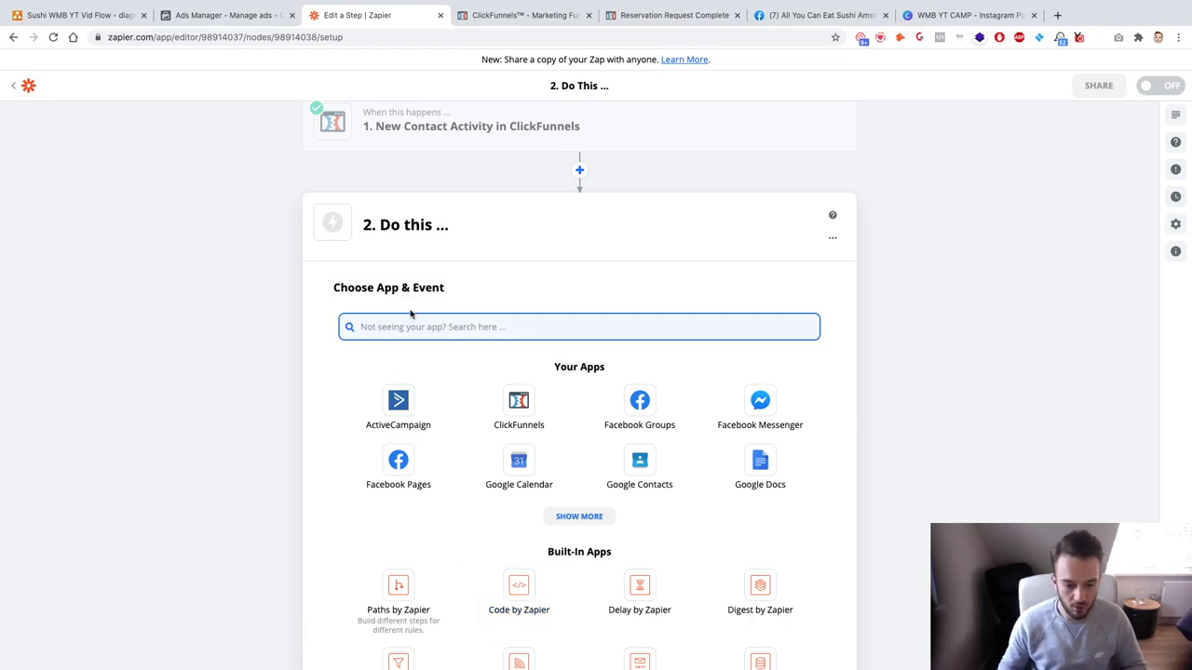
Step: Set the action to Gmail Send Email using the connected Gmail account
{"action": "type", "text": "gmai"}
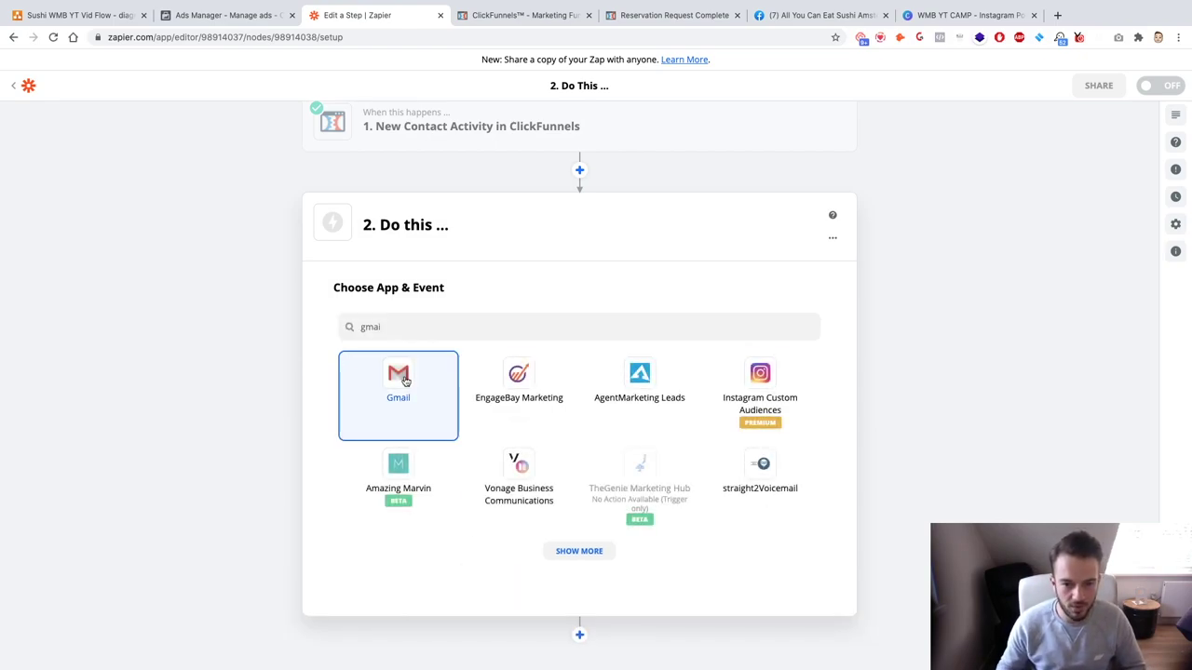
{"action": "left_click", "coordinate": [399, 378]}
{"action": "left_click", "coordinate": [399, 424]}
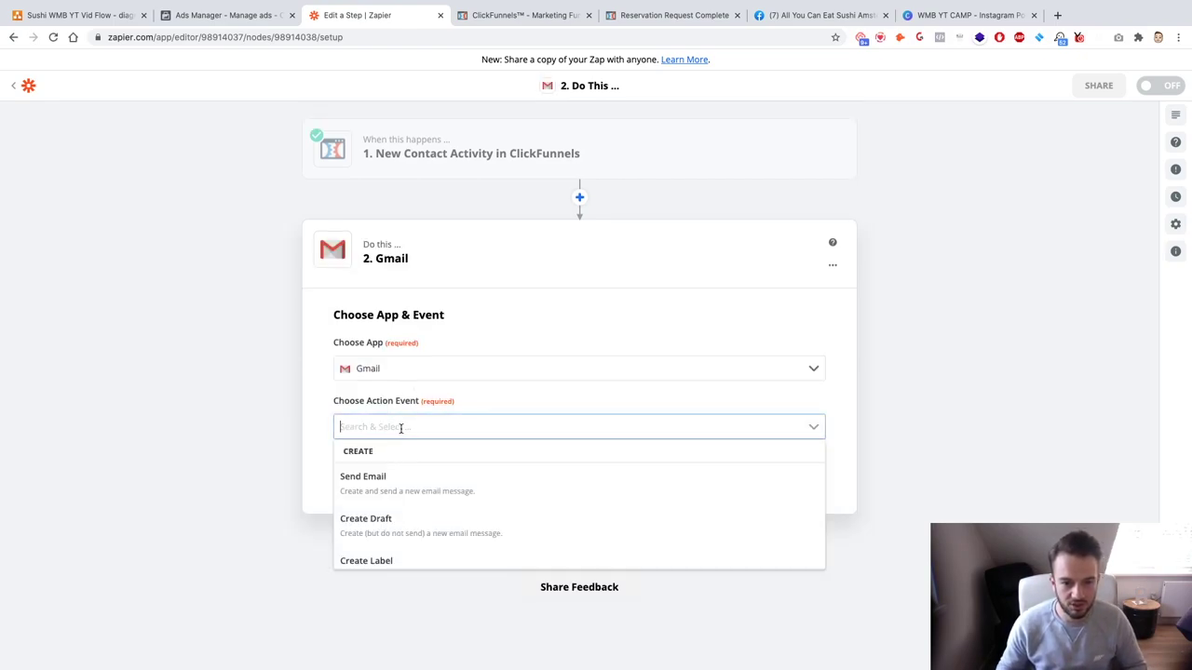
{"action": "left_click", "coordinate": [420, 481]}
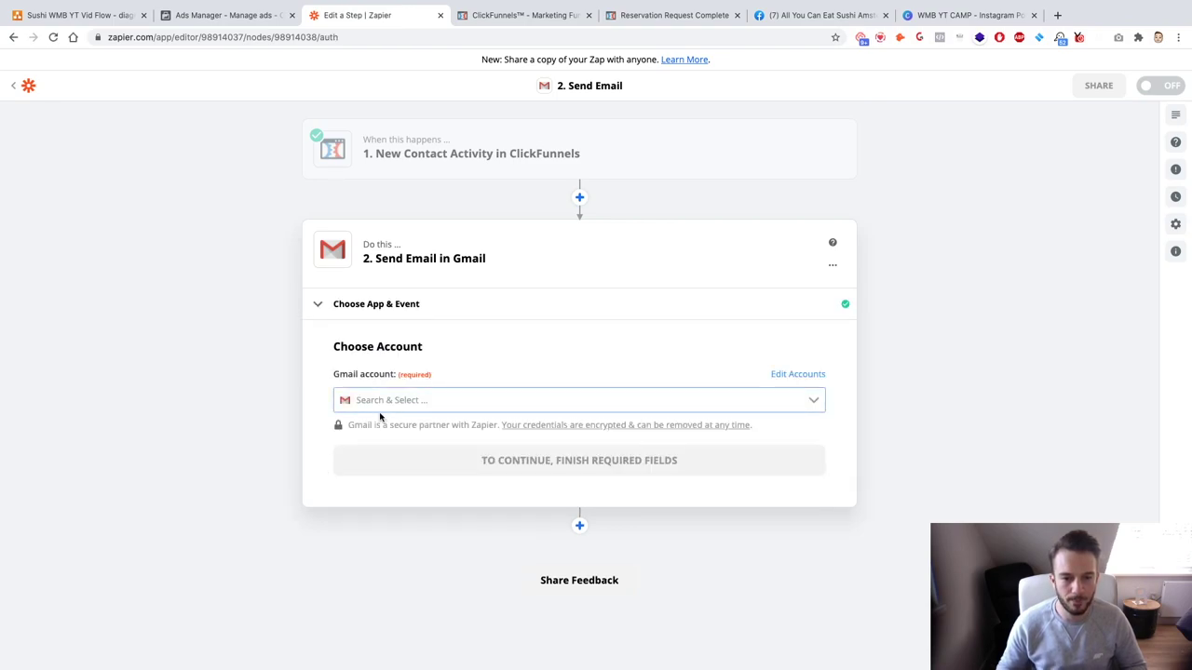
{"action": "left_click", "coordinate": [380, 399]}
{"action": "left_click", "coordinate": [447, 439]}
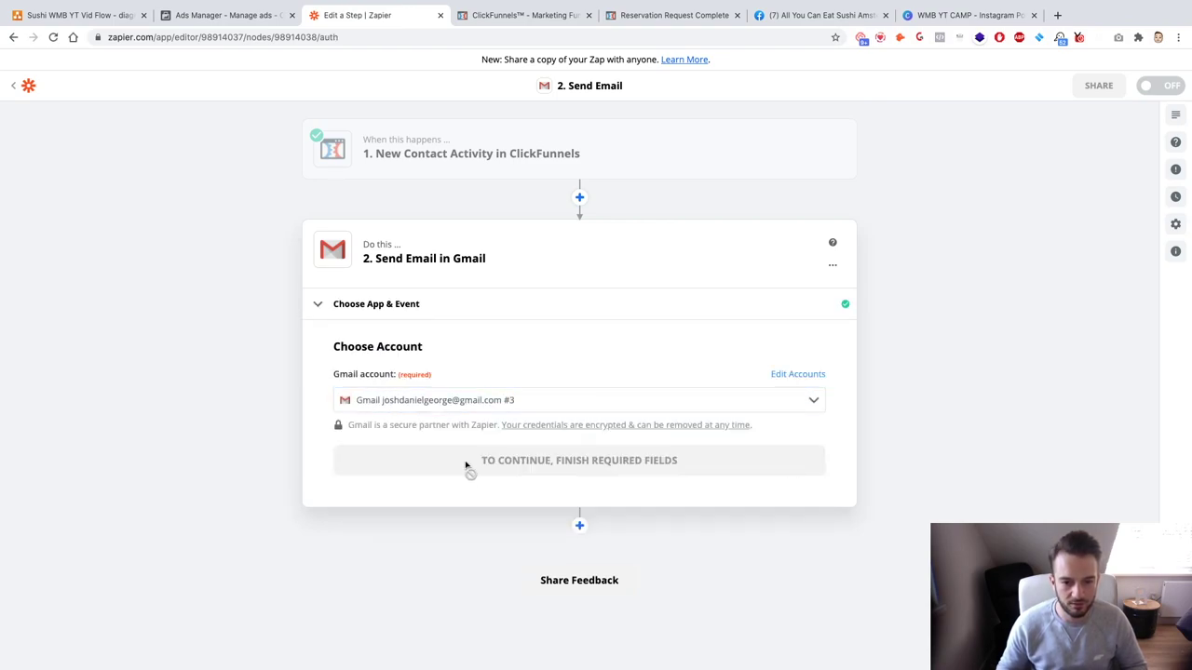
{"action": "key", "text": "Return"}
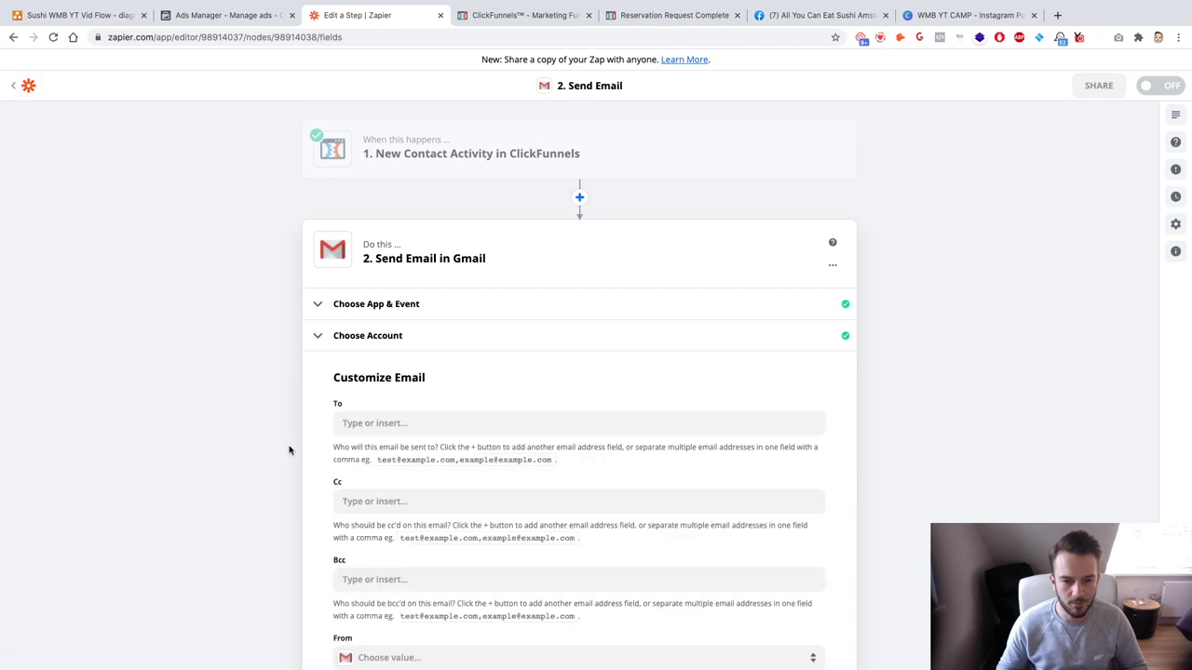
Step: Type a business e-mail address as the recipient and copy it into Cc
{"action": "left_click", "coordinate": [457, 421]}
{"action": "left_click", "coordinate": [247, 408]}
{"action": "left_click", "coordinate": [413, 419]}
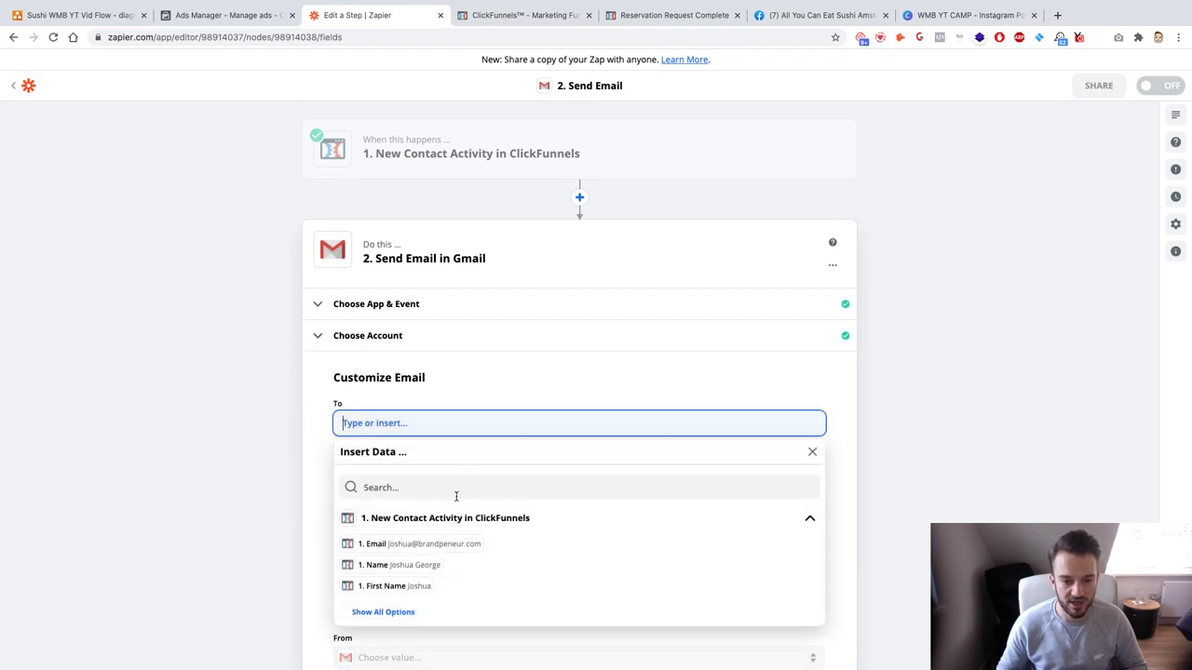
{"action": "left_click", "coordinate": [436, 544]}
{"action": "key", "text": "BackSpace"}
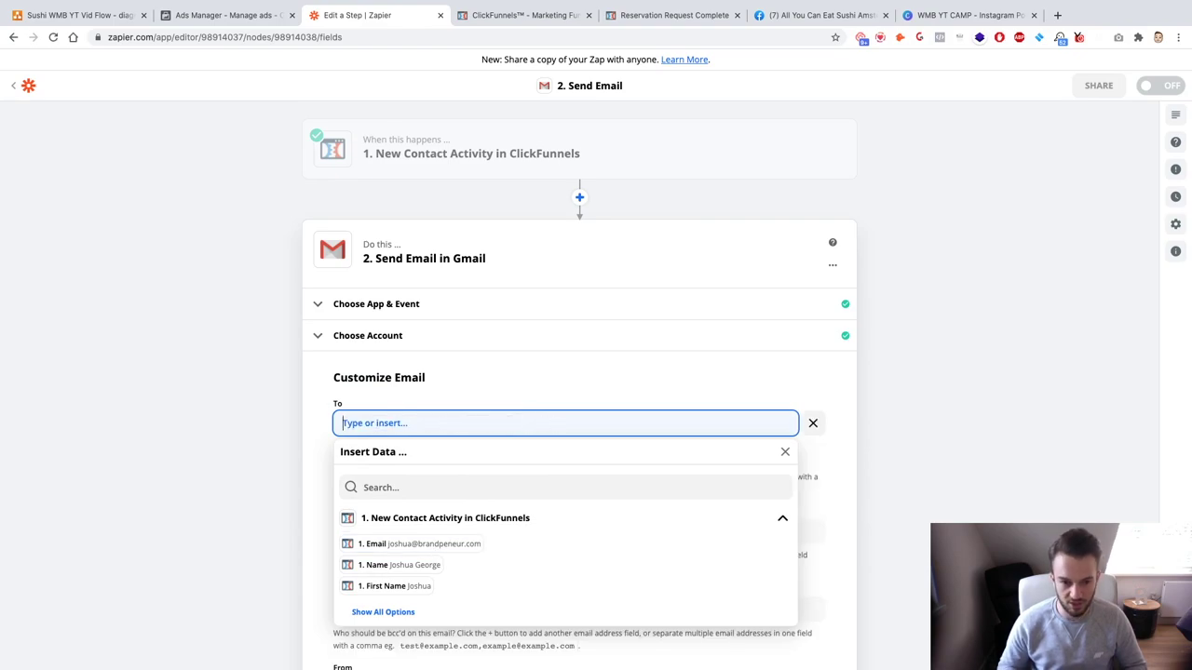
{"action": "left_click", "coordinate": [329, 435]}
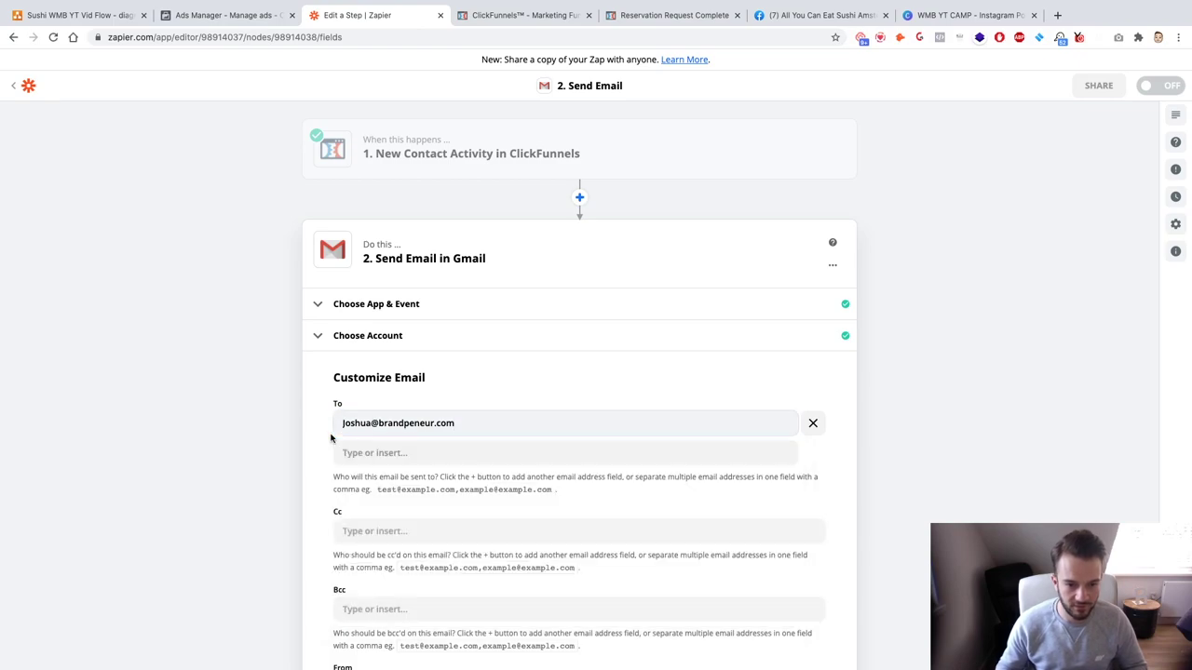
{"action": "scroll", "coordinate": [327, 439], "scroll_direction": "down", "scroll_amount": 3}
{"action": "scroll", "coordinate": [327, 438], "scroll_direction": "down", "scroll_amount": 4}
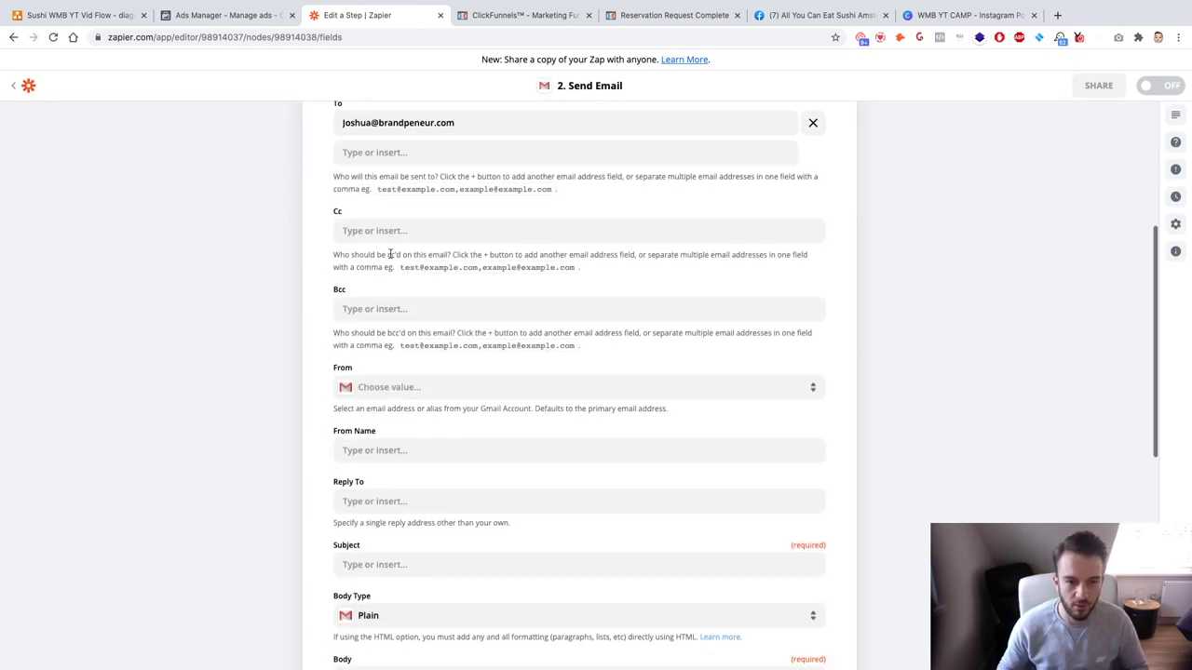
{"action": "scroll", "coordinate": [392, 237], "scroll_direction": "up", "scroll_amount": 1}
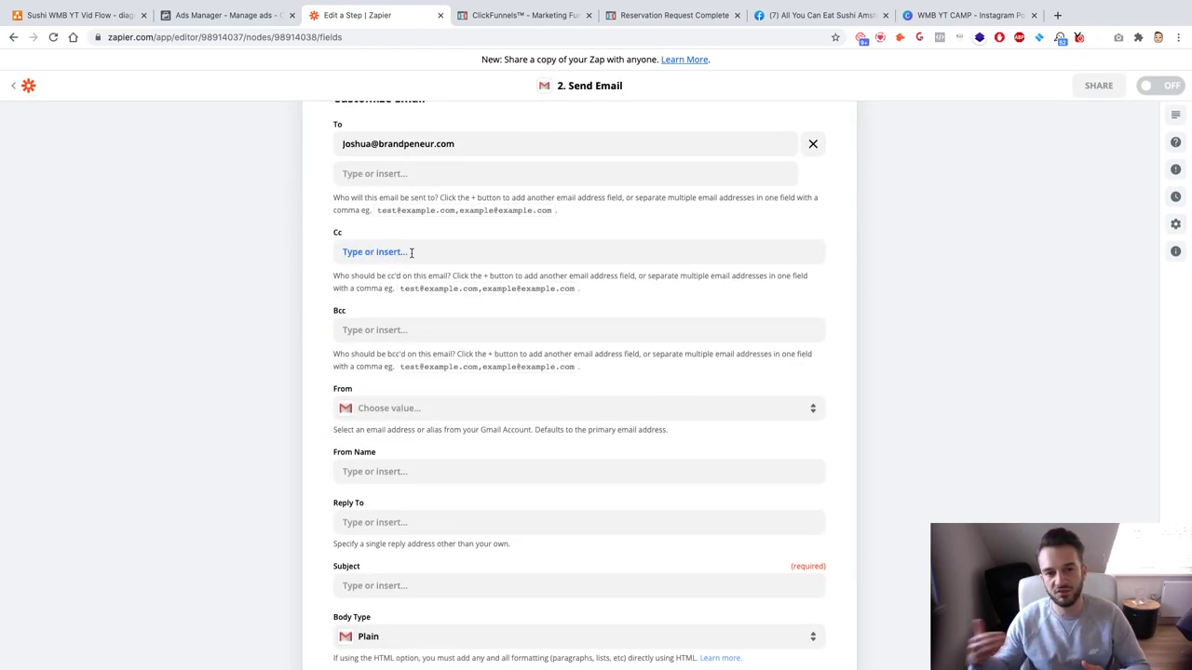
{"action": "left_click_drag", "start_coordinate": [471, 144], "coordinate": [286, 219]}
{"action": "key", "text": "ctrl+c"}
{"action": "left_click", "coordinate": [404, 250]}
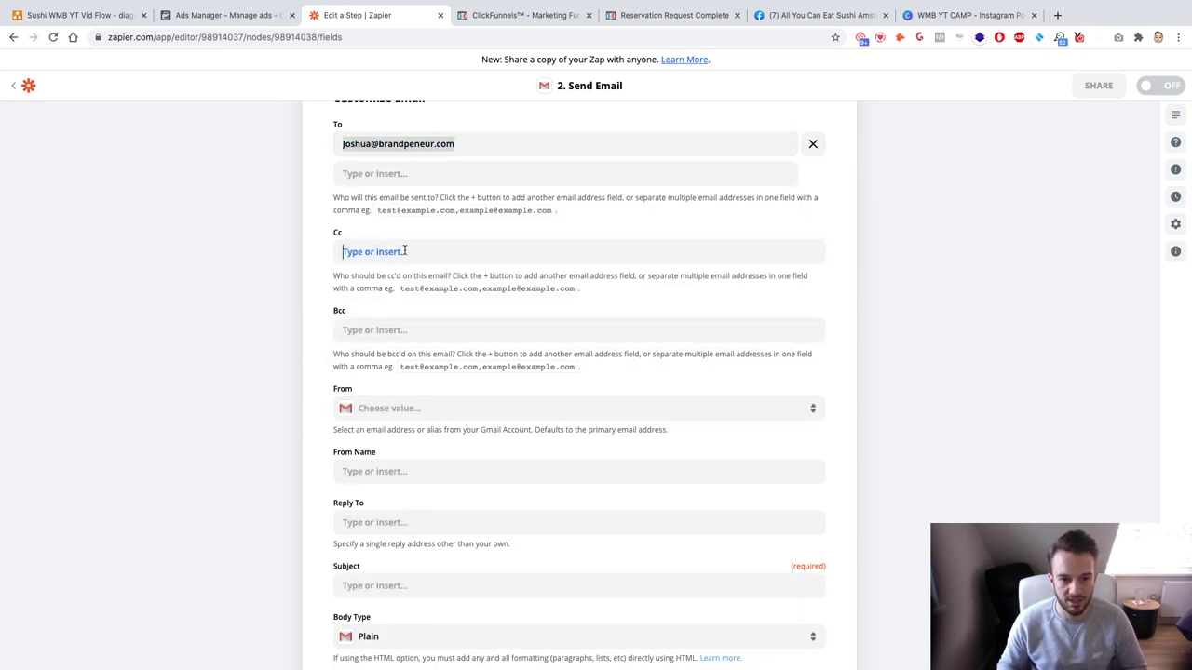
{"action": "key", "text": "ctrl+v"}
{"action": "left_click", "coordinate": [285, 304]}
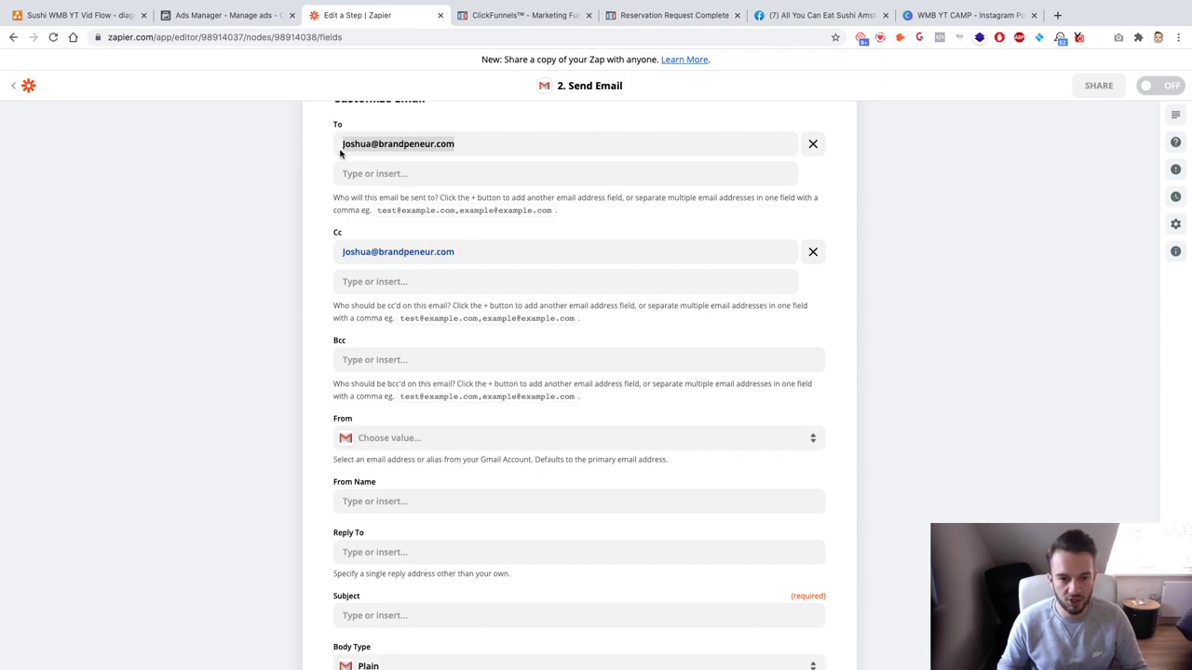
Step: Replace the To recipient with the address copied from the Cc field
{"action": "left_click_drag", "start_coordinate": [476, 146], "coordinate": [301, 141]}
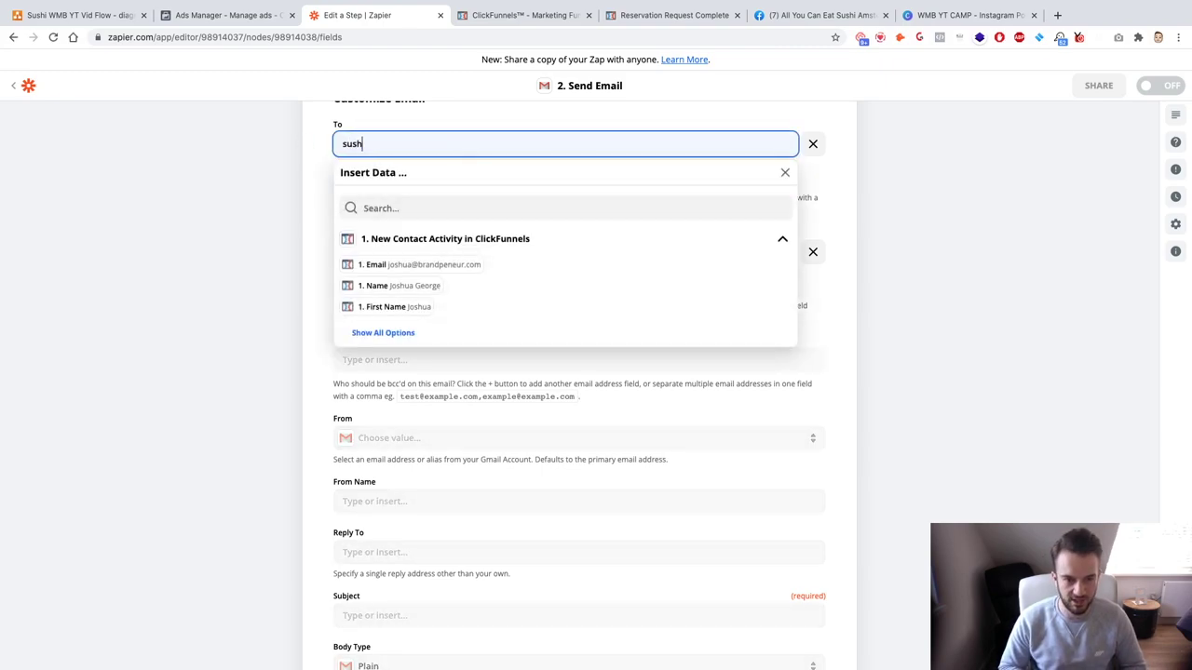
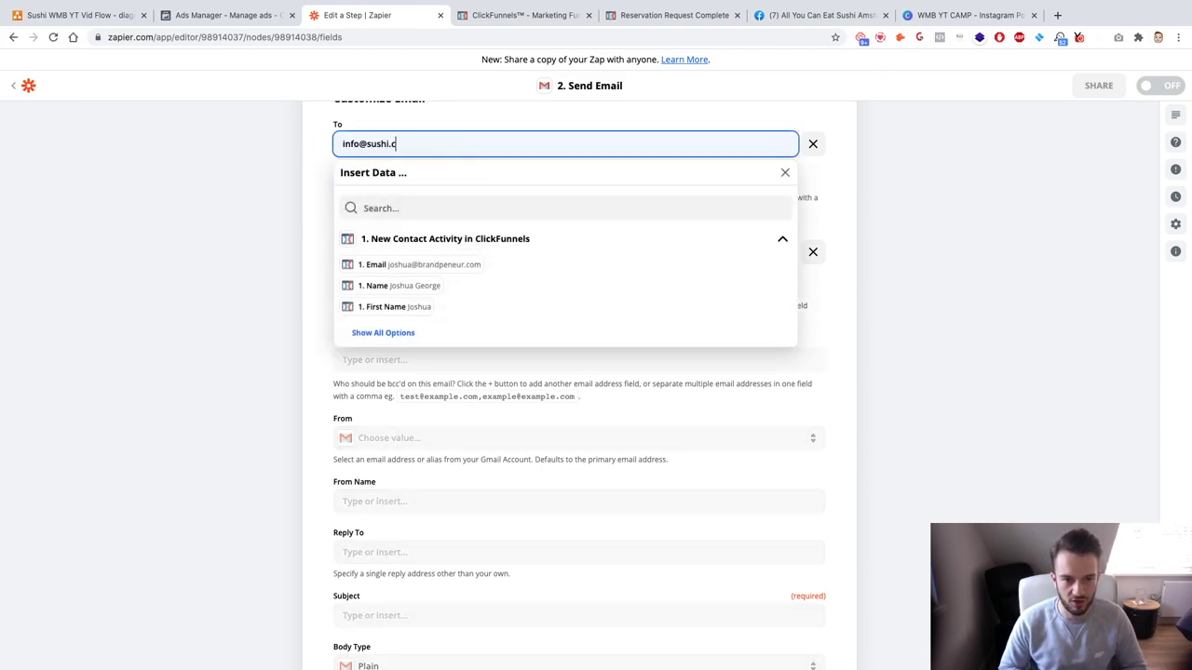
{"action": "left_click", "coordinate": [166, 176]}
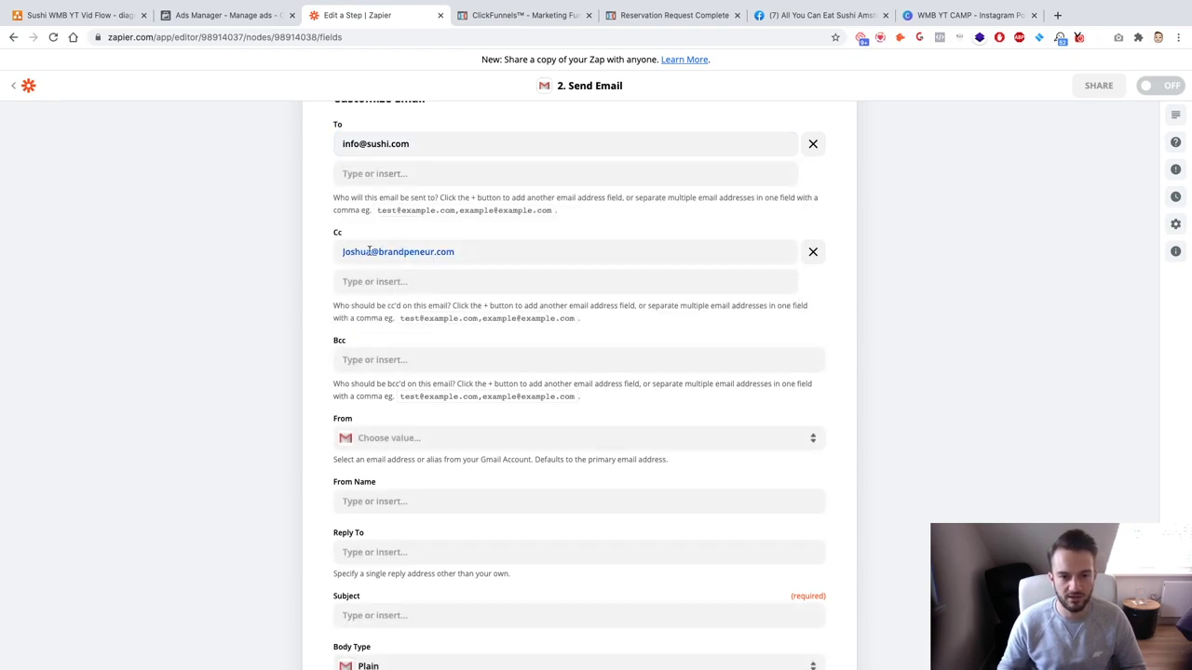
{"action": "left_click", "coordinate": [491, 251]}
{"action": "key", "text": "ctrl+c"}
{"action": "left_click", "coordinate": [441, 143]}
{"action": "key", "text": "ctrl+v"}
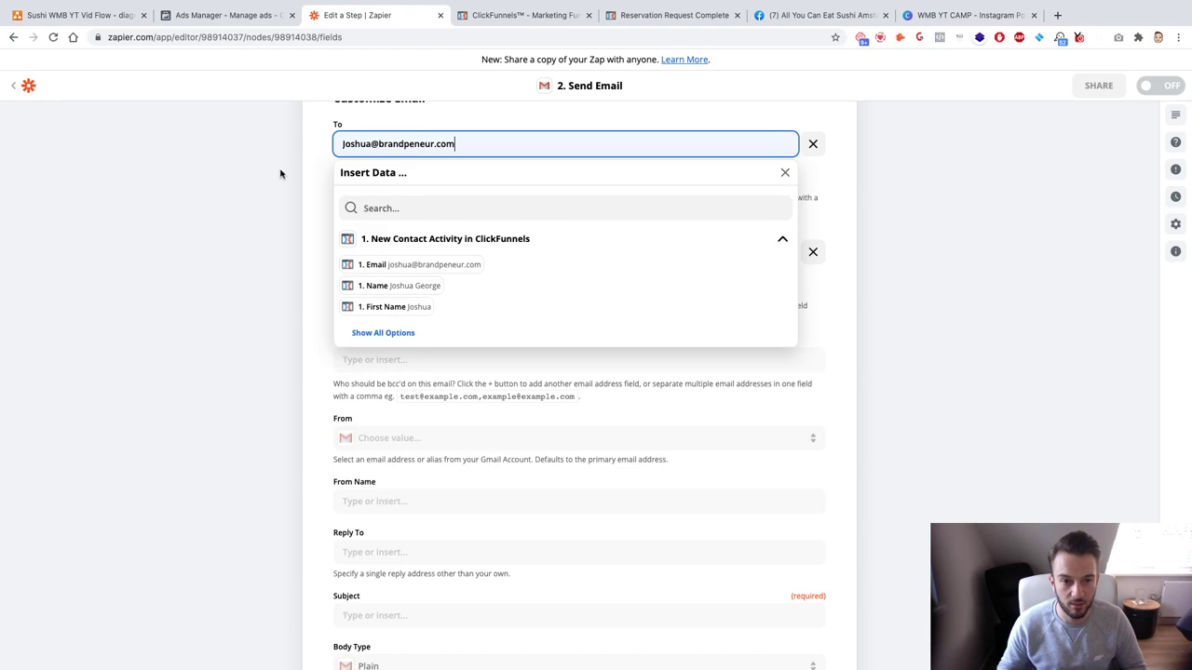
{"action": "left_click", "coordinate": [216, 206]}
Step: Send from the Gmail account as 'Brandpeneur' with subject 'New Reservation For AYCE Sushi!'
{"action": "scroll", "coordinate": [219, 222], "scroll_direction": "down", "scroll_amount": 3}
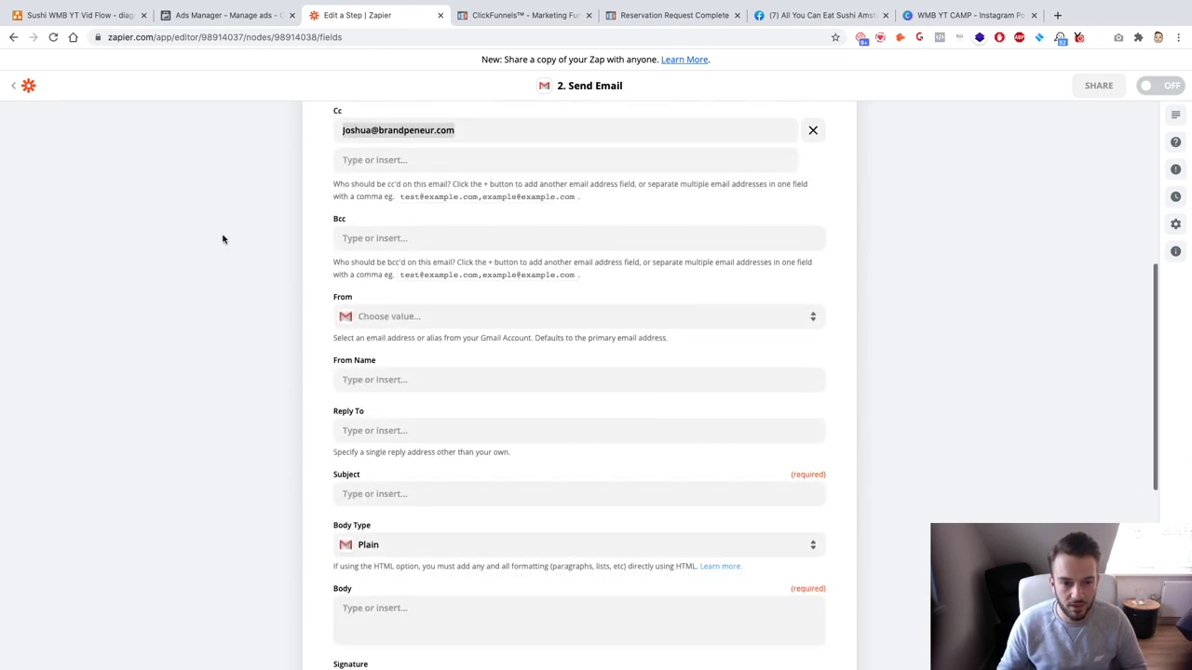
{"action": "left_click", "coordinate": [460, 321]}
{"action": "left_click", "coordinate": [395, 424]}
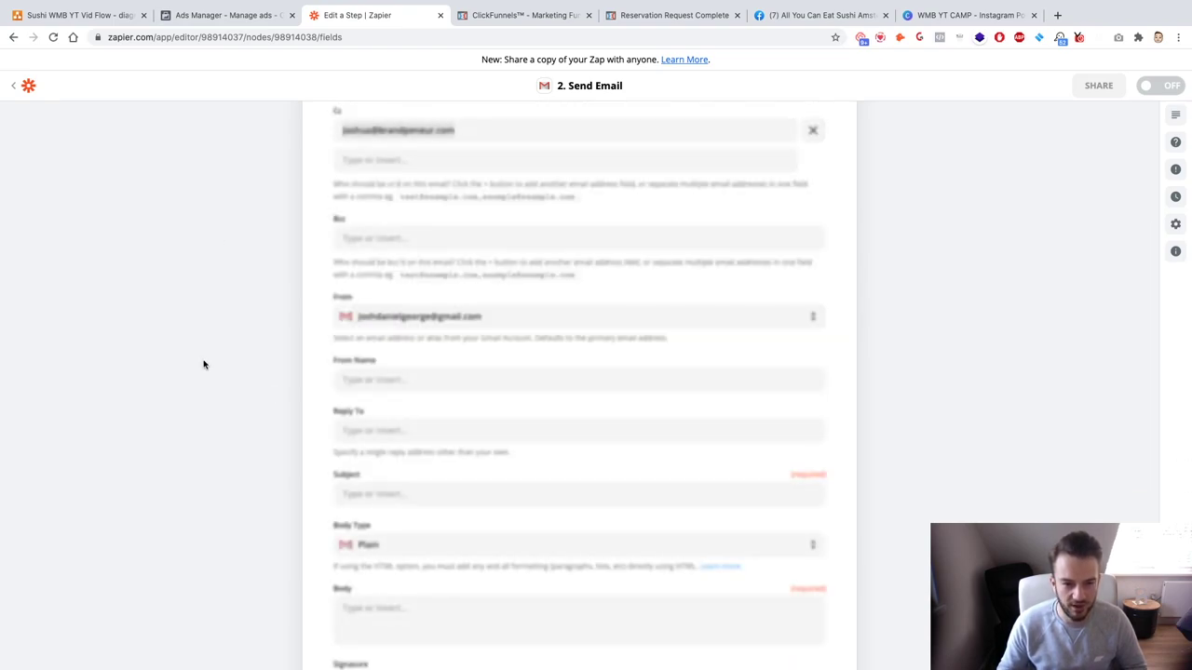
{"action": "scroll", "coordinate": [335, 377], "scroll_direction": "down", "scroll_amount": 3}
{"action": "left_click", "coordinate": [381, 253]}
{"action": "type", "text": "Brandpeneur"}
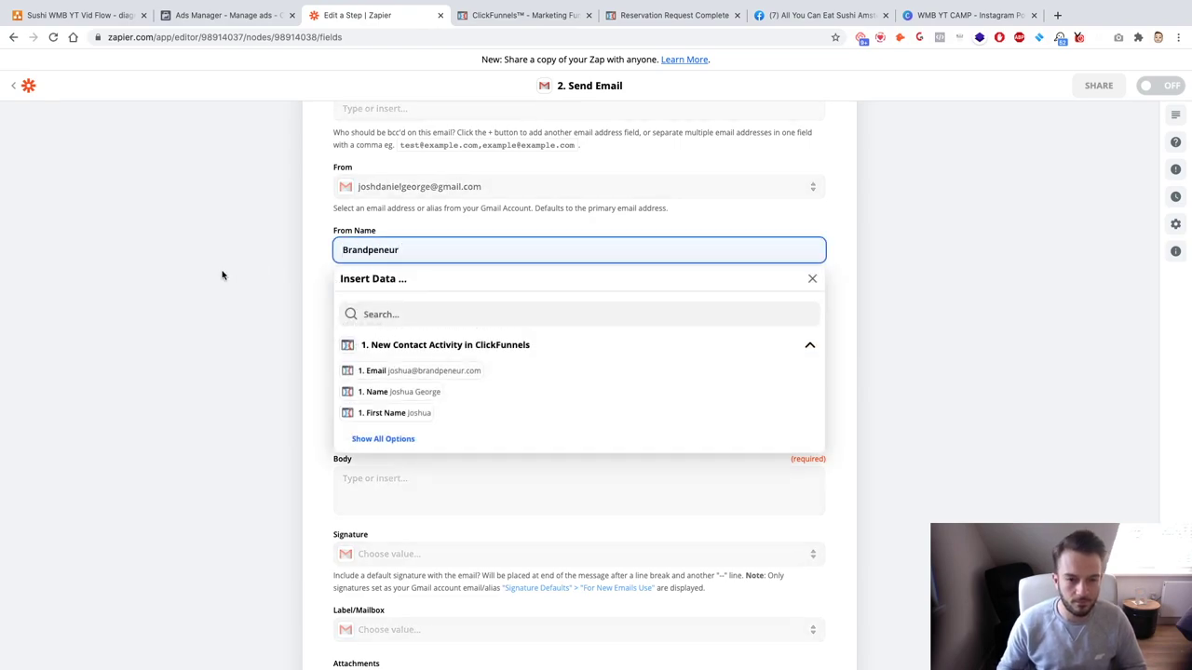
{"action": "left_click", "coordinate": [222, 274]}
{"action": "left_click", "coordinate": [401, 364]}
{"action": "type", "text": "New REser"}
{"action": "type", "text": "ervation For AYCE Sushi!"}
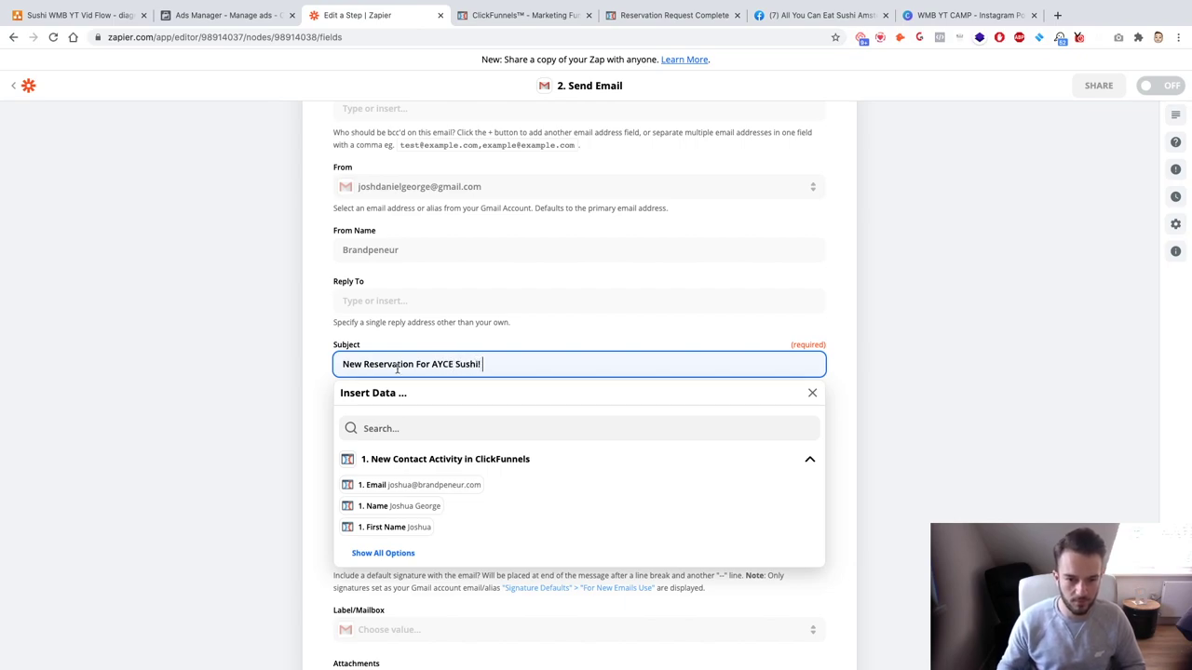
{"action": "left_click", "coordinate": [231, 381]}
{"action": "scroll", "coordinate": [264, 404], "scroll_direction": "down", "scroll_amount": 2}
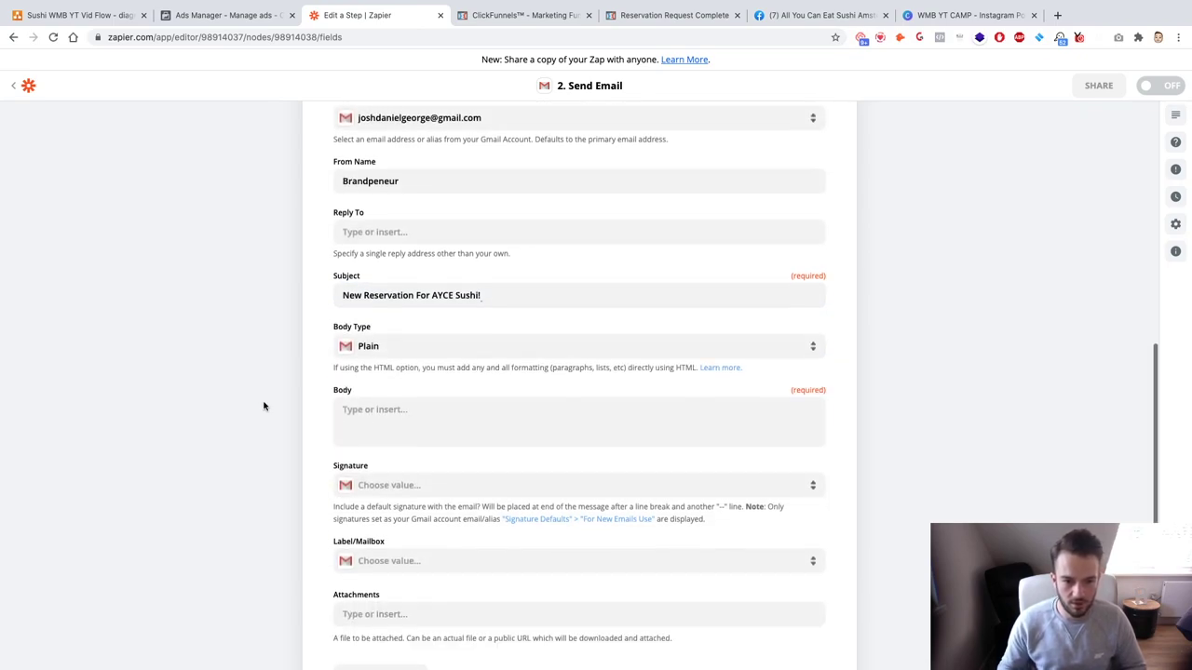
Step: Start the body with 'New reservation for AYCE Sushi Amsterdam' plus mapped Name and Email lines
{"action": "left_click", "coordinate": [384, 404]}
{"action": "type", "text": "New"}
{"action": "type", "text": " reservartion"}
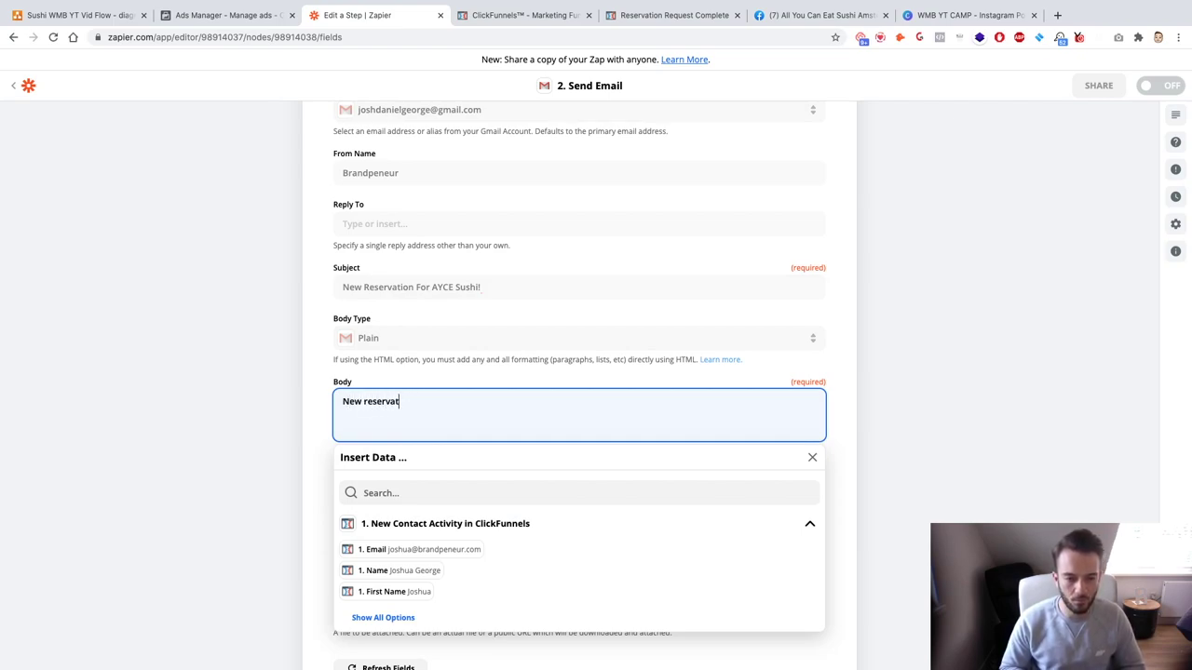
{"action": "type", "text": "n for"}
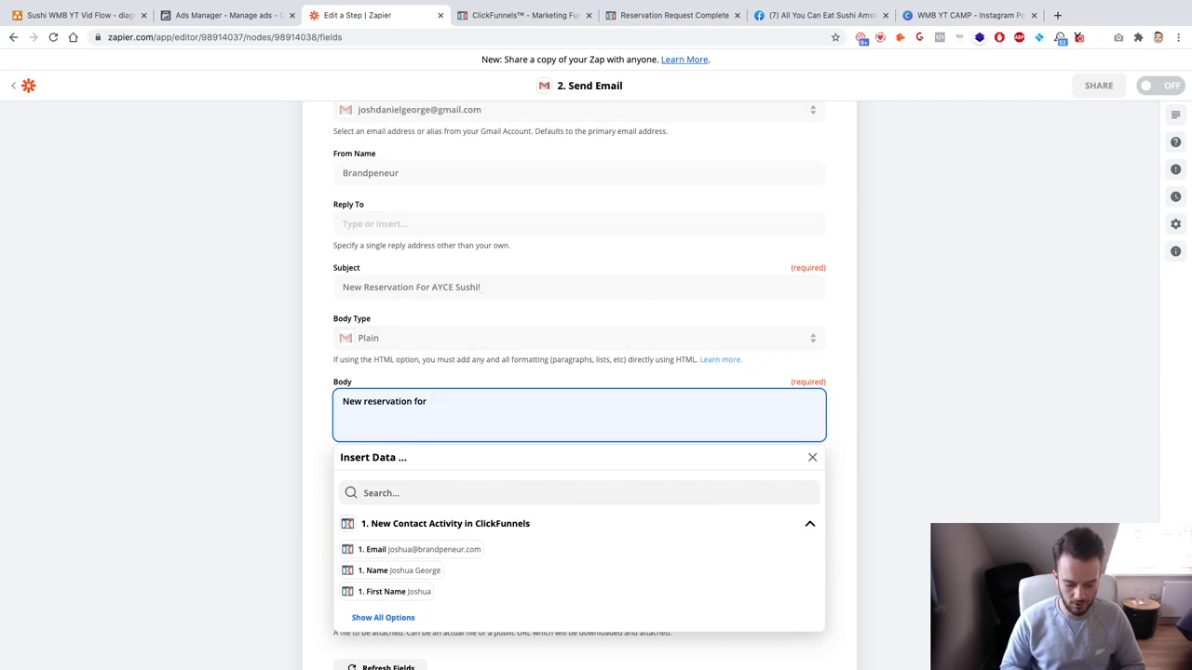
{"action": "type", "text": " AYCE Sush"}
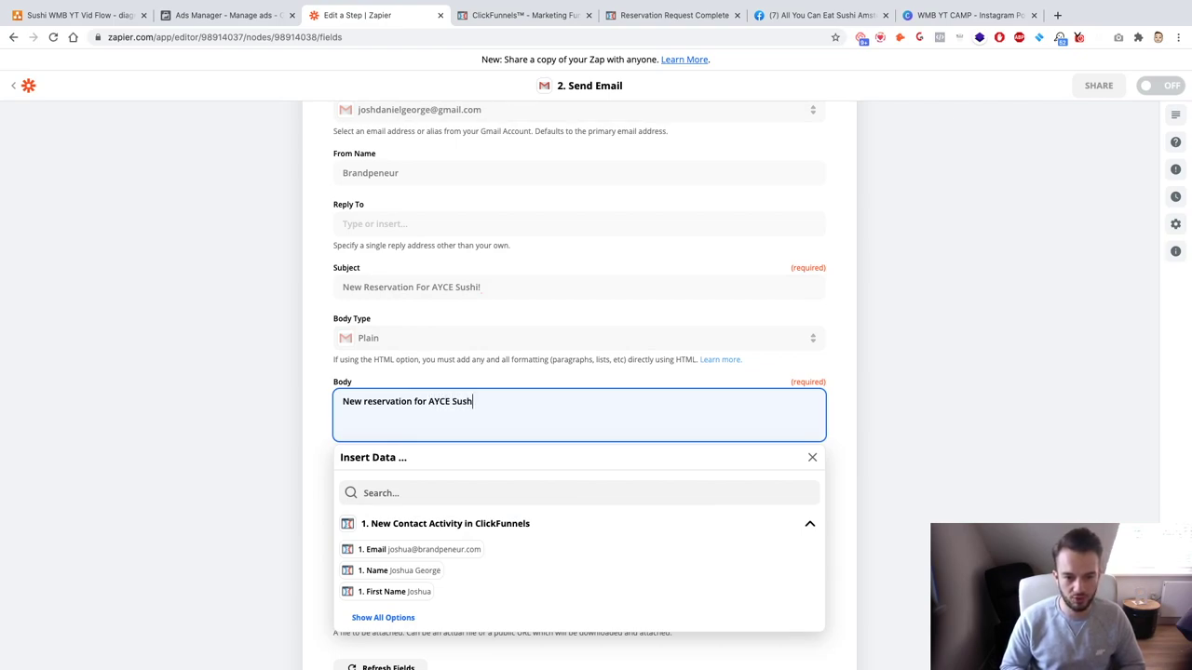
{"action": "type", "text": "i Amsterdam"}
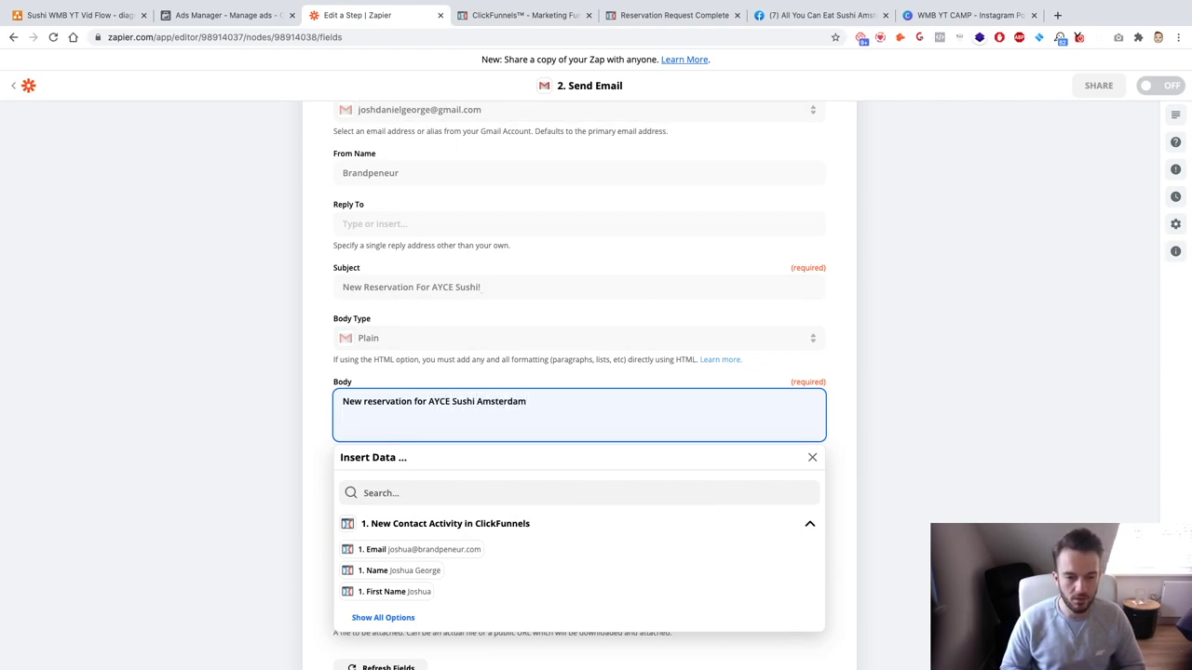
{"action": "type", "text": "Name"}
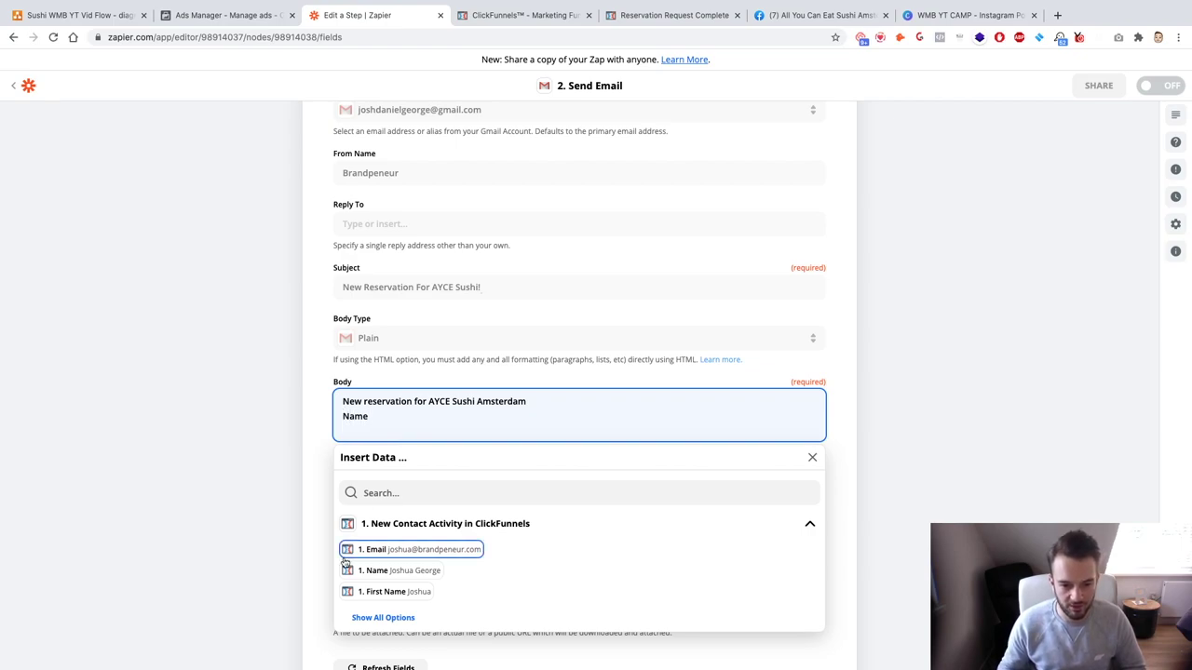
{"action": "left_click", "coordinate": [413, 570]}
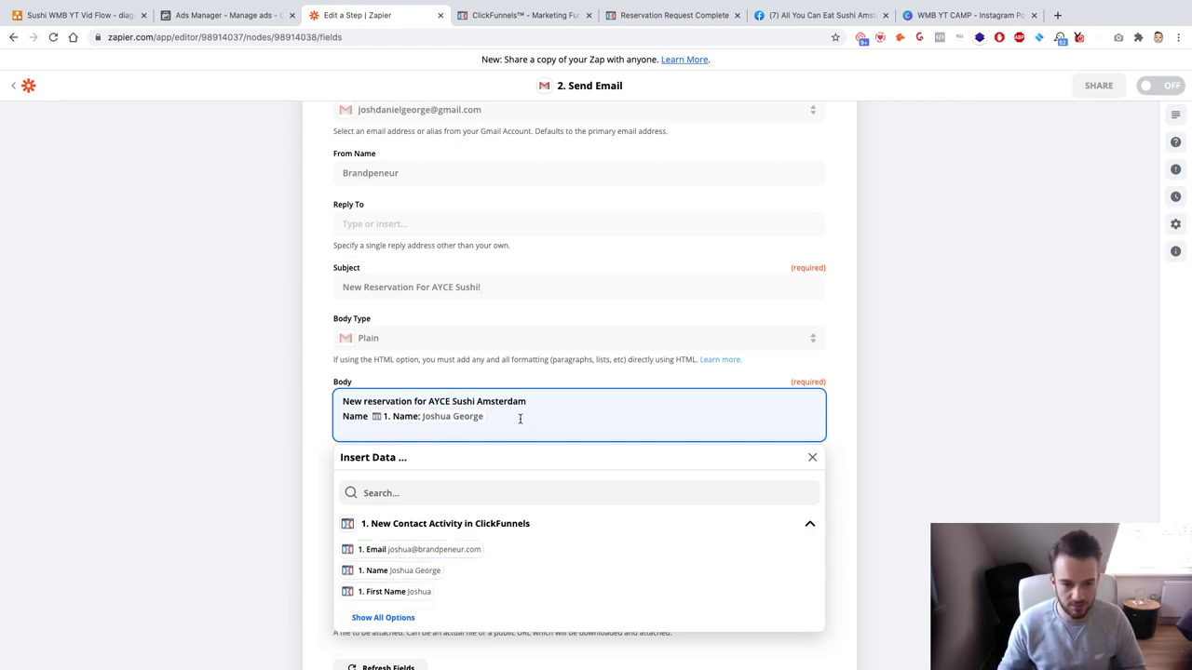
{"action": "key", "text": "Return"}
{"action": "type", "text": "Email:"}
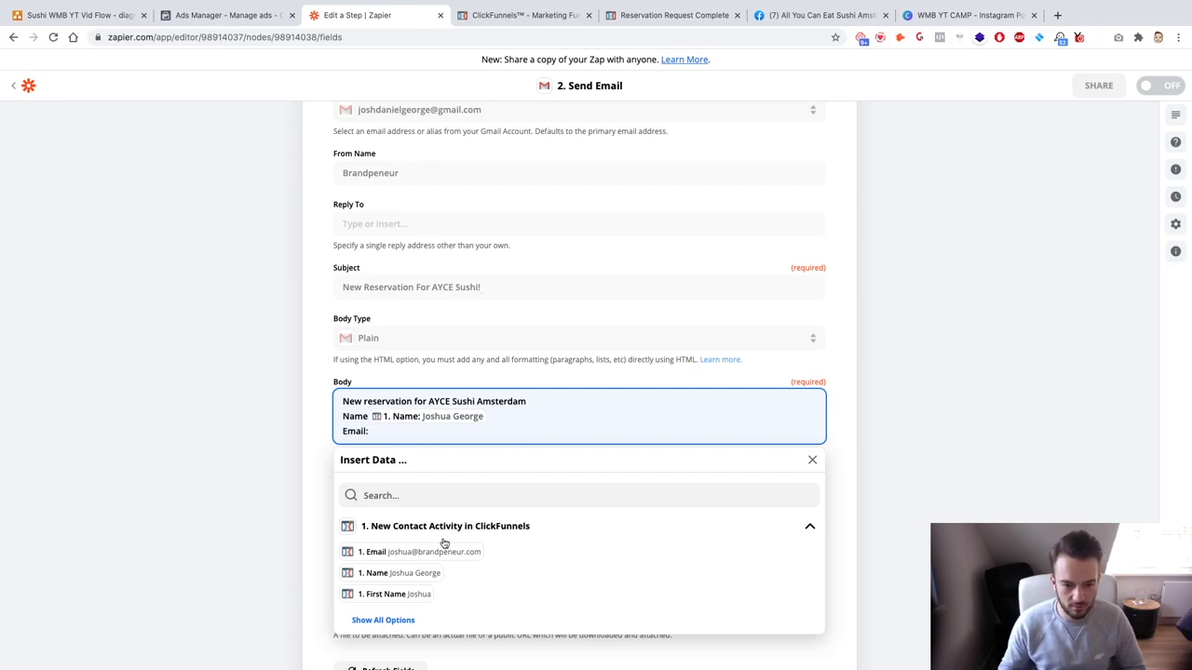
{"action": "left_click", "coordinate": [437, 551]}
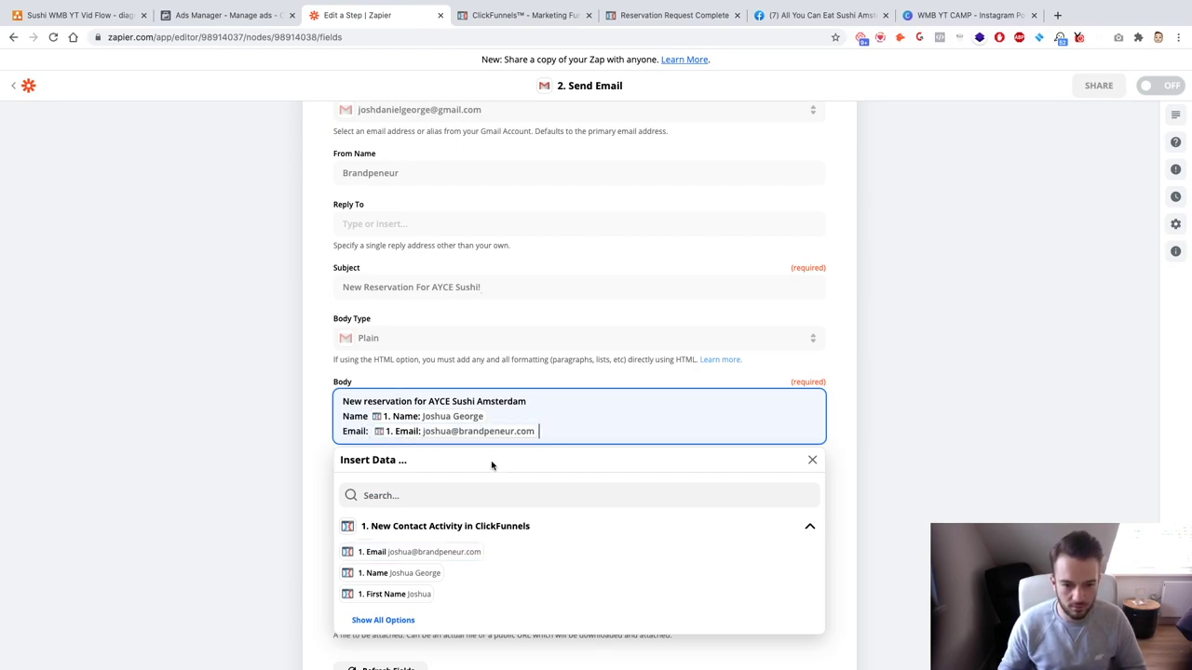
{"action": "key", "text": "Return"}
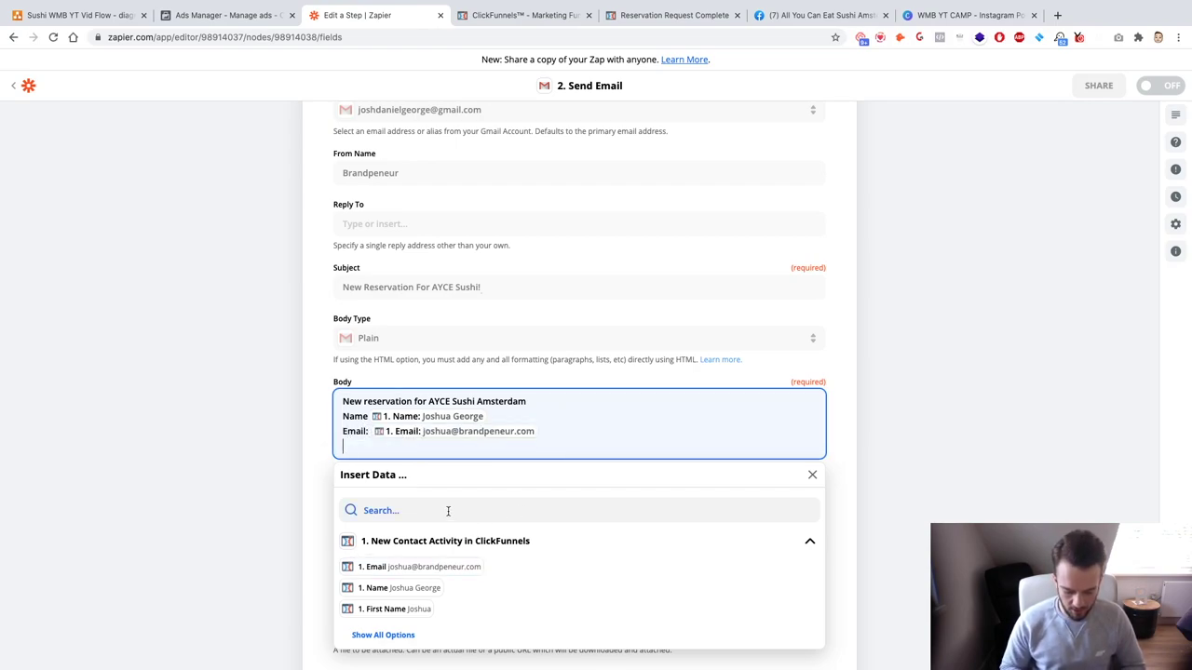
Step: Add Amount Of People 'person/people' and a 'Date & Time' line with Reservation Date and Time
{"action": "left_click", "coordinate": [391, 636]}
{"action": "scroll", "coordinate": [431, 587], "scroll_direction": "down", "scroll_amount": 5}
{"action": "scroll", "coordinate": [317, 558], "scroll_direction": "down", "scroll_amount": 3}
{"action": "scroll", "coordinate": [388, 535], "scroll_direction": "down", "scroll_amount": 10}
{"action": "scroll", "coordinate": [395, 549], "scroll_direction": "down", "scroll_amount": 10}
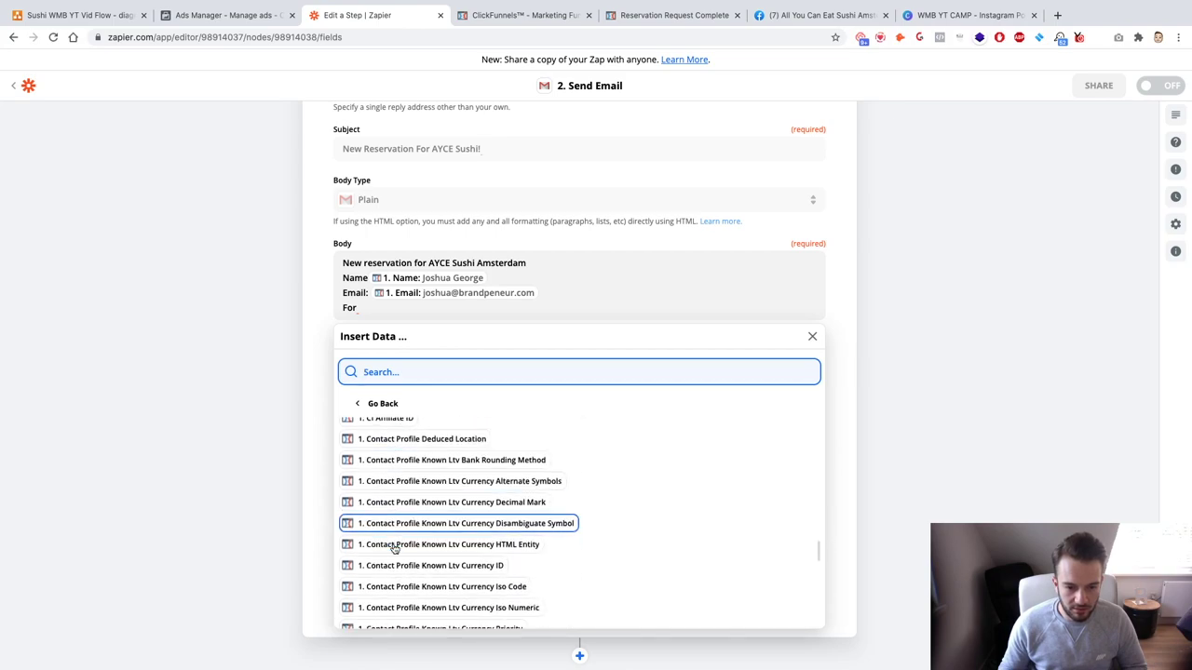
{"action": "scroll", "coordinate": [395, 549], "scroll_direction": "up", "scroll_amount": 2}
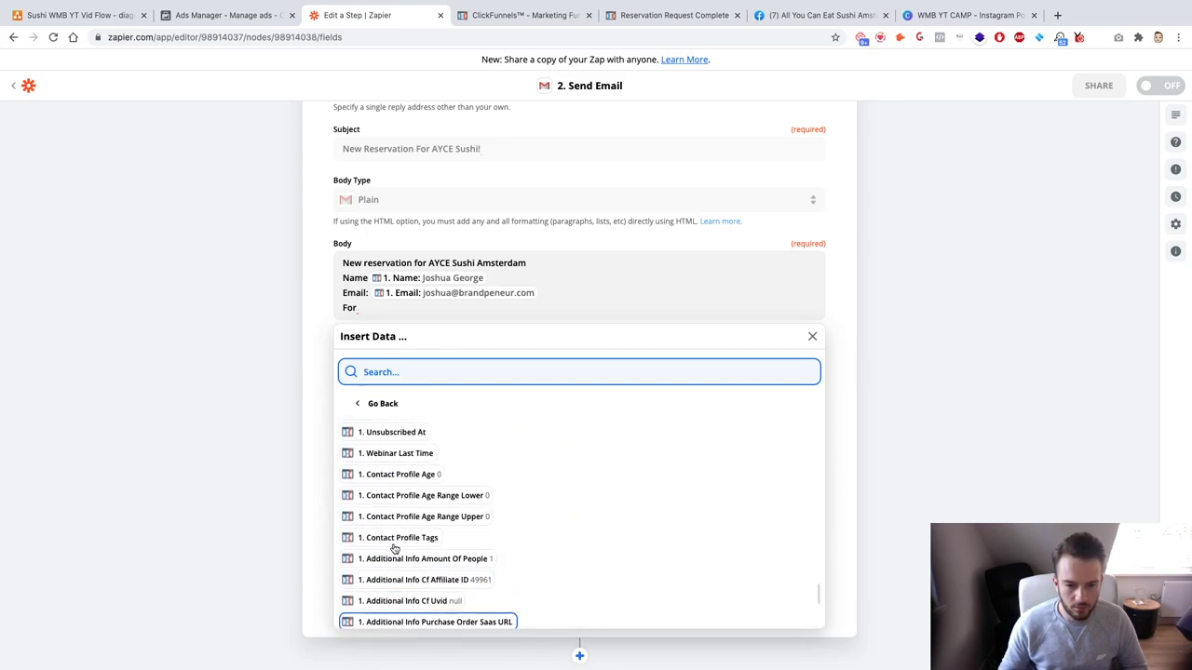
{"action": "left_click", "coordinate": [443, 558]}
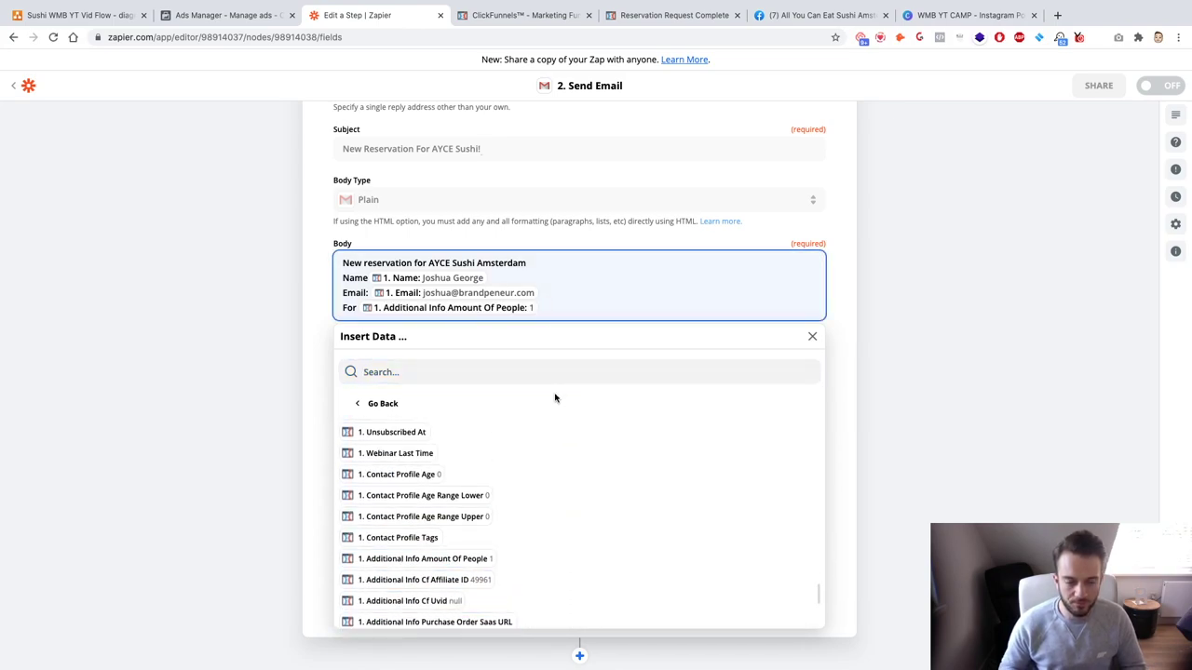
{"action": "type", "text": "pers"}
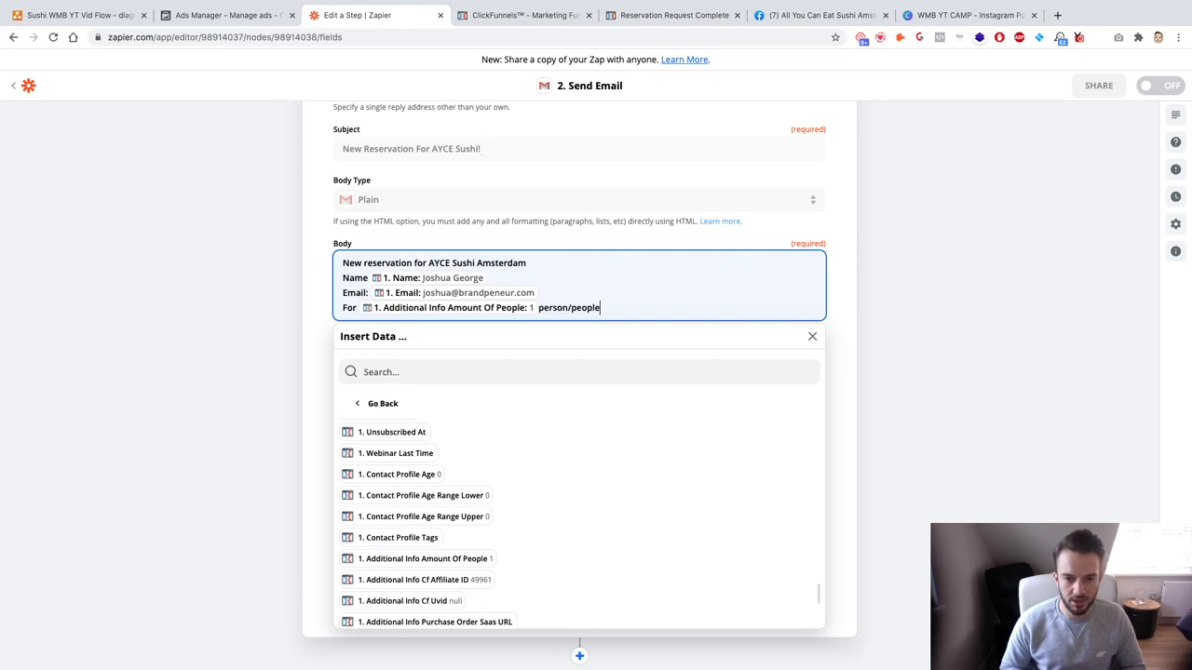
{"action": "type", "text": "on/people"}
{"action": "key", "text": "Return"}
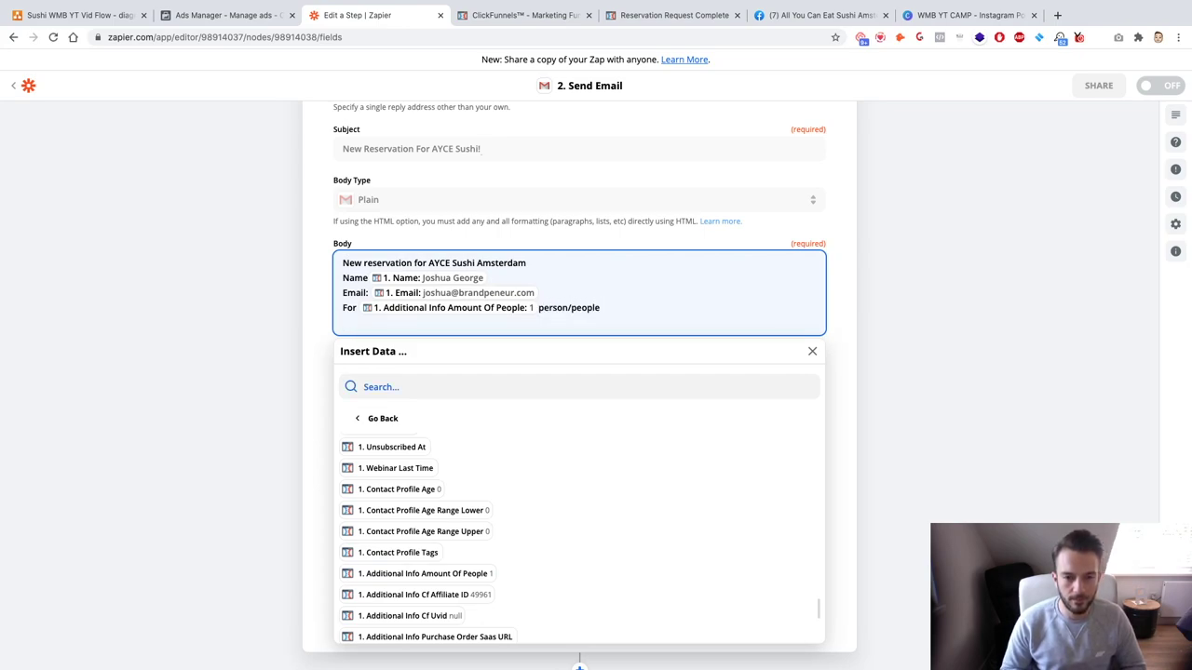
{"action": "type", "text": "Date & Time"}
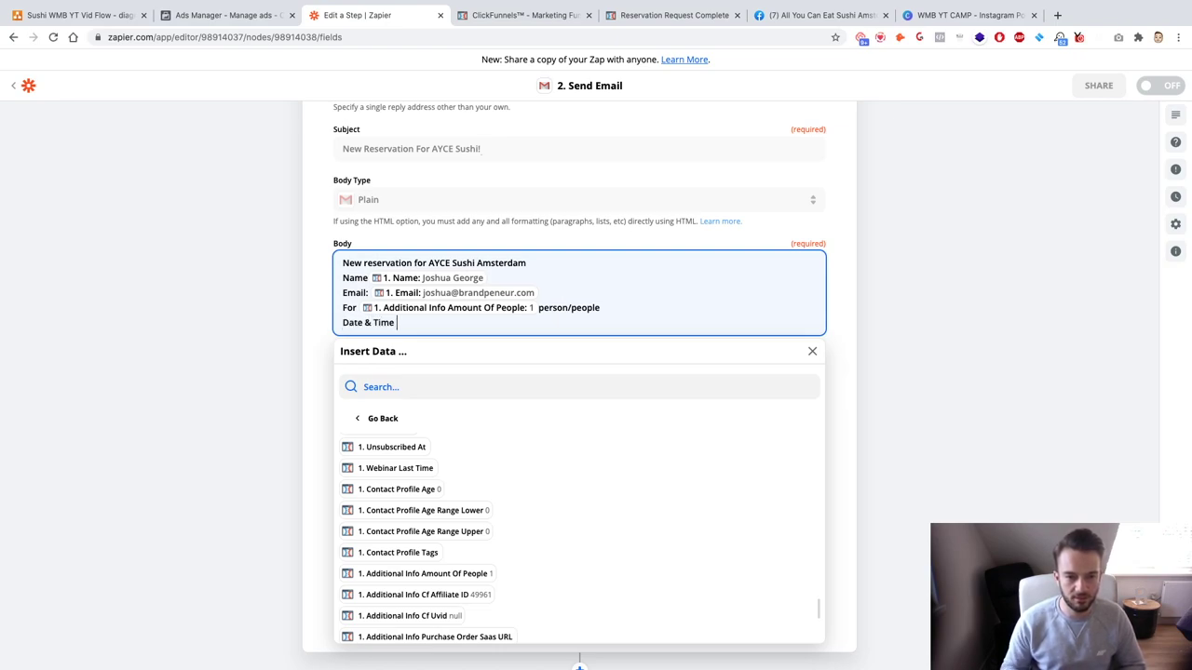
{"action": "scroll", "coordinate": [588, 483], "scroll_direction": "down", "scroll_amount": 3}
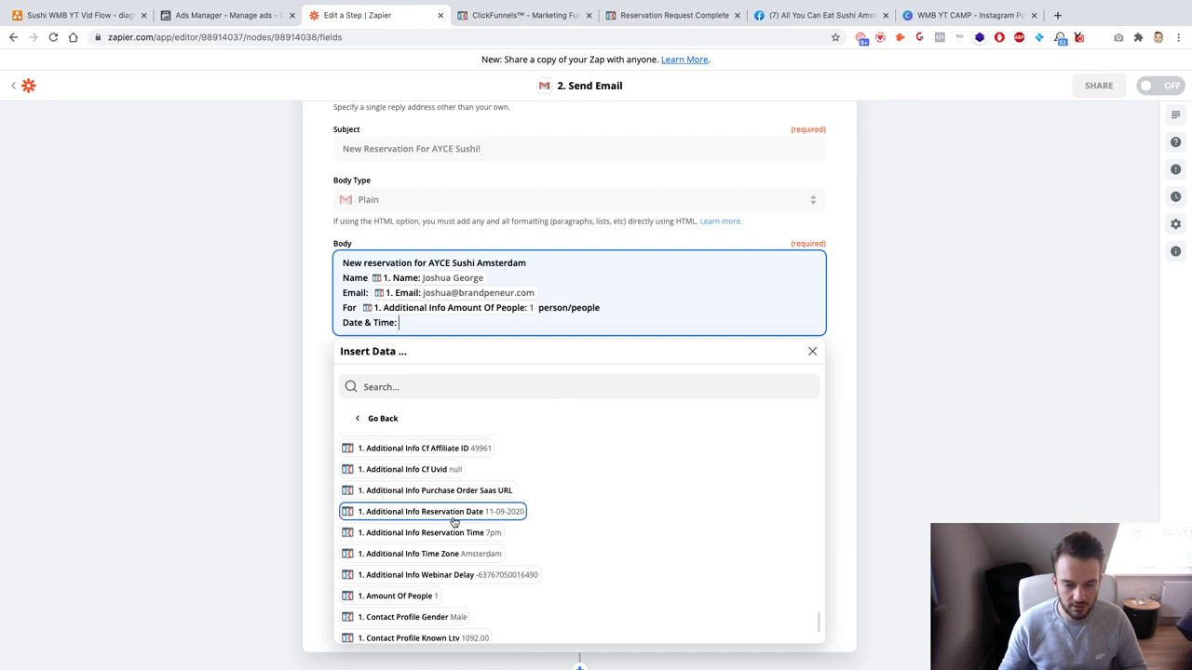
{"action": "left_click", "coordinate": [453, 512]}
{"action": "left_click", "coordinate": [456, 533]}
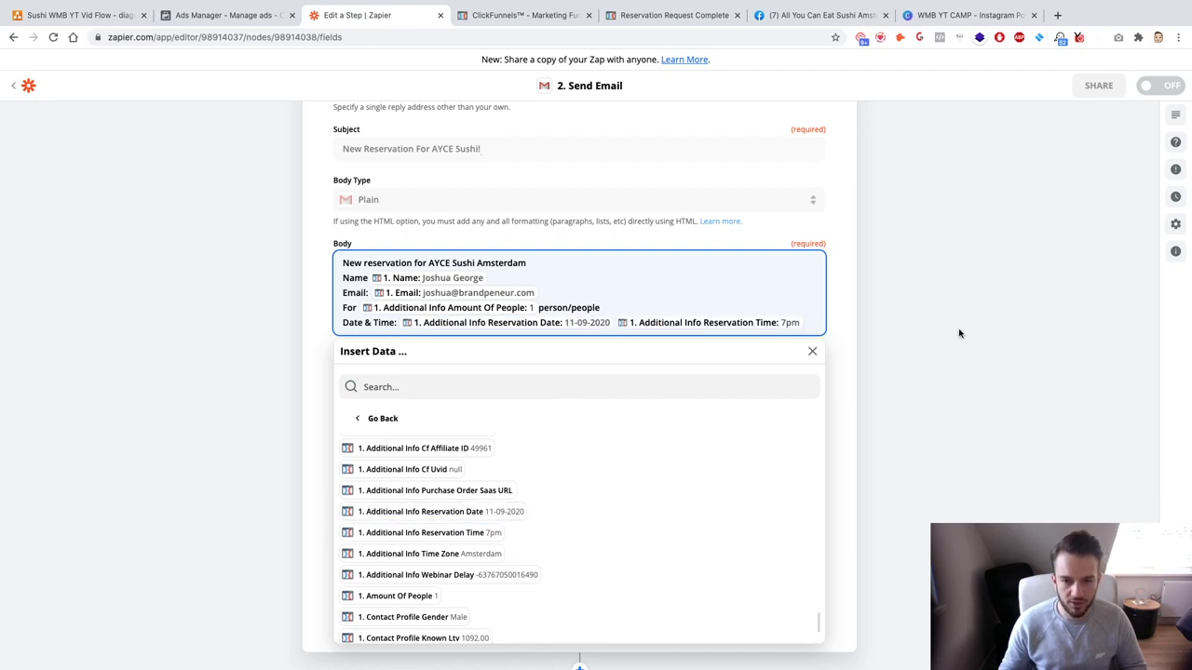
{"action": "left_click", "coordinate": [959, 333]}
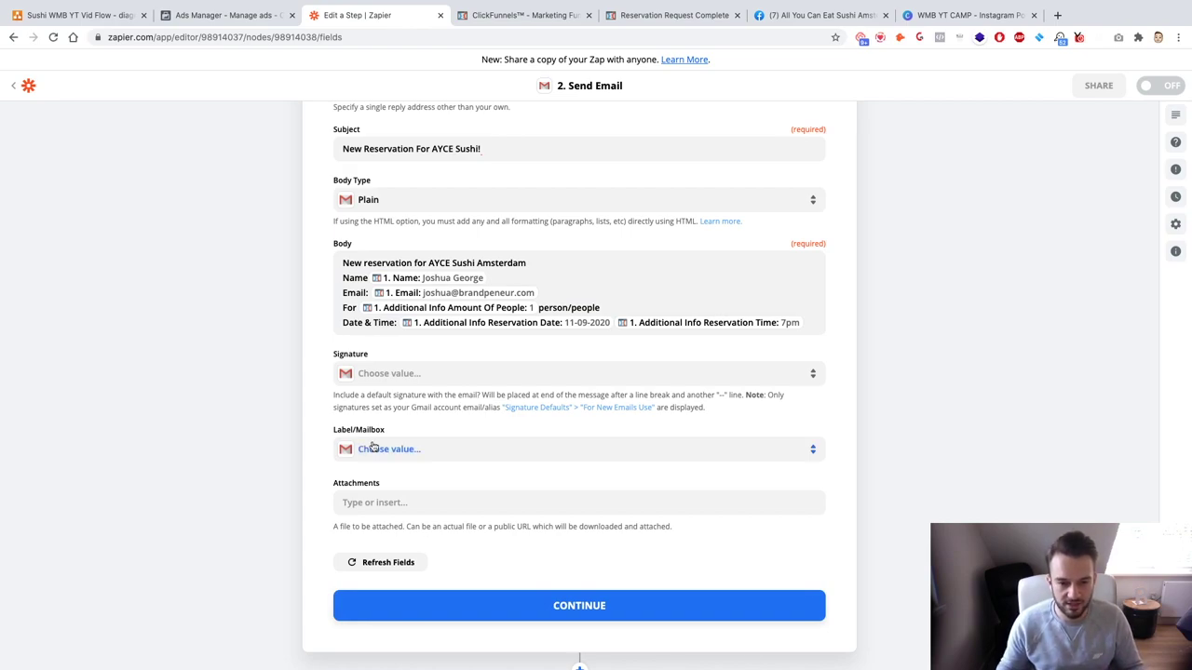
{"action": "left_click", "coordinate": [579, 607]}
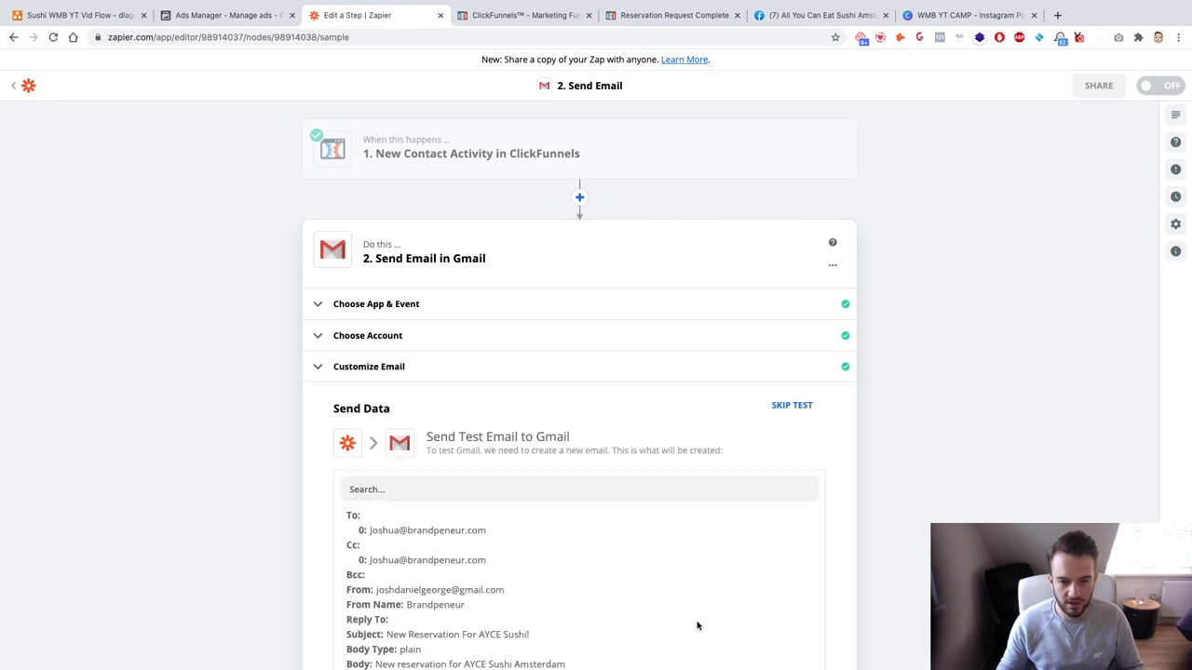
Step: Run TEST & CONTINUE to send the Gmail test email, then toggle the Zap ON
{"action": "scroll", "coordinate": [697, 625], "scroll_direction": "down", "scroll_amount": 5}
{"action": "left_click", "coordinate": [703, 477]}
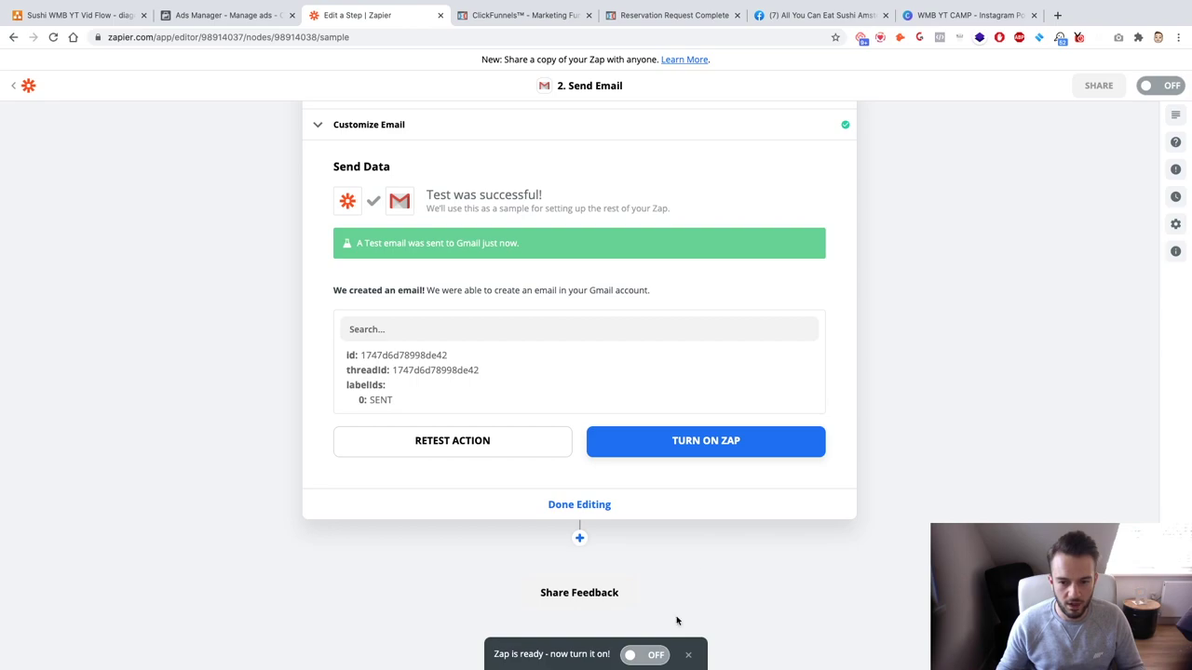
{"action": "left_click", "coordinate": [642, 658]}
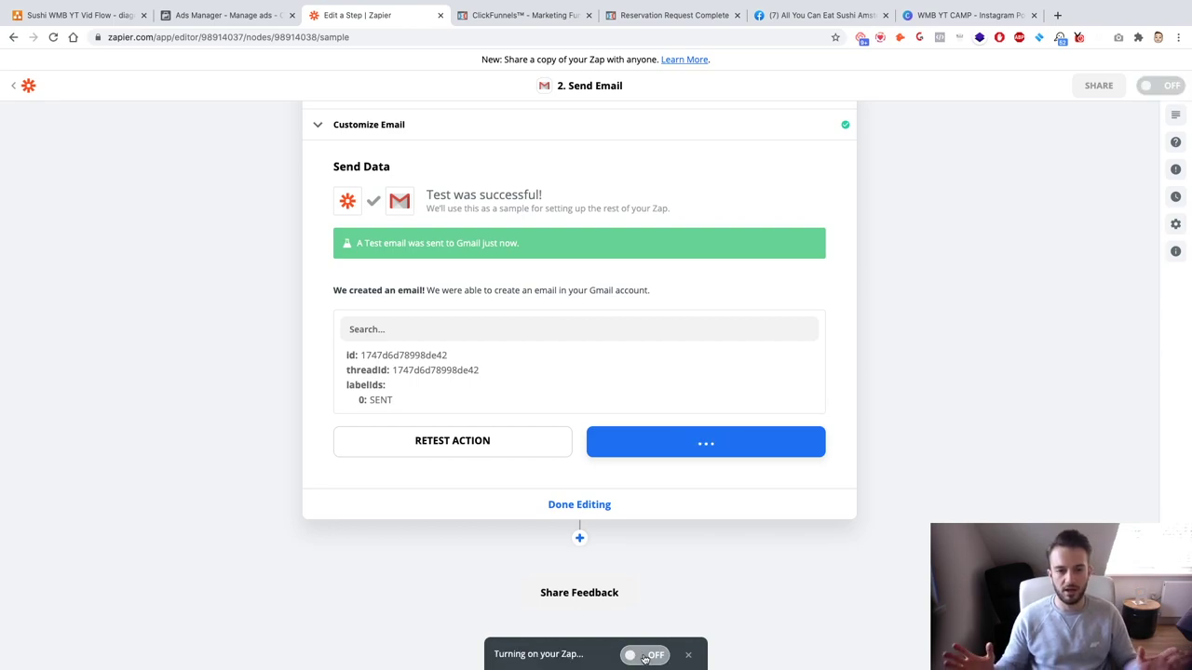